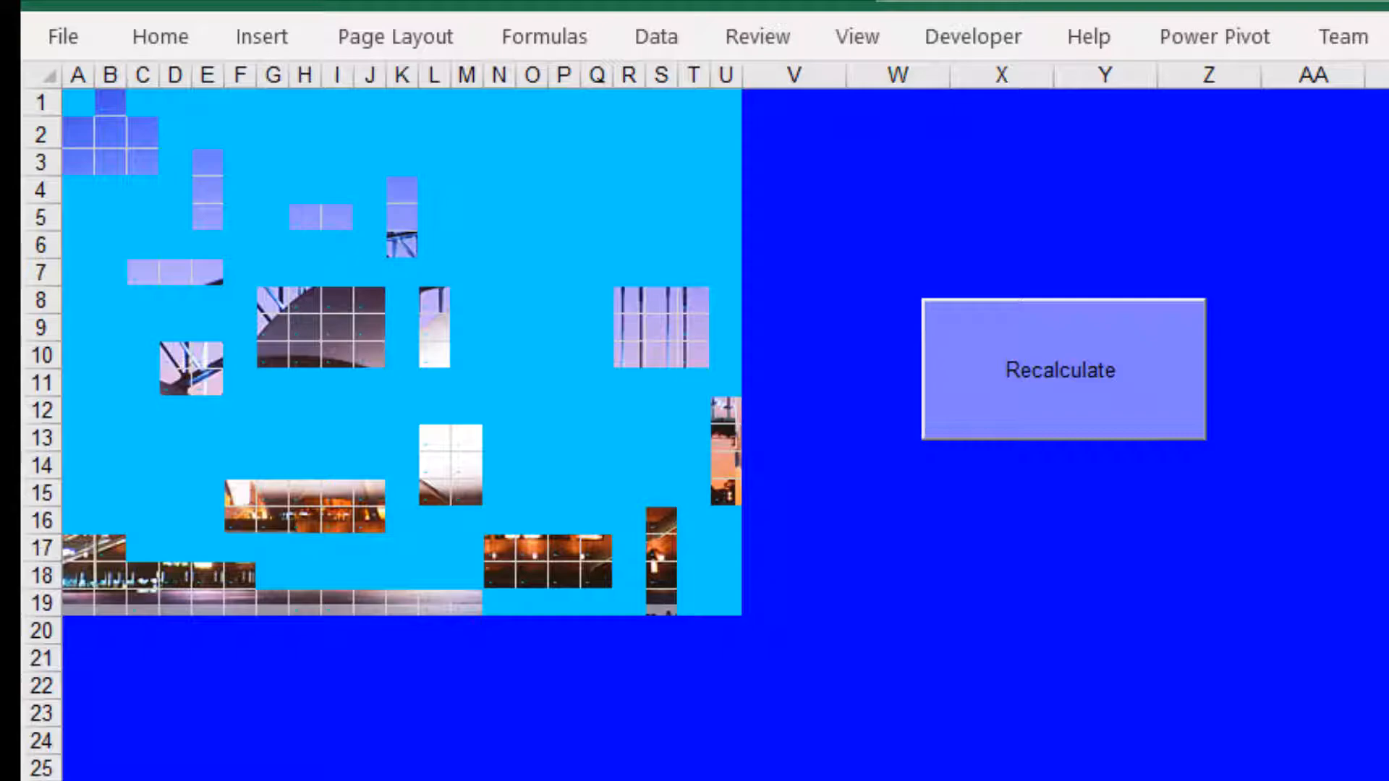
Step: Recalculate the harbour bridge picture grid repeatedly to reveal different random tiles
click(1114, 401)
click(1074, 410)
click(1074, 410)
click(1071, 410)
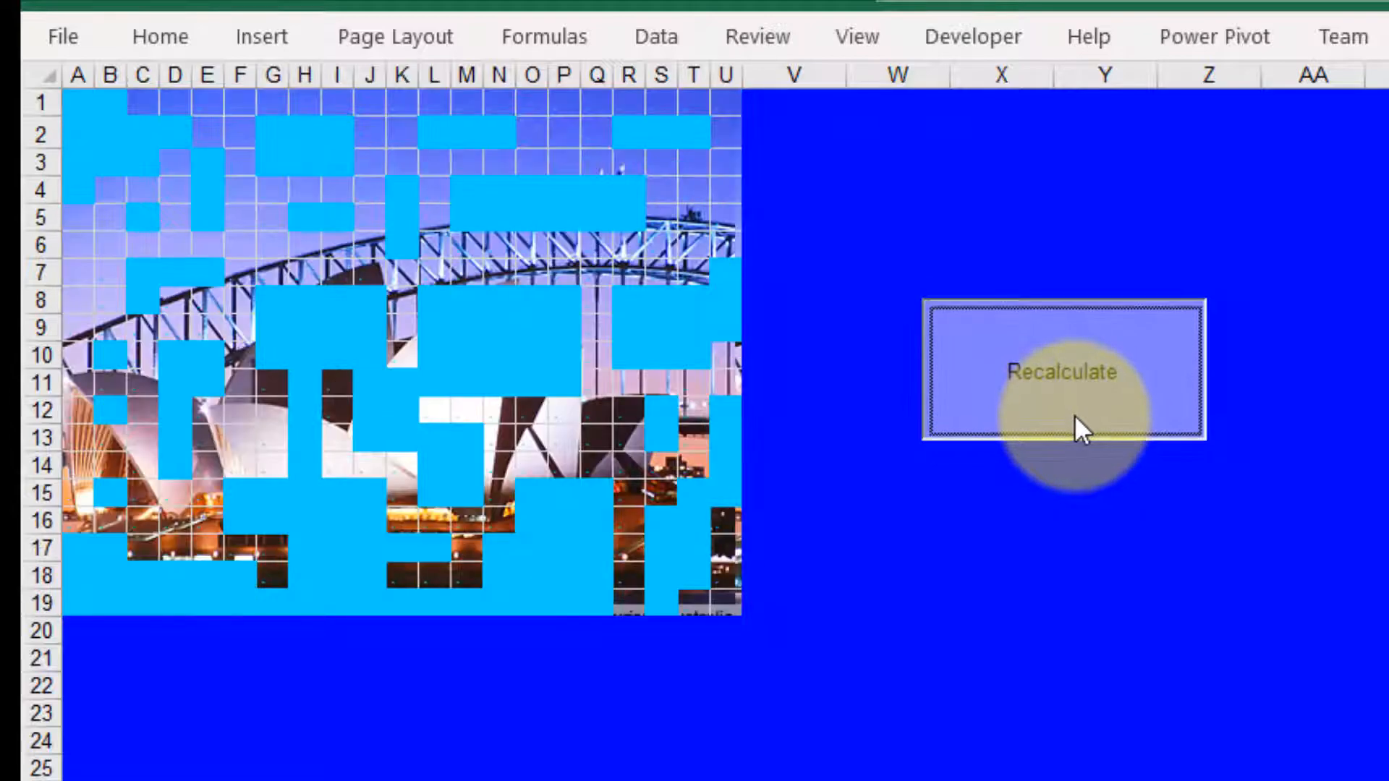
click(1074, 414)
click(1075, 420)
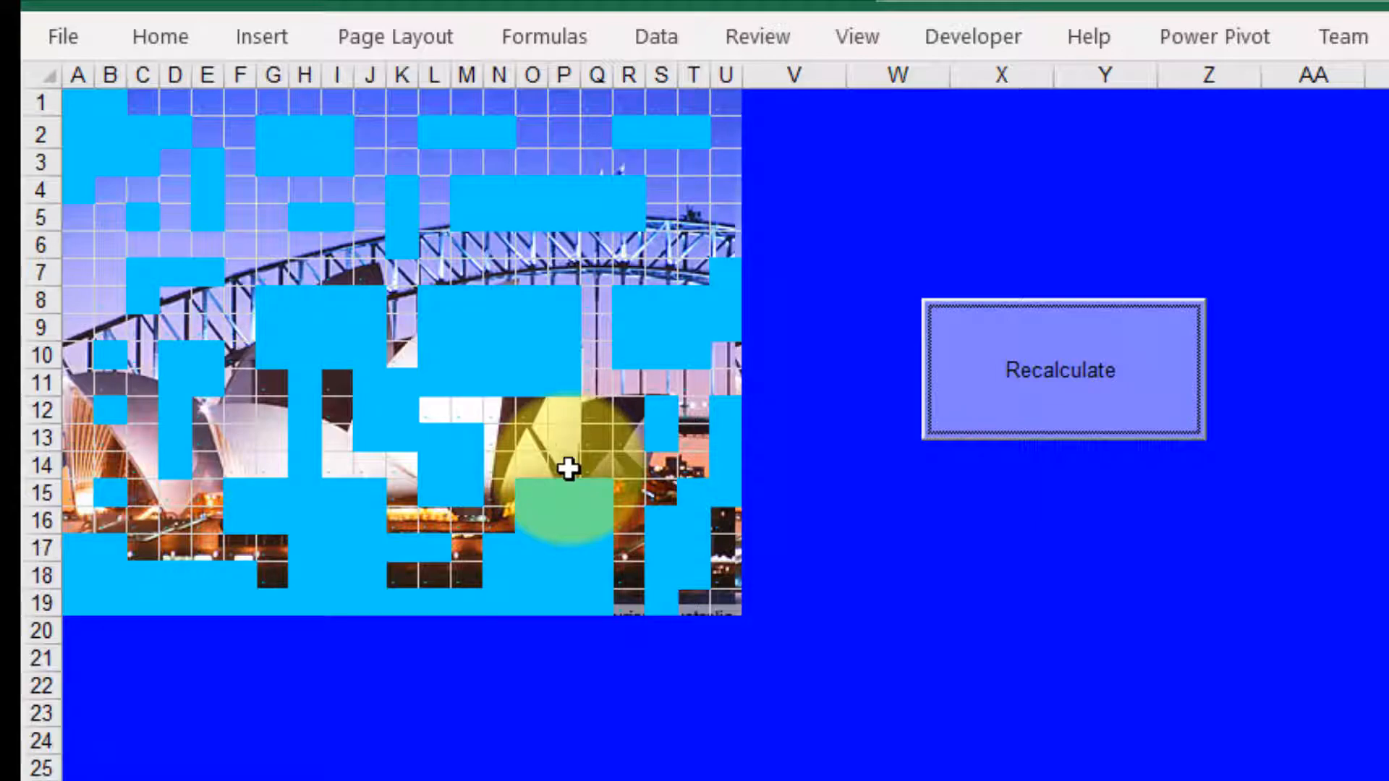
click(1041, 394)
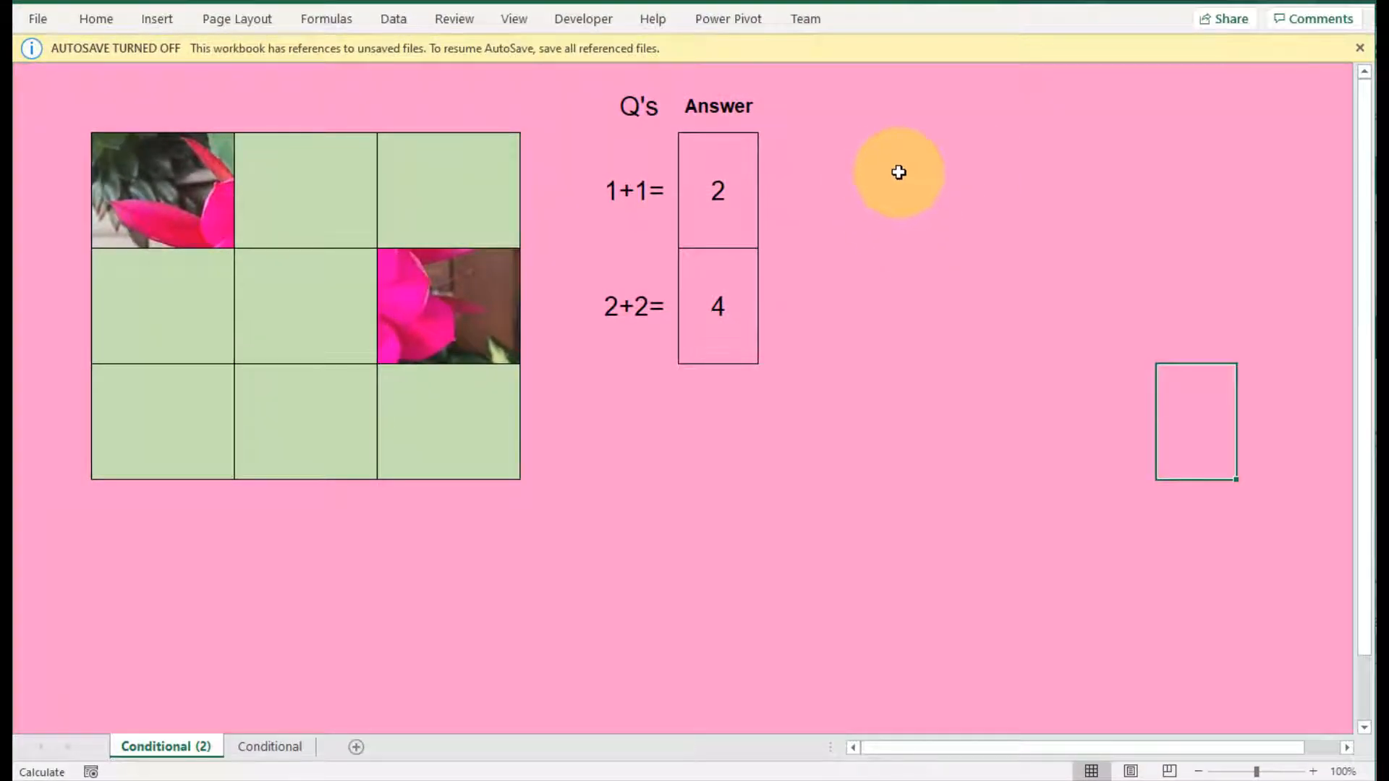
Step: Dismiss the AutoSave notice and clear both answers in the Answer column beside the picture grid
click(1359, 48)
click(966, 210)
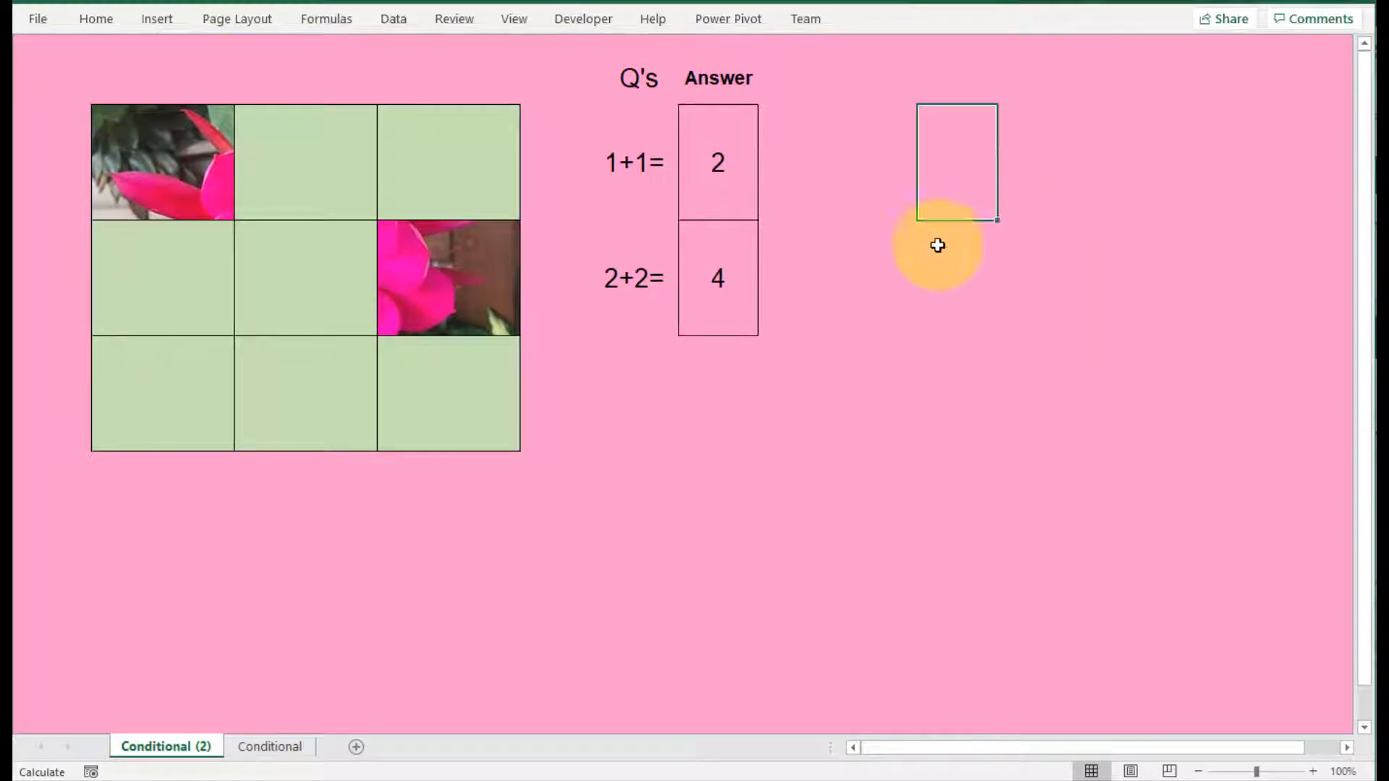
mouse_move(191, 187)
mouse_down()
mouse_move(397, 202)
mouse_move(465, 422)
mouse_up()
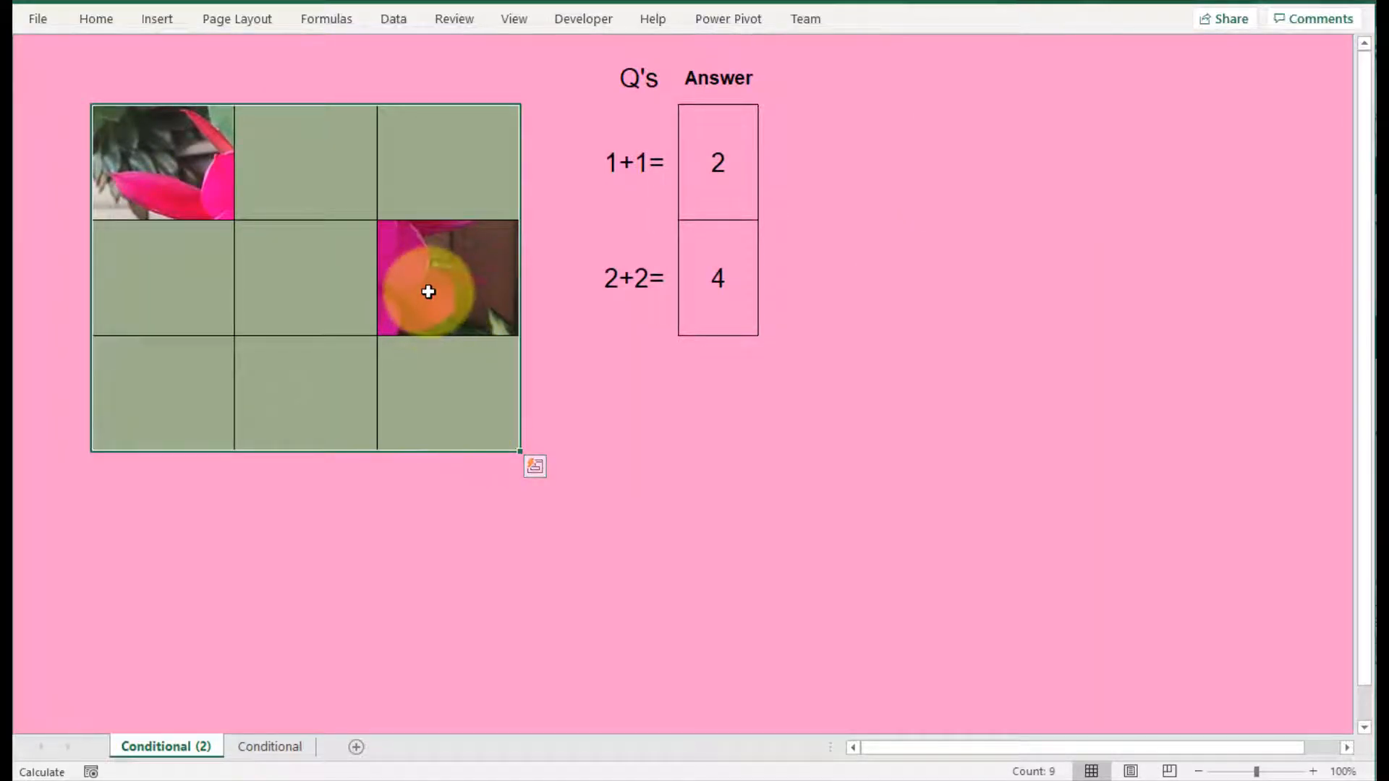
click(428, 292)
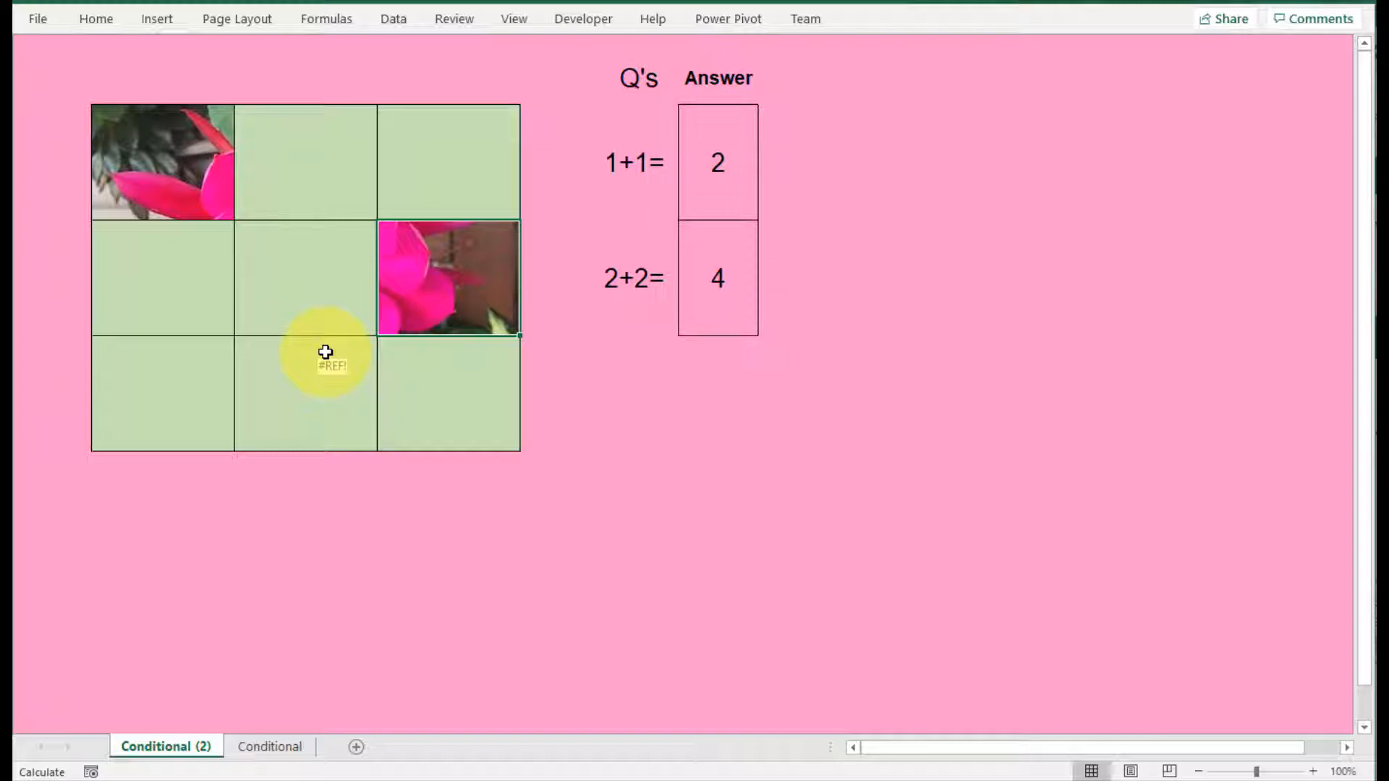
drag(695, 163, 699, 277)
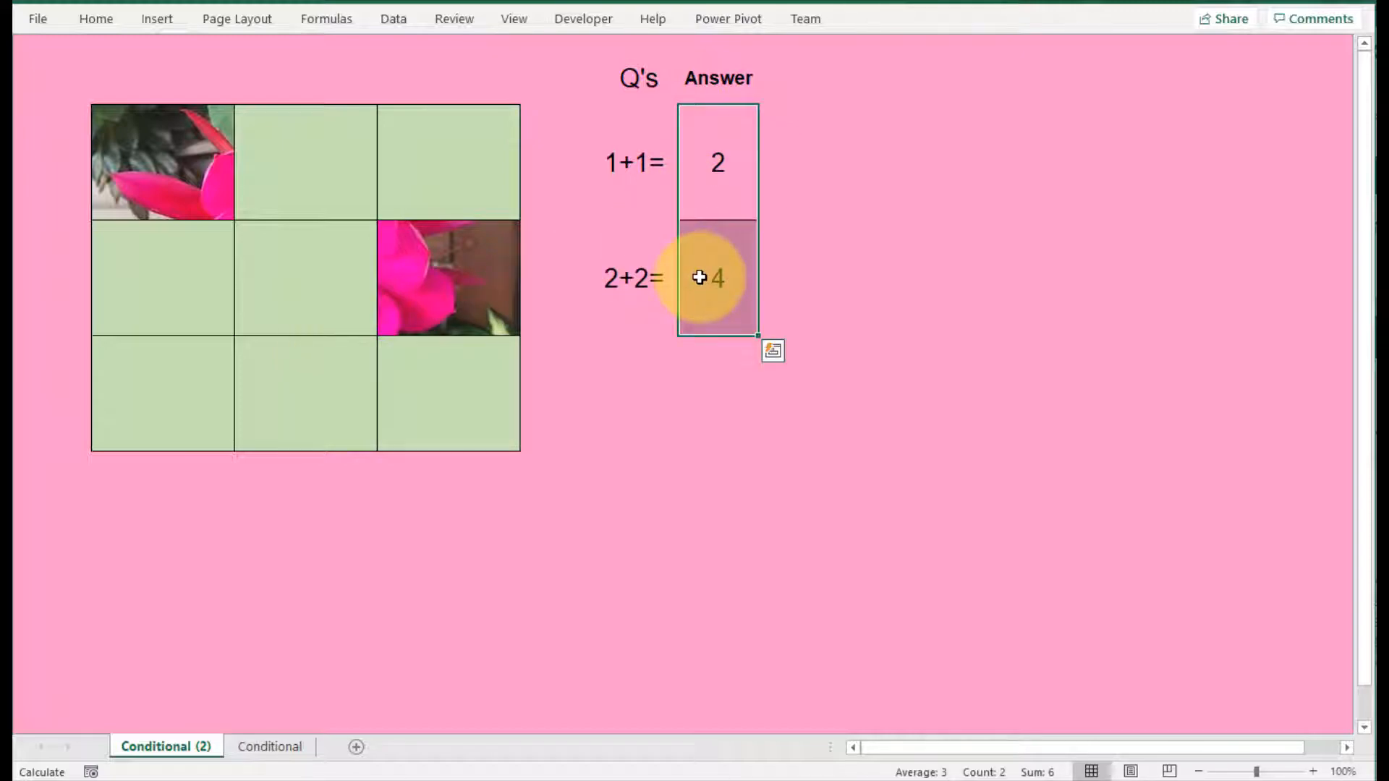
key(Delete)
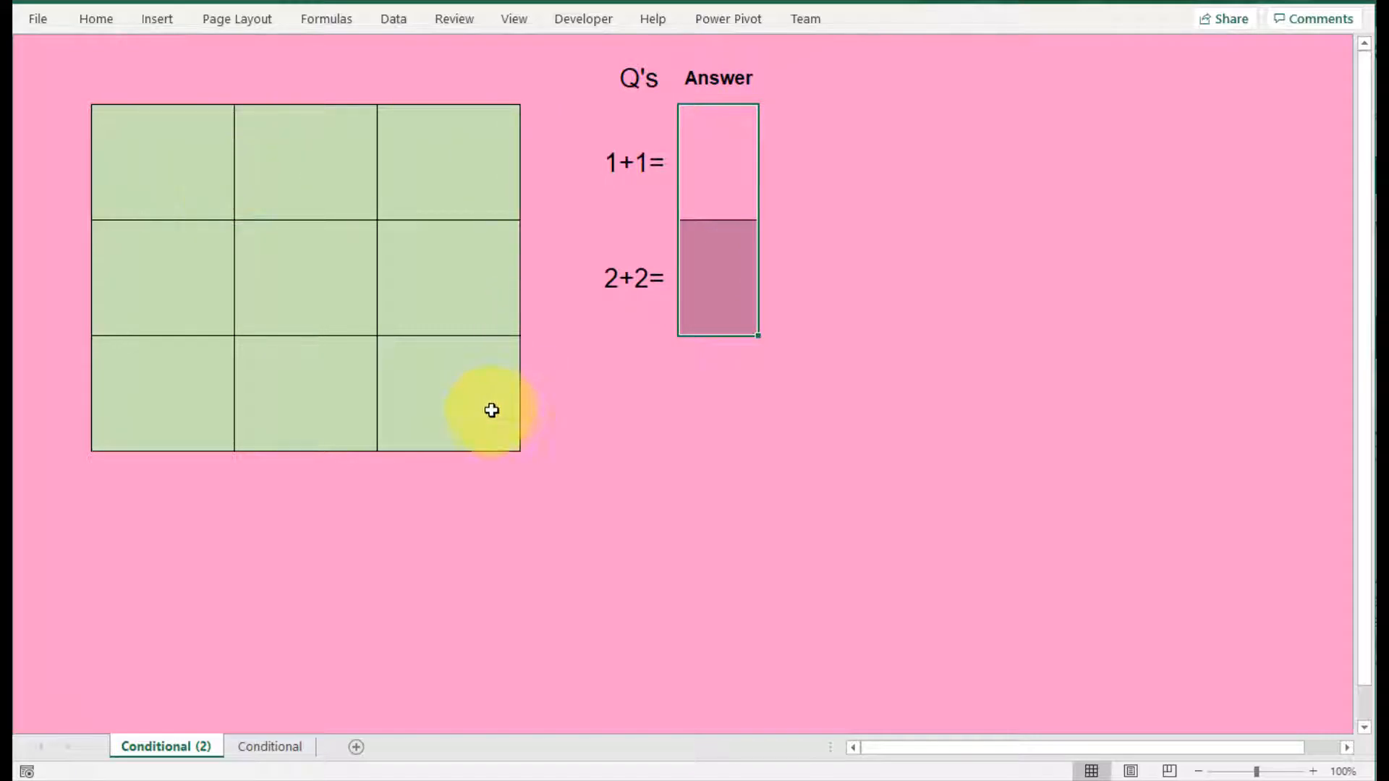
Step: Enter 2 as the answer to 1+1
click(714, 166)
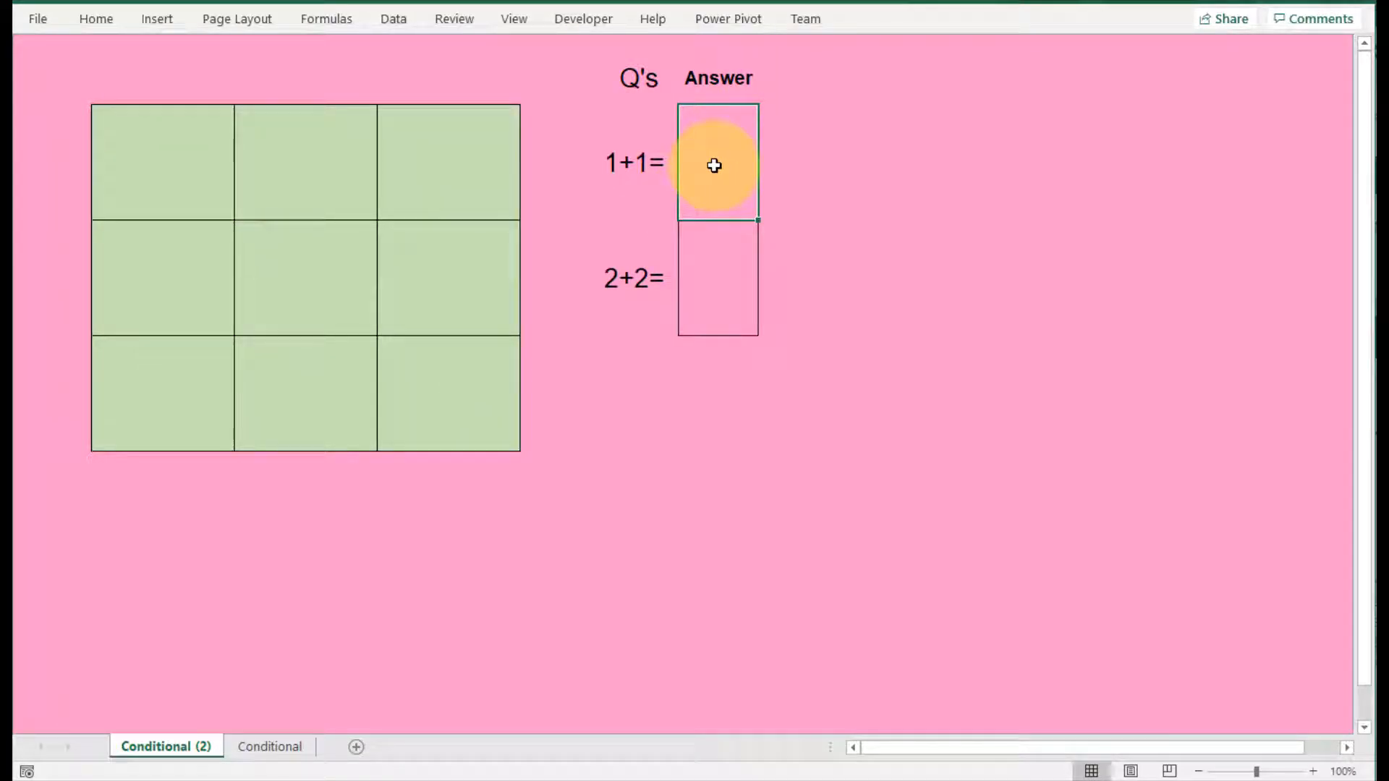
text(2)
key(Return)
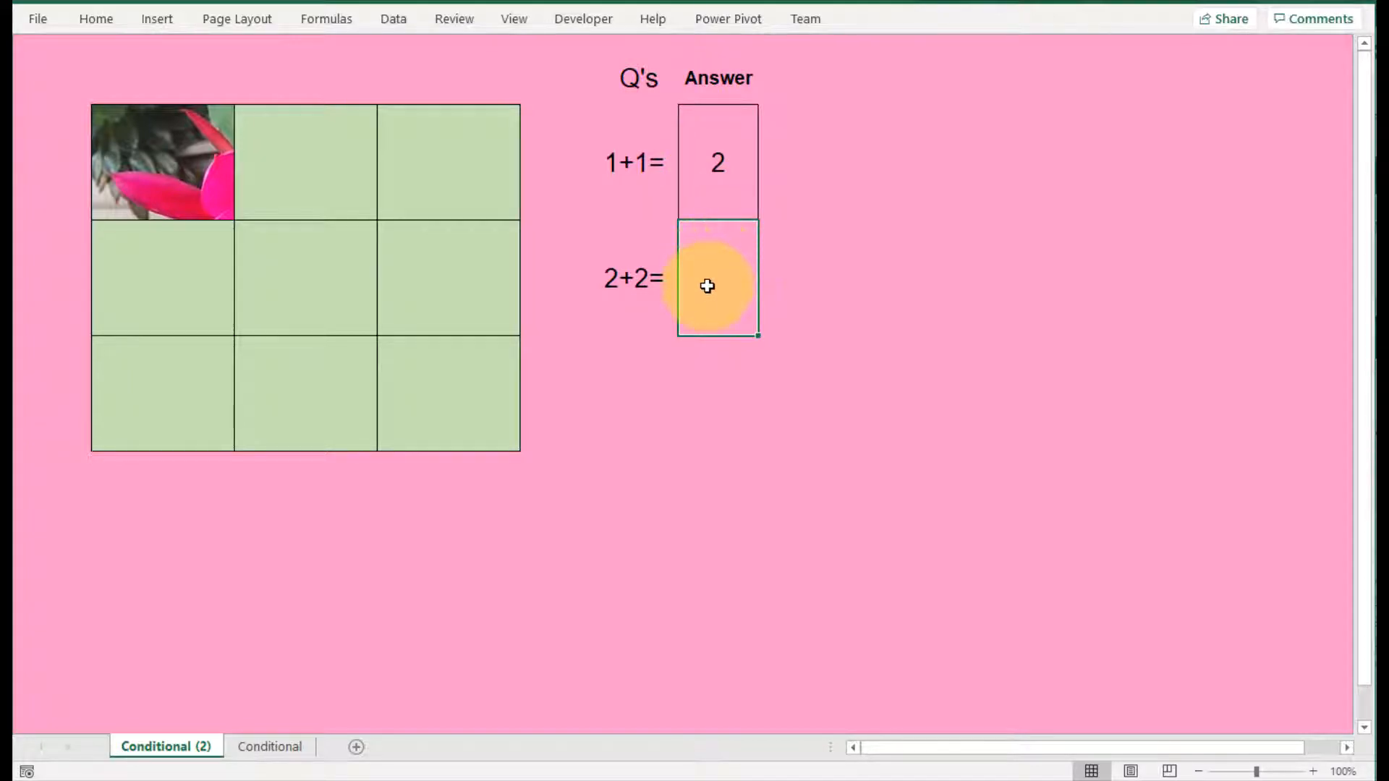
Step: Try 3 as the answer to 2+2, and replace it with 4
text(3)
key(Return)
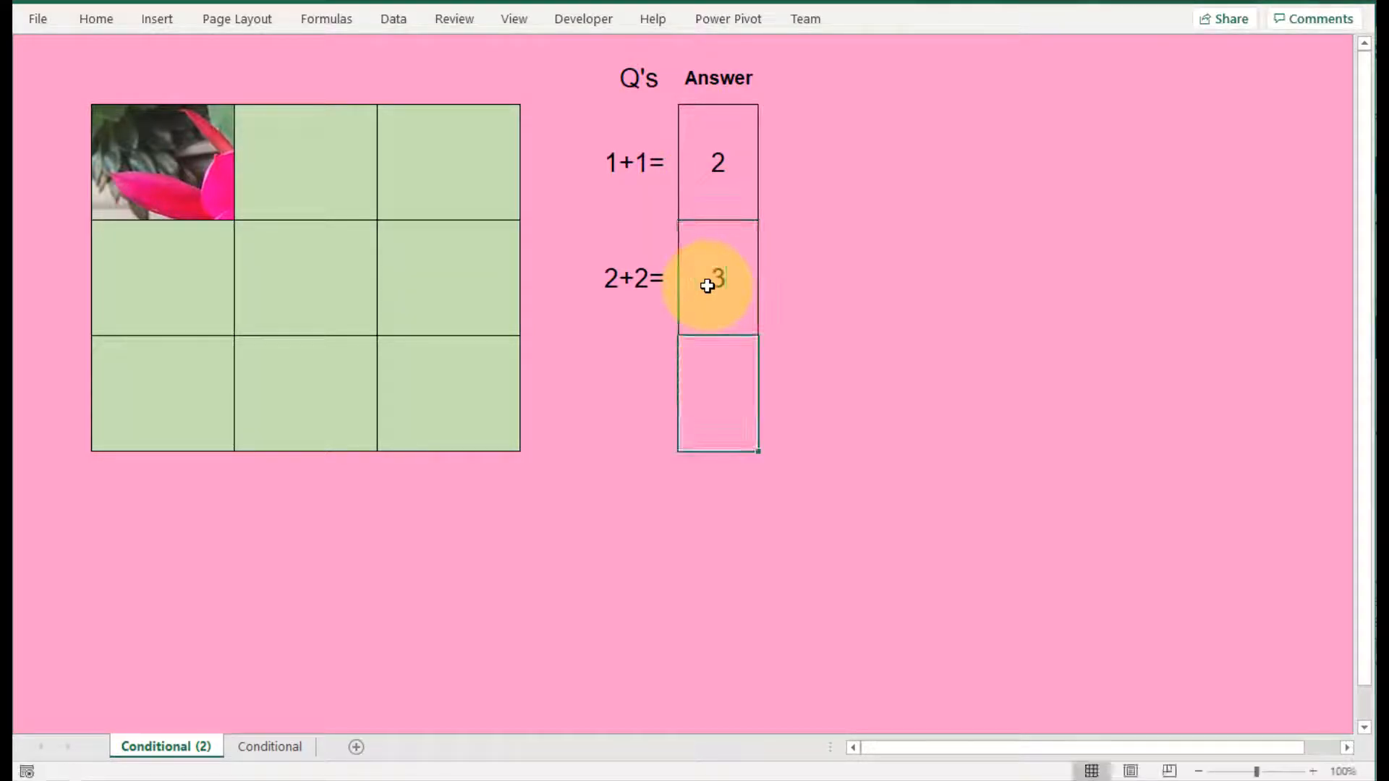
click(707, 286)
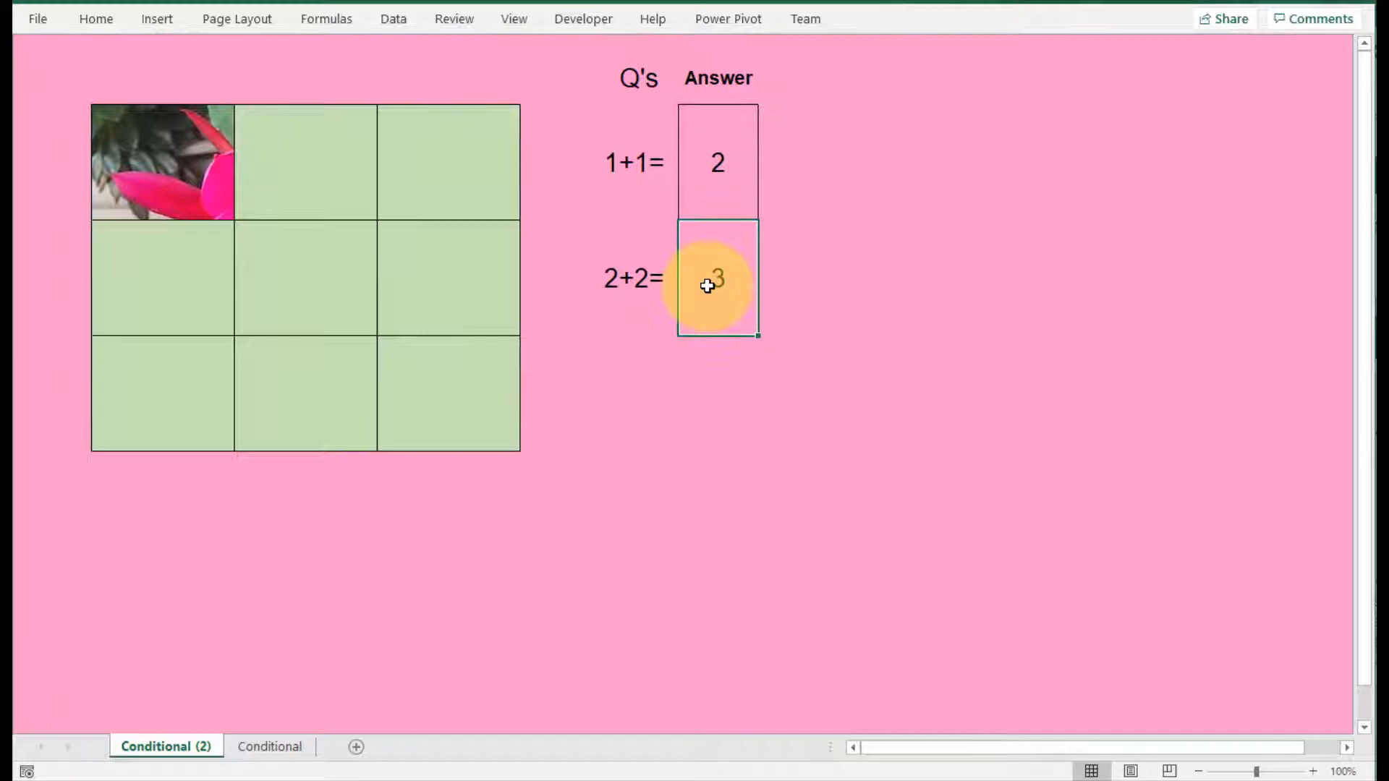
text(4)
key(Return)
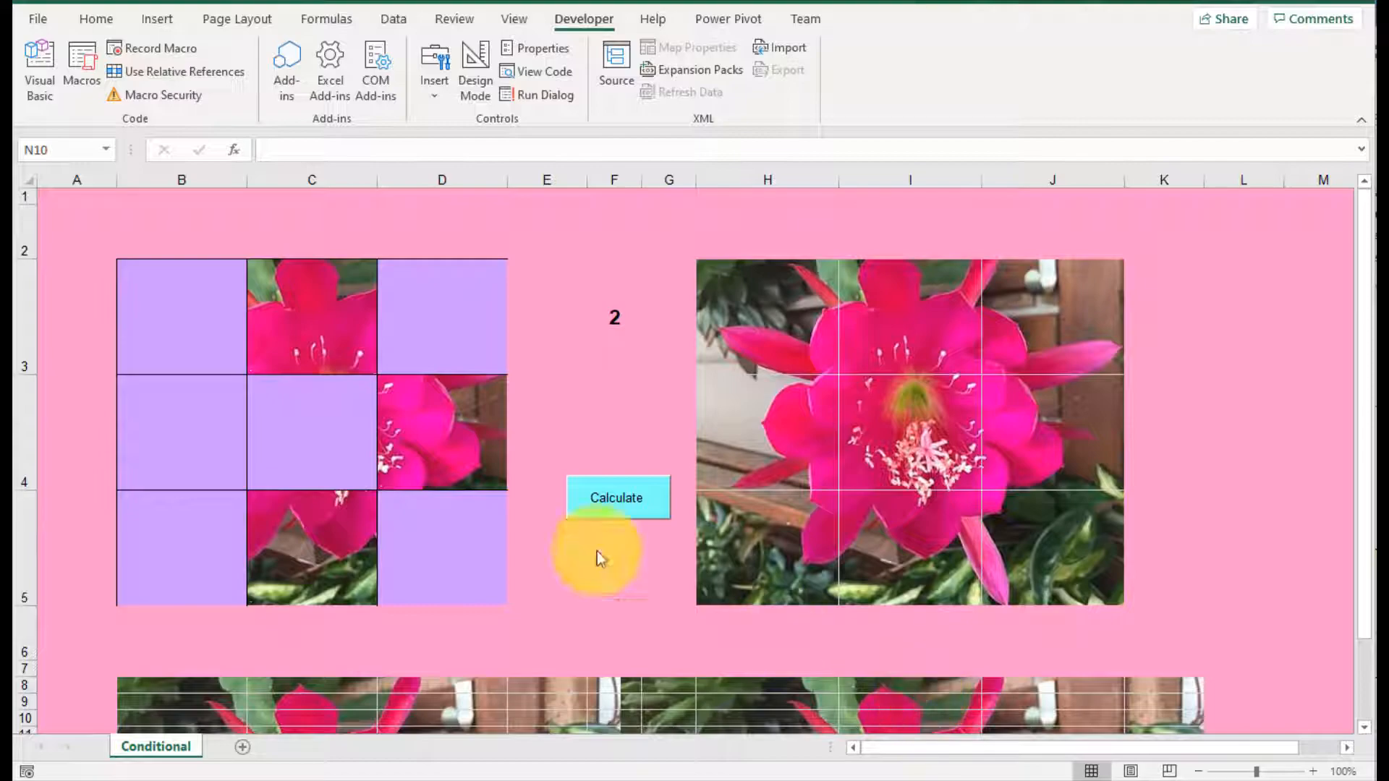
Step: Check the formulas in grid cells D3 and B3 and recalculate the sheet to draw a new random number
click(453, 356)
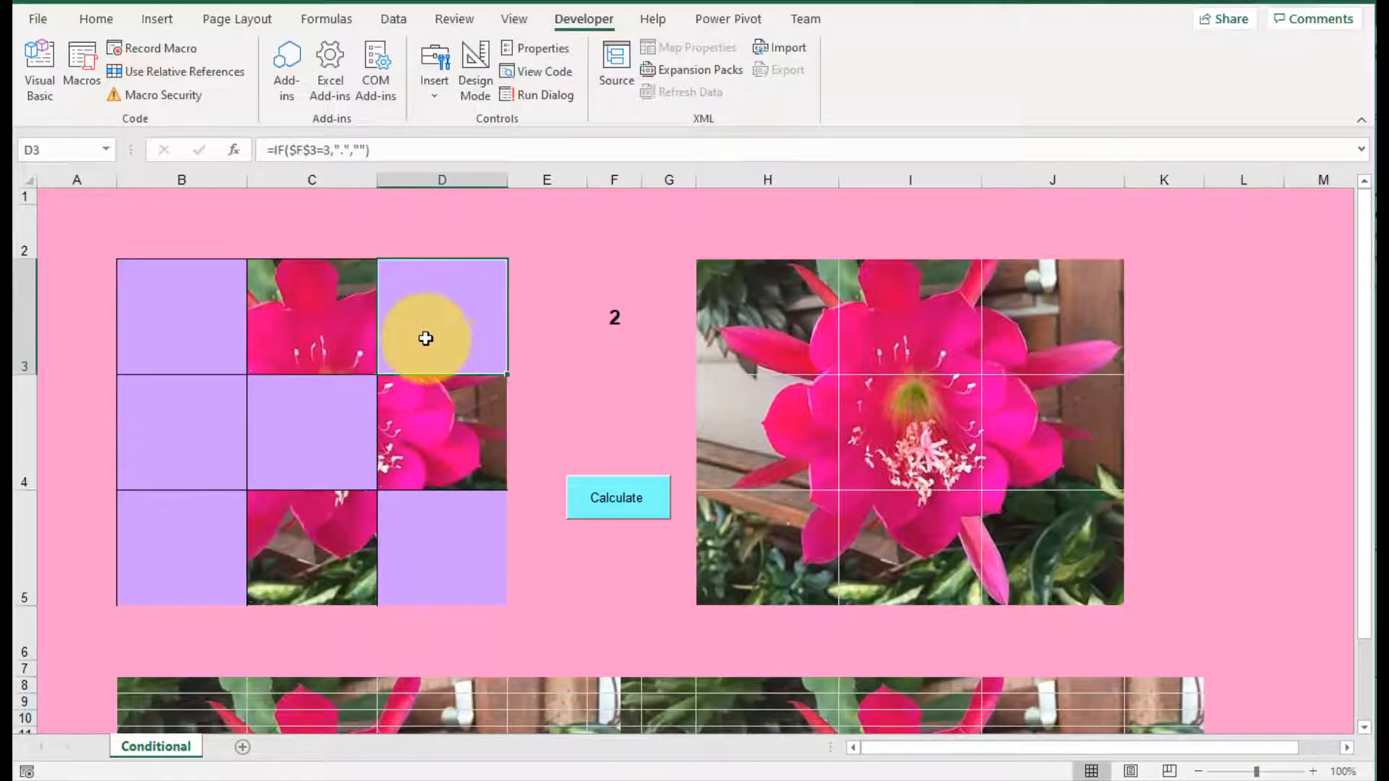
click(213, 331)
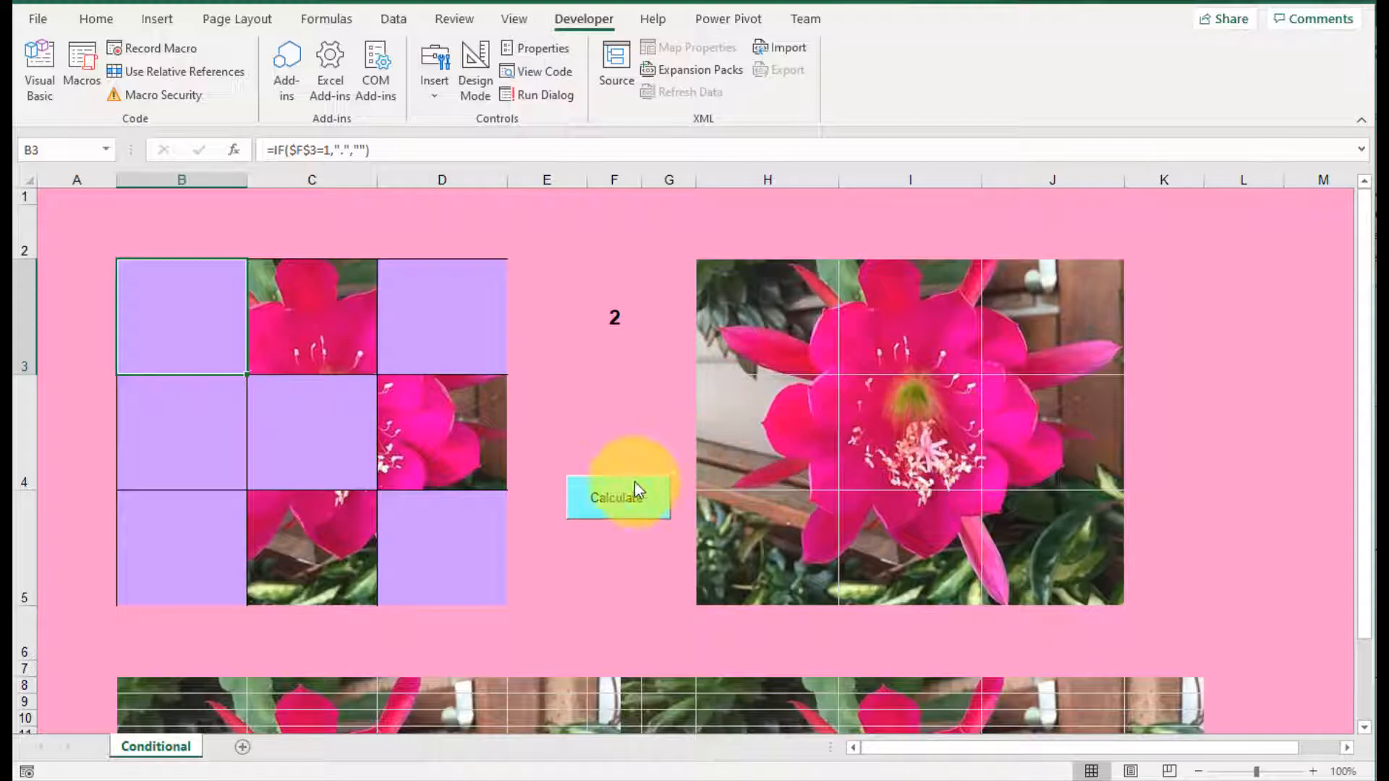
click(620, 499)
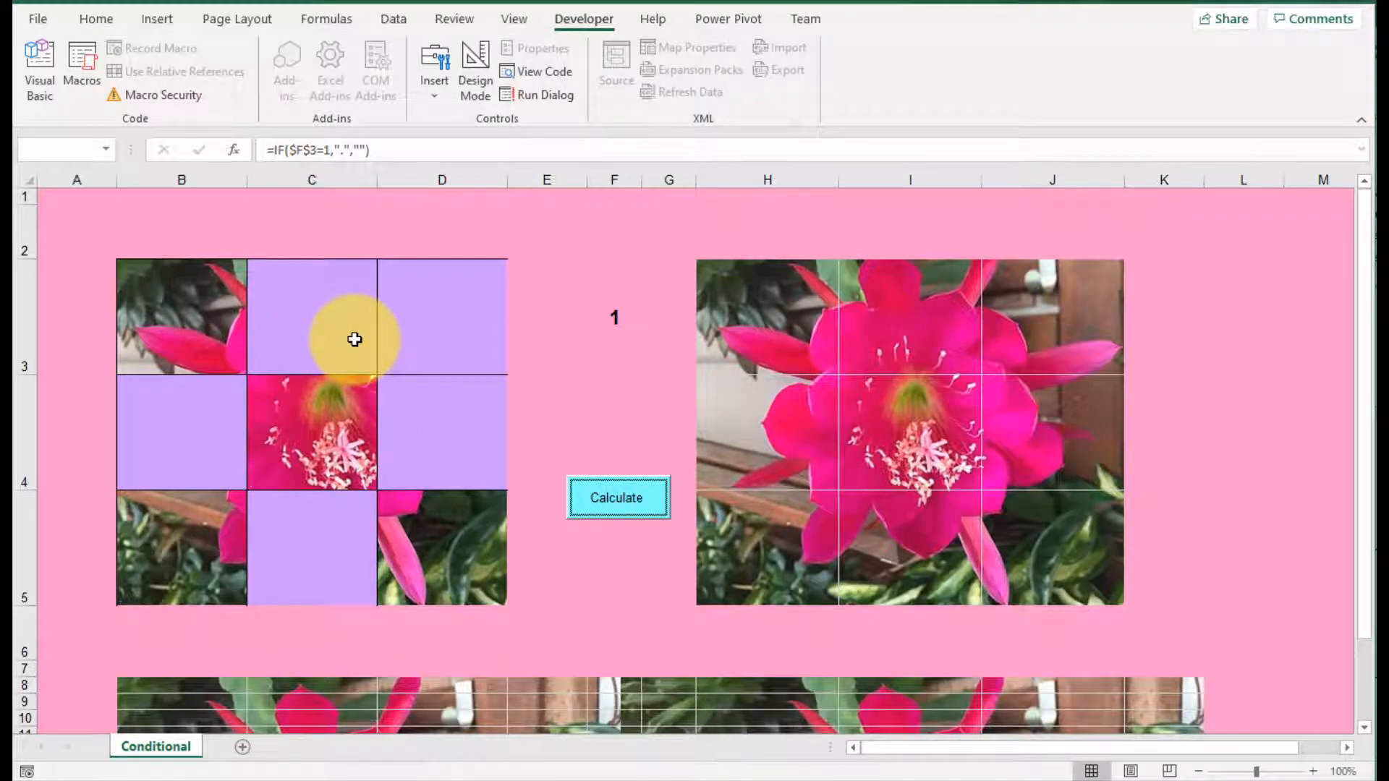
Step: Examine each argument of the IF formula in B3 without changing it, and view the random-number formula in F3
click(211, 329)
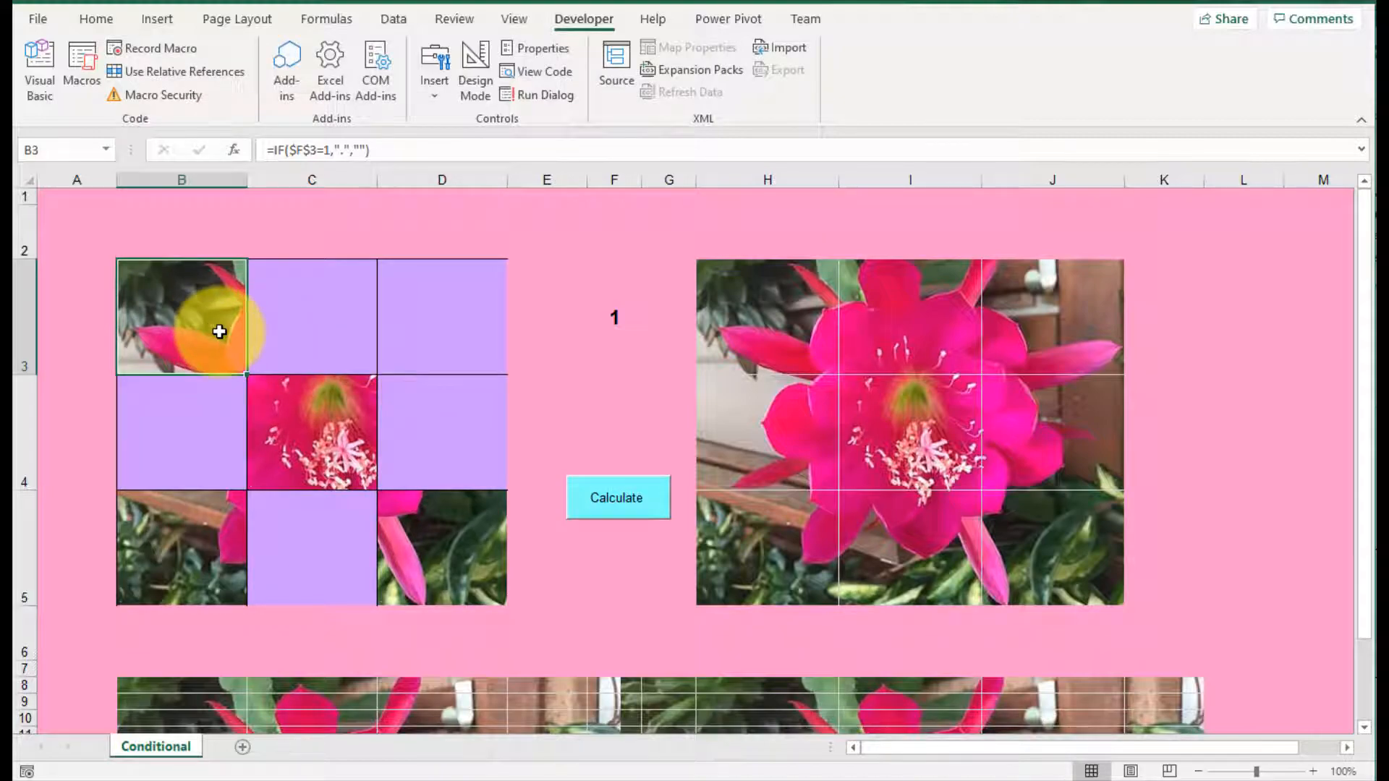
click(317, 150)
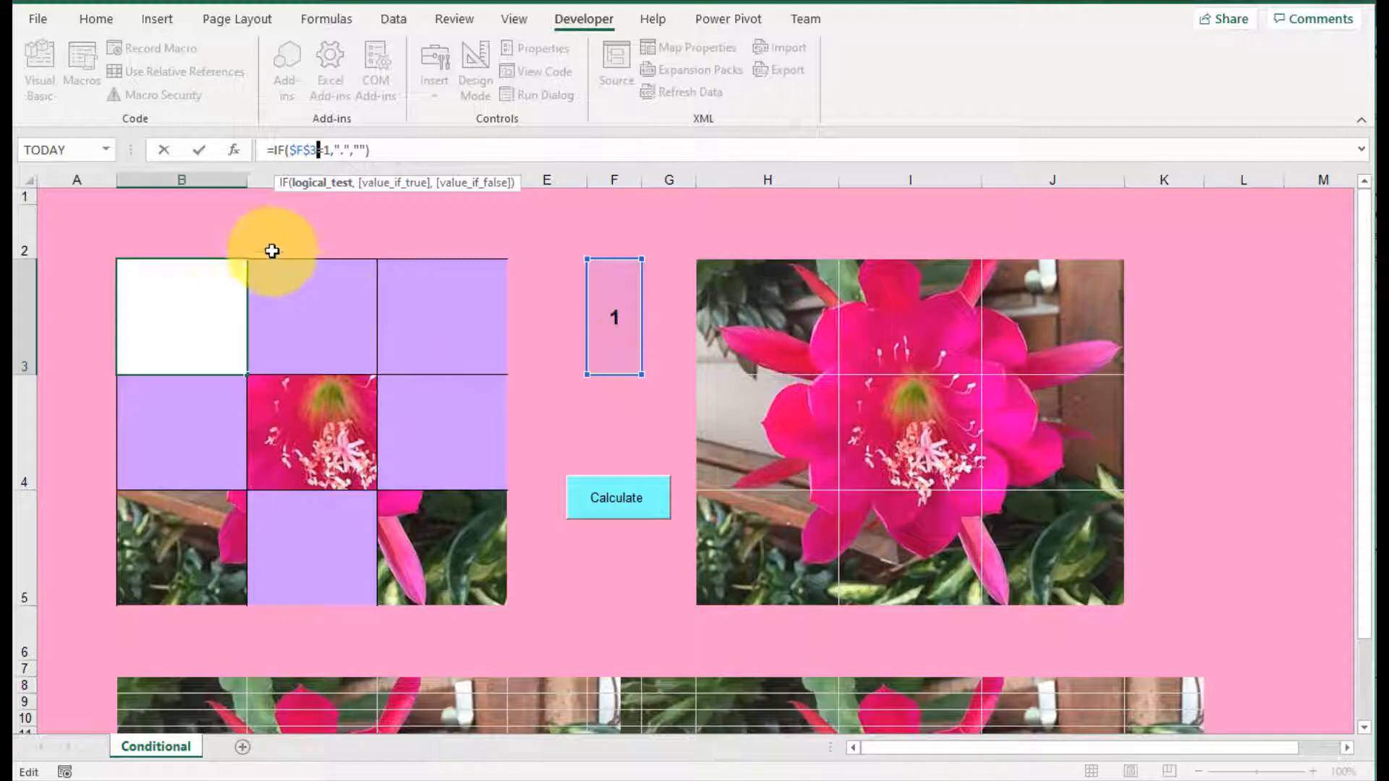
click(347, 152)
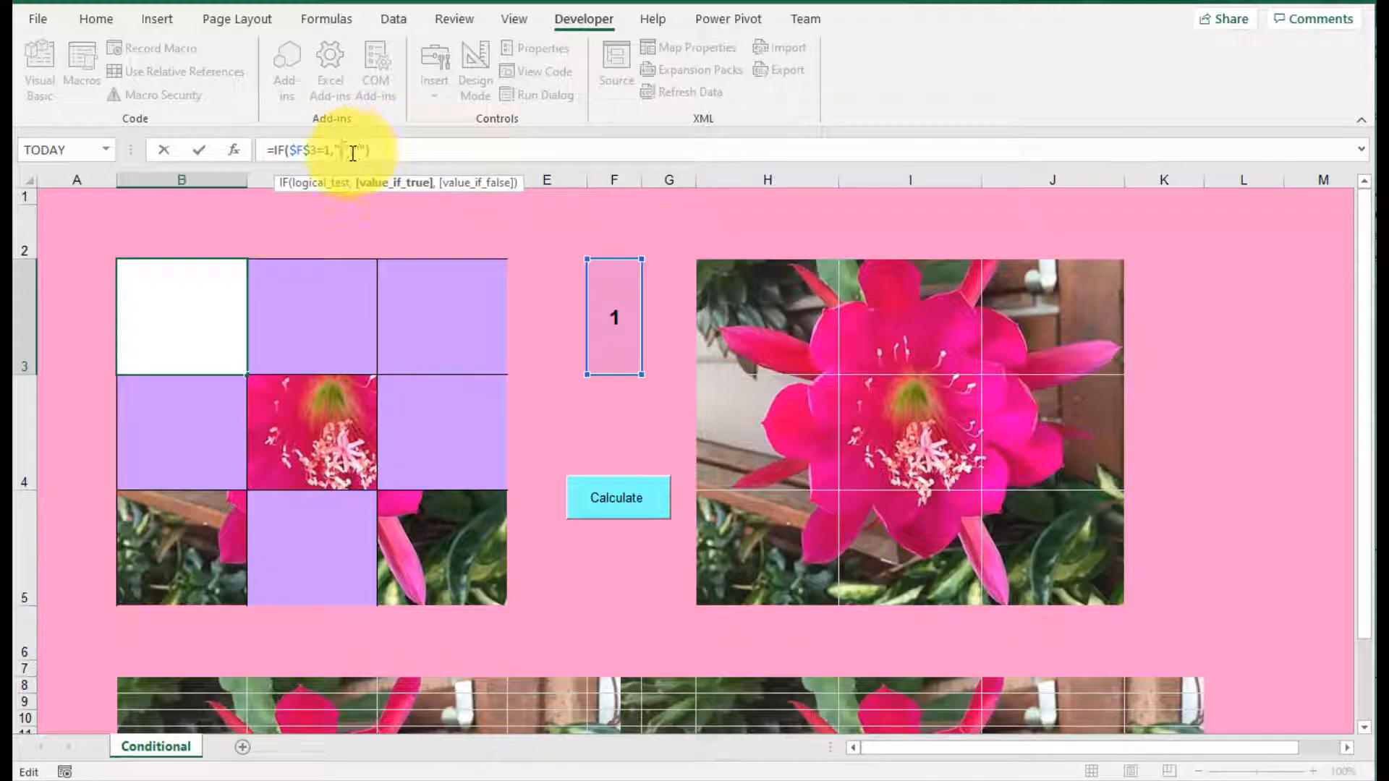
click(355, 152)
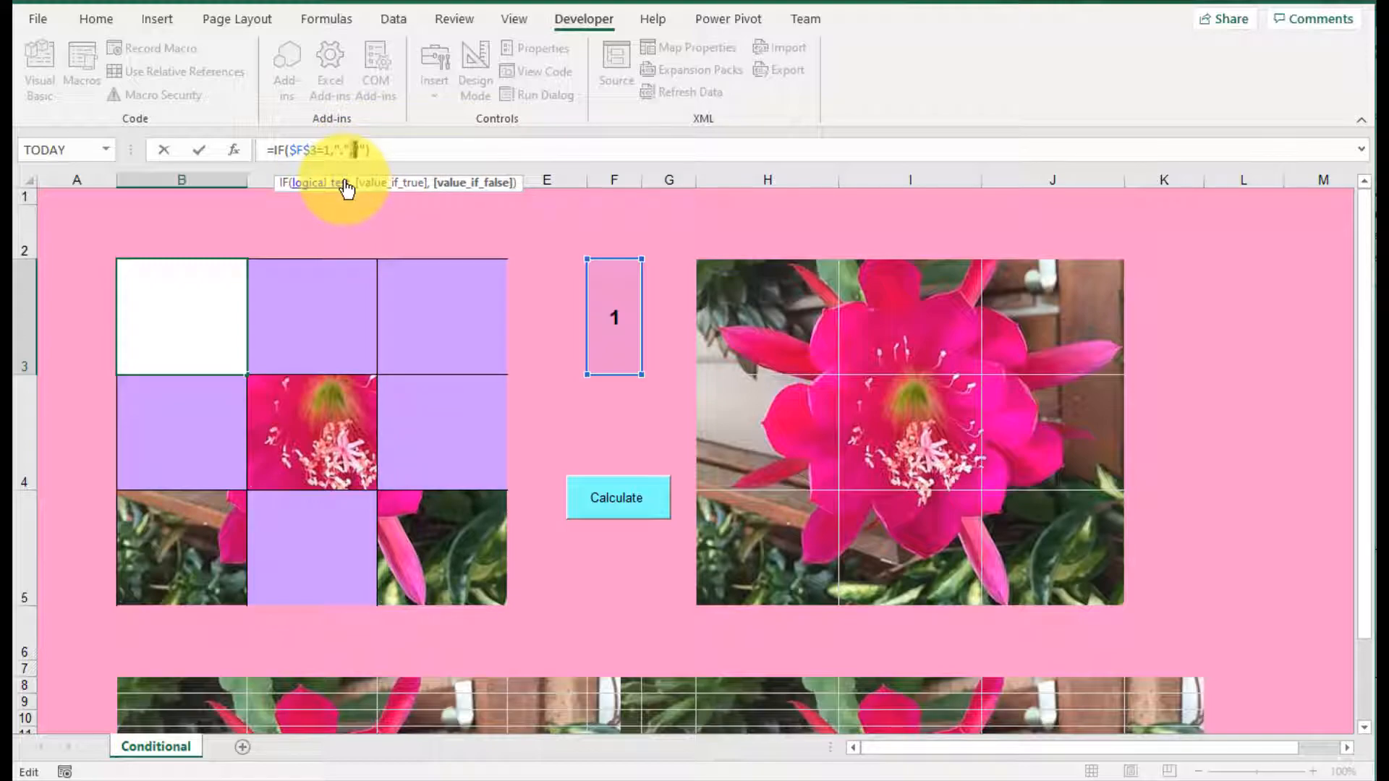
key(Escape)
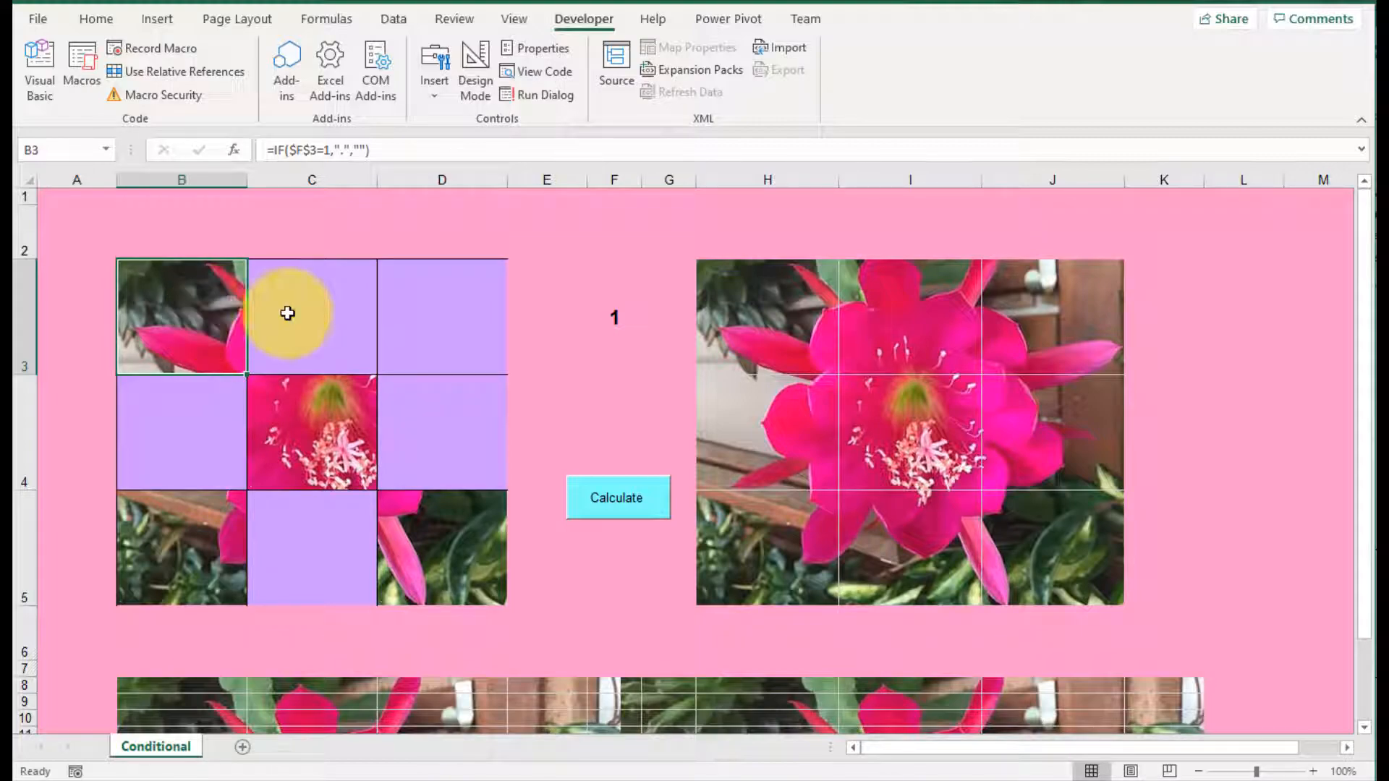
click(612, 311)
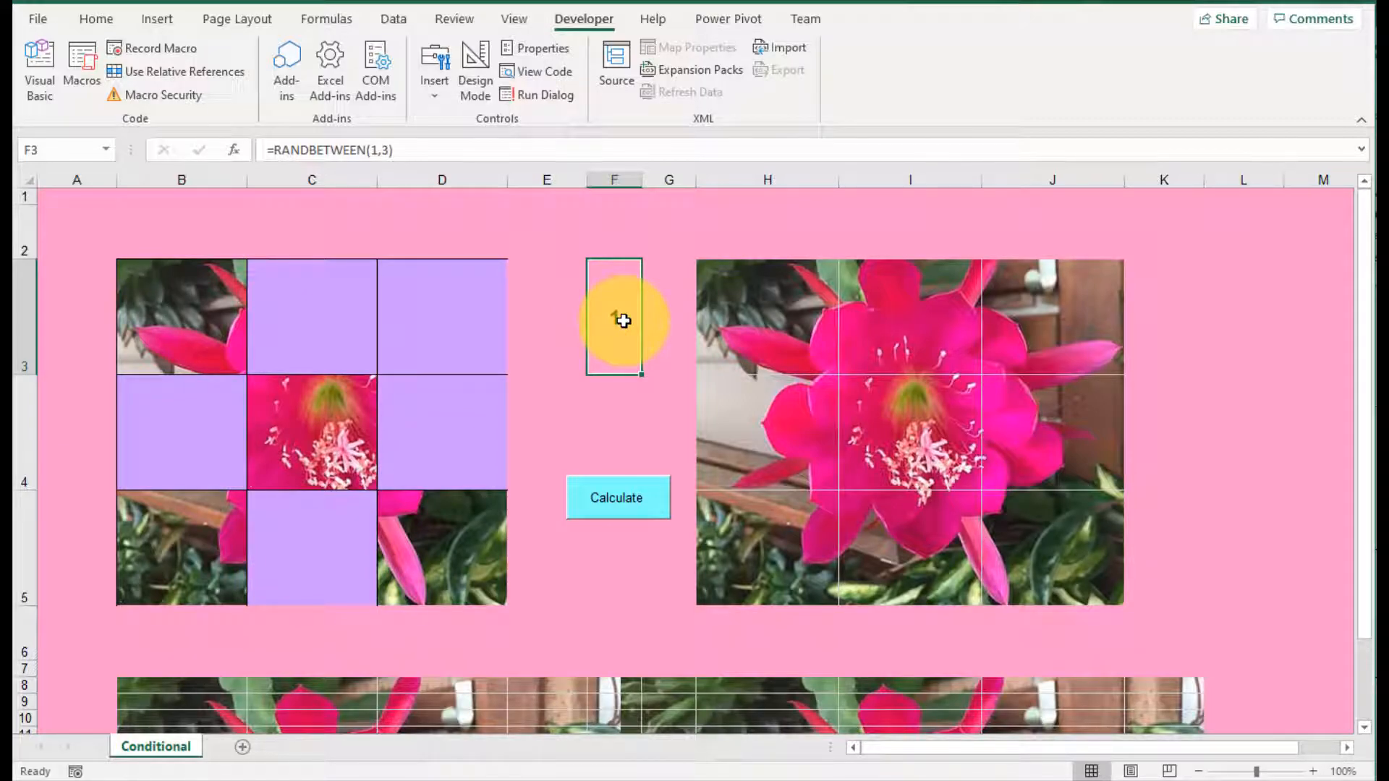
click(199, 294)
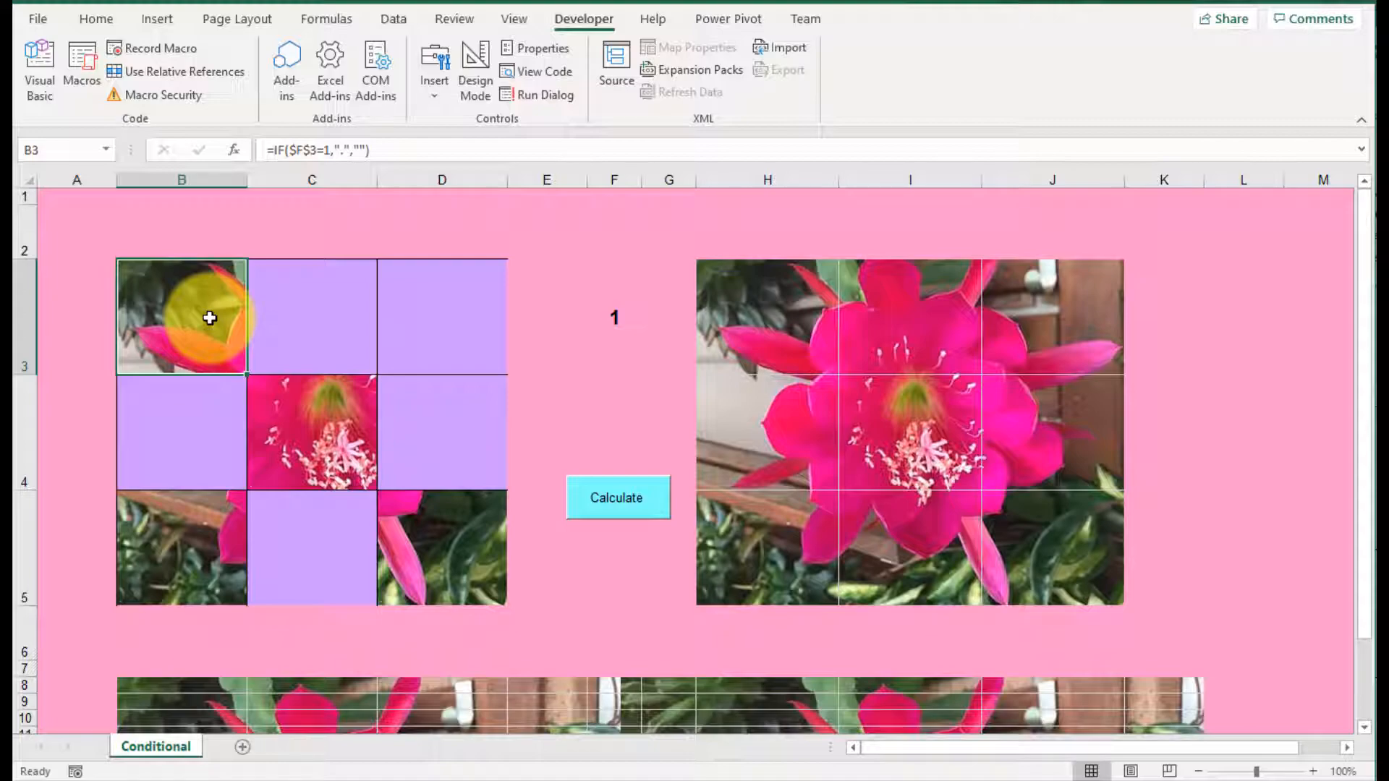
Step: View the fill and border settings of the picture cells H3:J5, and leave the formatting unchanged
drag(758, 301, 1049, 533)
right_click(1042, 527)
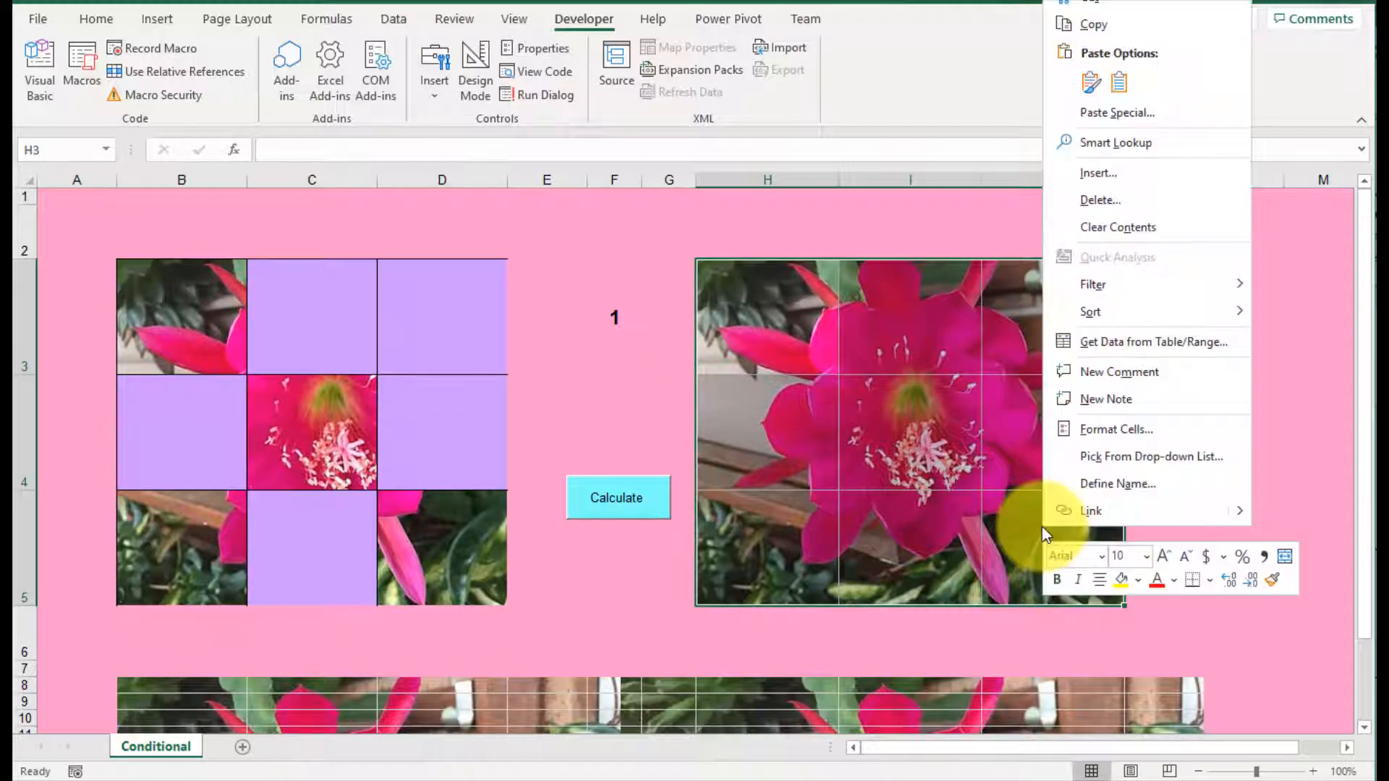
click(1113, 431)
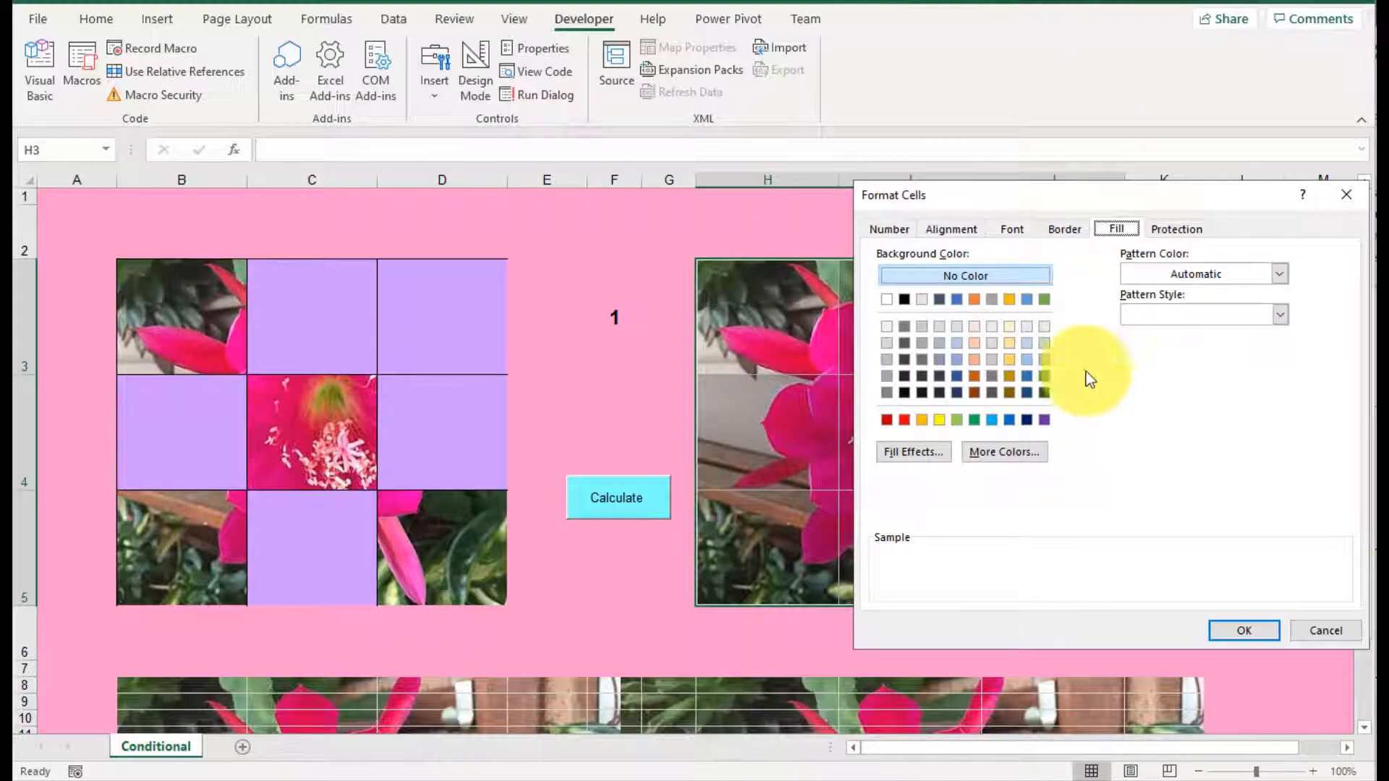
click(1071, 231)
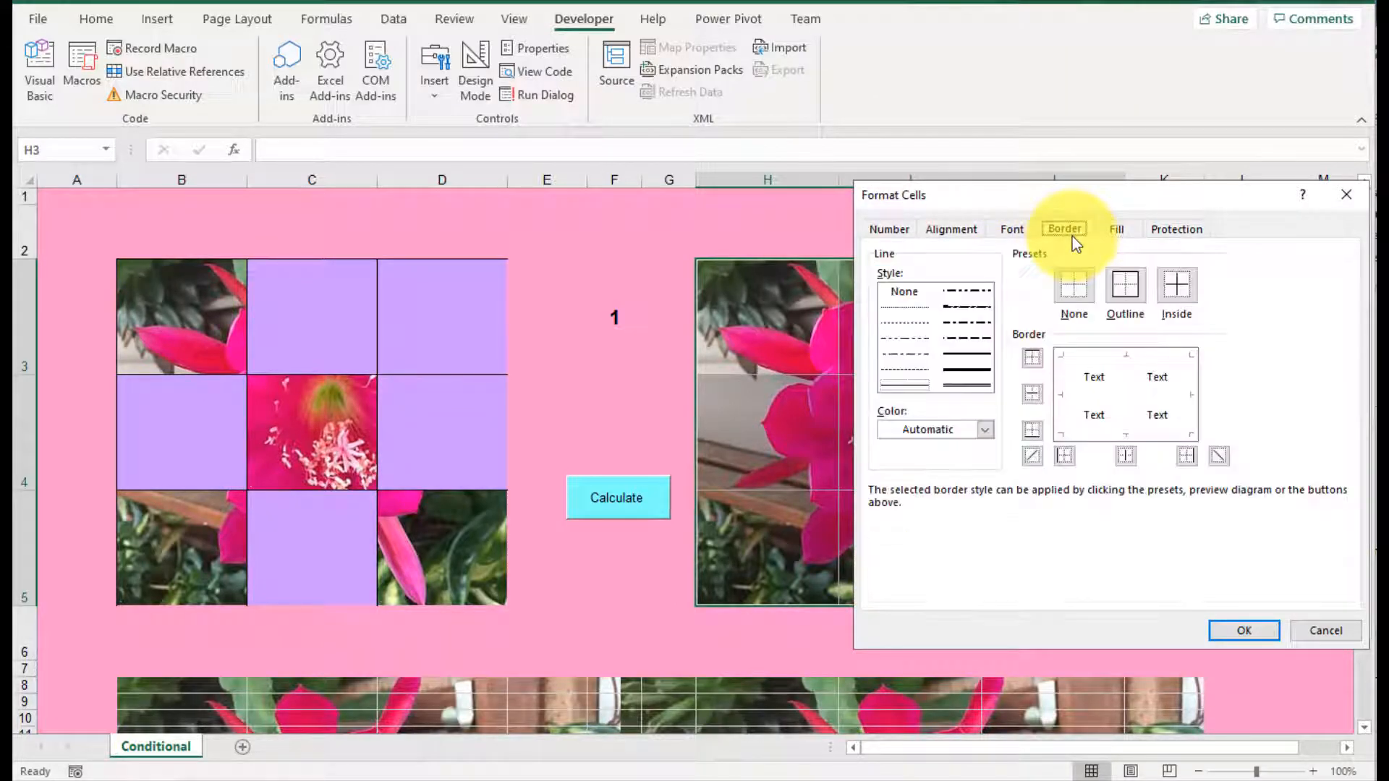
click(1327, 630)
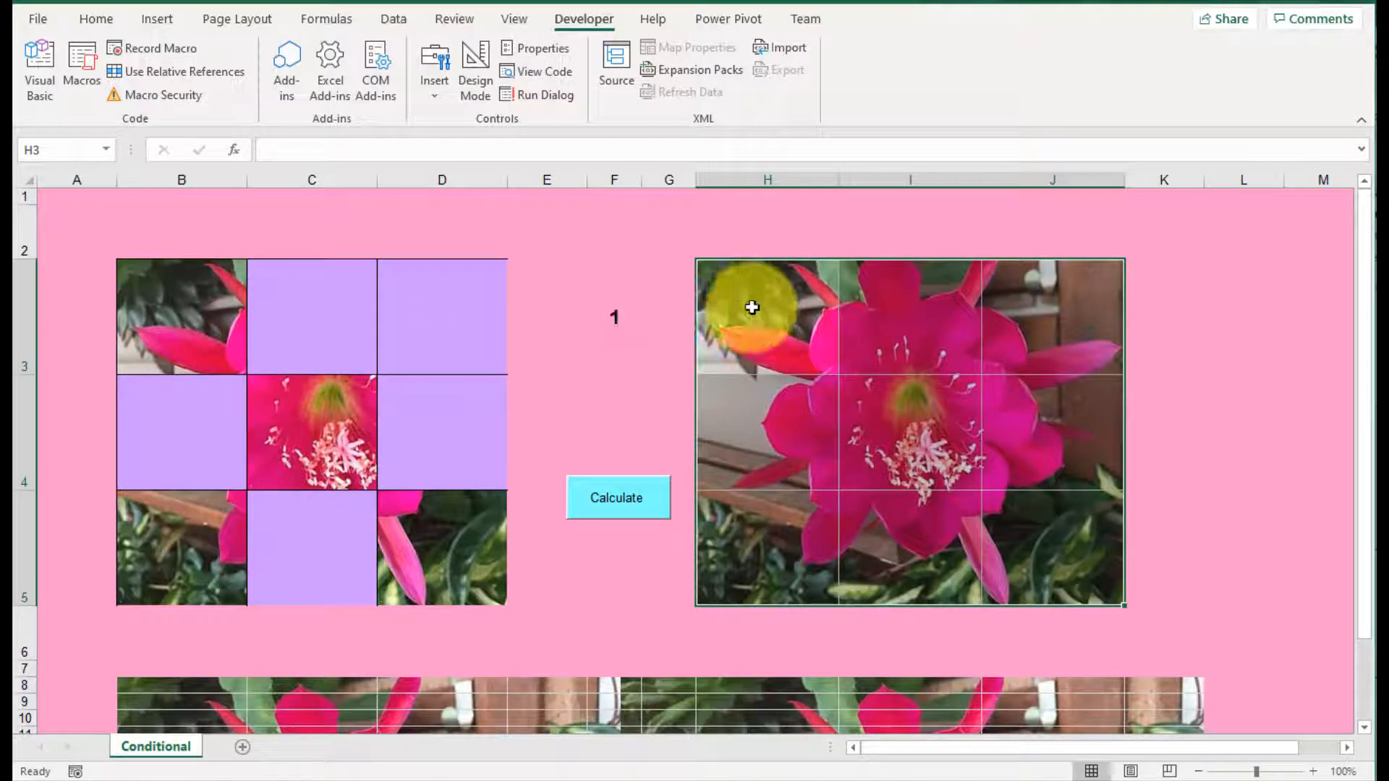
click(735, 309)
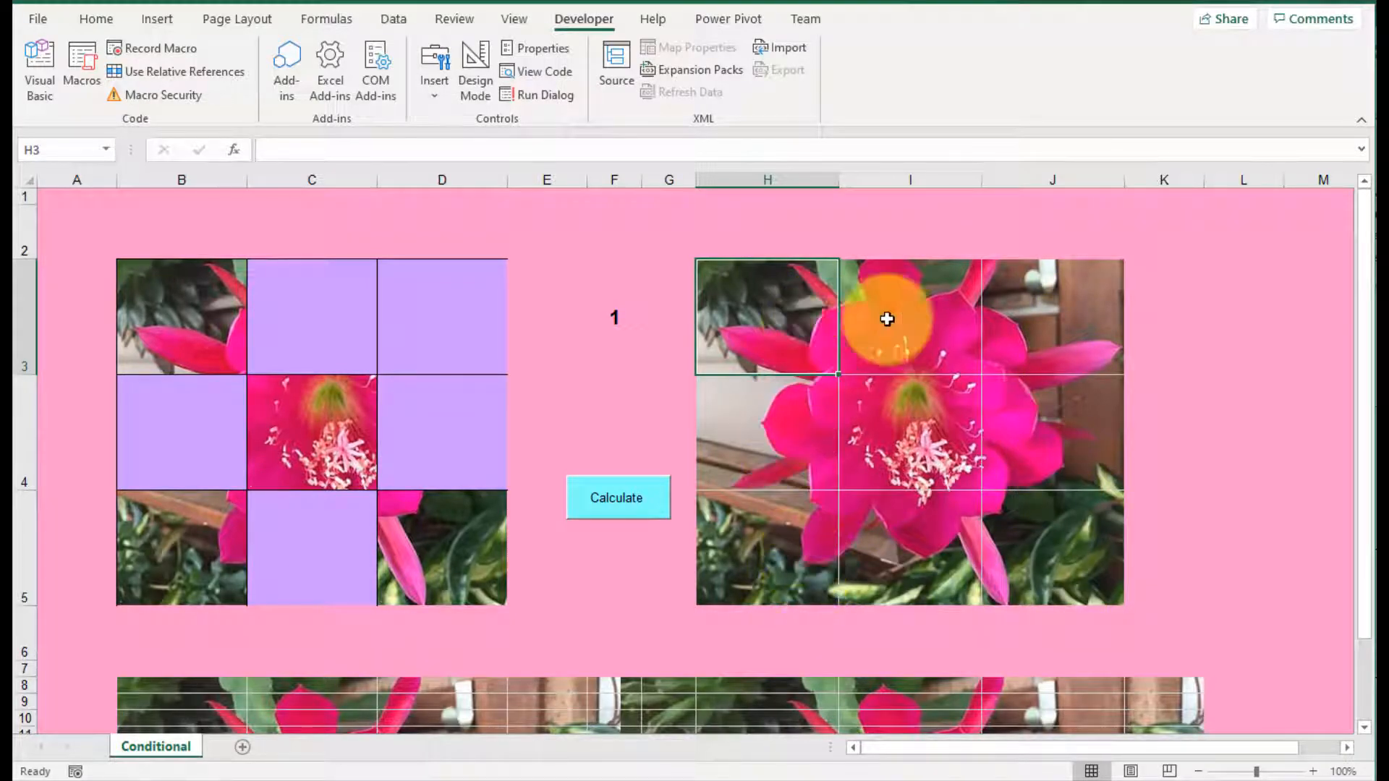
Step: Examine how the flower picture repeats across the cells of rows 8 to 13 compared with the larger grids above
scroll(811, 608, down, 1)
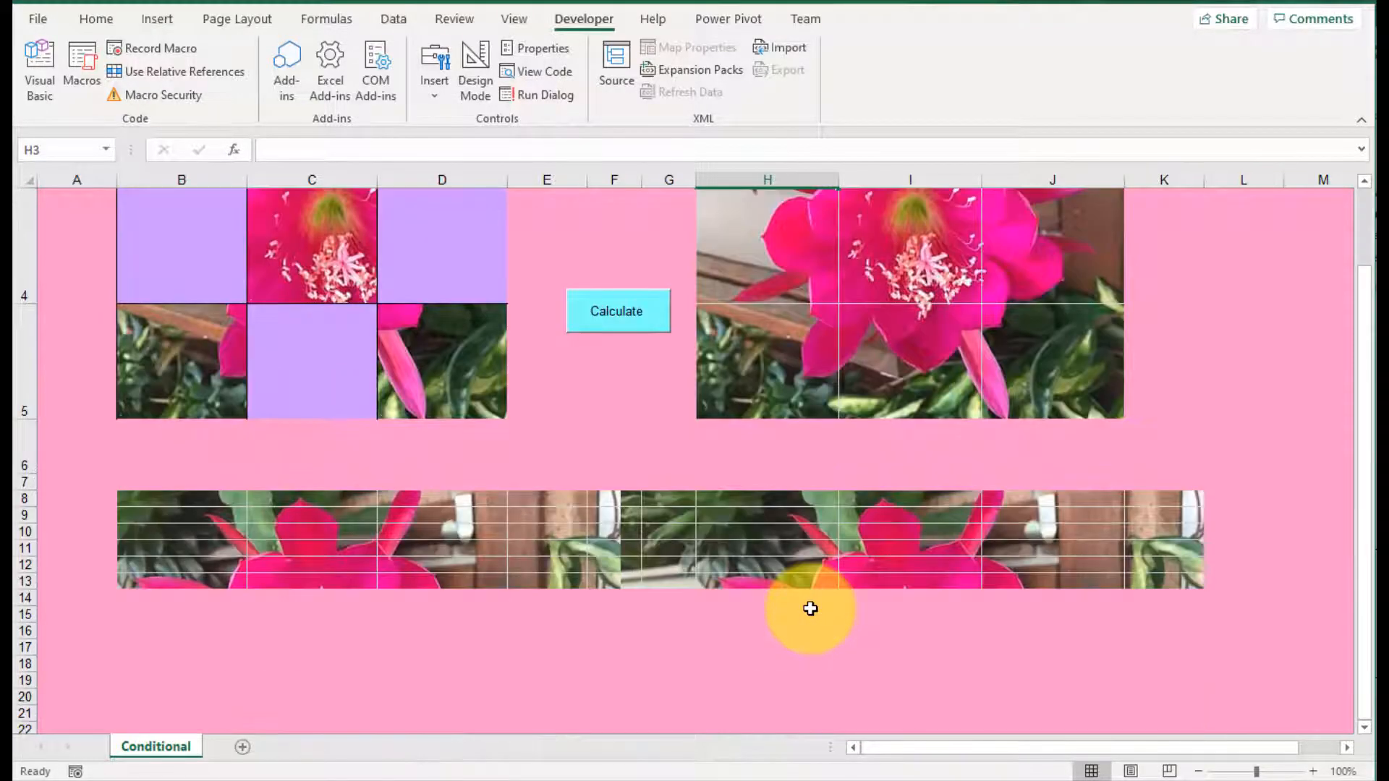
drag(179, 545, 1166, 508)
click(316, 503)
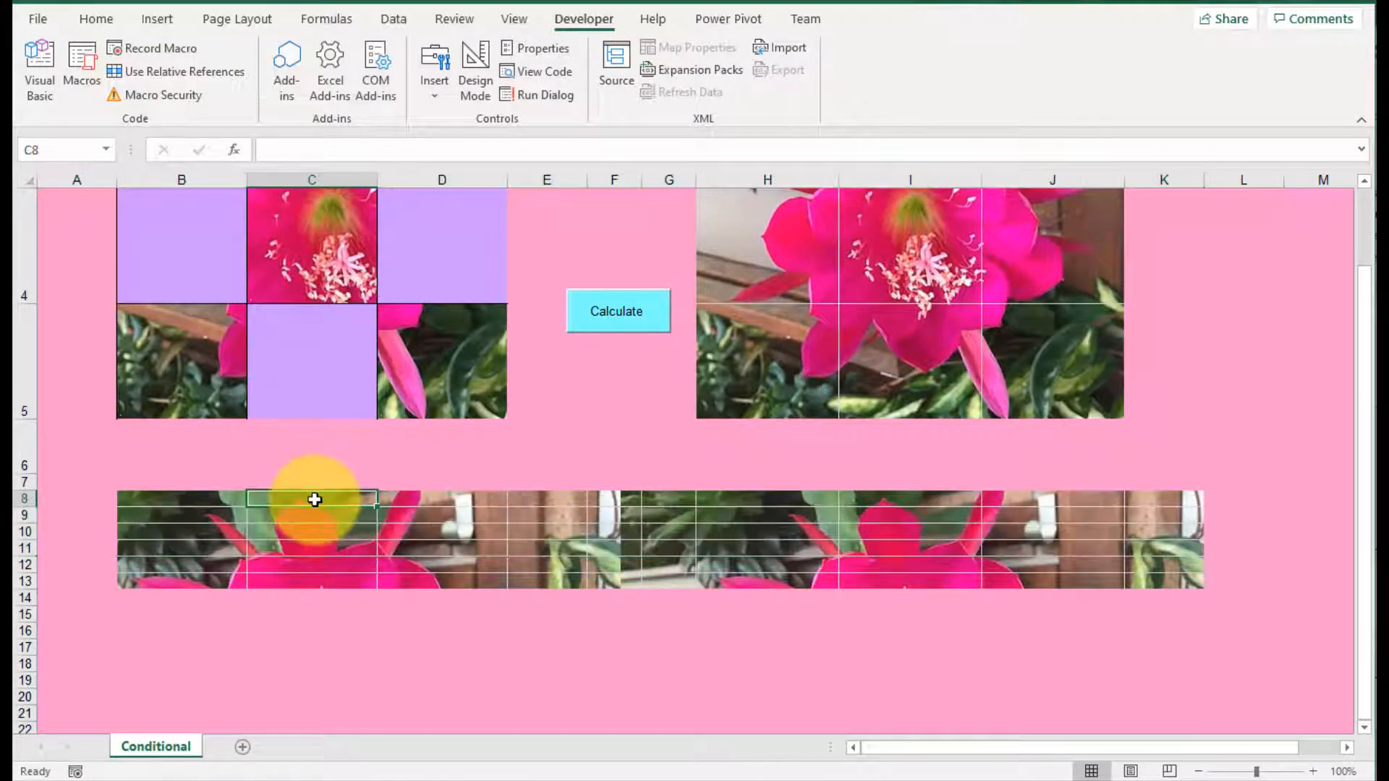
click(200, 500)
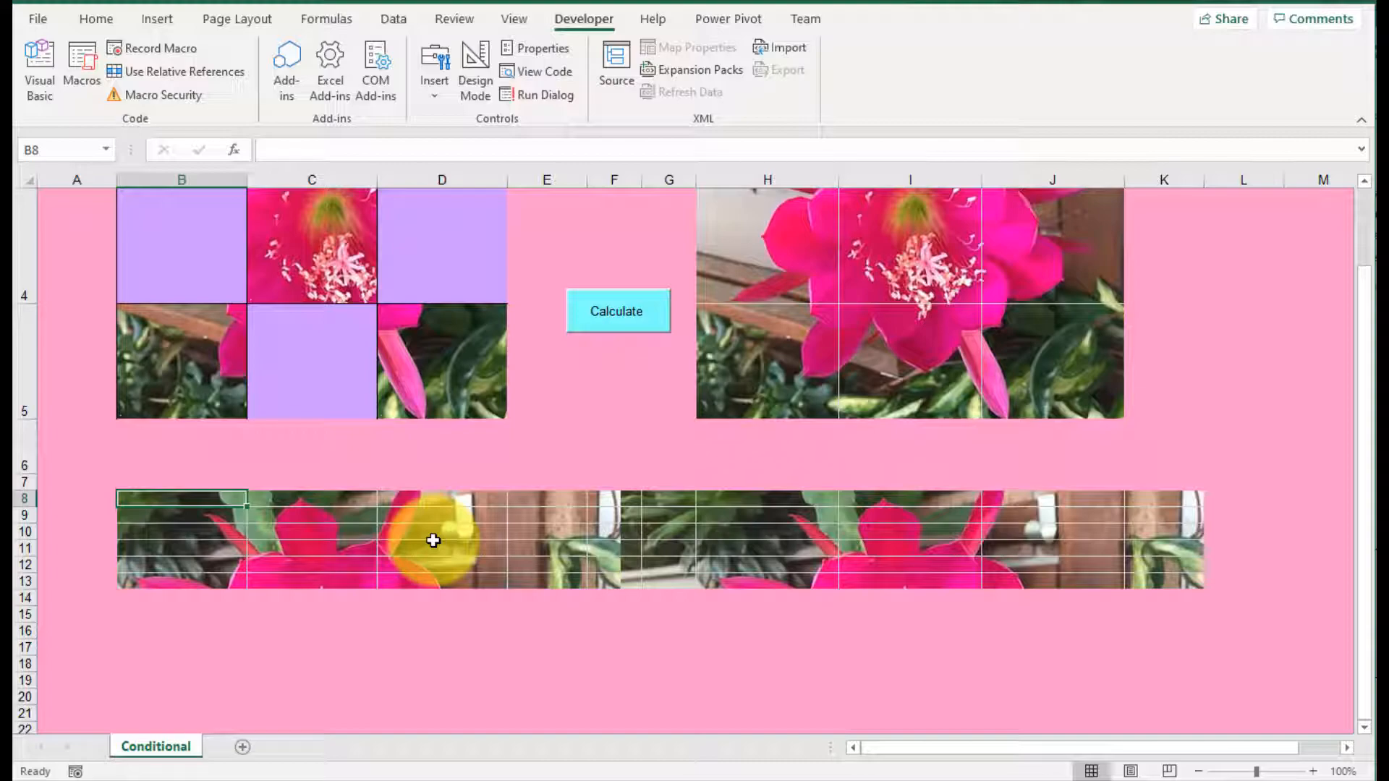
scroll(434, 541, up, 1)
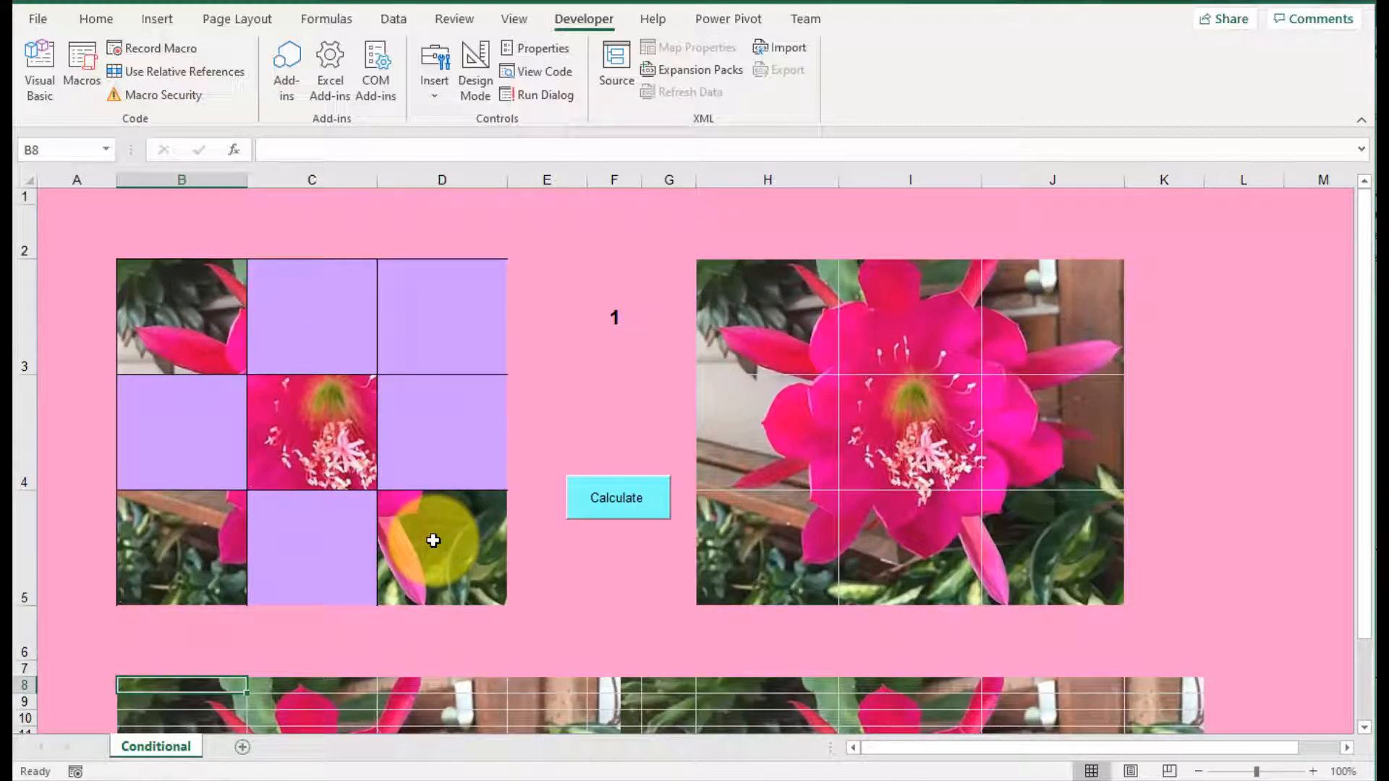
scroll(433, 540, down, 2)
scroll(431, 542, up, 2)
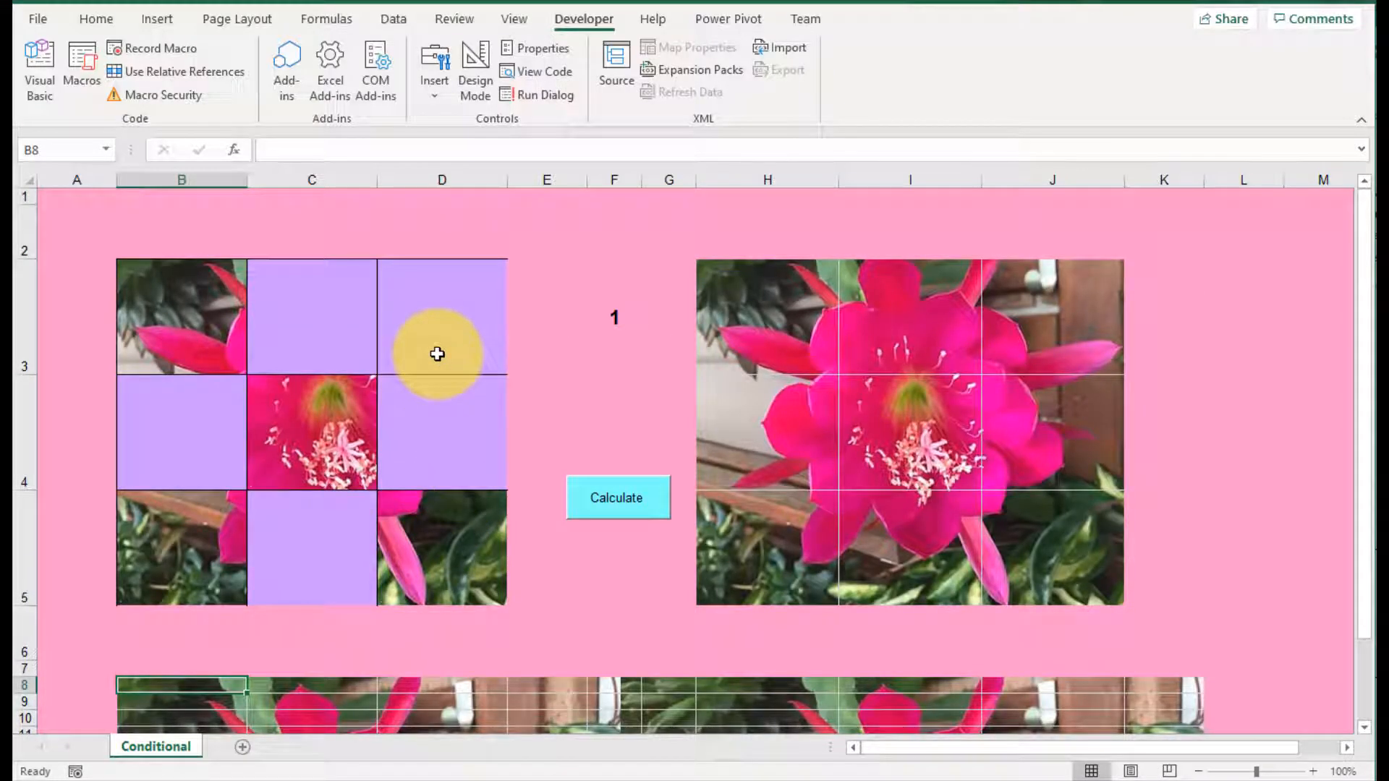
Step: Make row 3 of the picture grids about three quarters taller
click(437, 354)
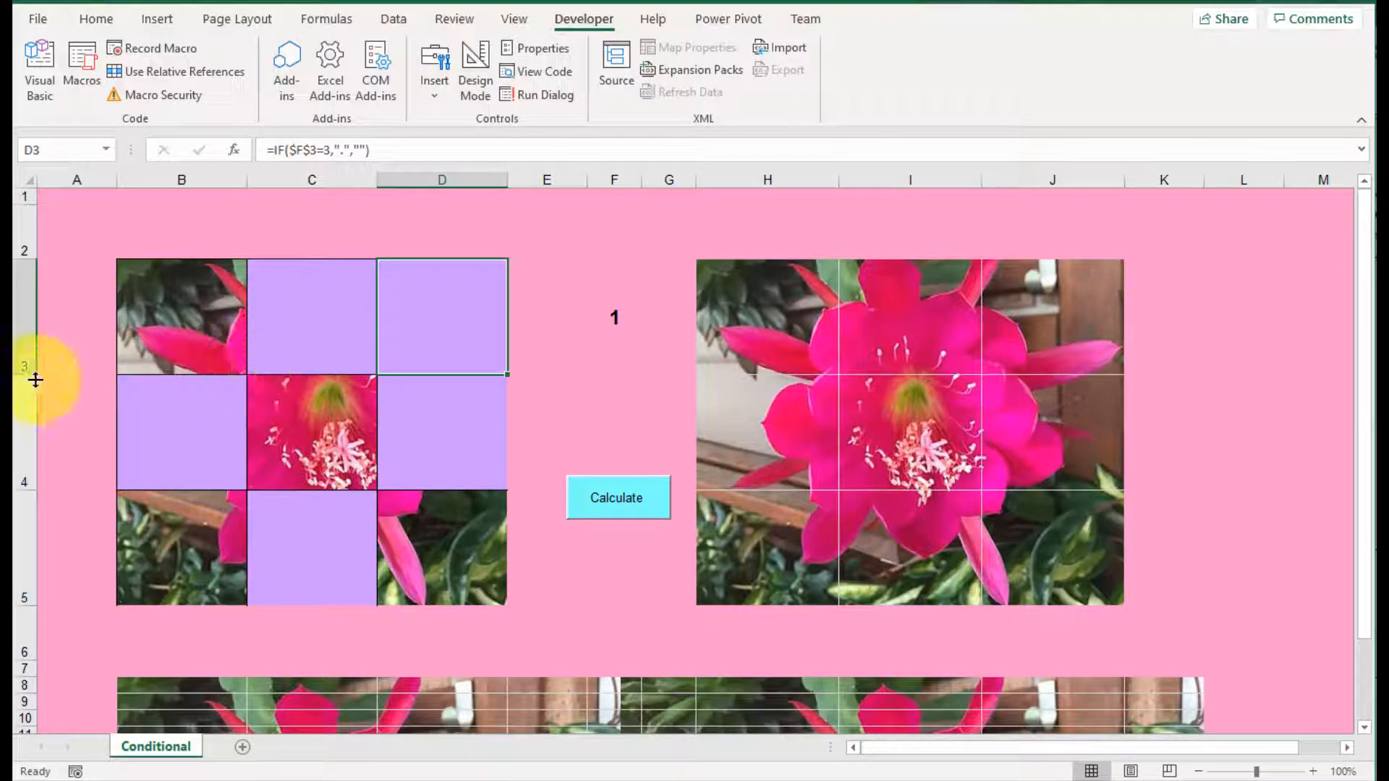
drag(34, 372, 41, 460)
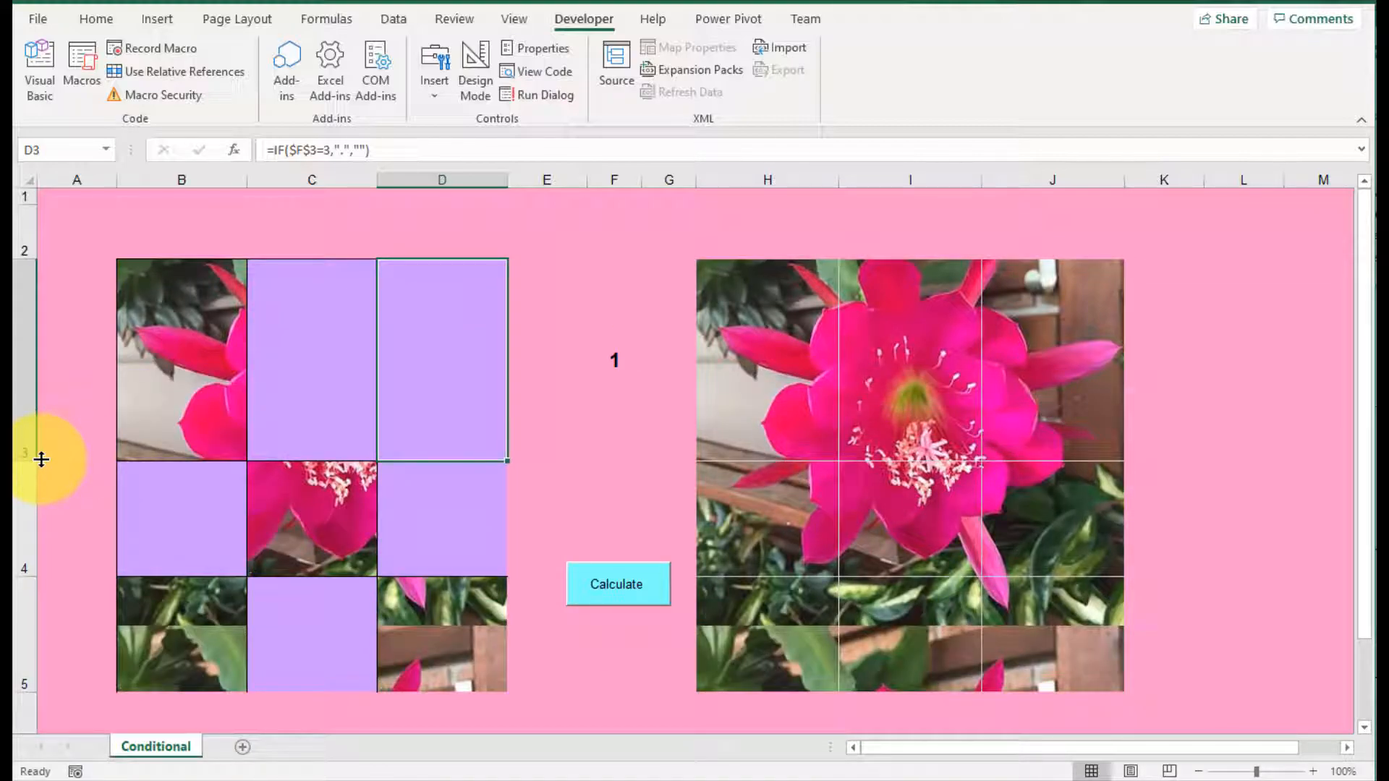
Step: View the formulas in B3 and B5, and undo the height increase of row 3
click(205, 359)
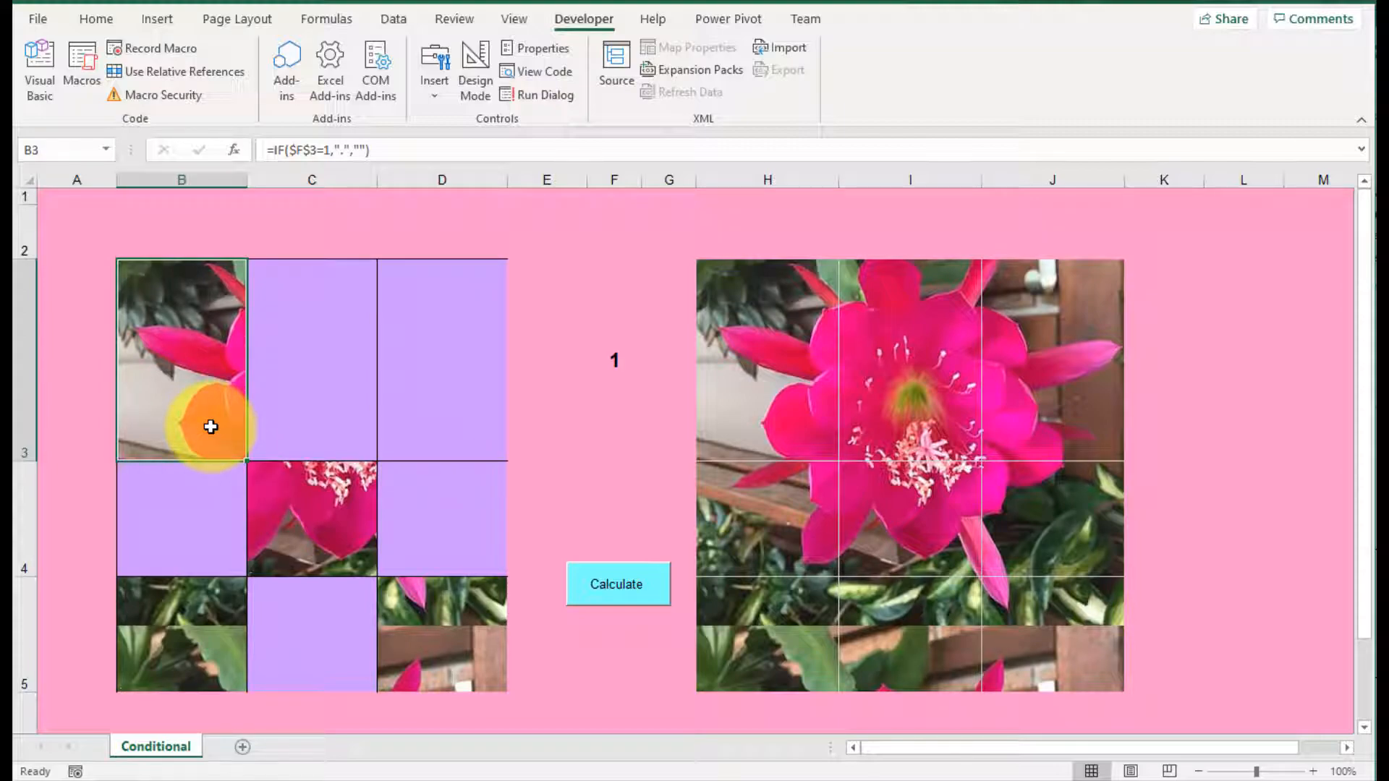
click(210, 607)
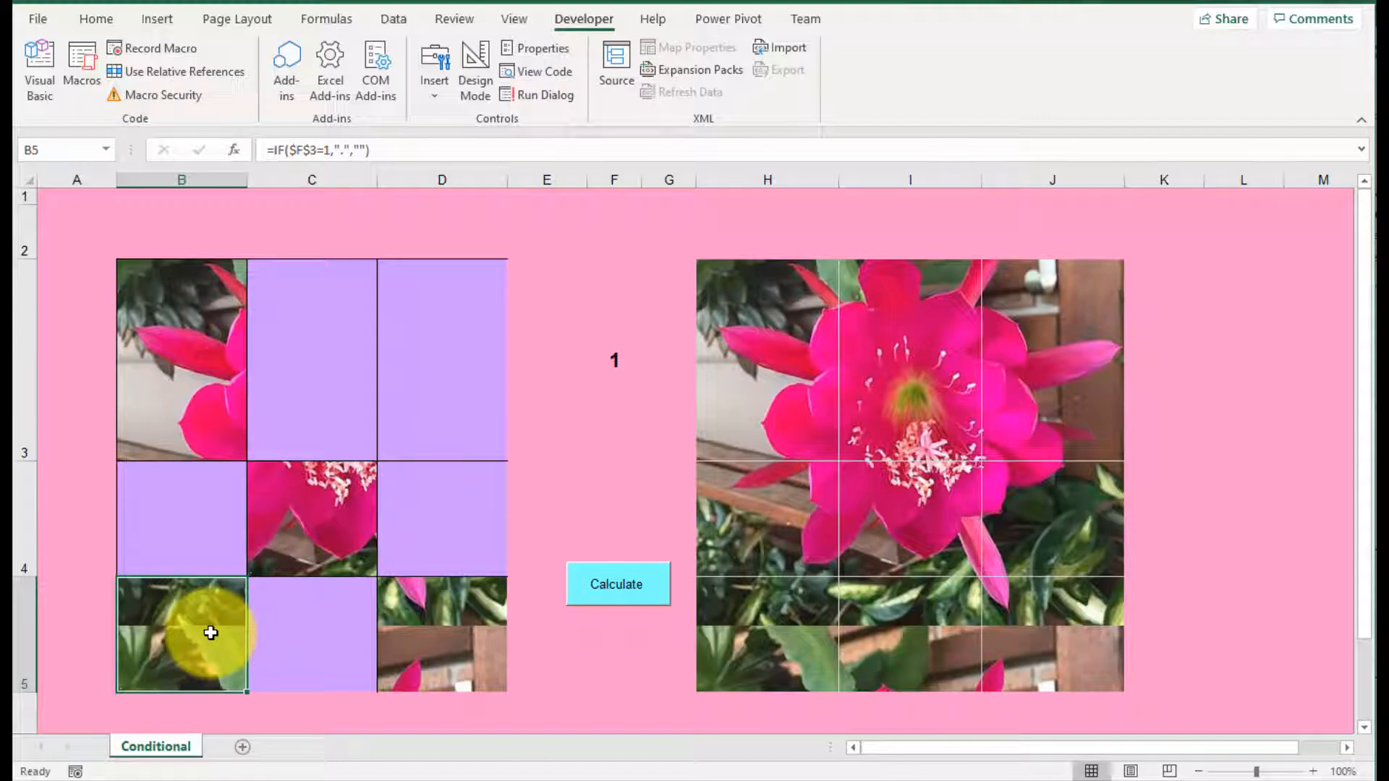
key(ctrl+z)
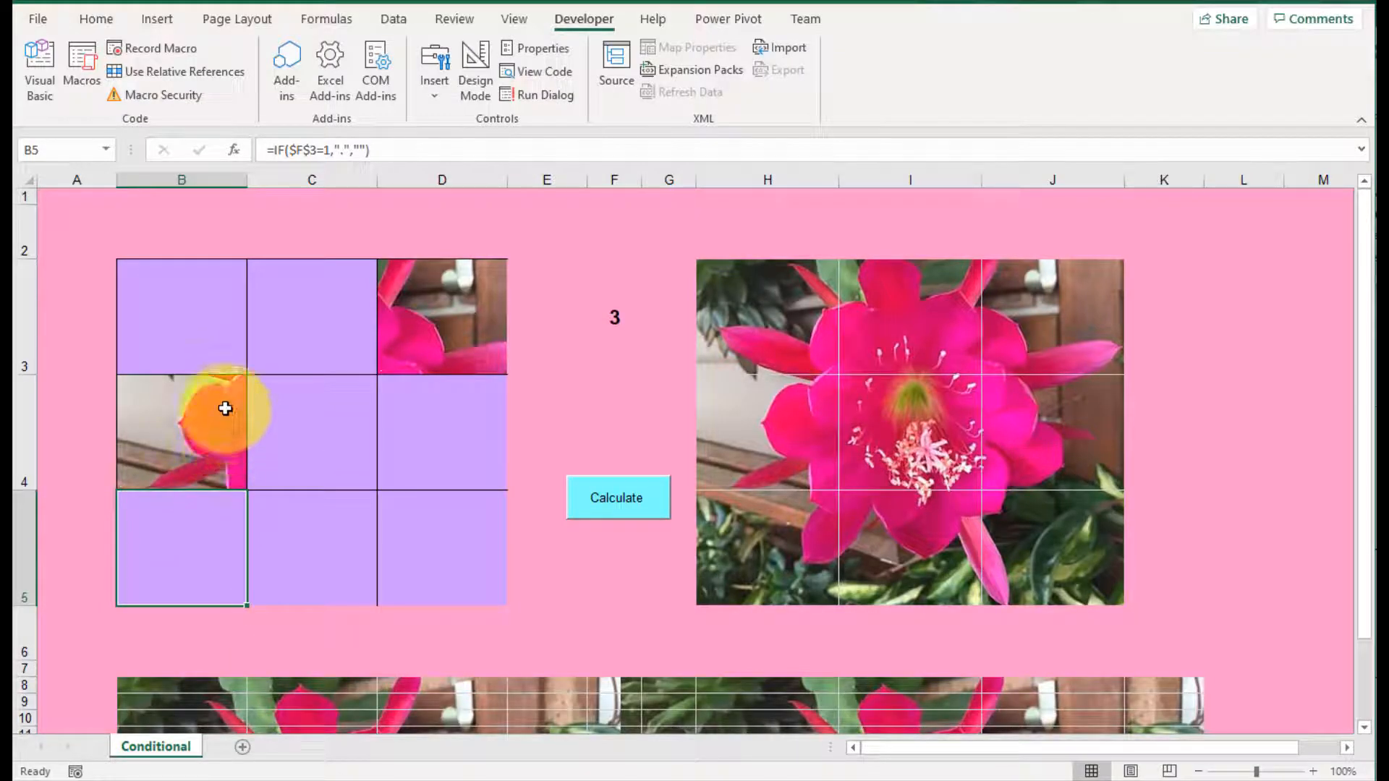
Step: Compare the formula grid B3:D5 with the unfilled picture grid at H3, and delete the sheet's background picture
drag(208, 313, 467, 567)
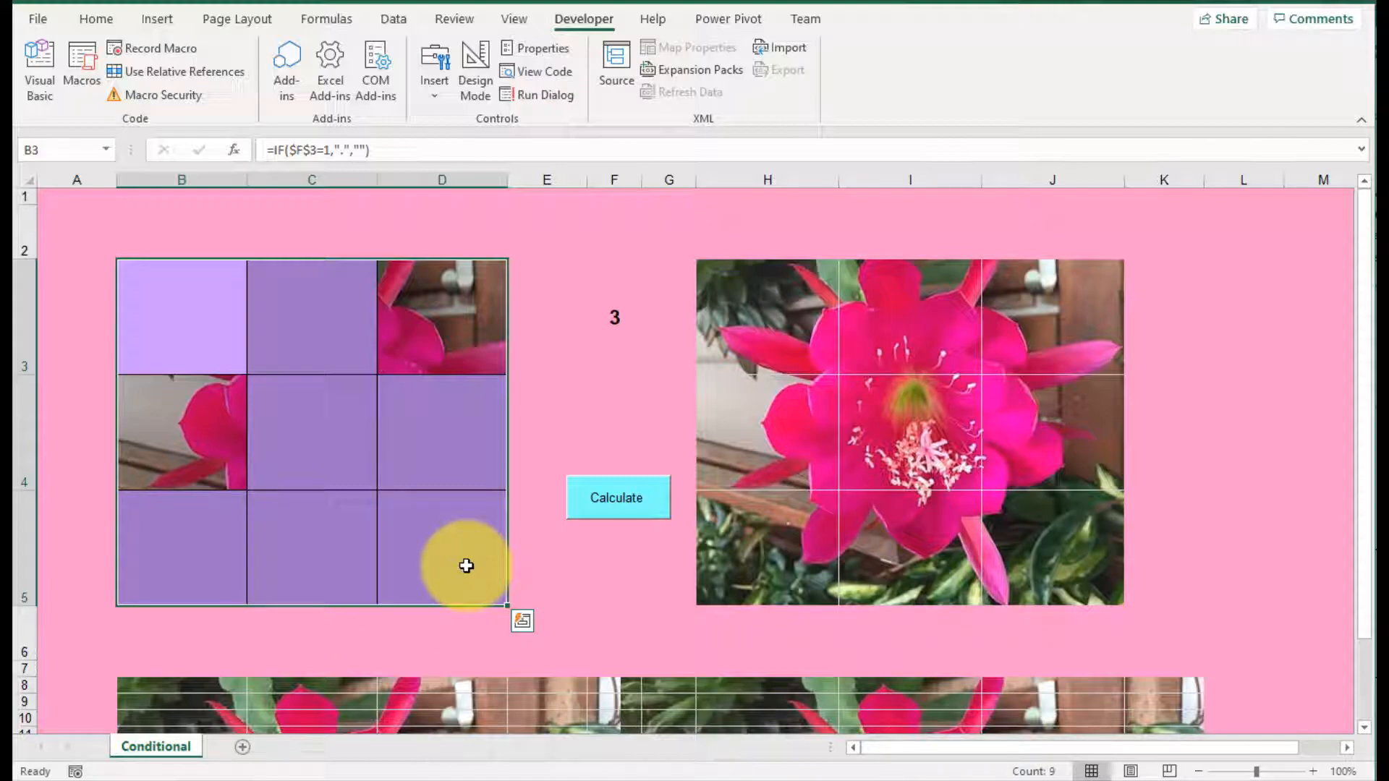
click(793, 324)
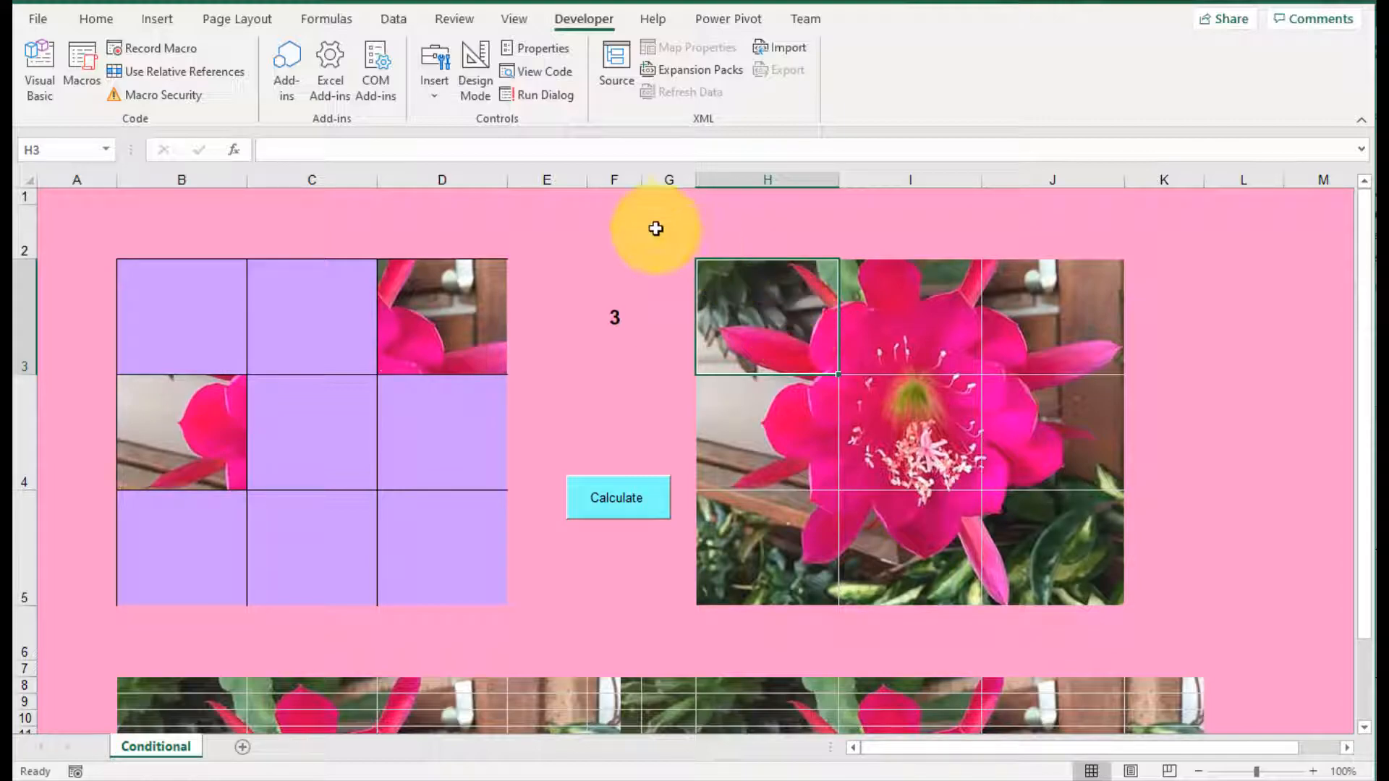
click(249, 17)
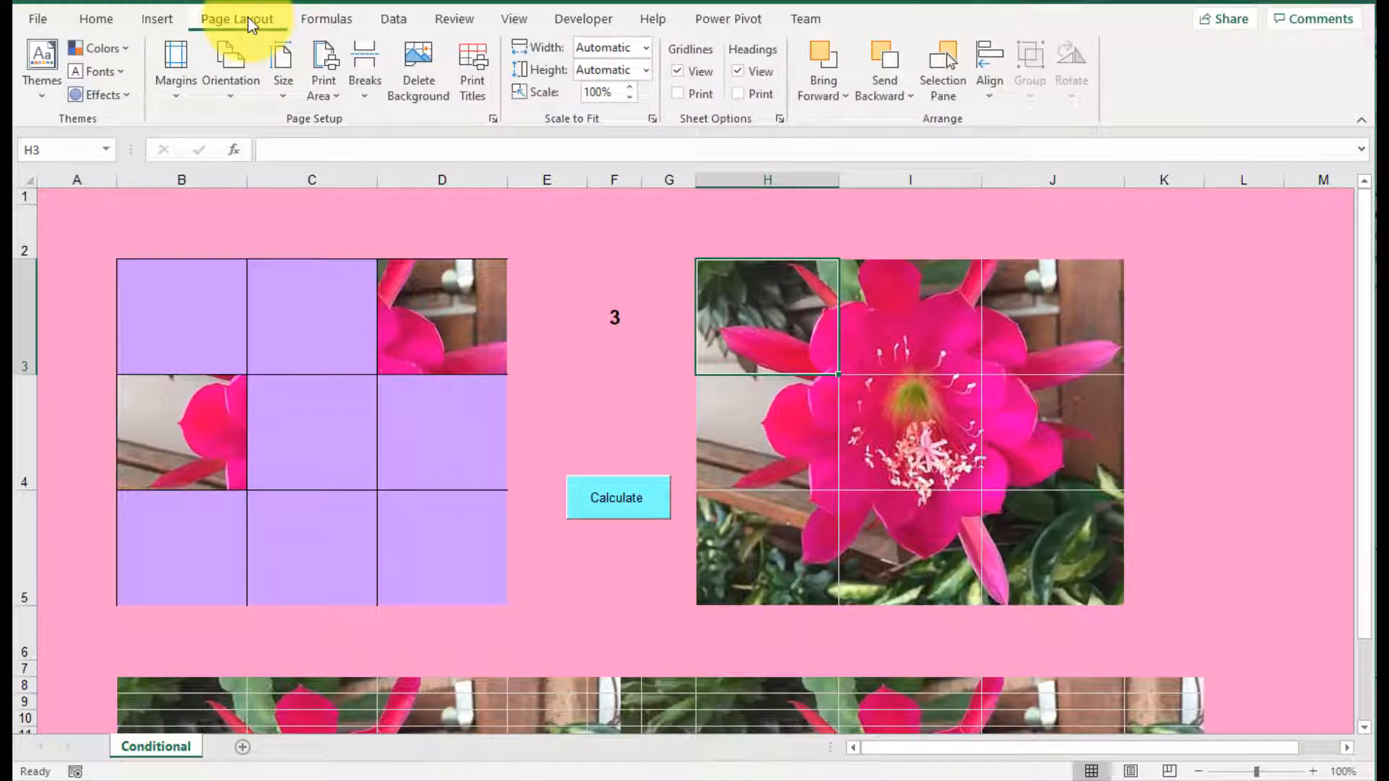
click(428, 85)
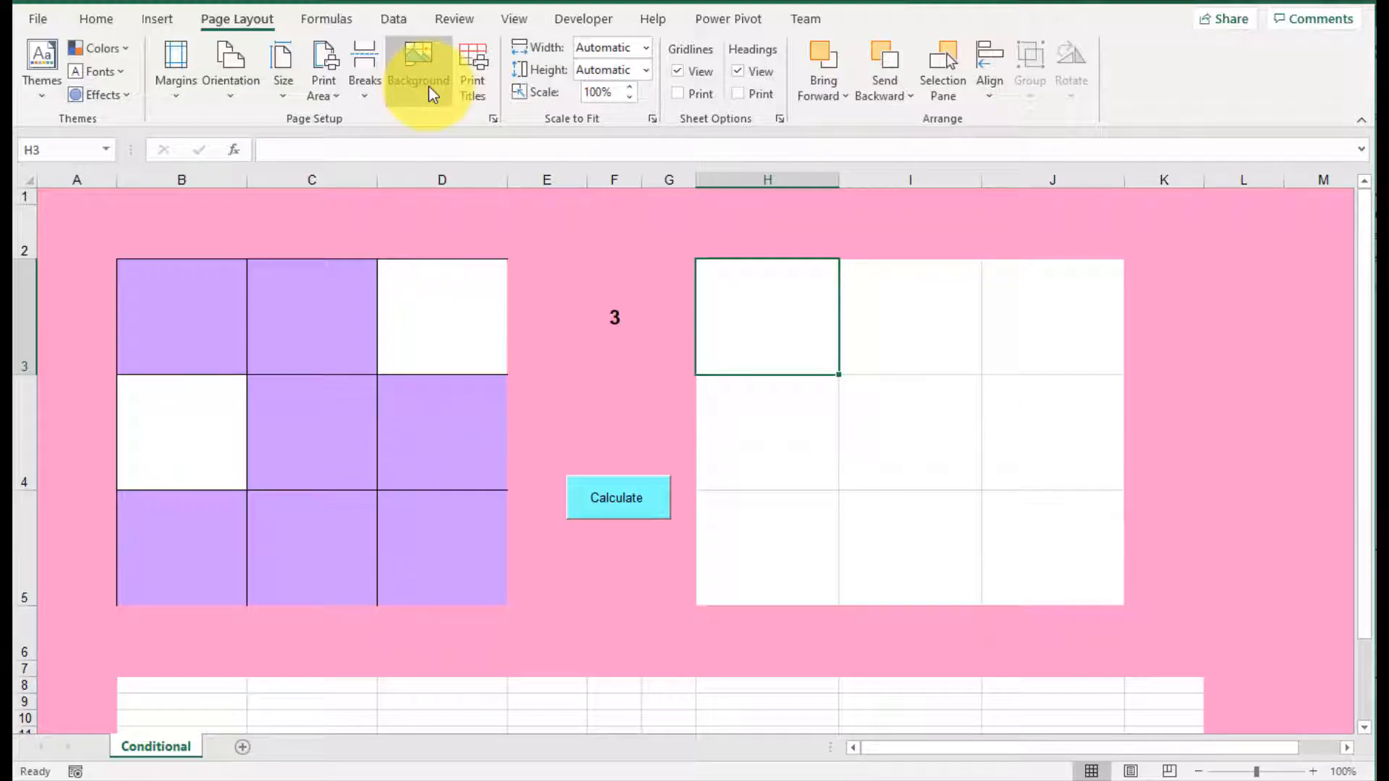
Step: Insert CactusOrchid_Flower.jpg from a file as the sheet background
click(428, 86)
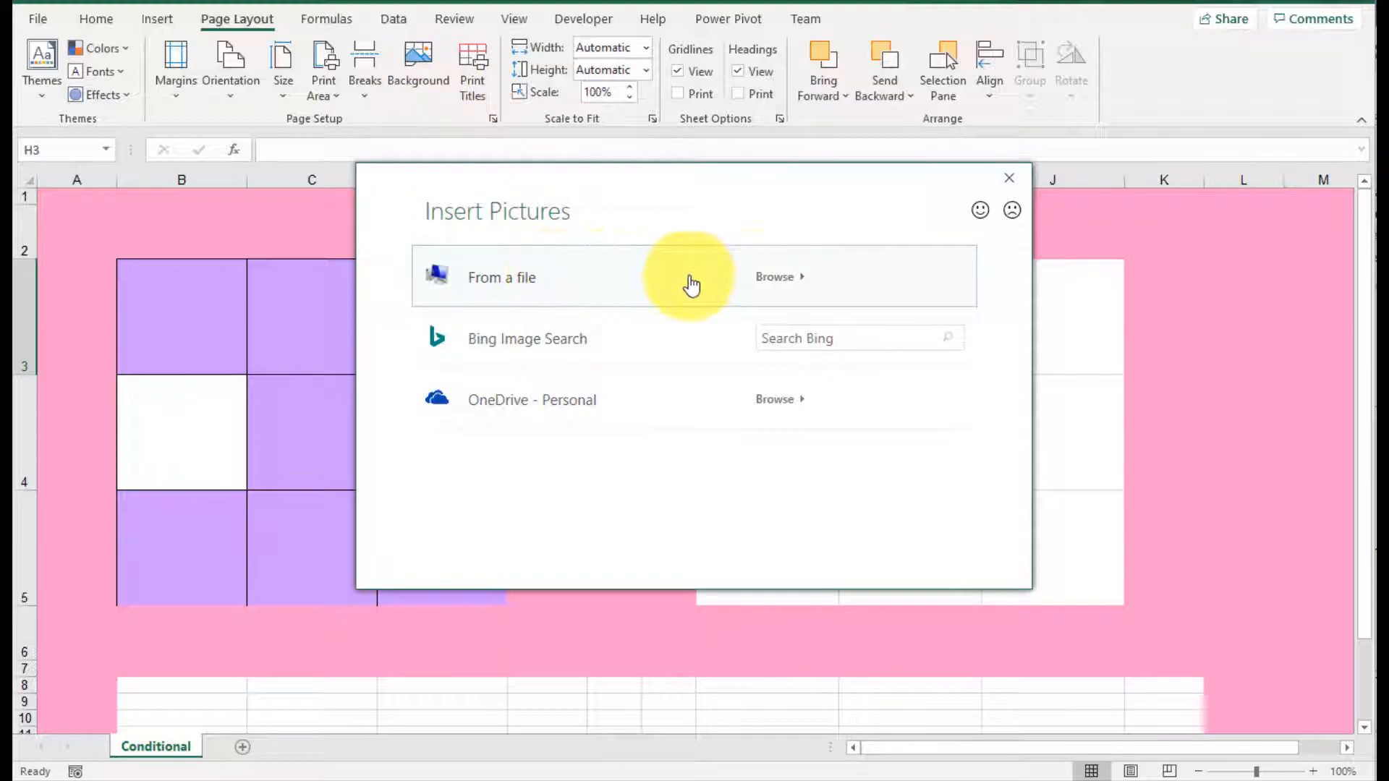
click(769, 284)
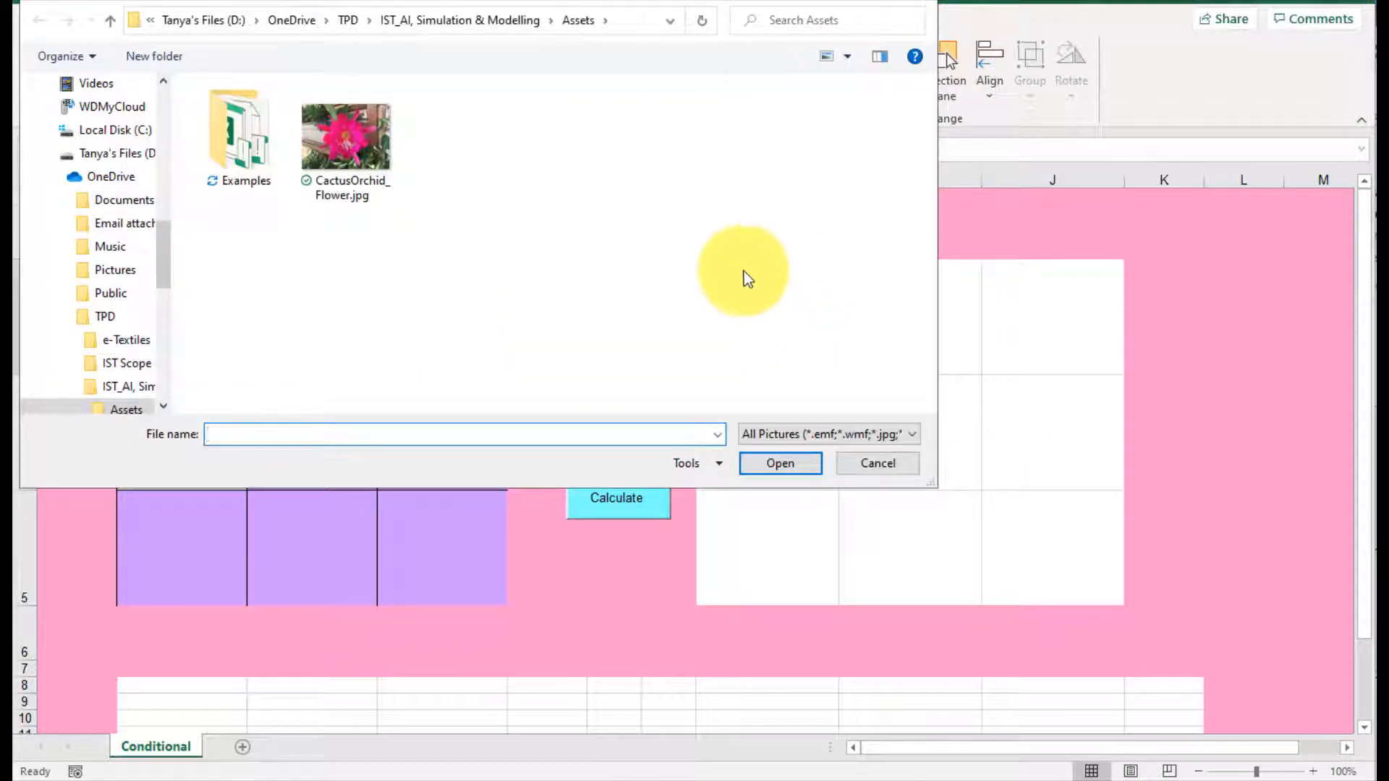
click(341, 142)
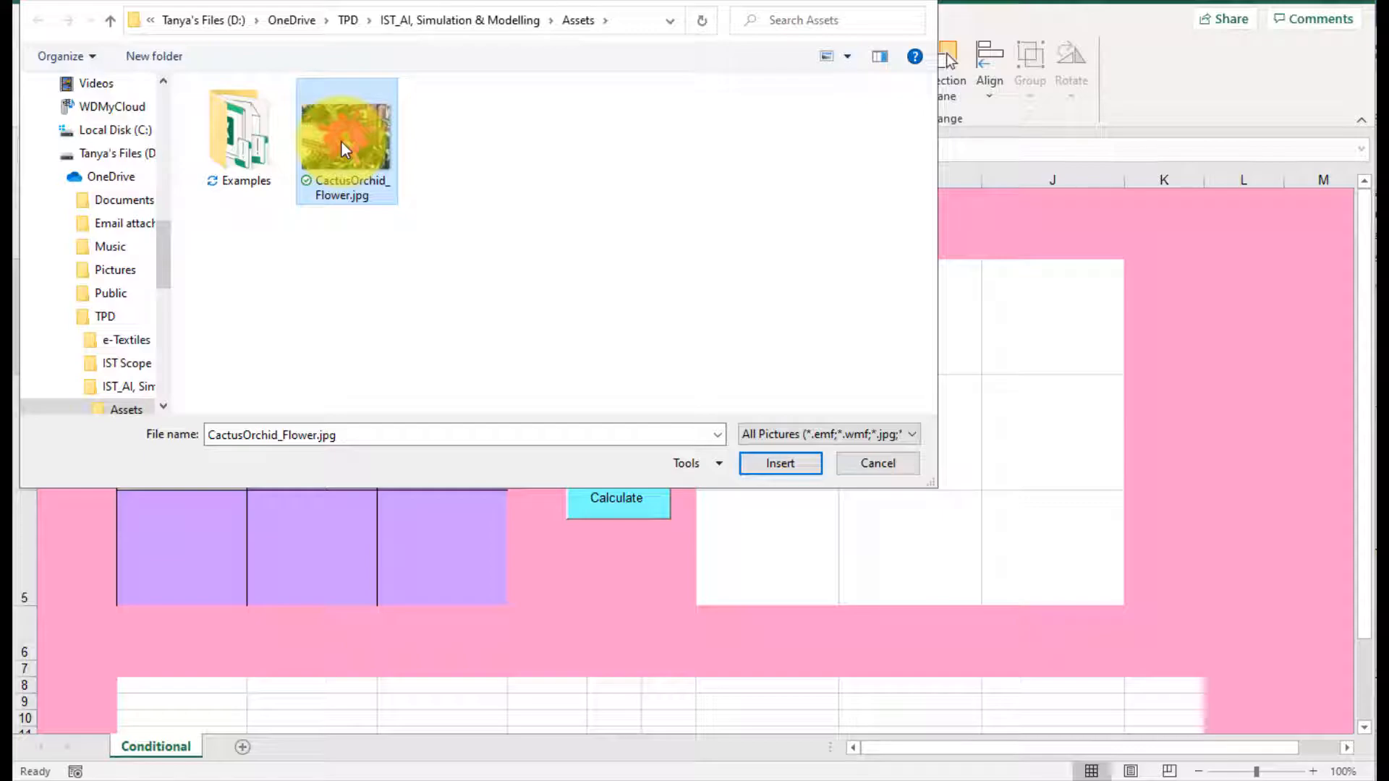
click(774, 461)
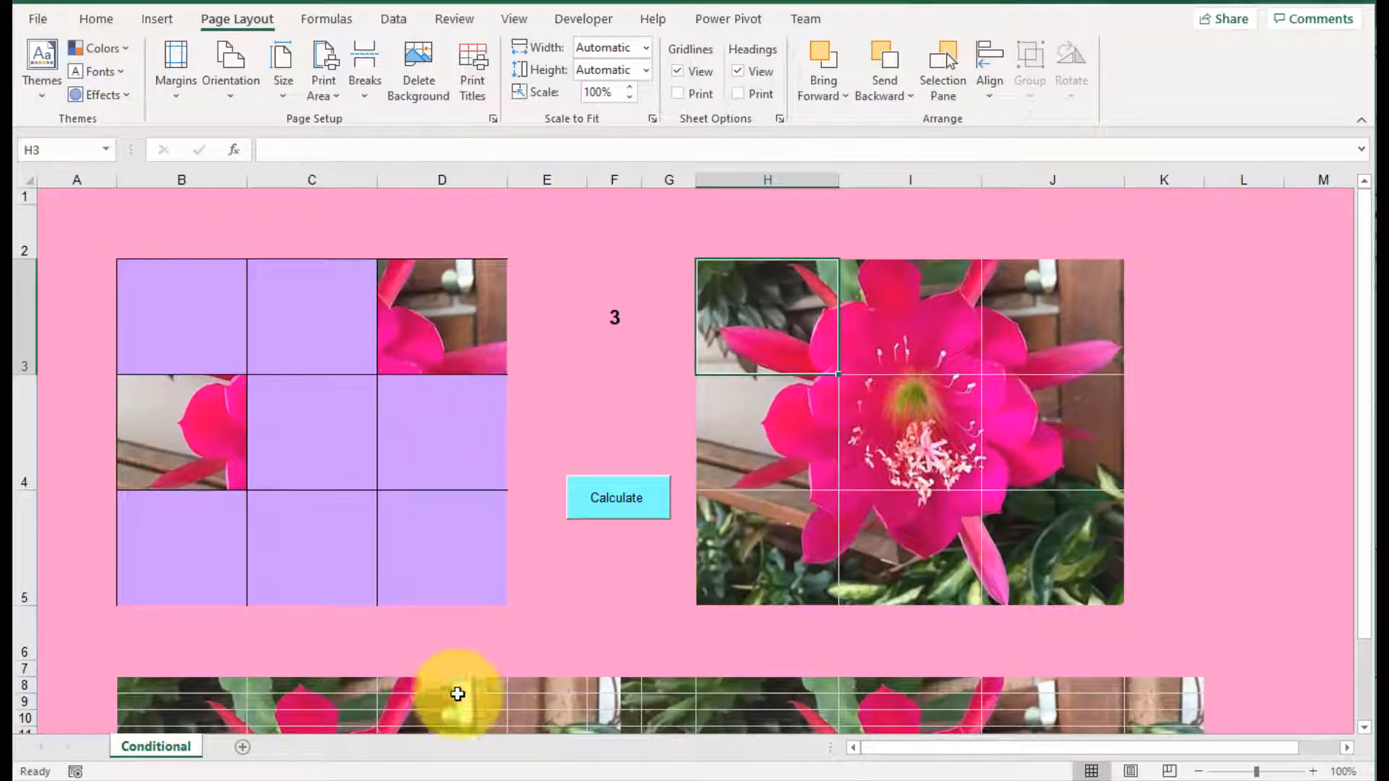
Step: Set the fill of cells B26:L51 to no color and examine the background picture across the sheet
scroll(1082, 702, down, 4)
scroll(1083, 702, down, 2)
drag(211, 313, 1231, 725)
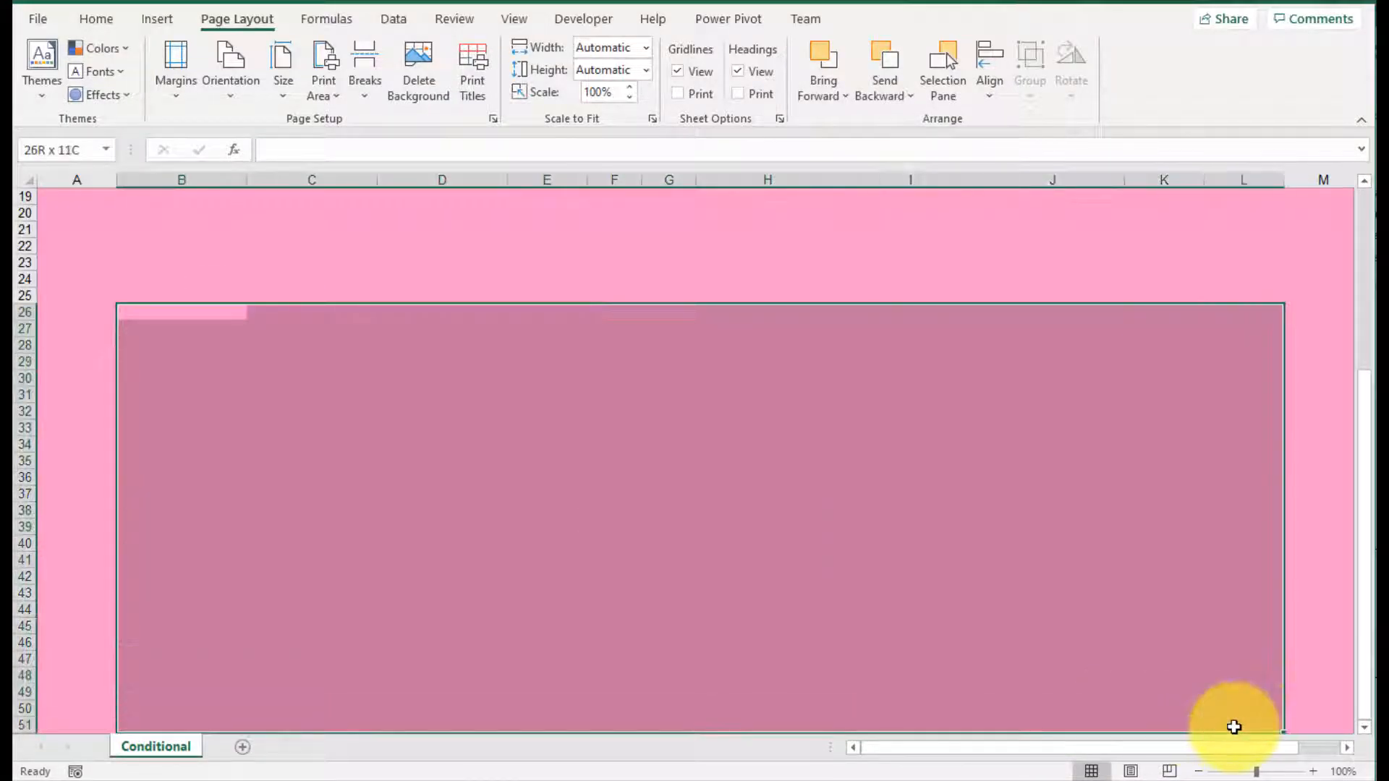
right_click(819, 572)
click(928, 476)
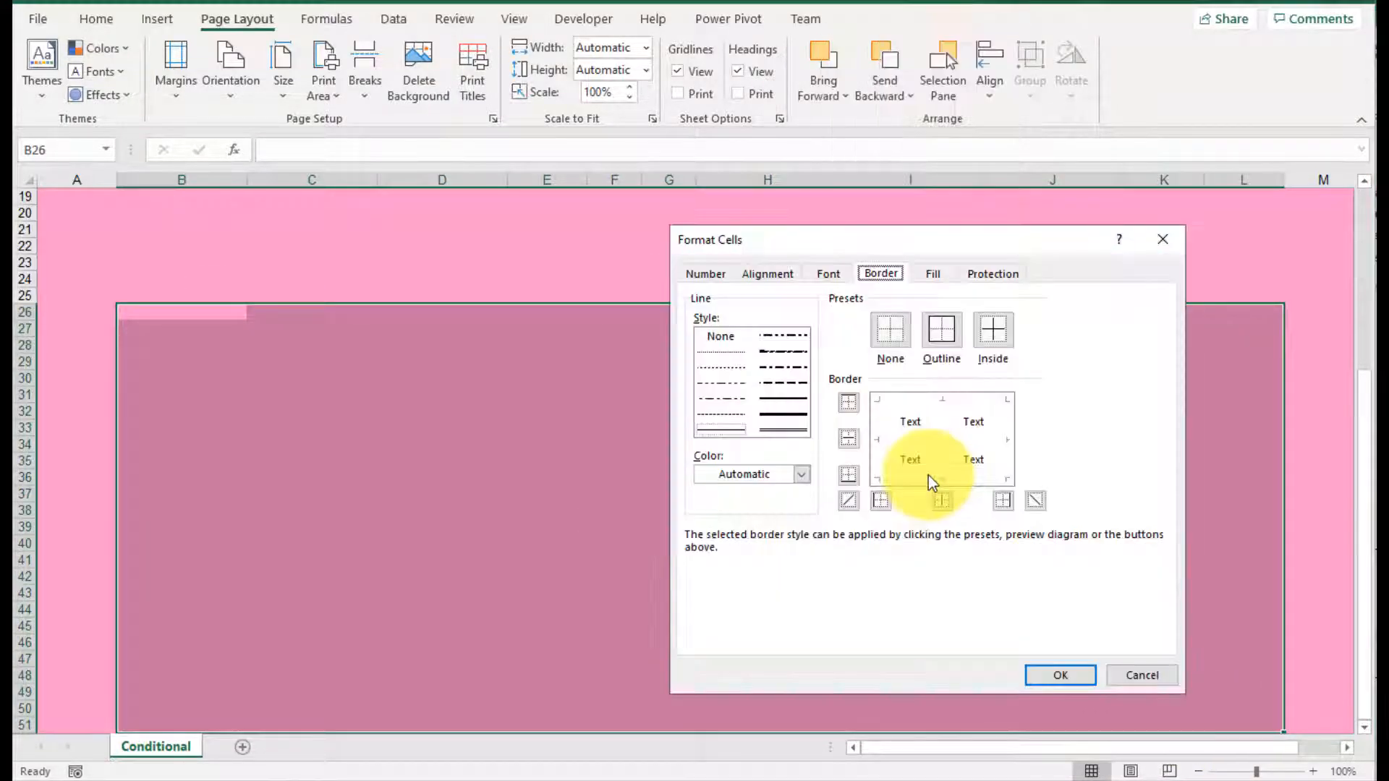
click(932, 274)
click(813, 322)
click(1060, 675)
scroll(1067, 610, down, 2)
scroll(1066, 610, up, 2)
scroll(1066, 613, up, 6)
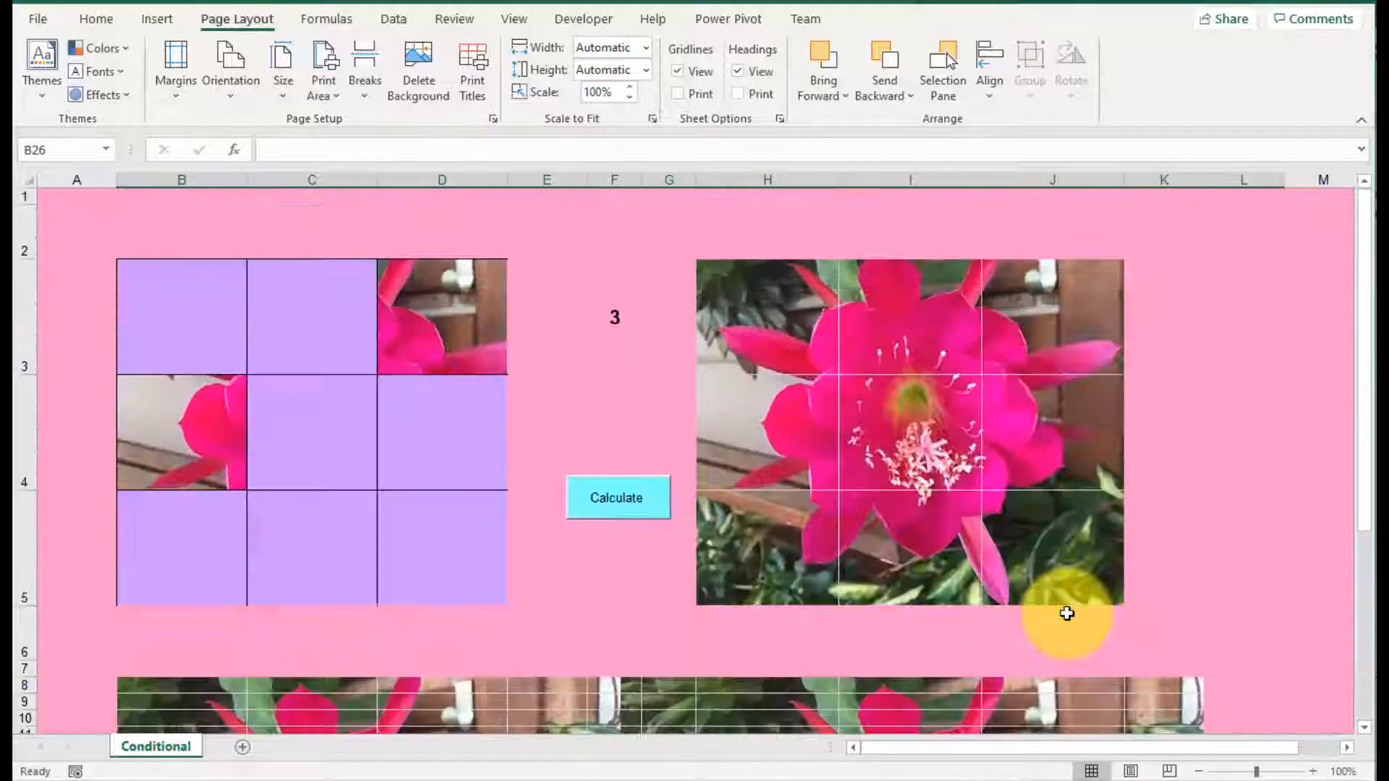
scroll(1066, 614, down, 4)
scroll(716, 506, down, 1)
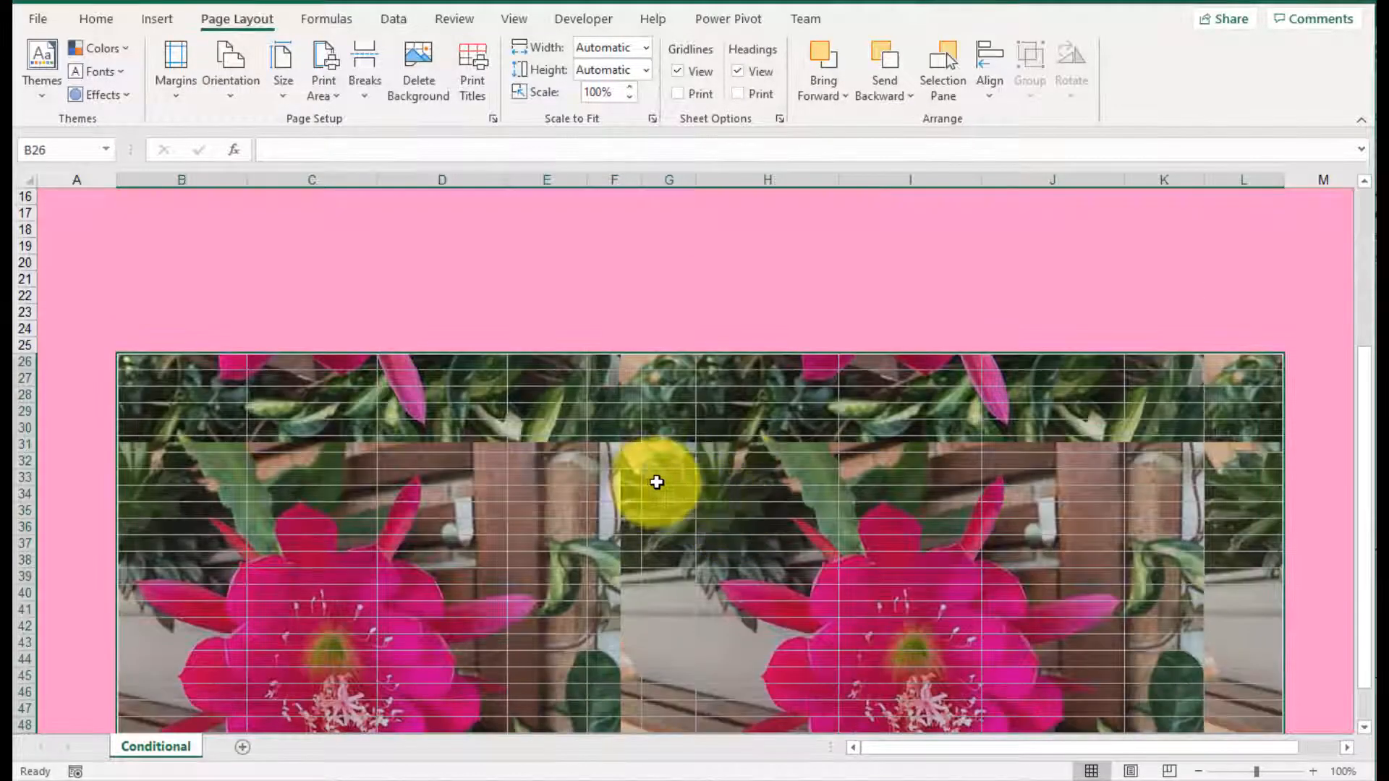
Step: Undo the fill removal on B26:L51 and return to the picture grids at the start of the sheet
click(196, 399)
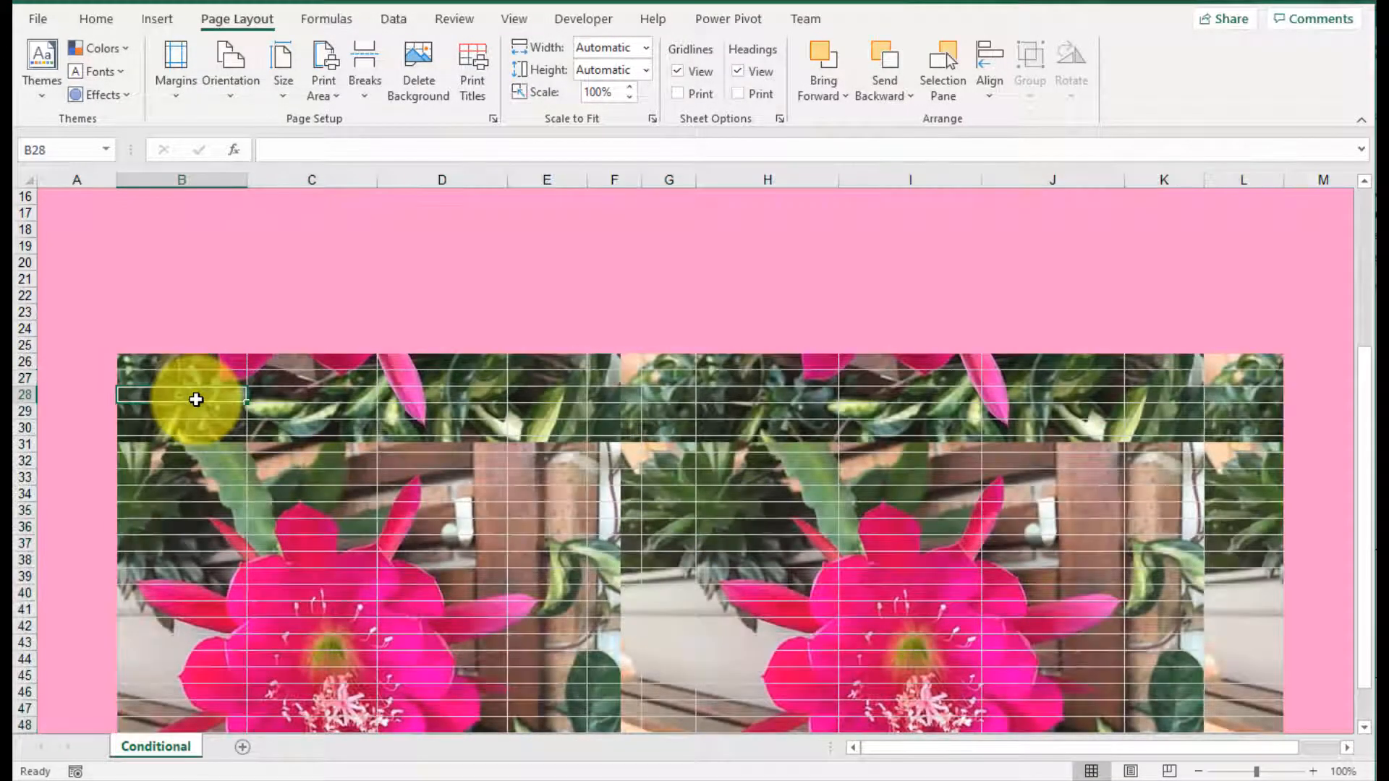
key(ctrl+z)
scroll(217, 420, up, 5)
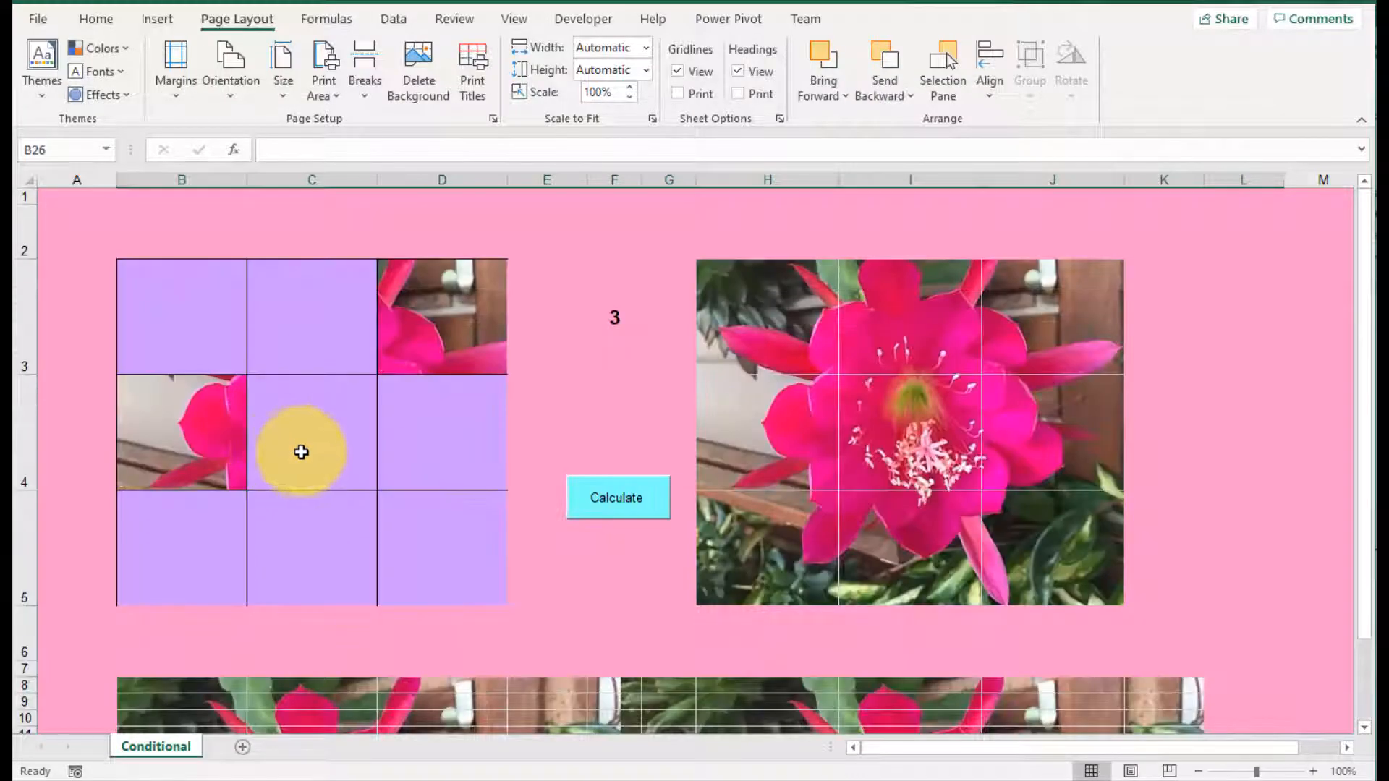
click(586, 401)
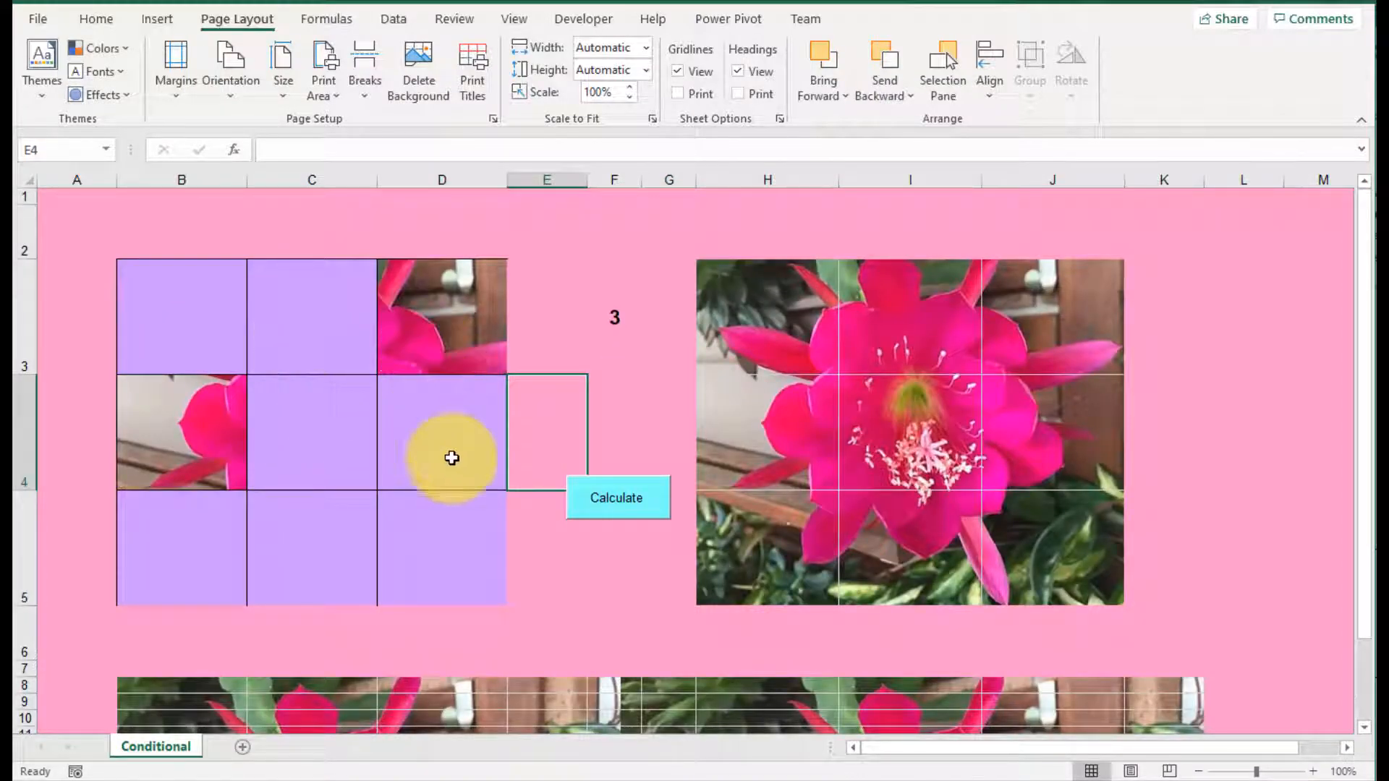
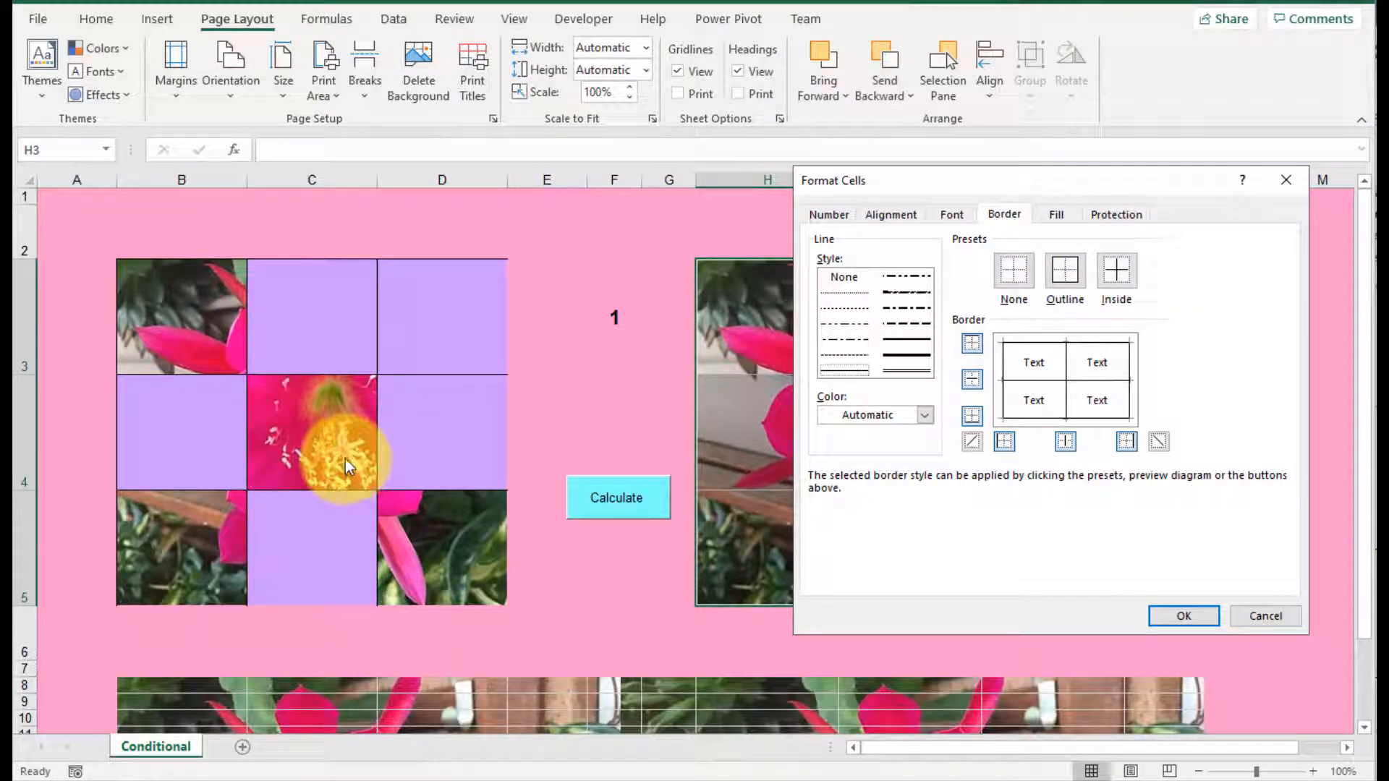
Step: Apply the outline and inside borders to the picture grid H3:J5 and return to cell H3
click(1179, 619)
click(1163, 449)
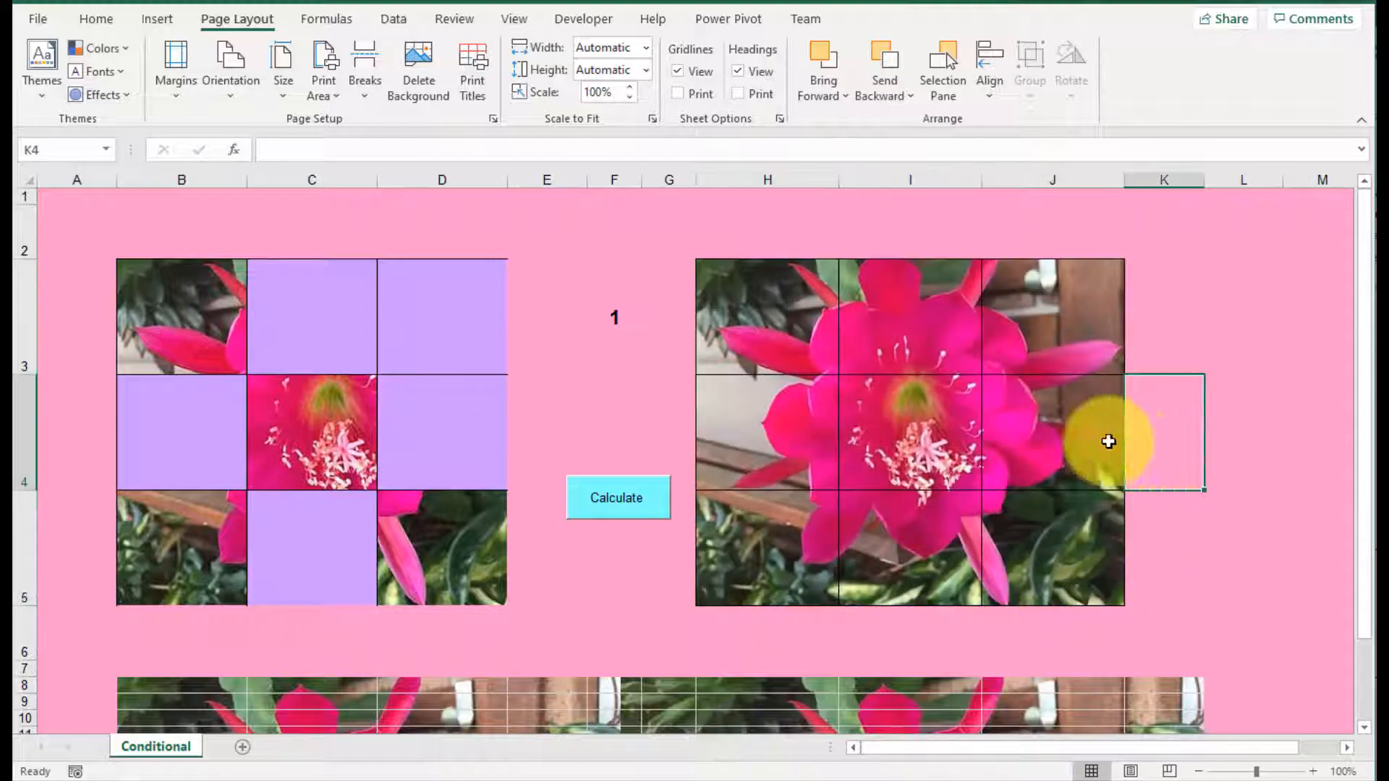
click(781, 319)
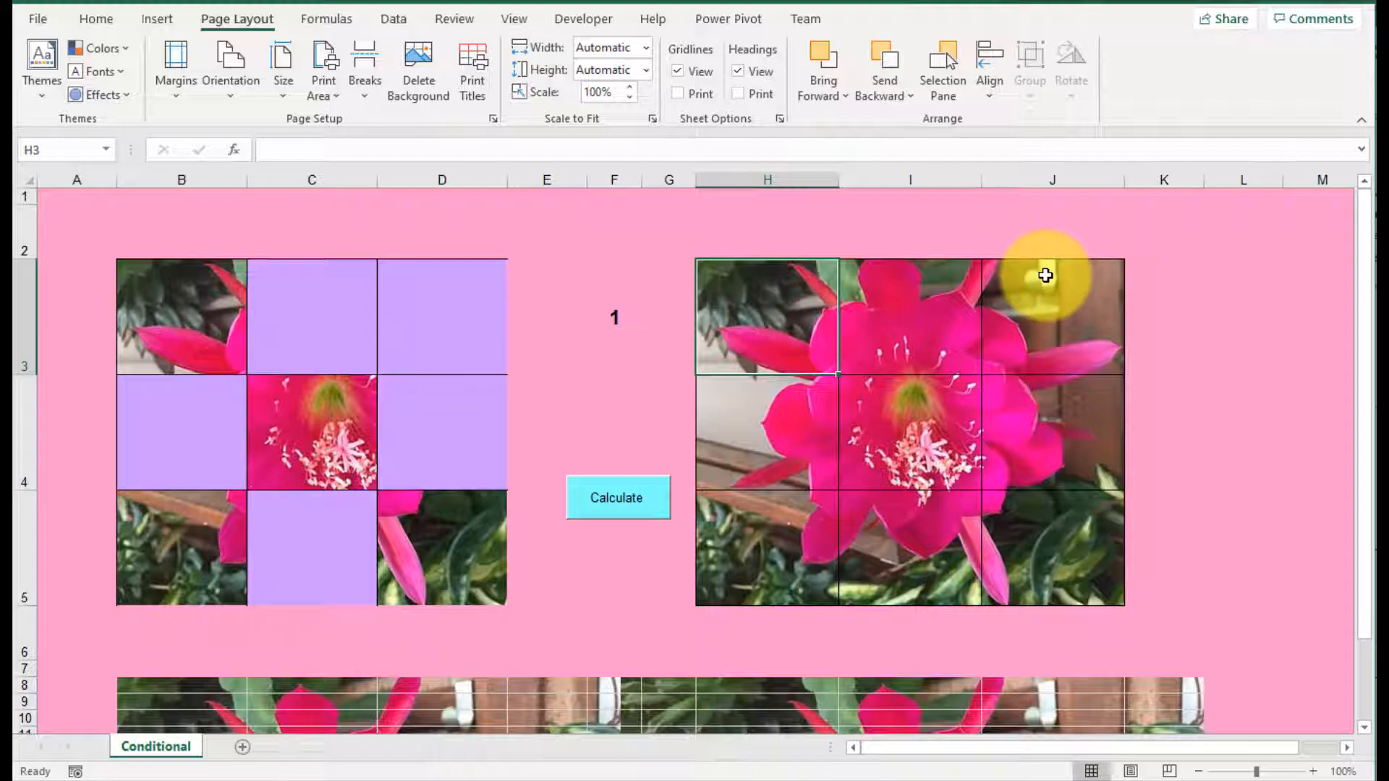
Step: Recalculate the random number in F3 twice to examine which picture pieces the grid B3:D5 reveals
click(631, 504)
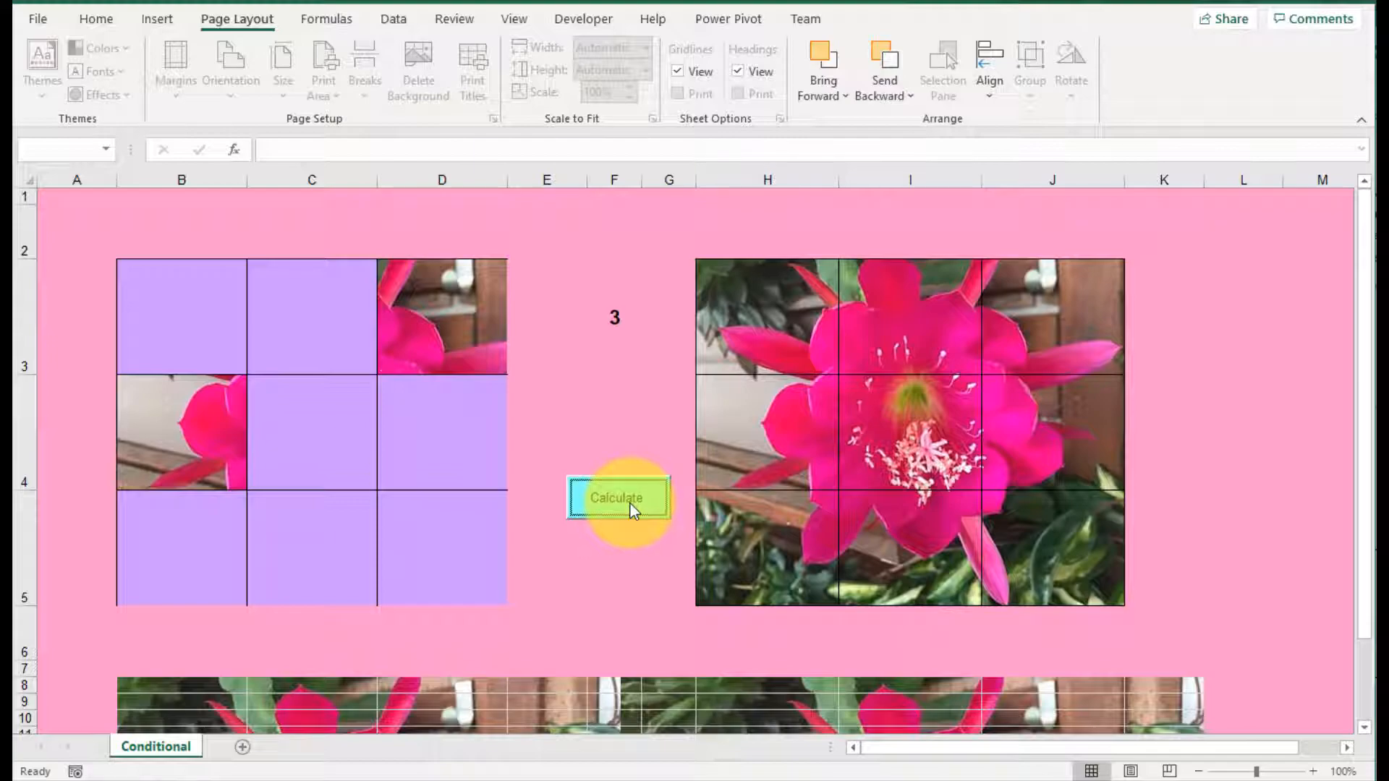
click(631, 504)
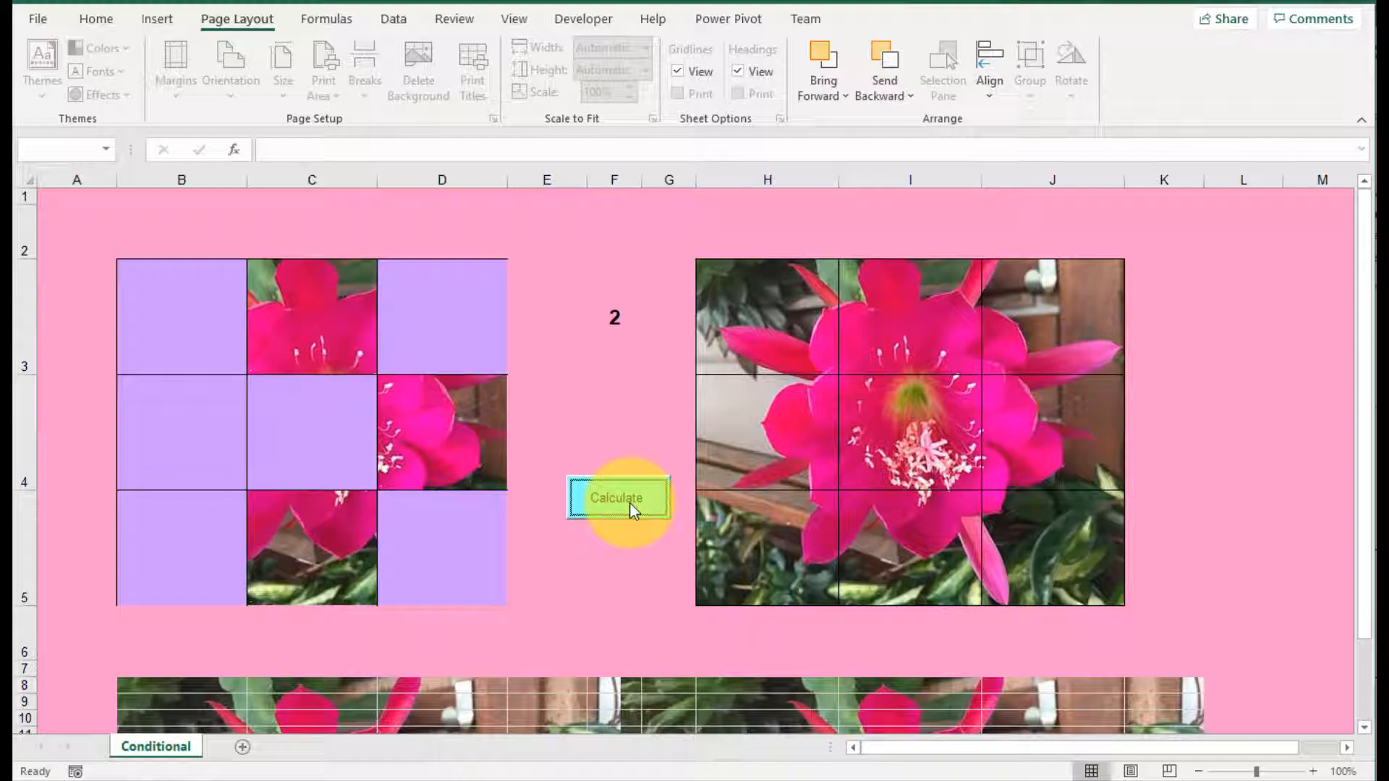
Step: Fill the picture grid H3:J5 with a solid light green background color
click(810, 358)
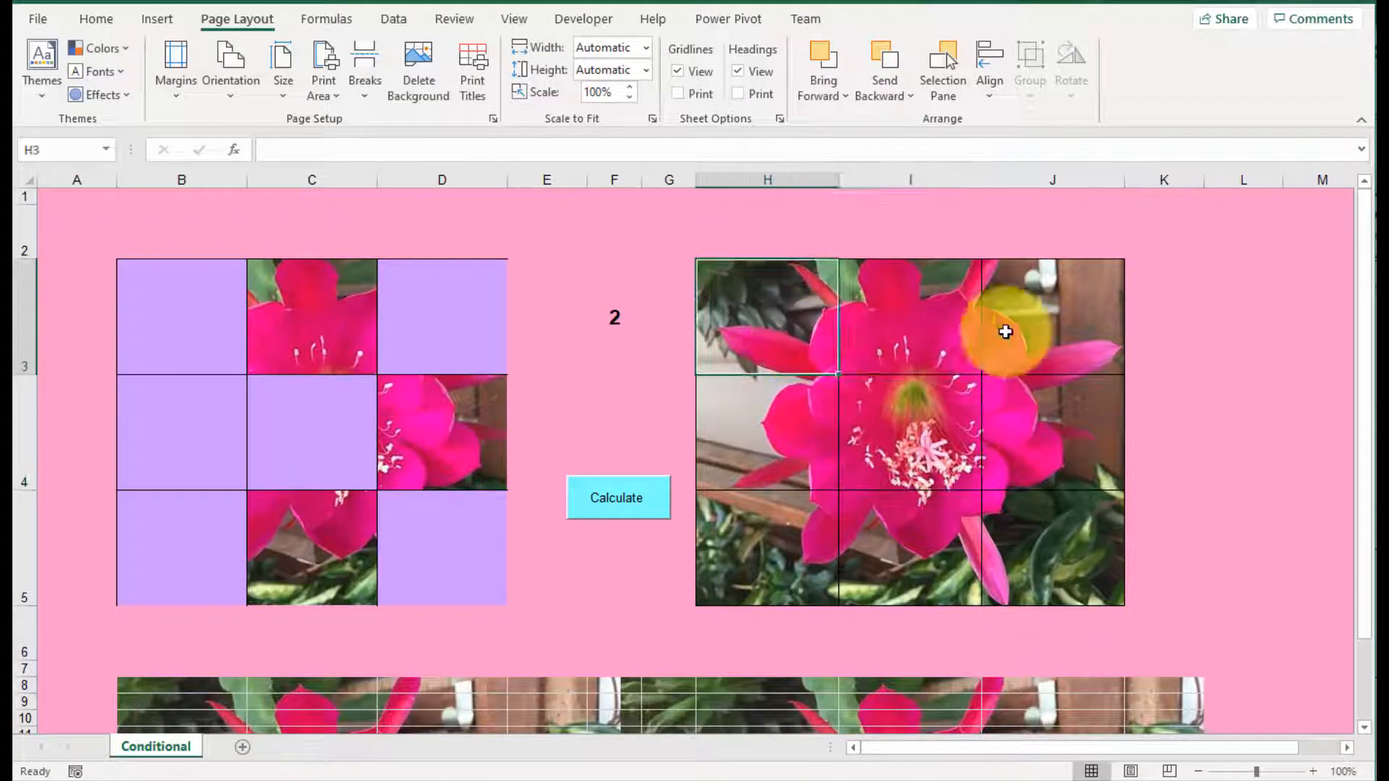
drag(1006, 331, 1048, 527)
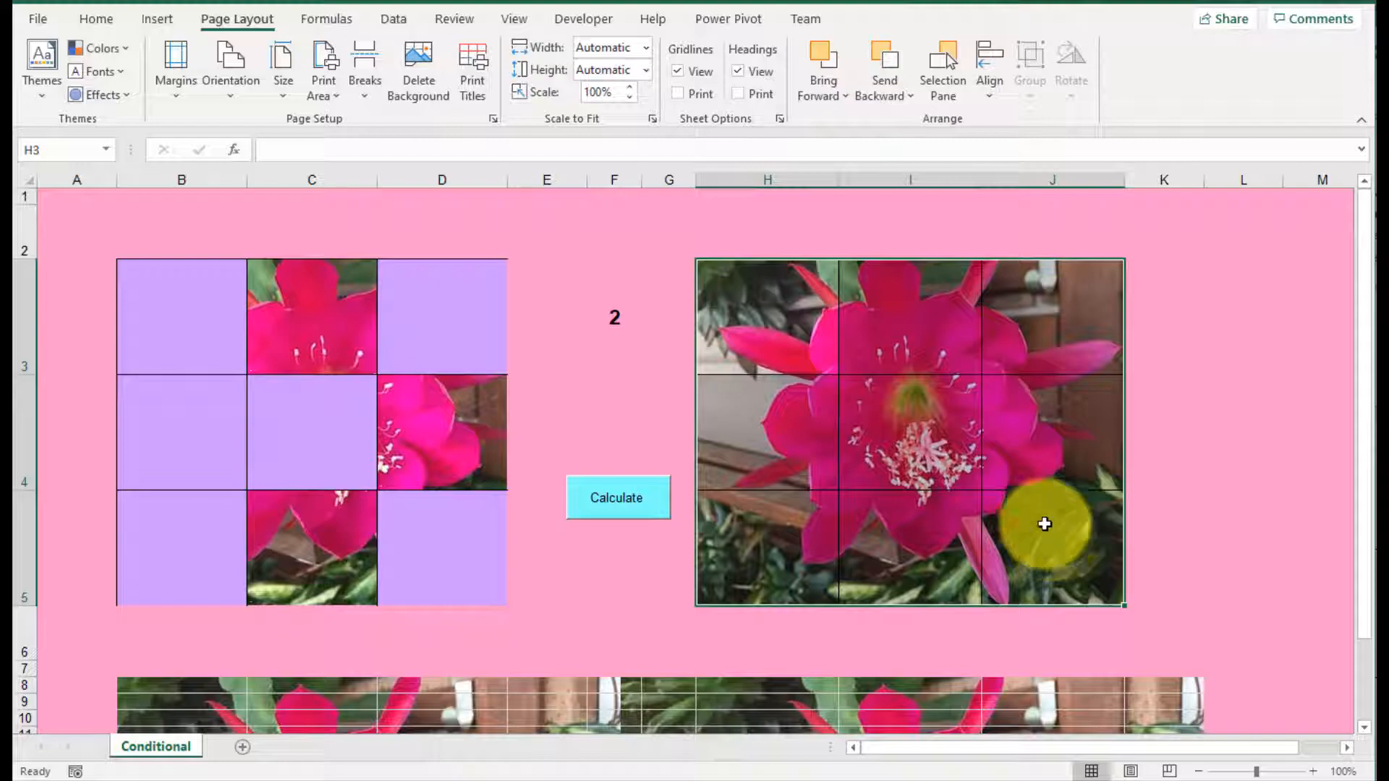
right_click(932, 287)
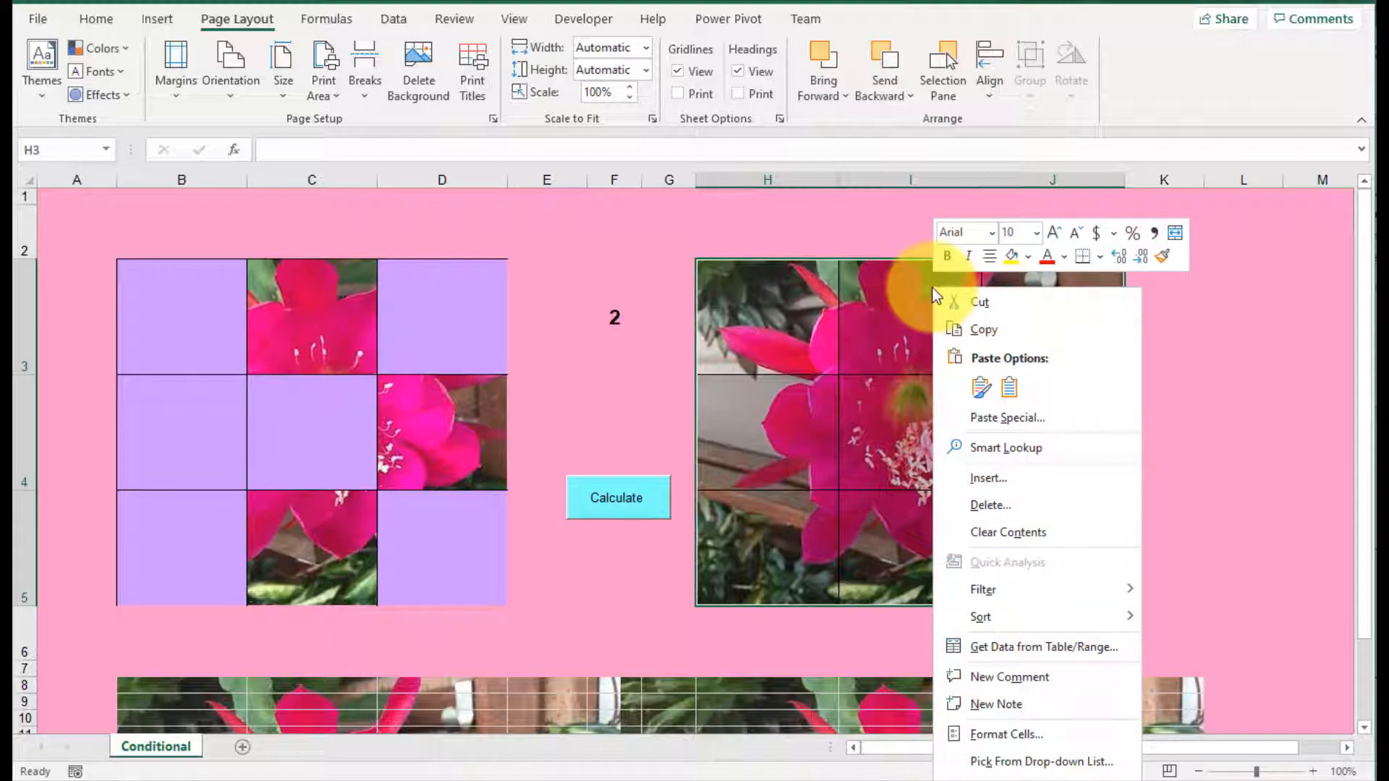
click(1007, 729)
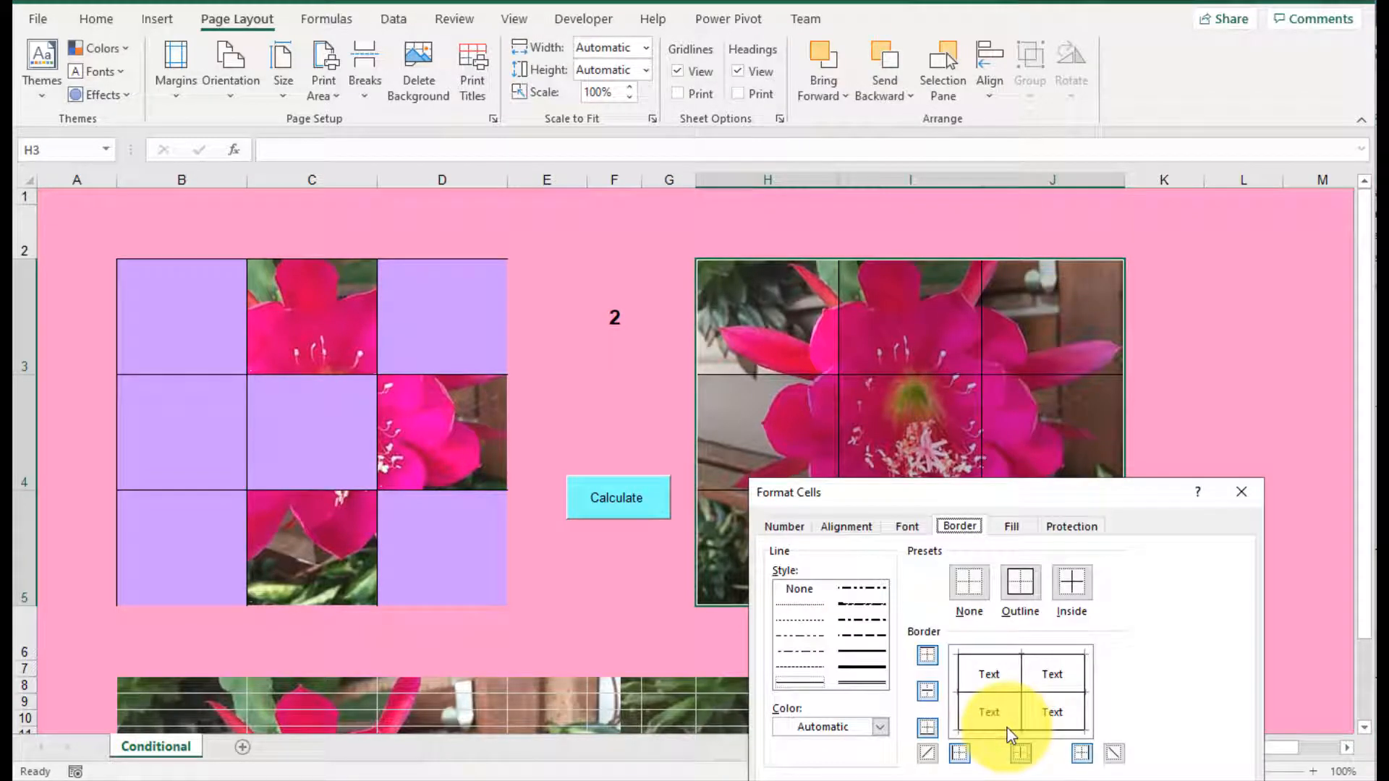
click(1012, 526)
drag(1029, 495, 1103, 220)
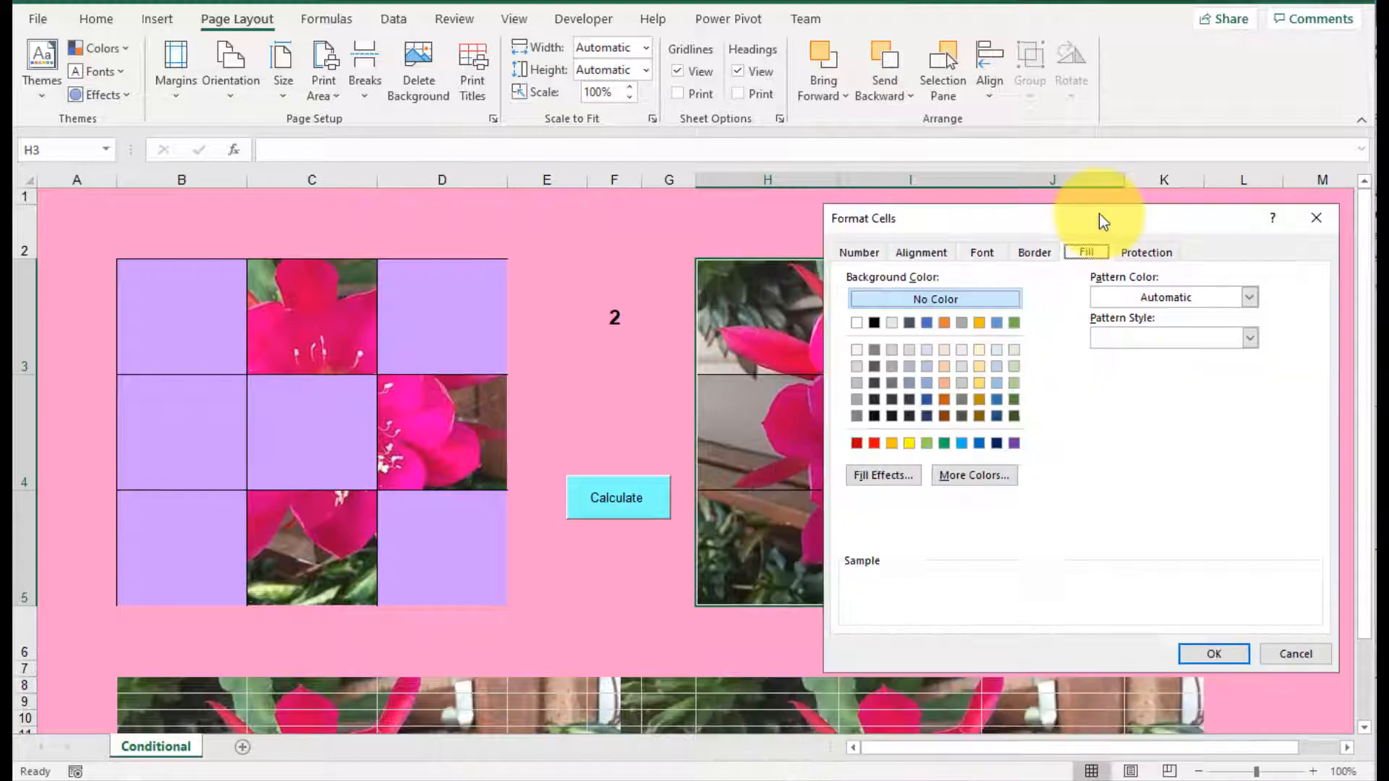
click(1018, 351)
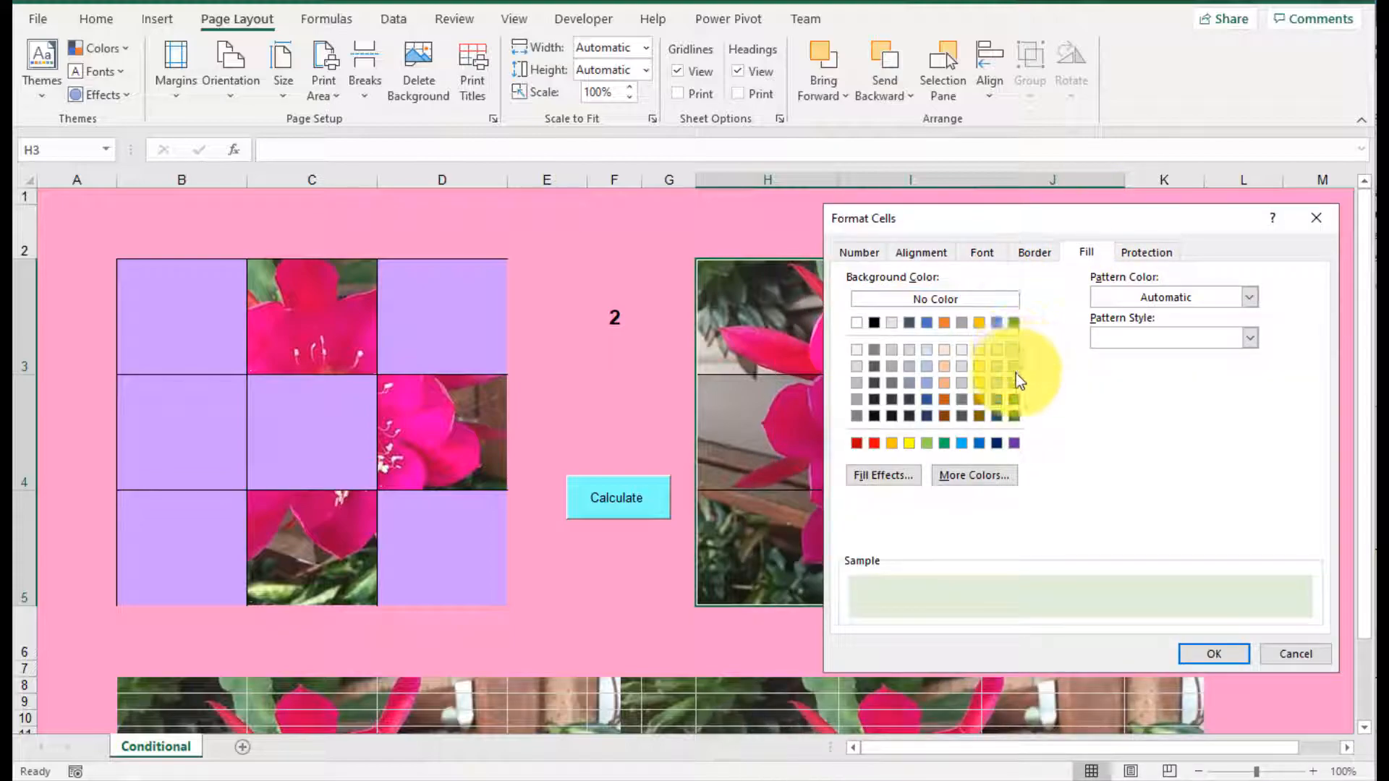
click(1015, 369)
click(1203, 657)
click(1050, 419)
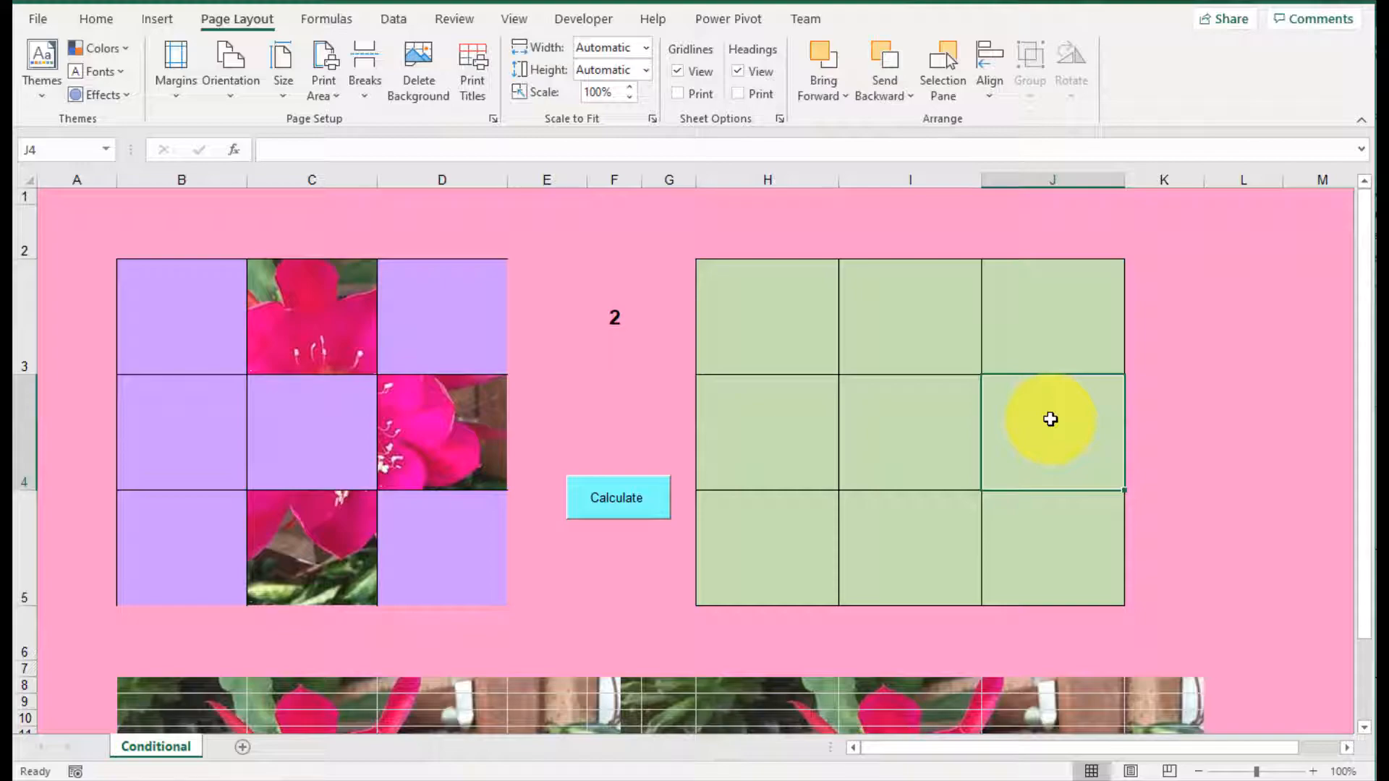
Step: Examine the random number formula in F3 alongside the green-filled grid H3:J5
click(768, 320)
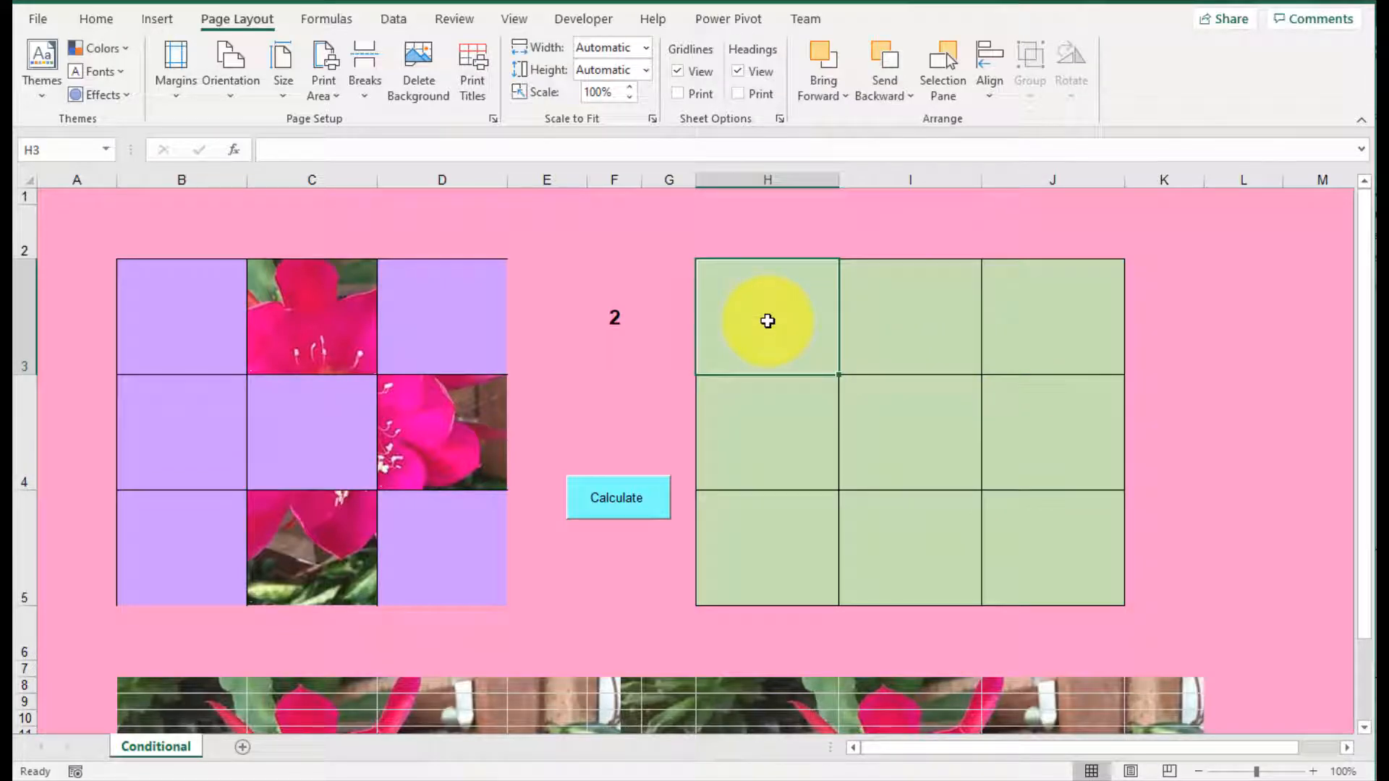
click(614, 314)
mouse_move(753, 291)
mouse_down()
mouse_move(832, 326)
mouse_move(1026, 545)
mouse_up()
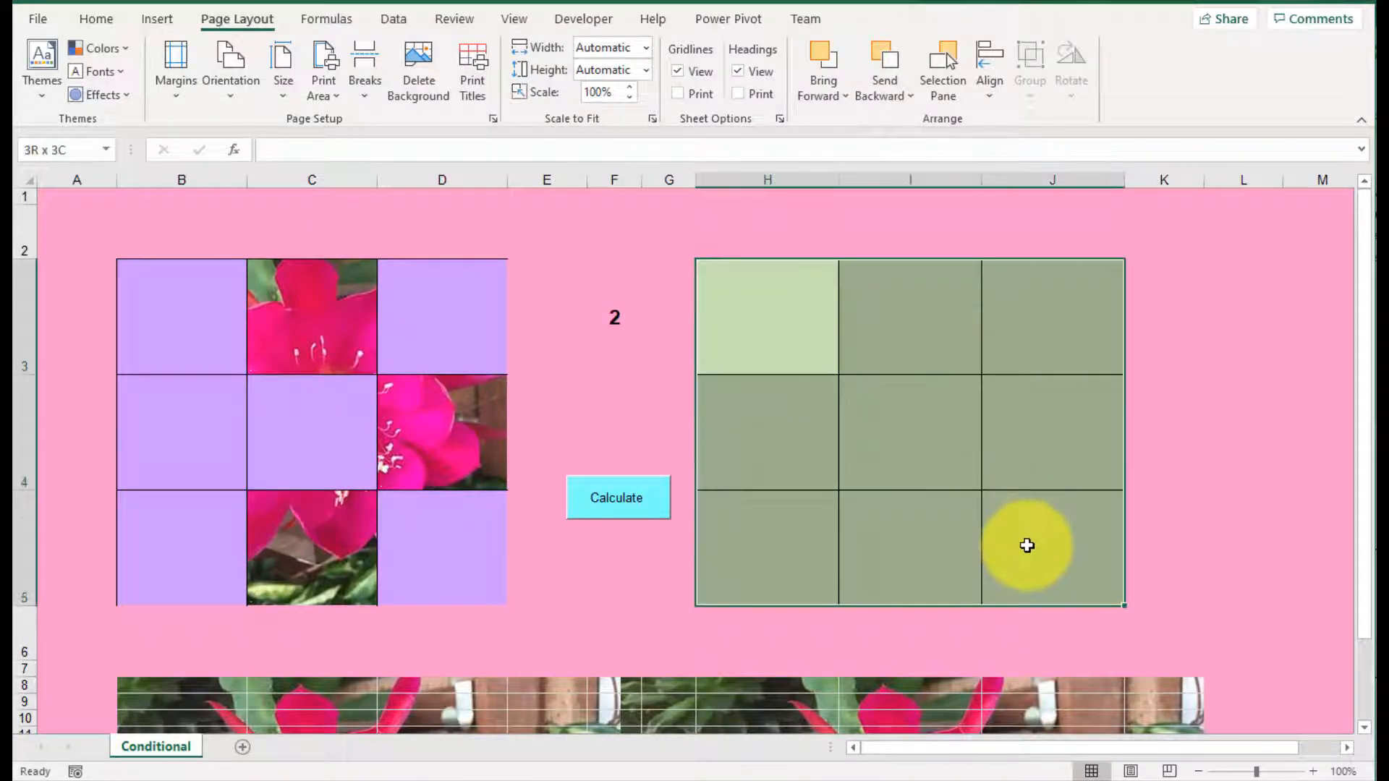
click(613, 324)
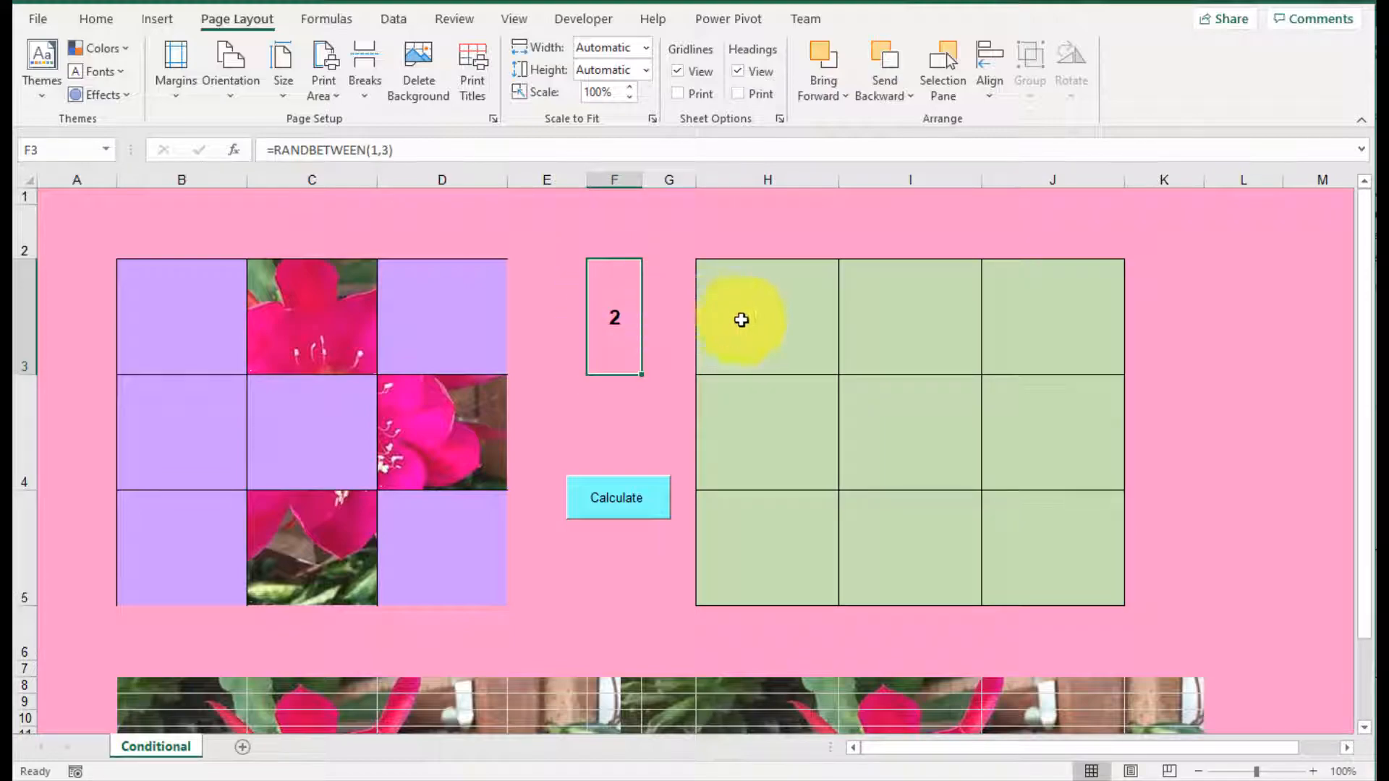
drag(741, 316, 1071, 572)
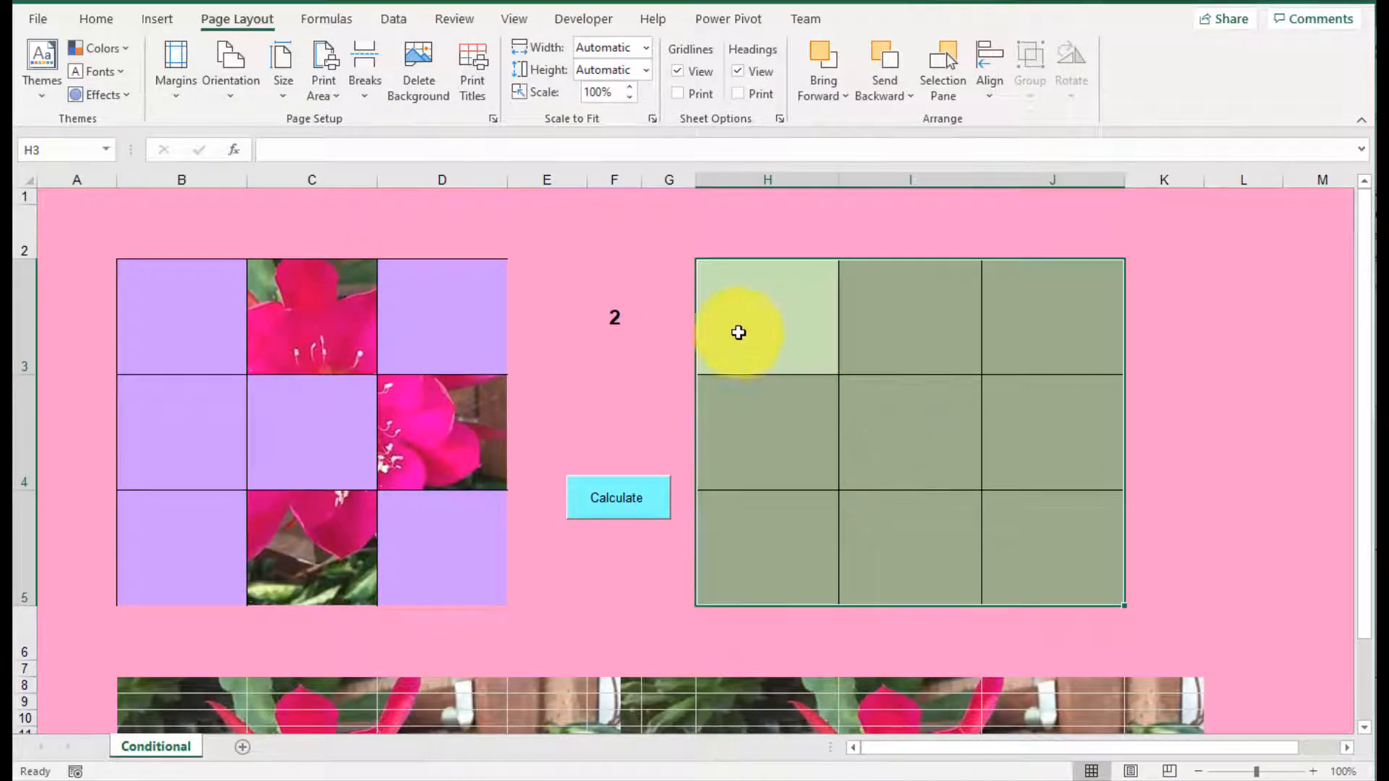
click(620, 320)
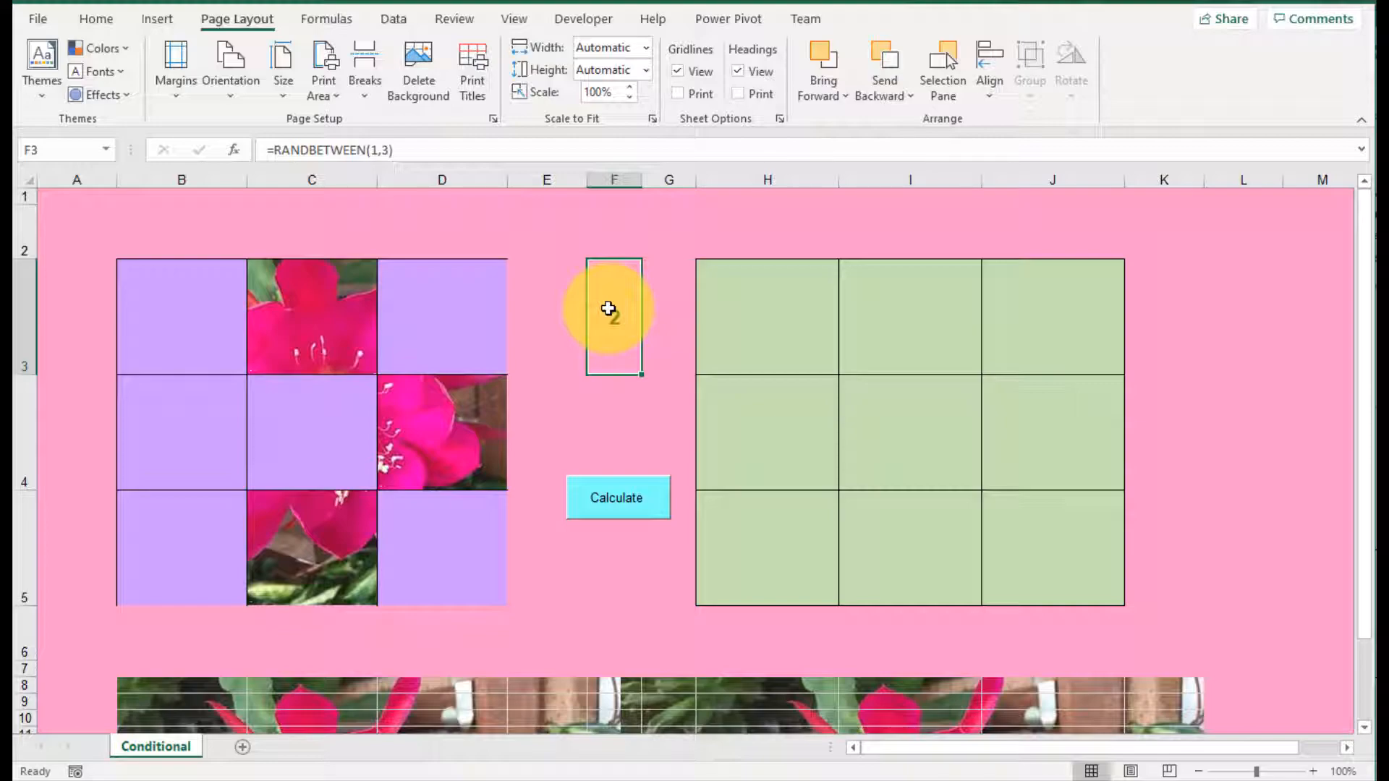
Step: Enter the formula =IF(F3=1,".",",") in cell H3
click(782, 314)
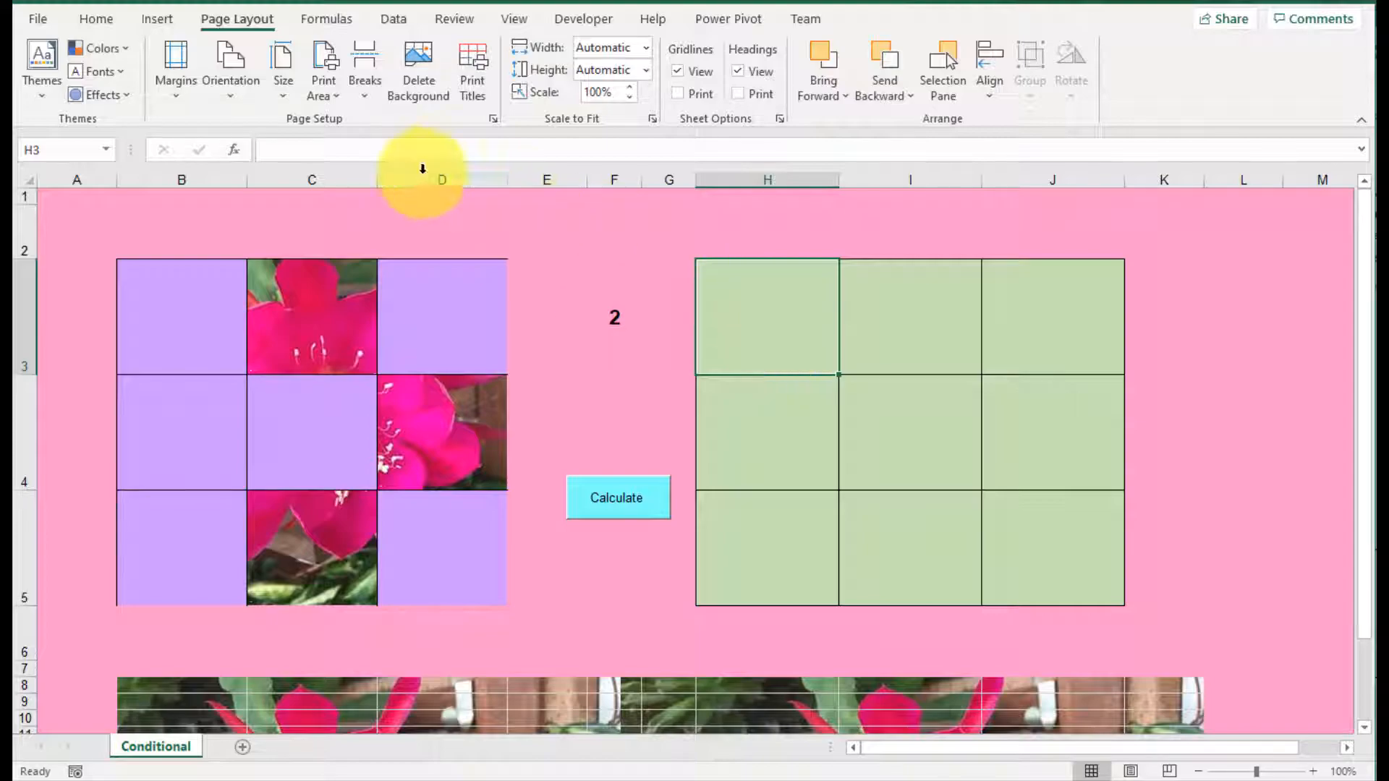
click(404, 151)
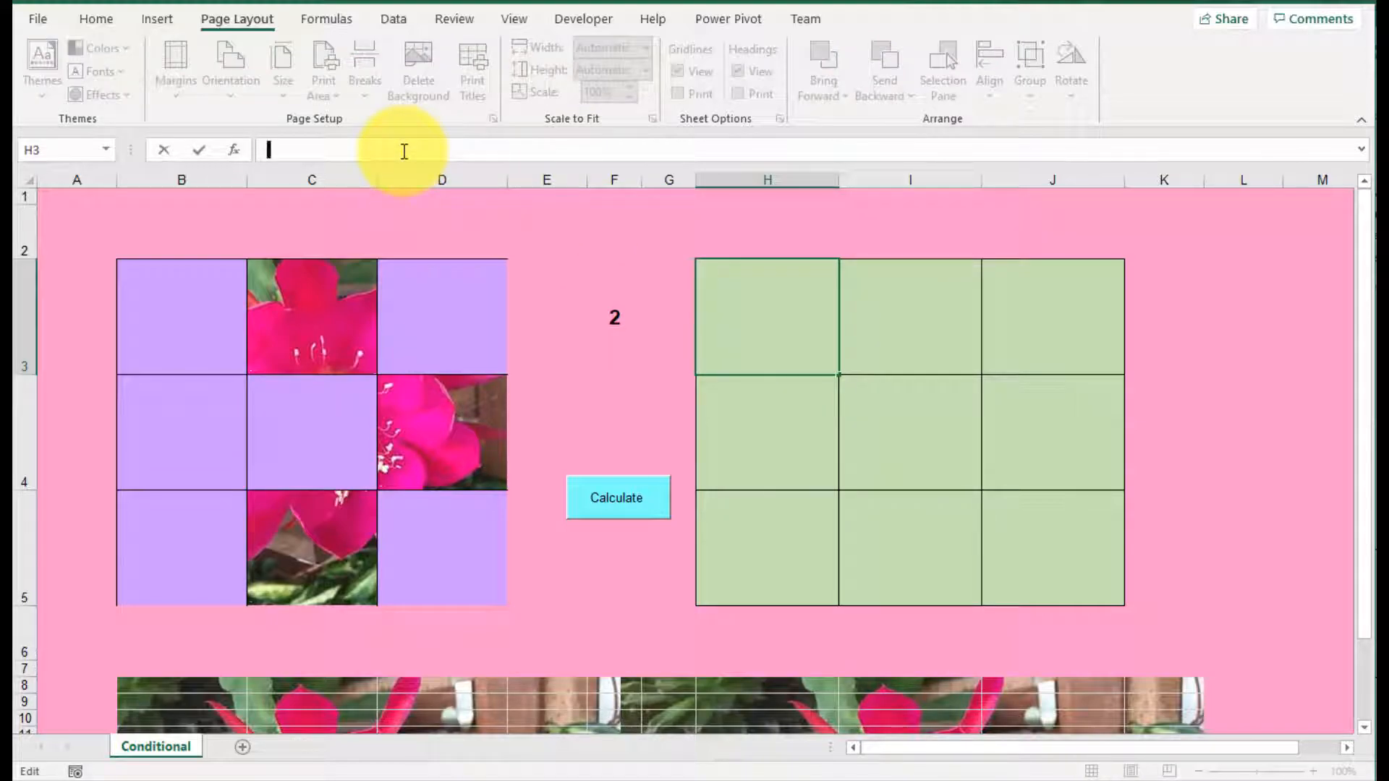
text(=if()
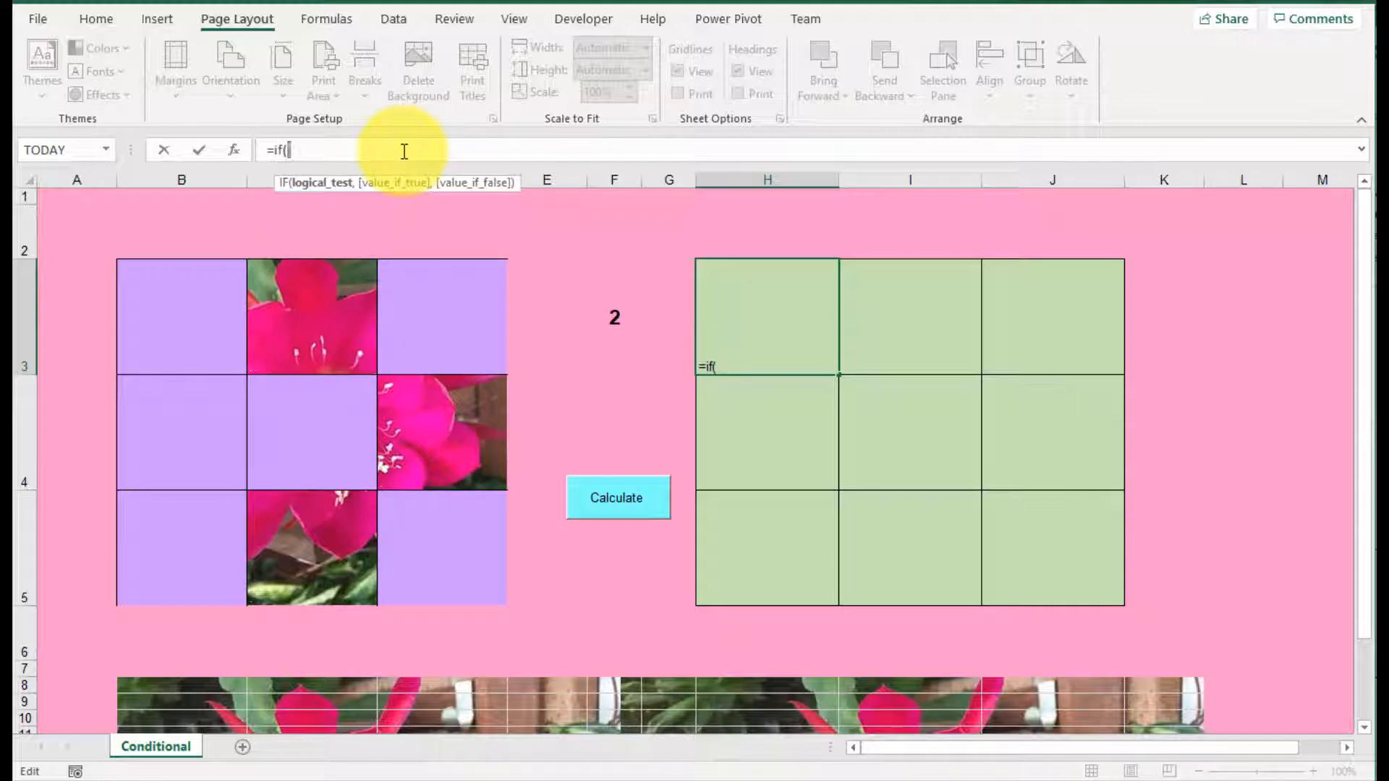
click(616, 321)
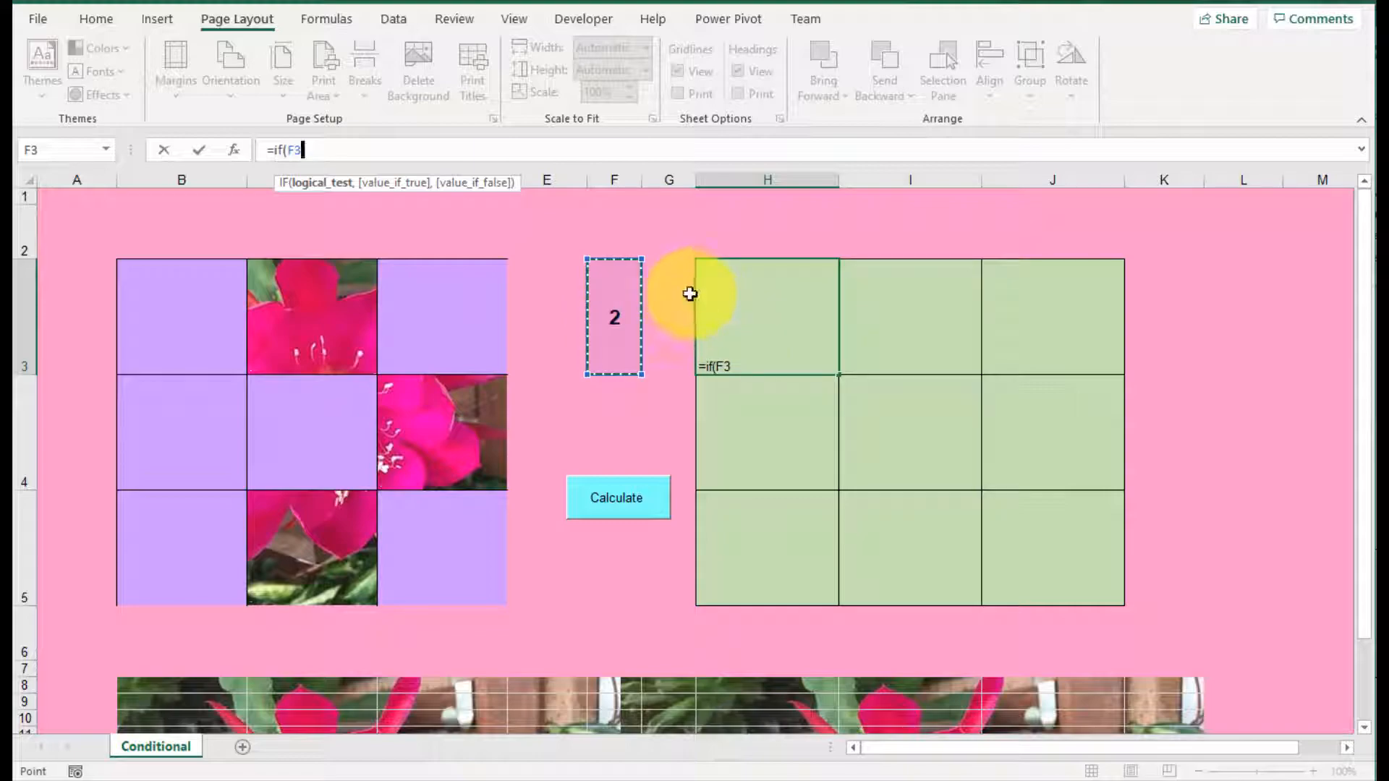
text(=1)
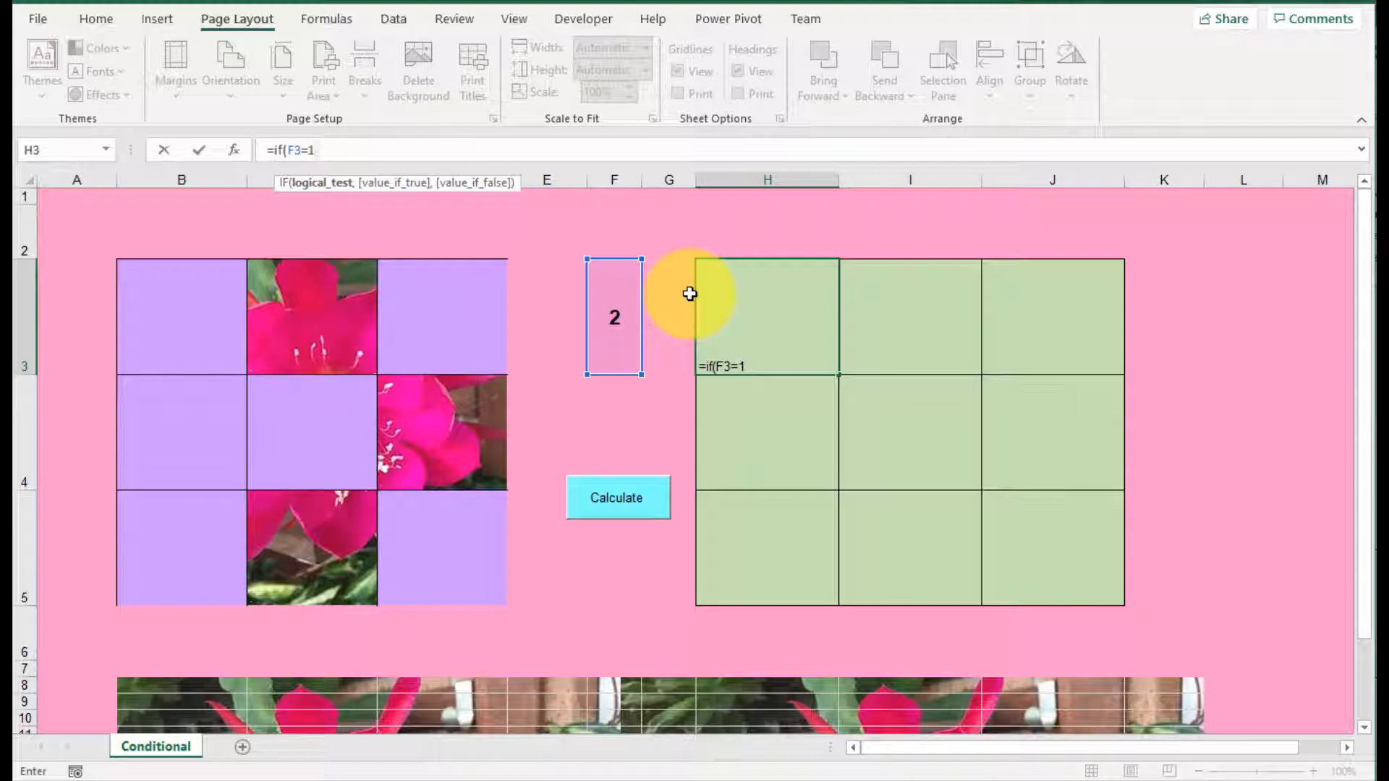
text(,)
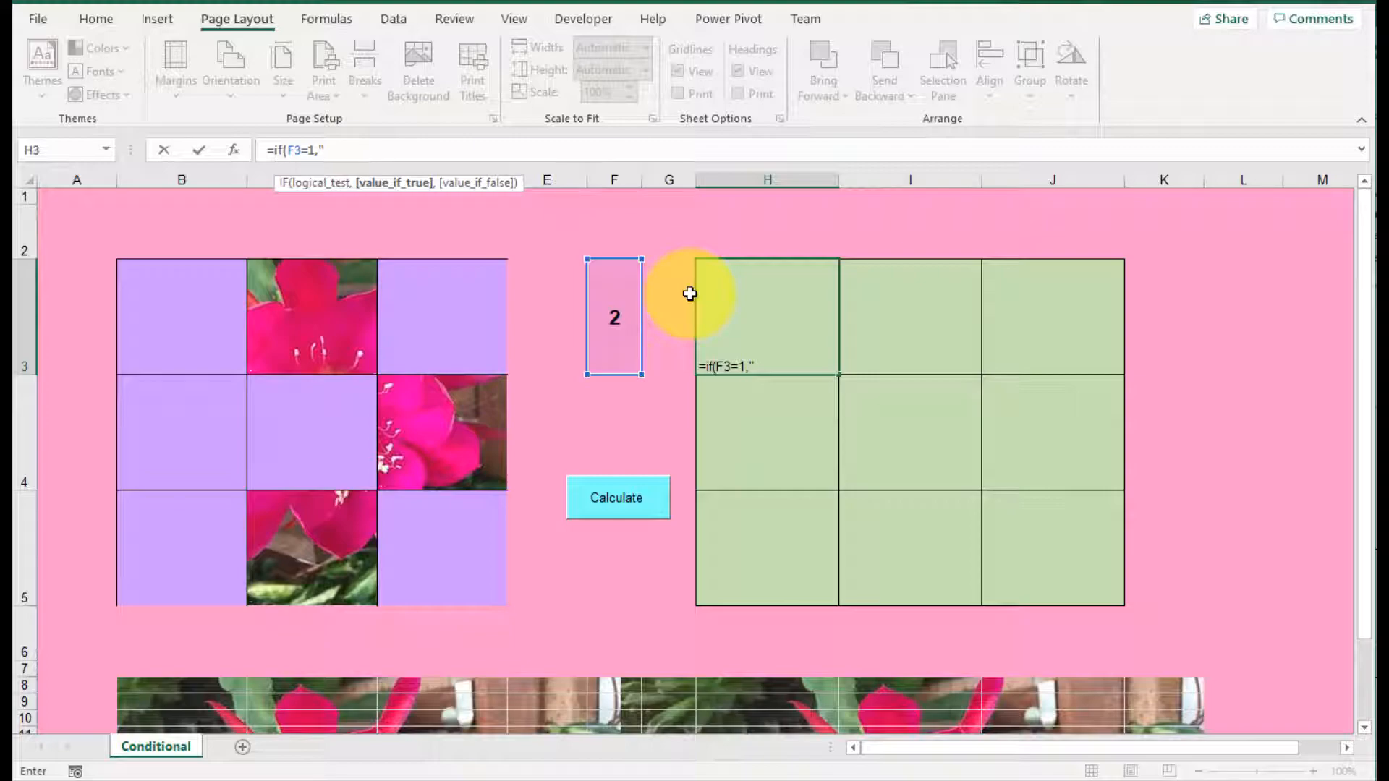
text(.)
text(,)
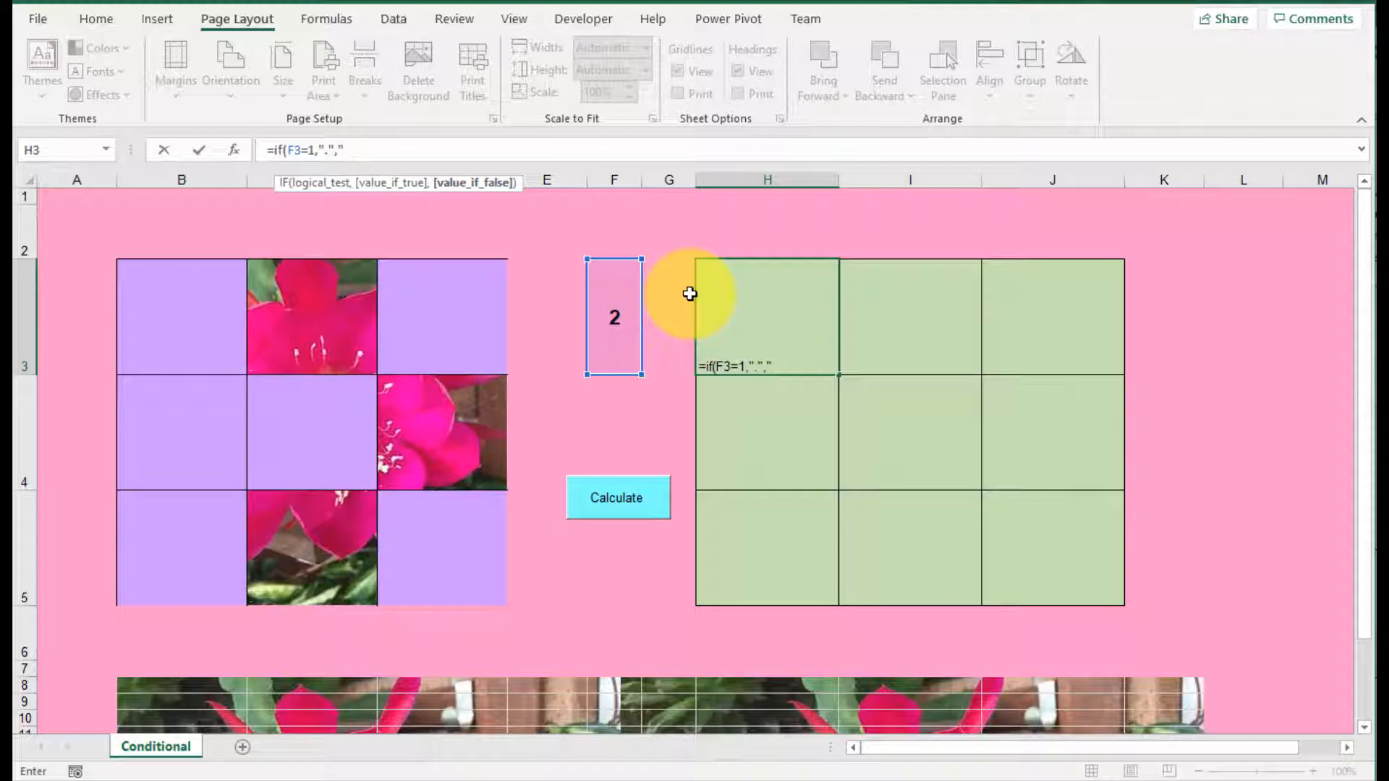
text("o)
key(BackSpace)
text(,"))
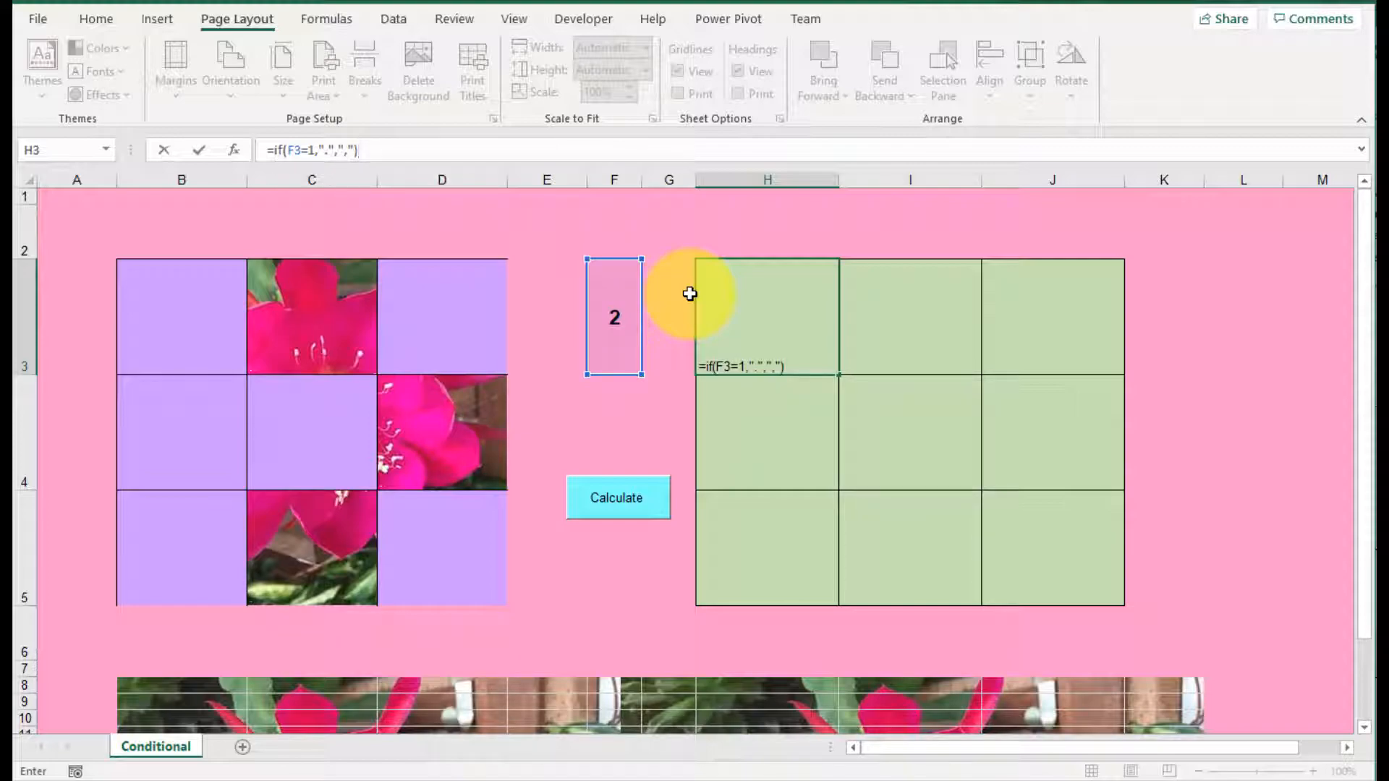
key(Return)
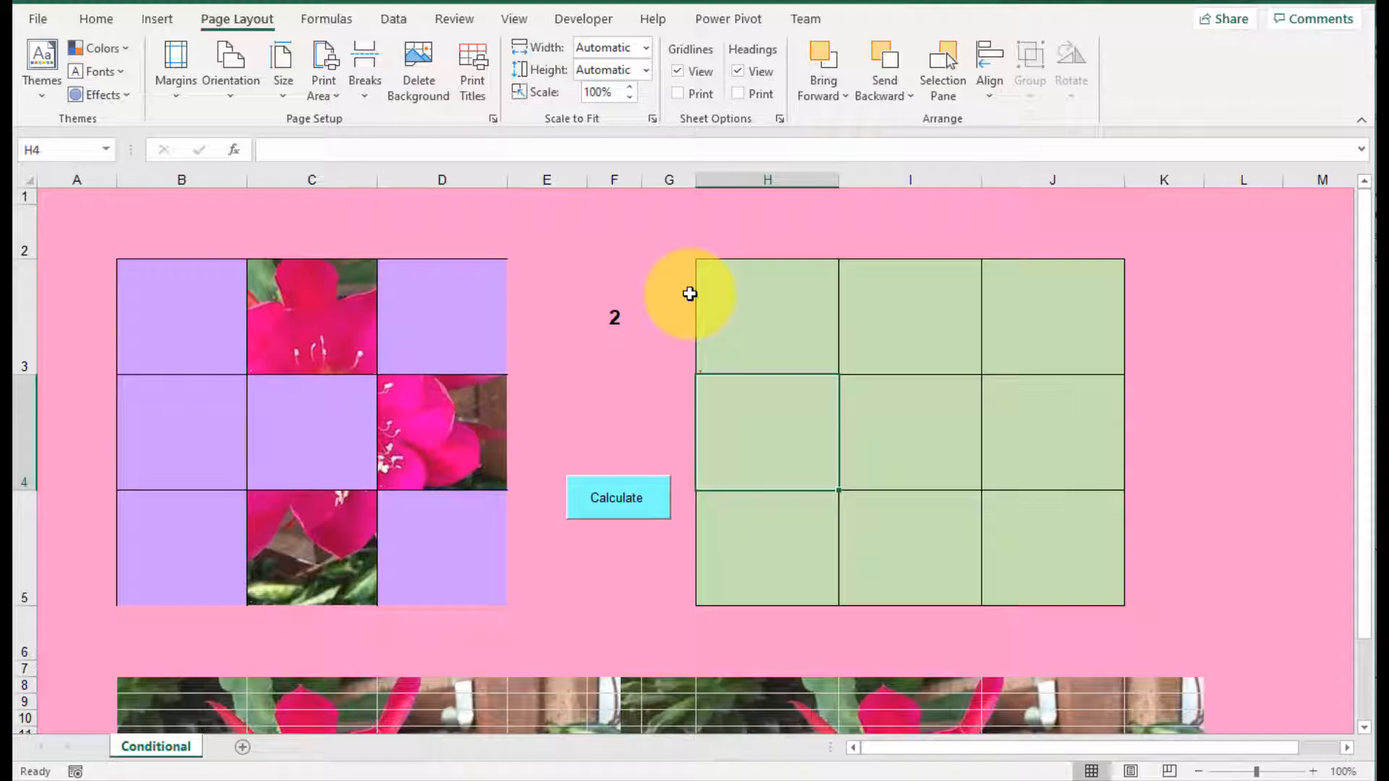
Step: Increase the font size of cell H3 to 72
click(736, 339)
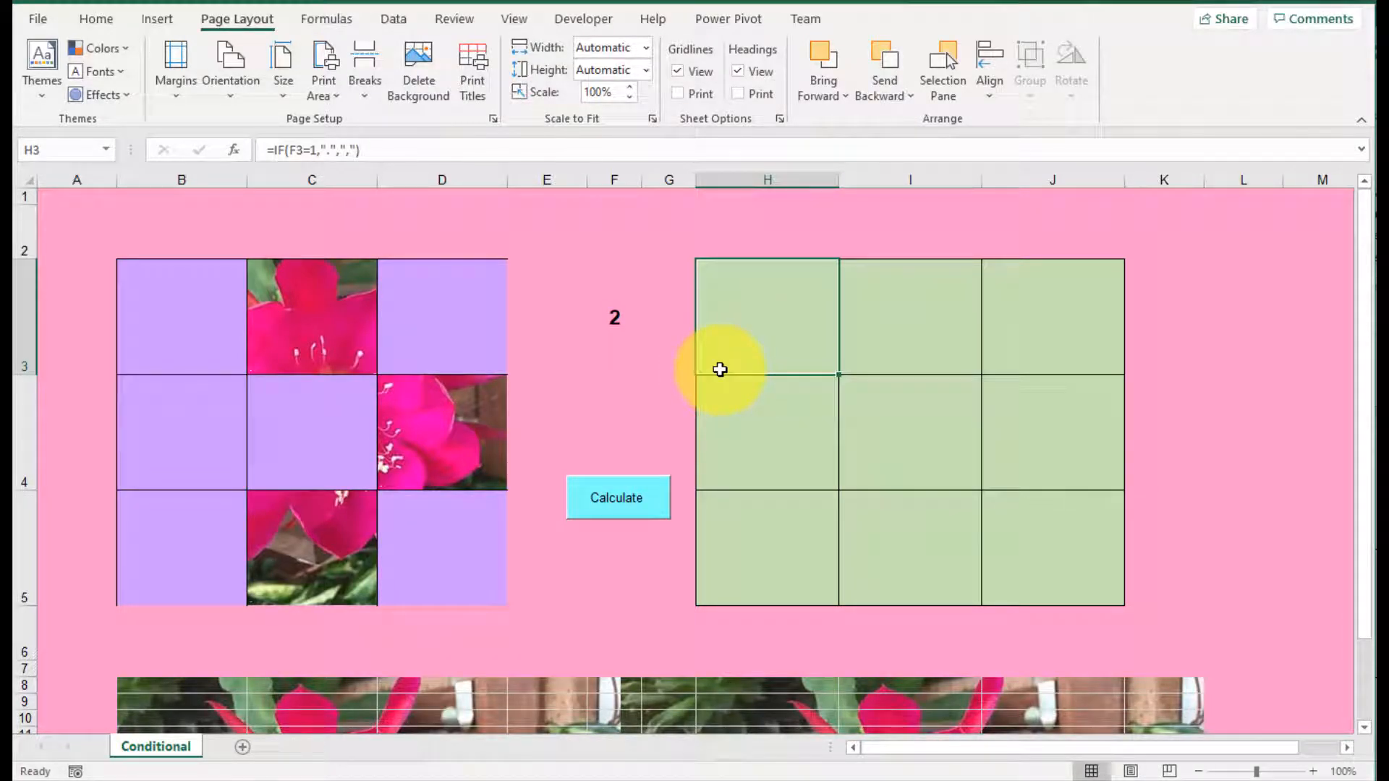
click(96, 19)
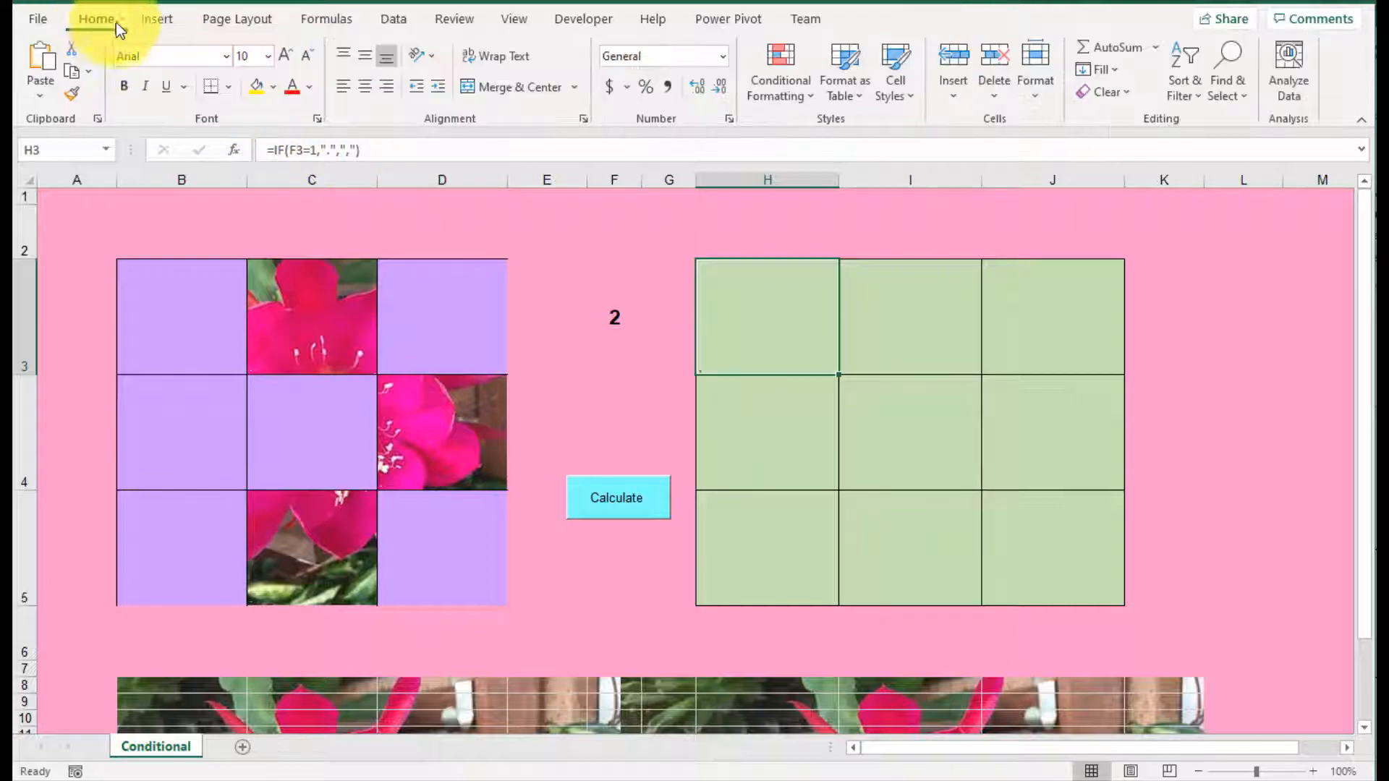
click(286, 56)
click(286, 55)
click(285, 56)
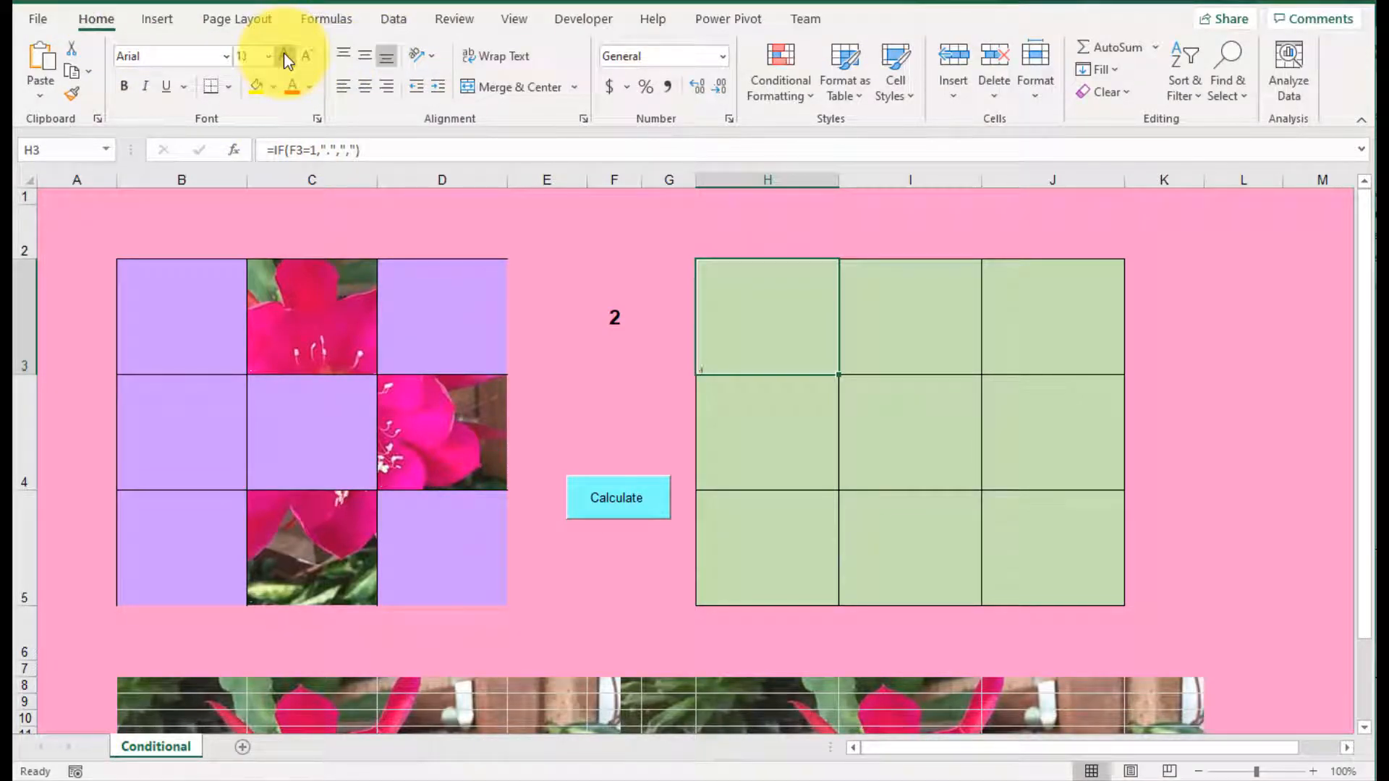
click(285, 56)
click(286, 57)
click(286, 57)
click(286, 57)
click(286, 57)
click(286, 57)
double_click(286, 57)
click(285, 57)
click(285, 57)
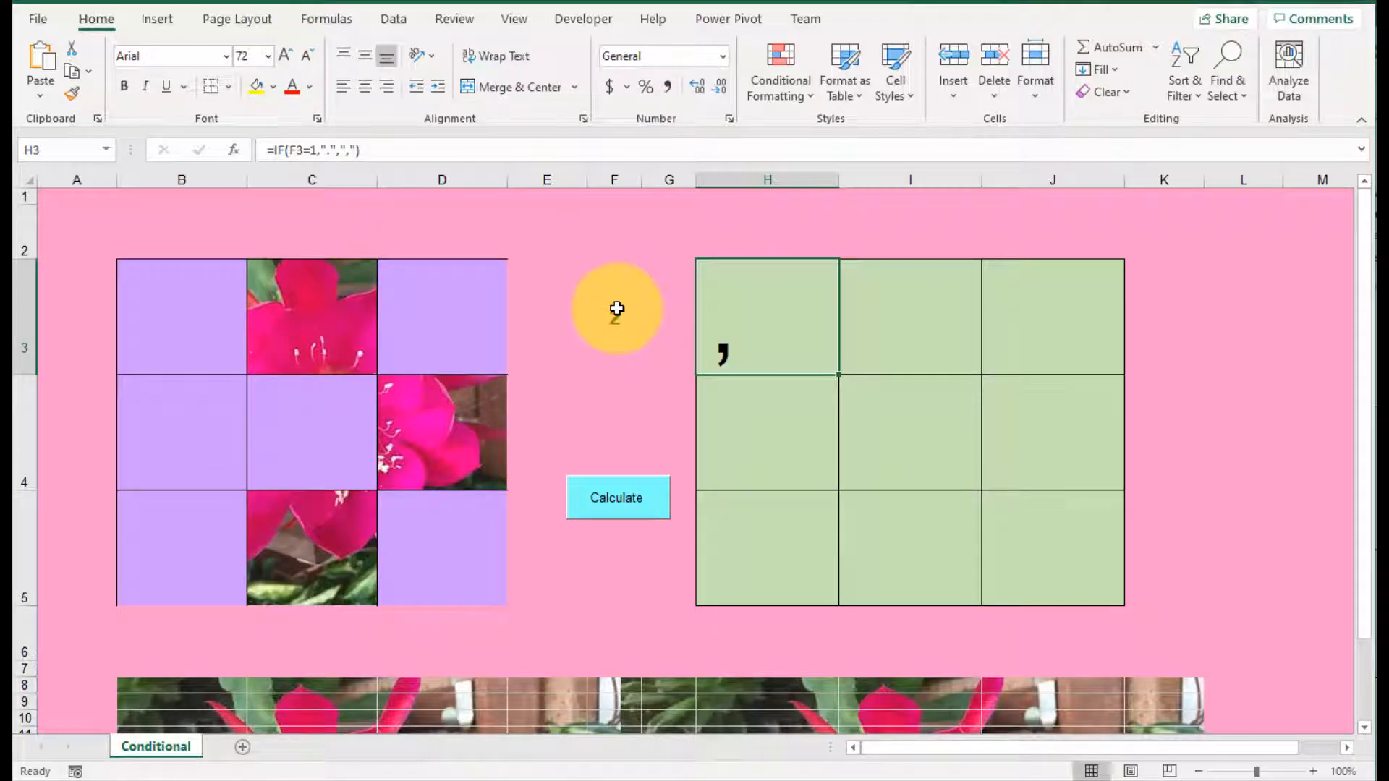
Step: Recalculate the random number in F3 and check how the punctuation mark in H3 responds
click(616, 309)
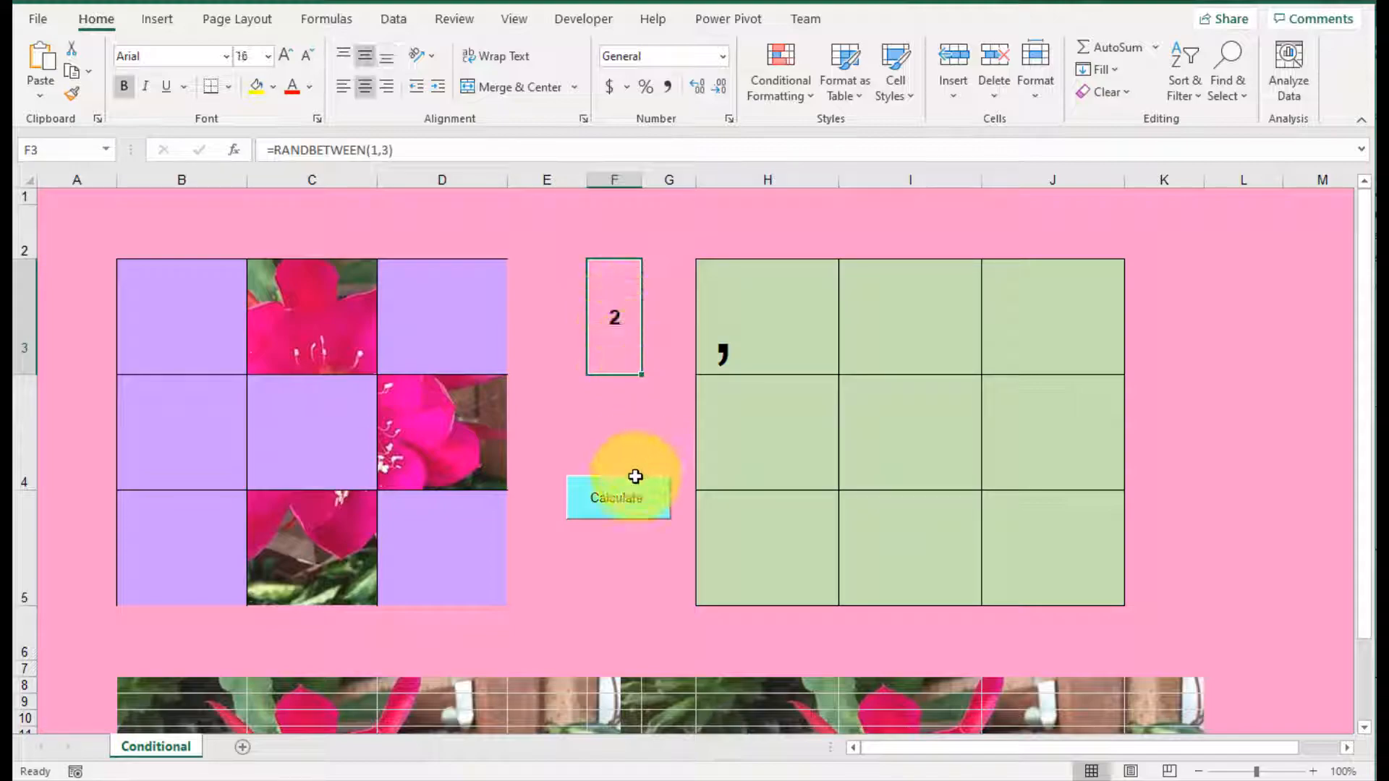
click(634, 502)
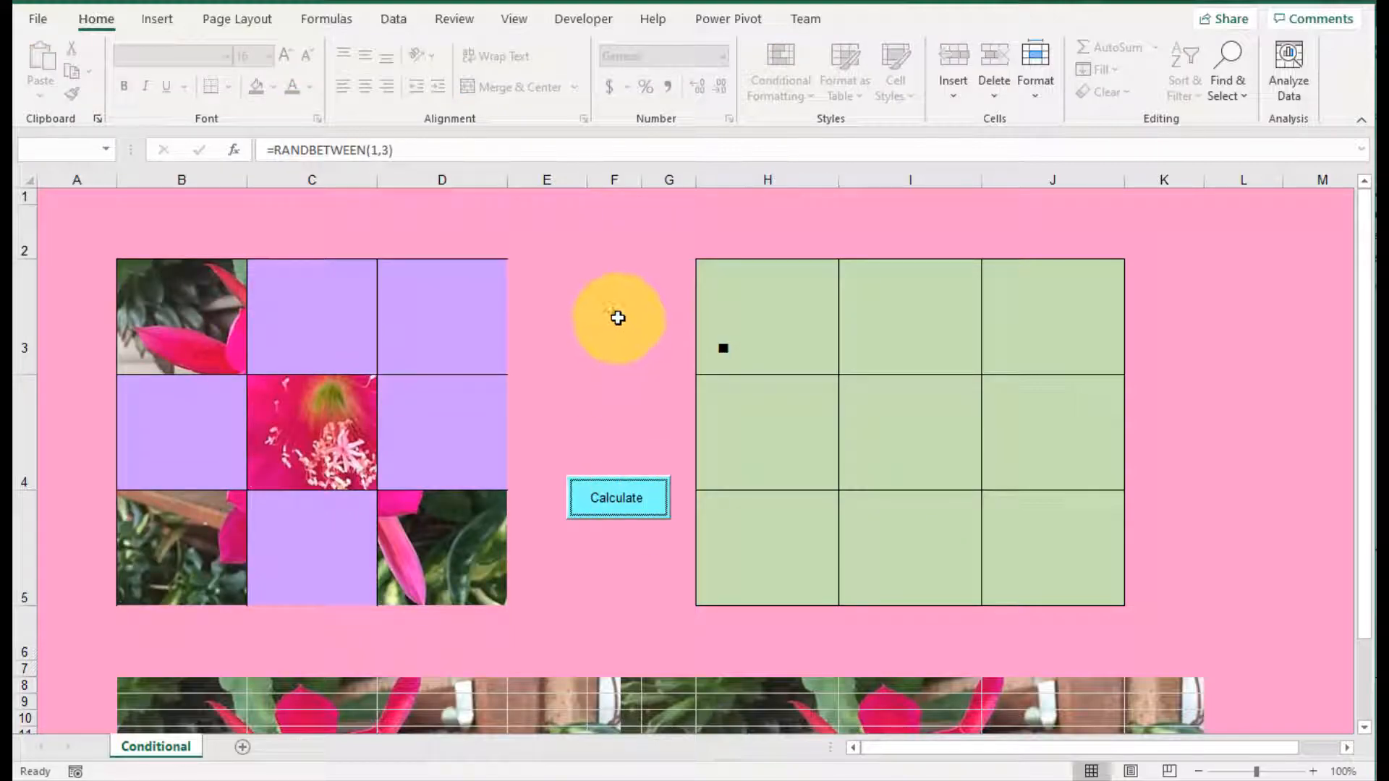
click(751, 347)
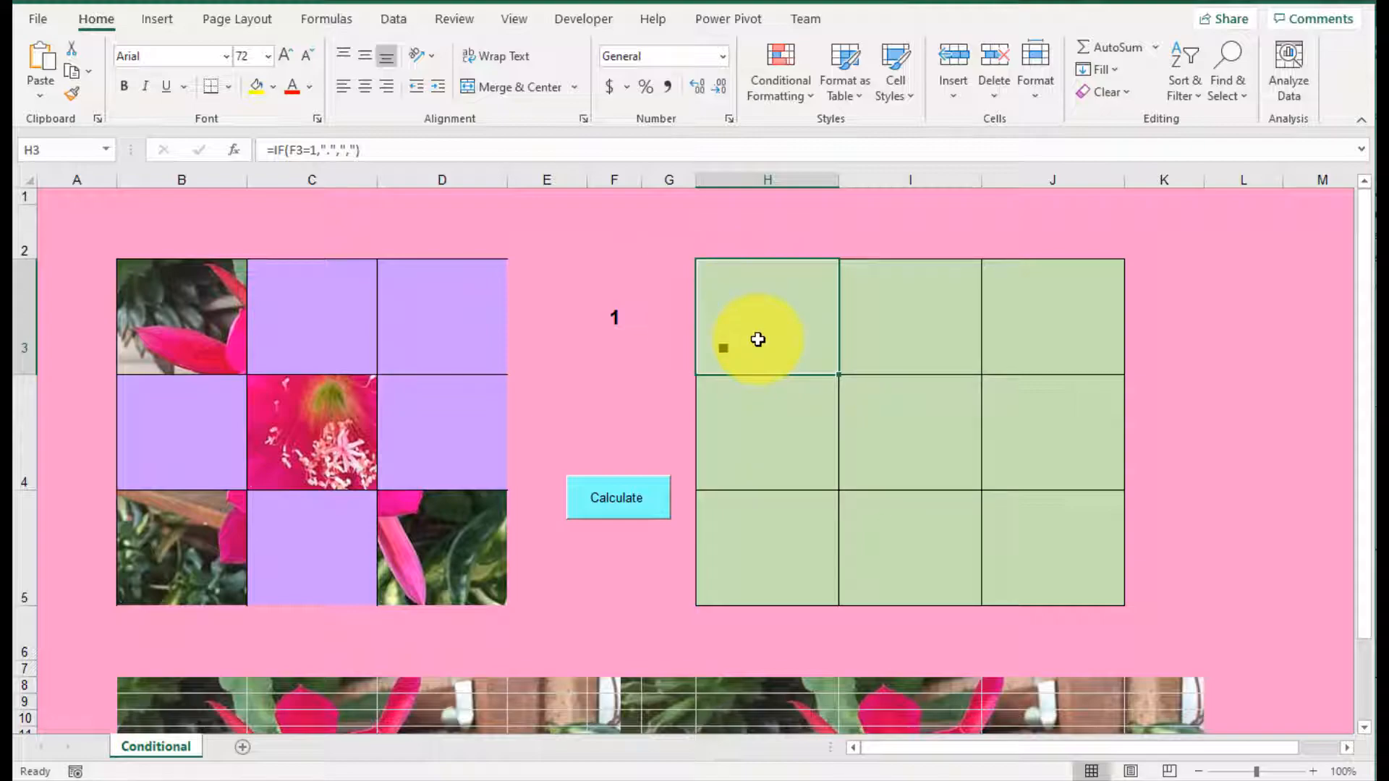
Step: Make the F3 reference in H3's IF formula absolute
click(299, 150)
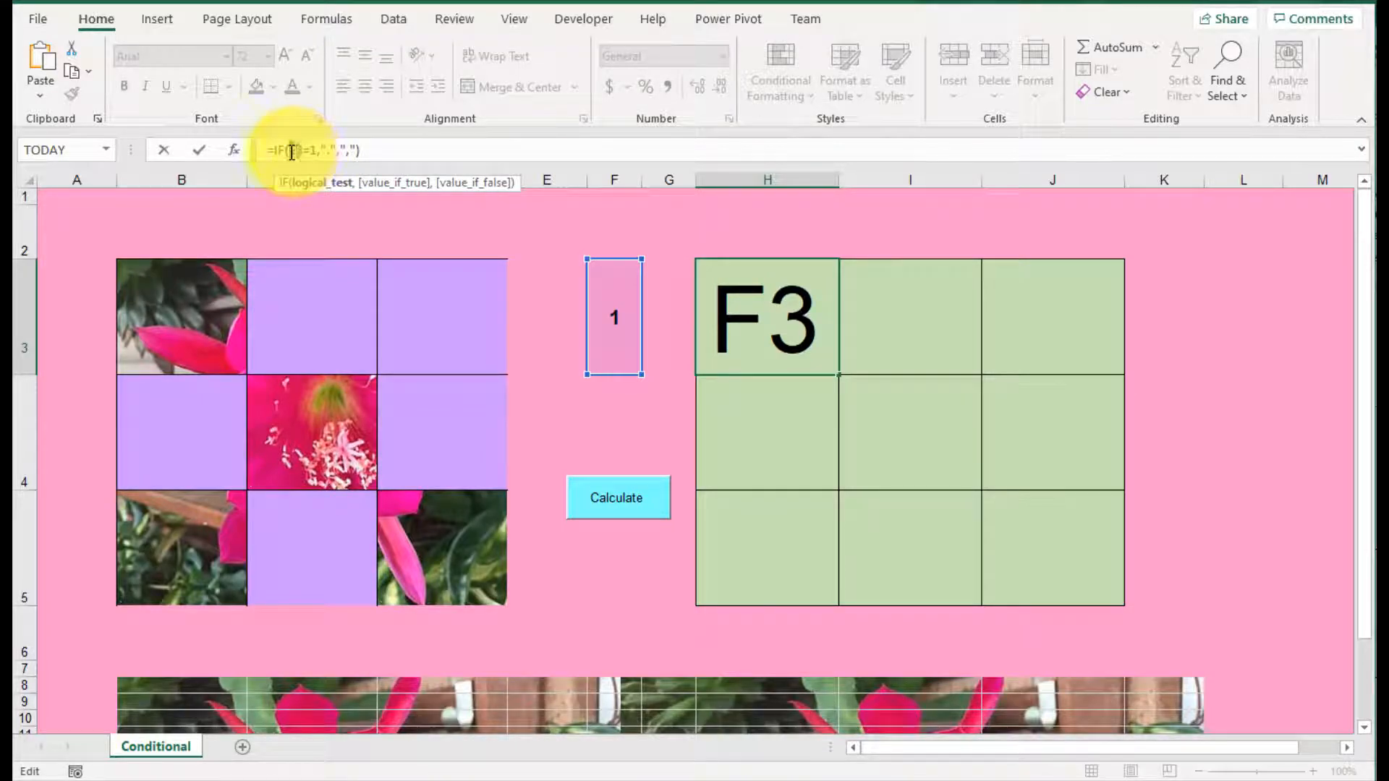
double_click(295, 150)
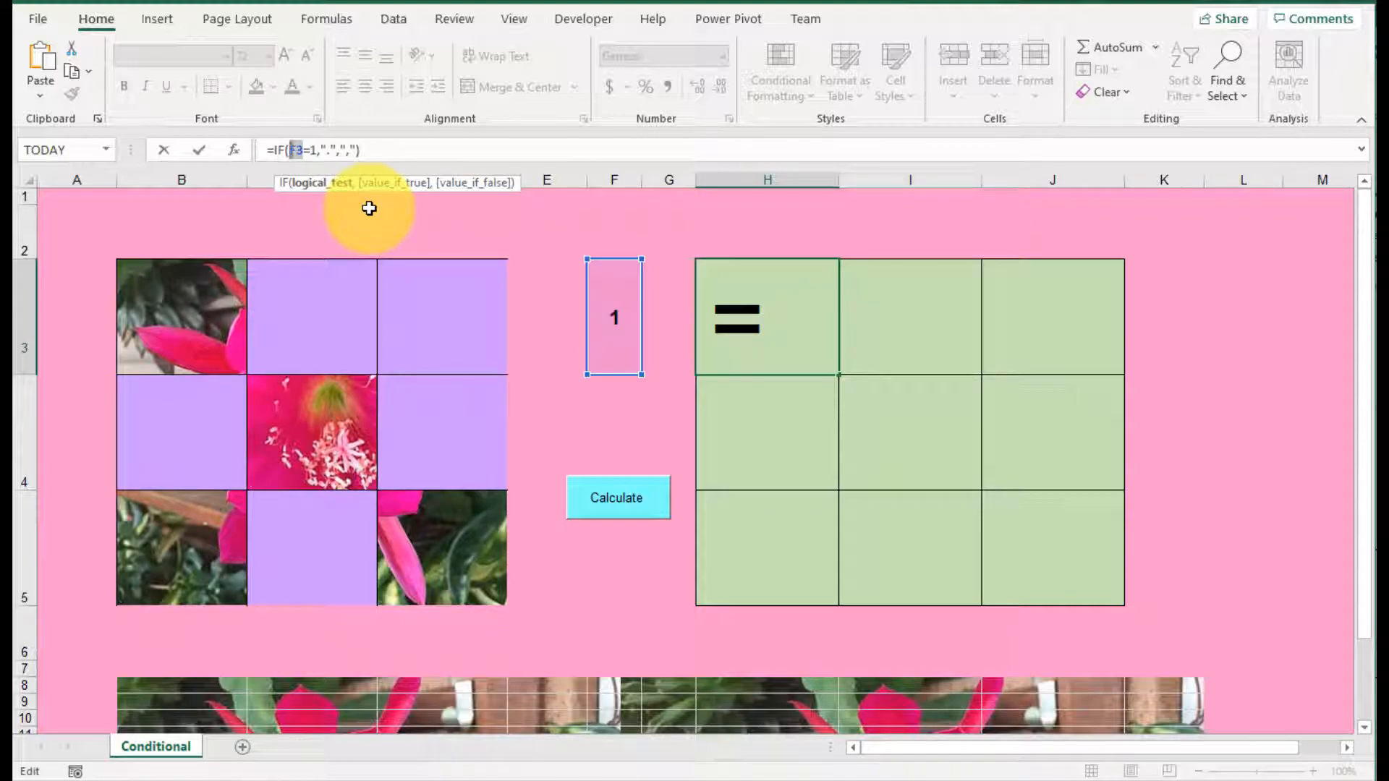
key(F4)
key(Return)
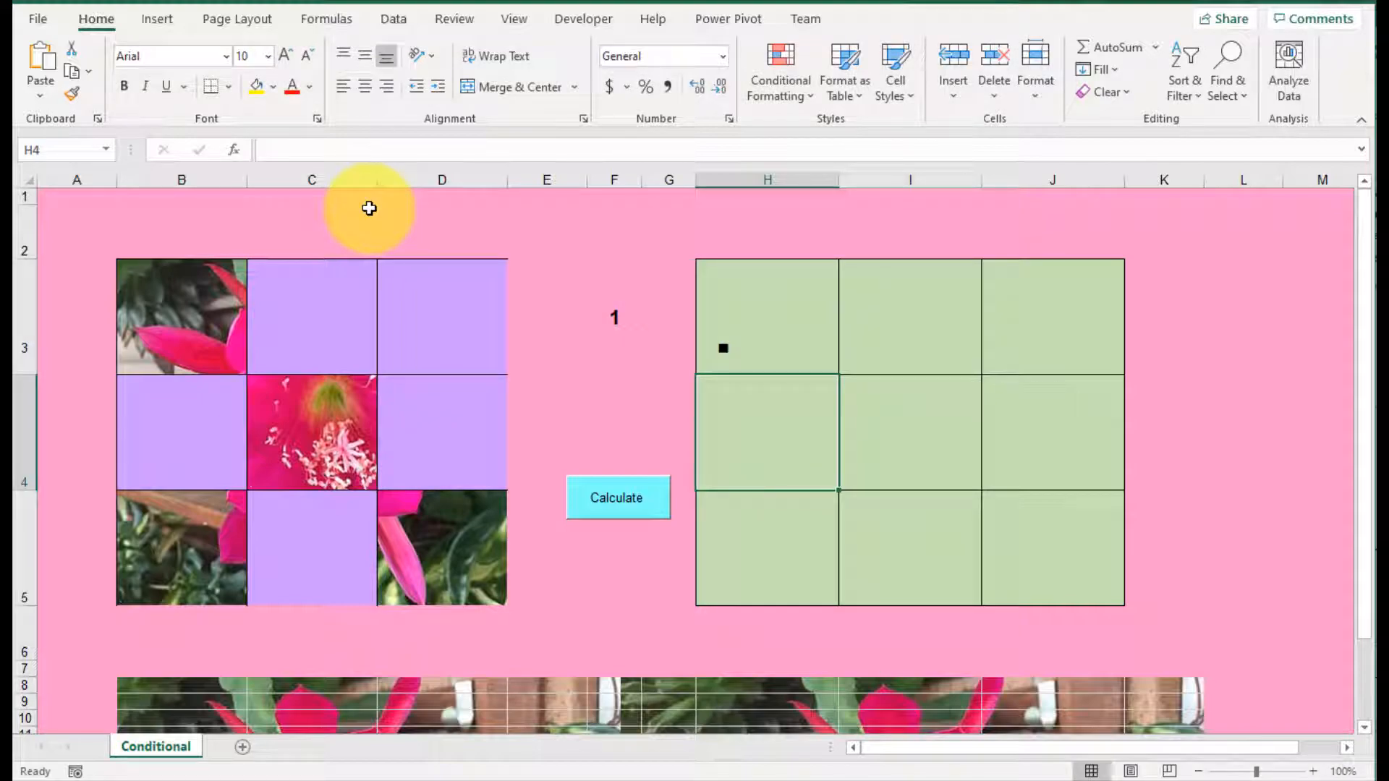
Step: Open the RANDBETWEEN formula in cell F3 for editing
double_click(621, 318)
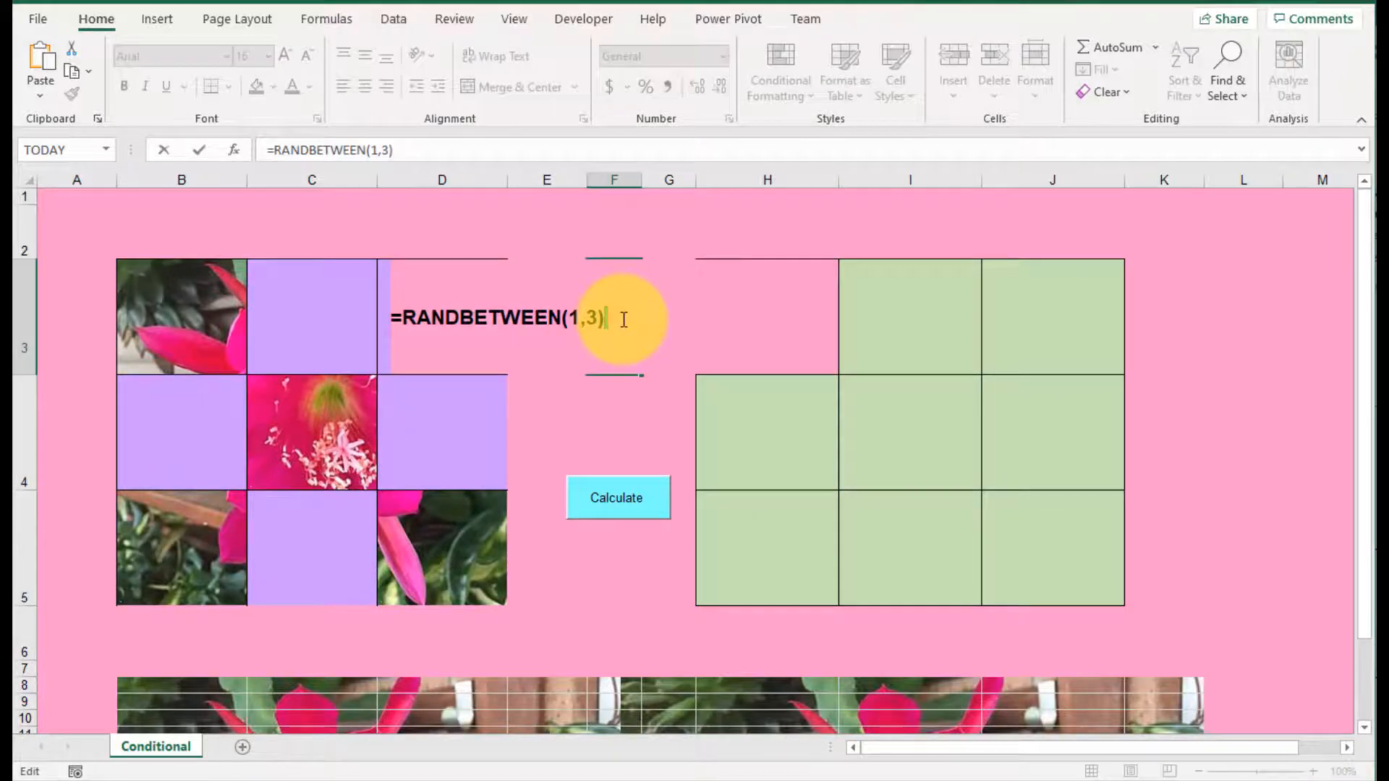
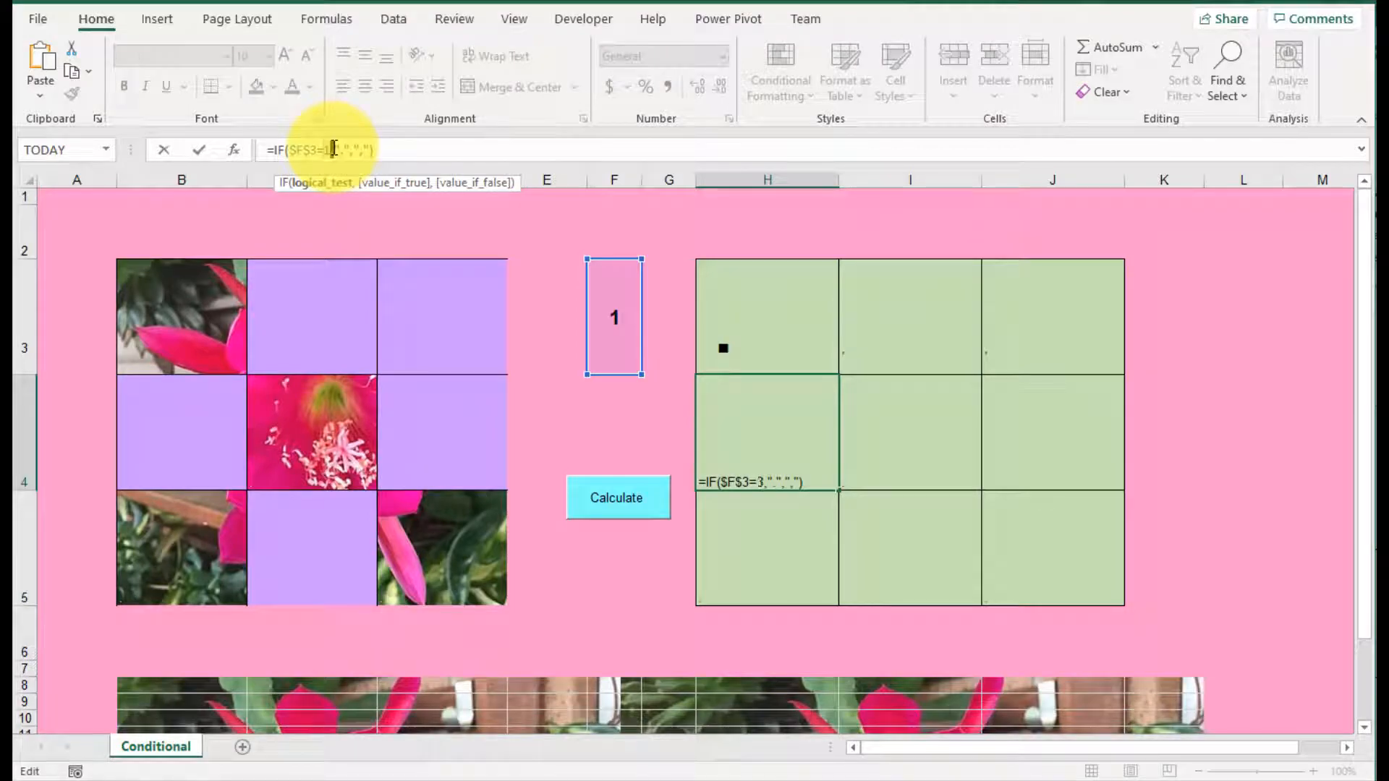
Step: Set the number compared with F3 in cell H4's IF formula to 3
key(Return)
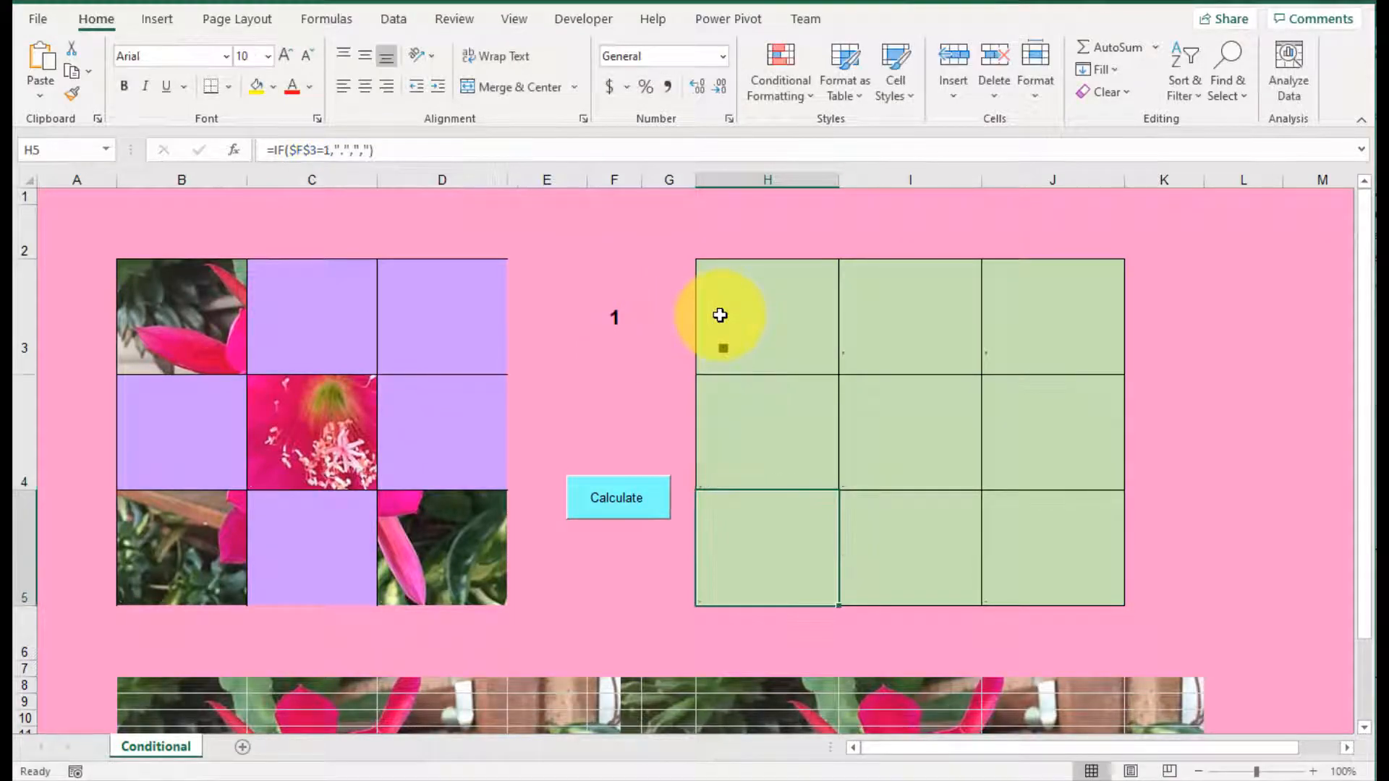
Step: Paste the copied IF formula into cells J4 and I5 and change the number each one compares with F3
click(1048, 444)
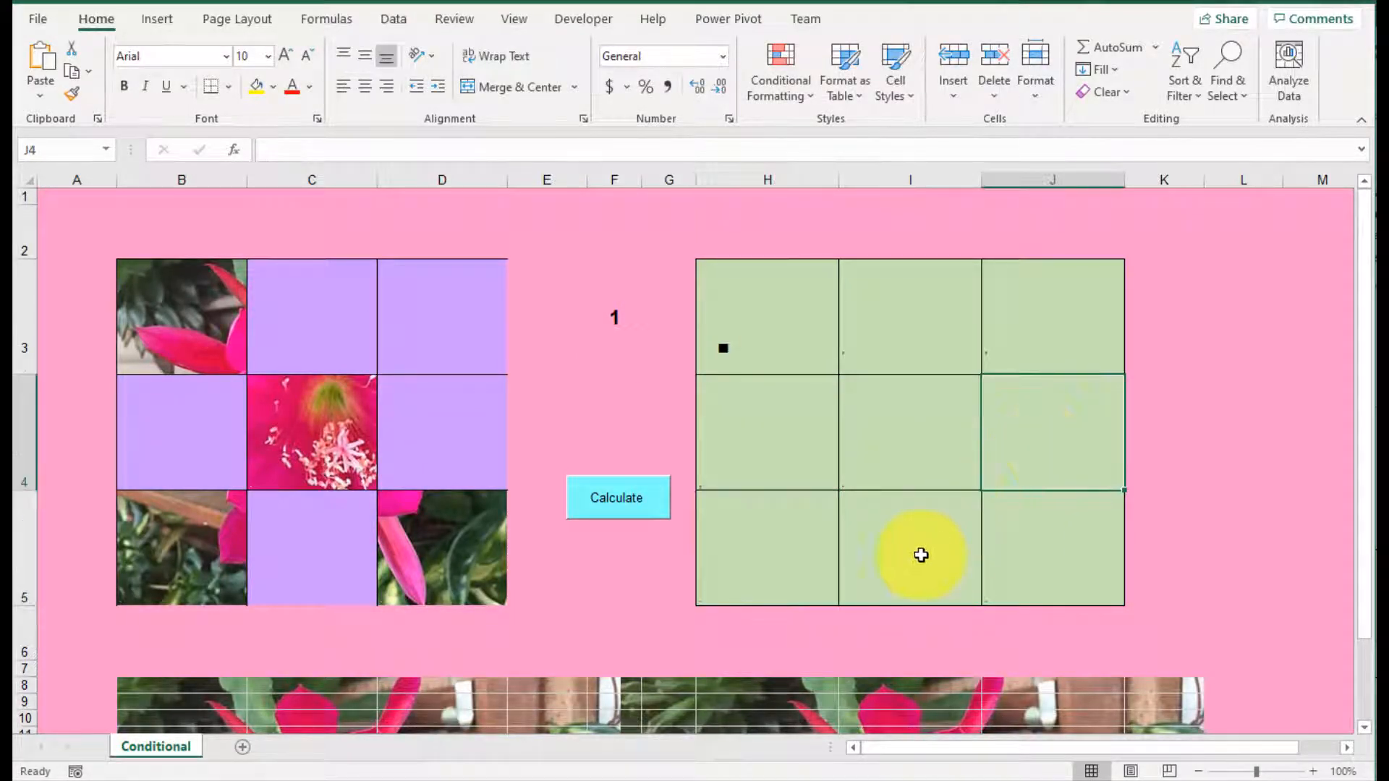
click(921, 555)
click(1012, 455)
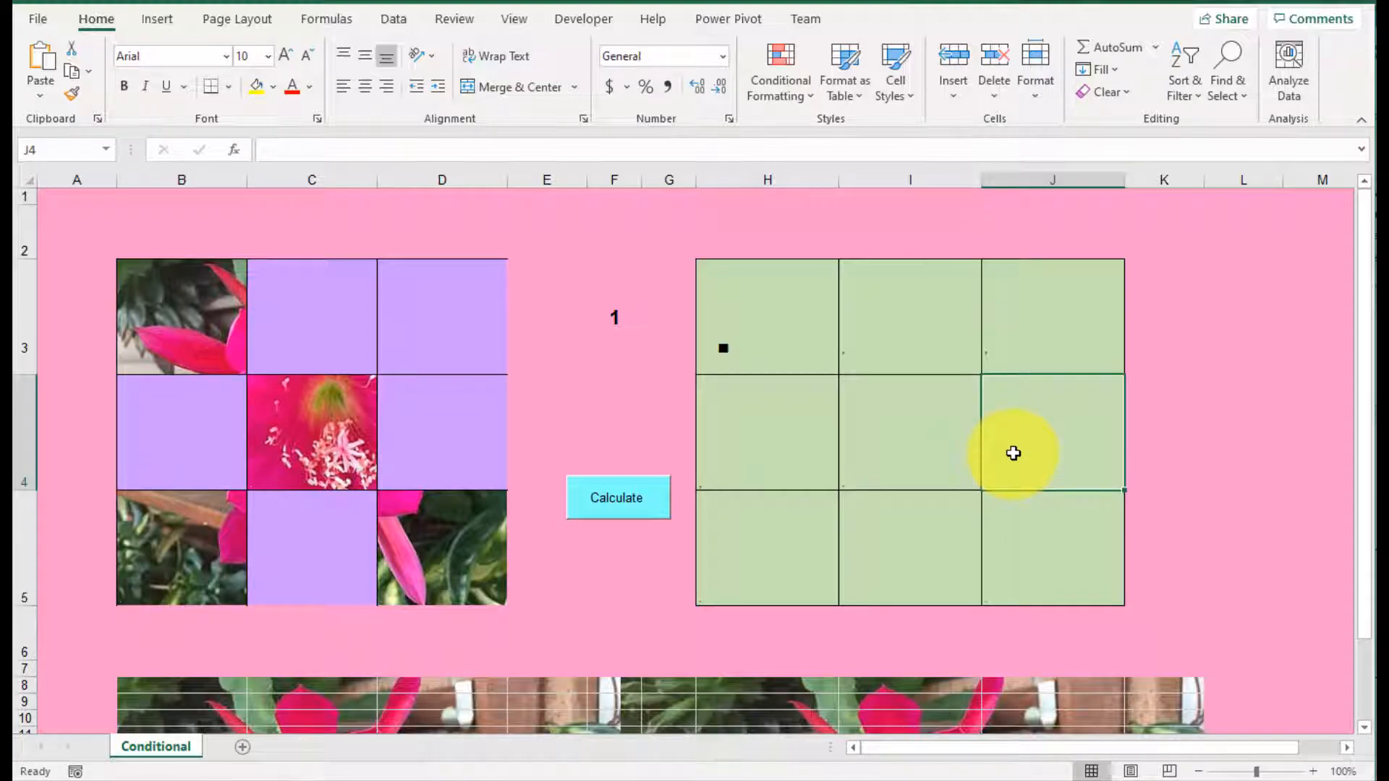
key(ctrl+v)
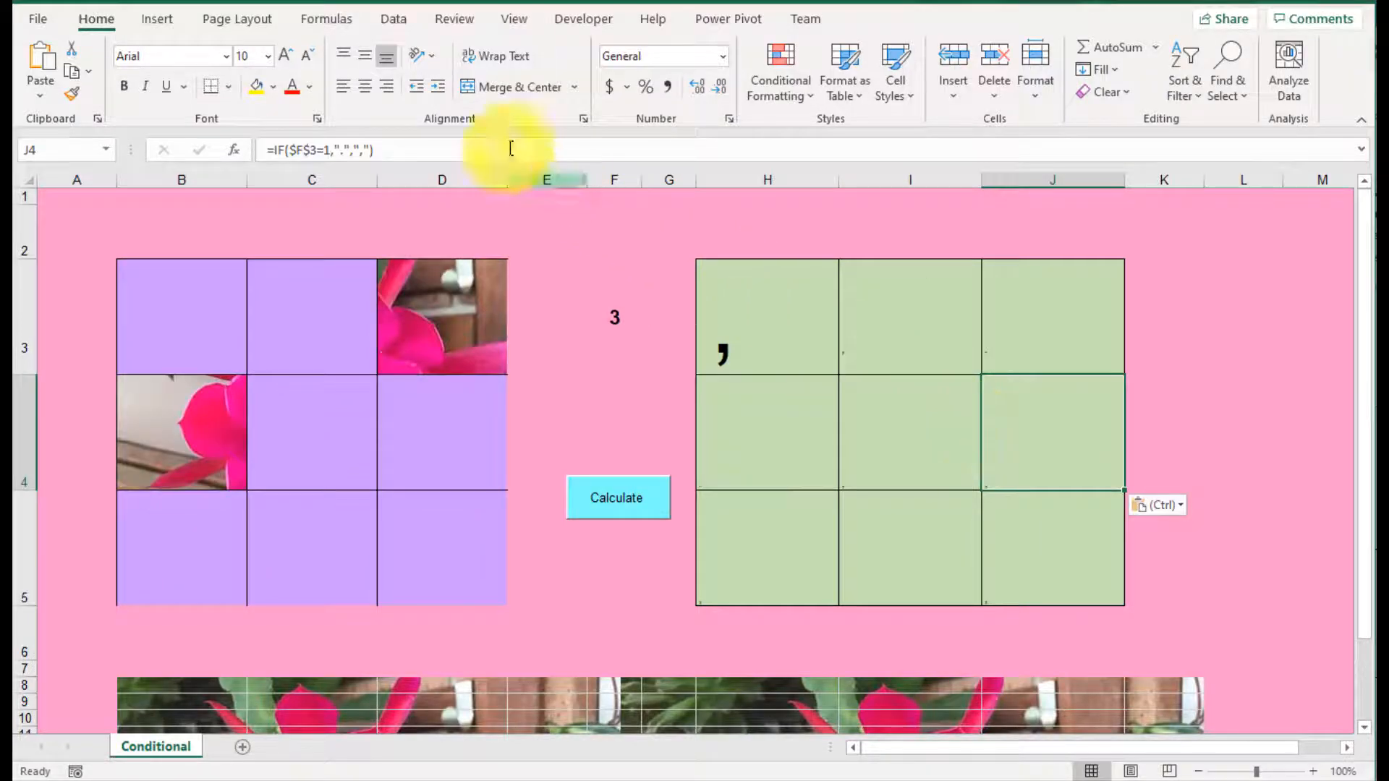
click(326, 150)
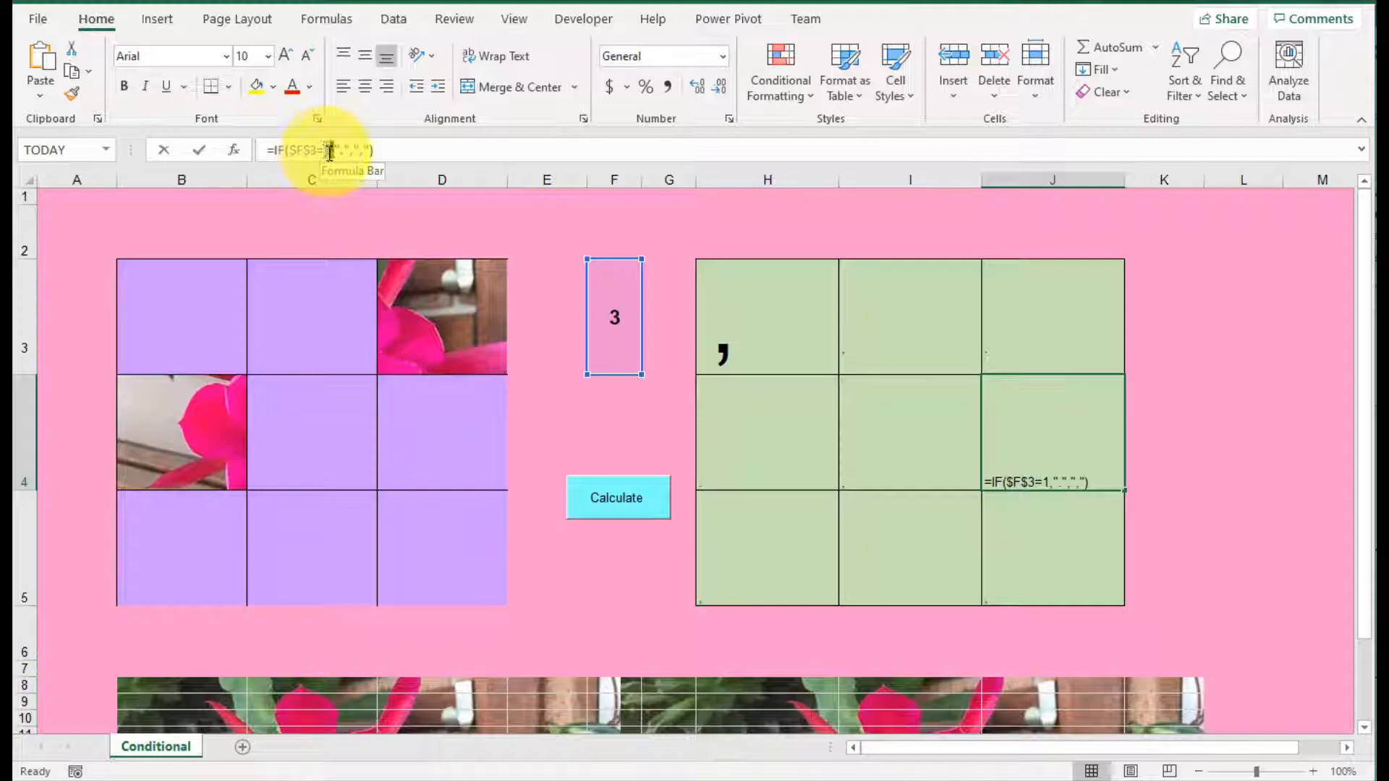
key(Return)
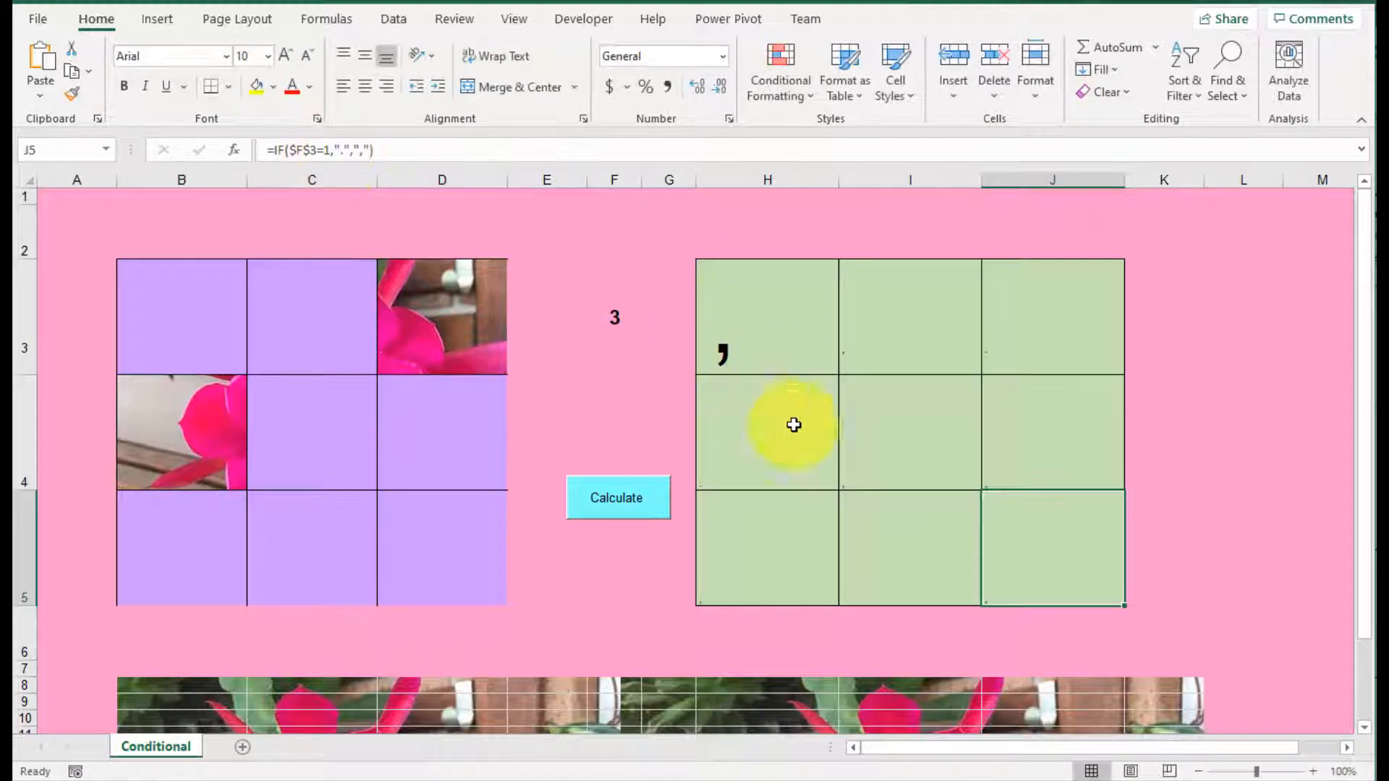
click(883, 543)
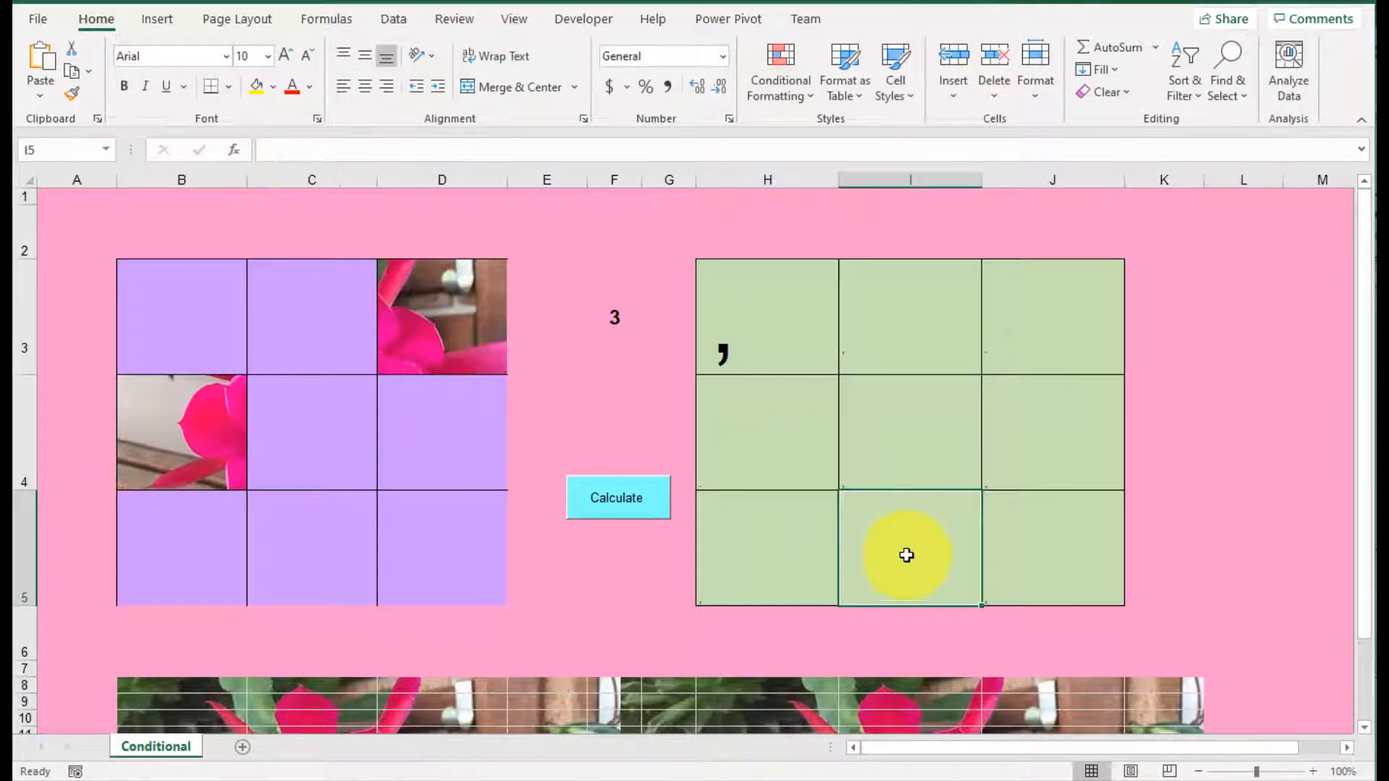
key(ctrl+v)
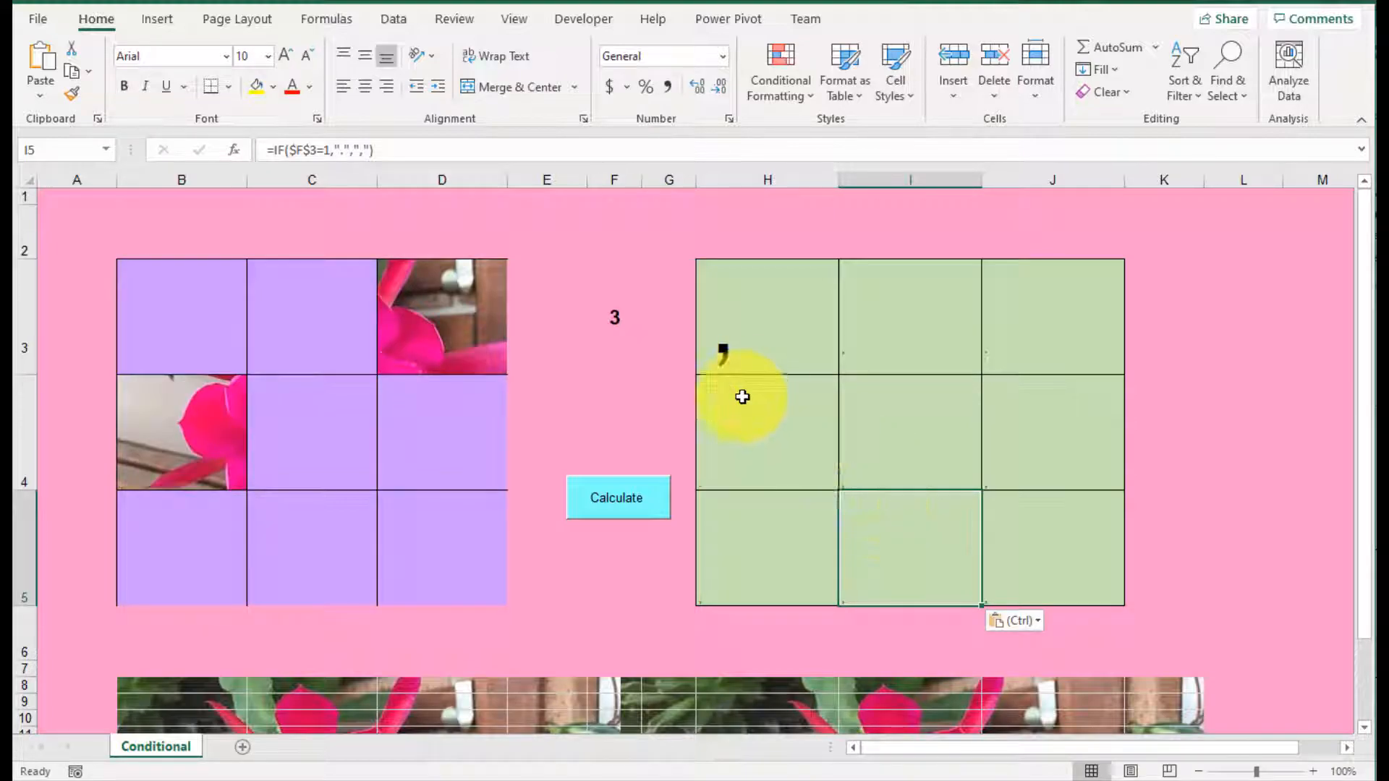
click(324, 151)
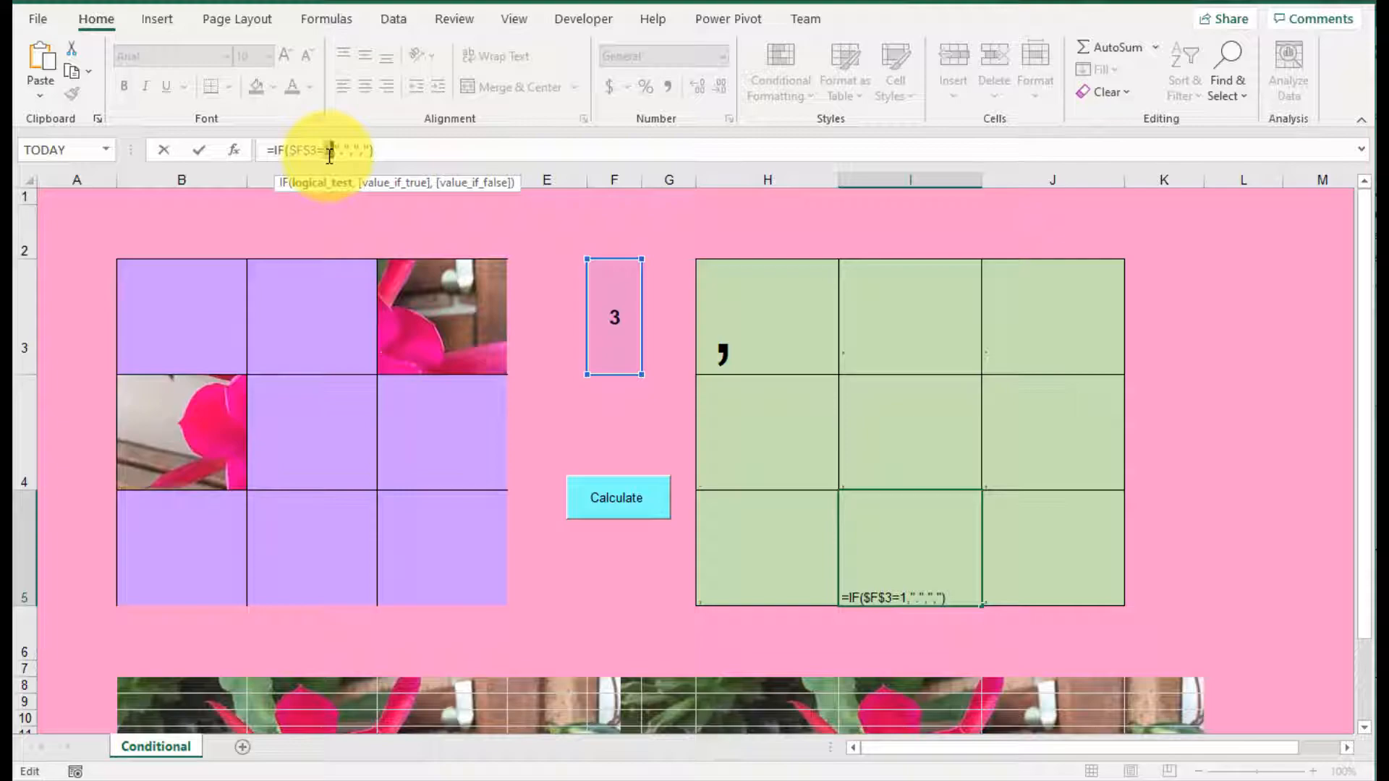
key(Return)
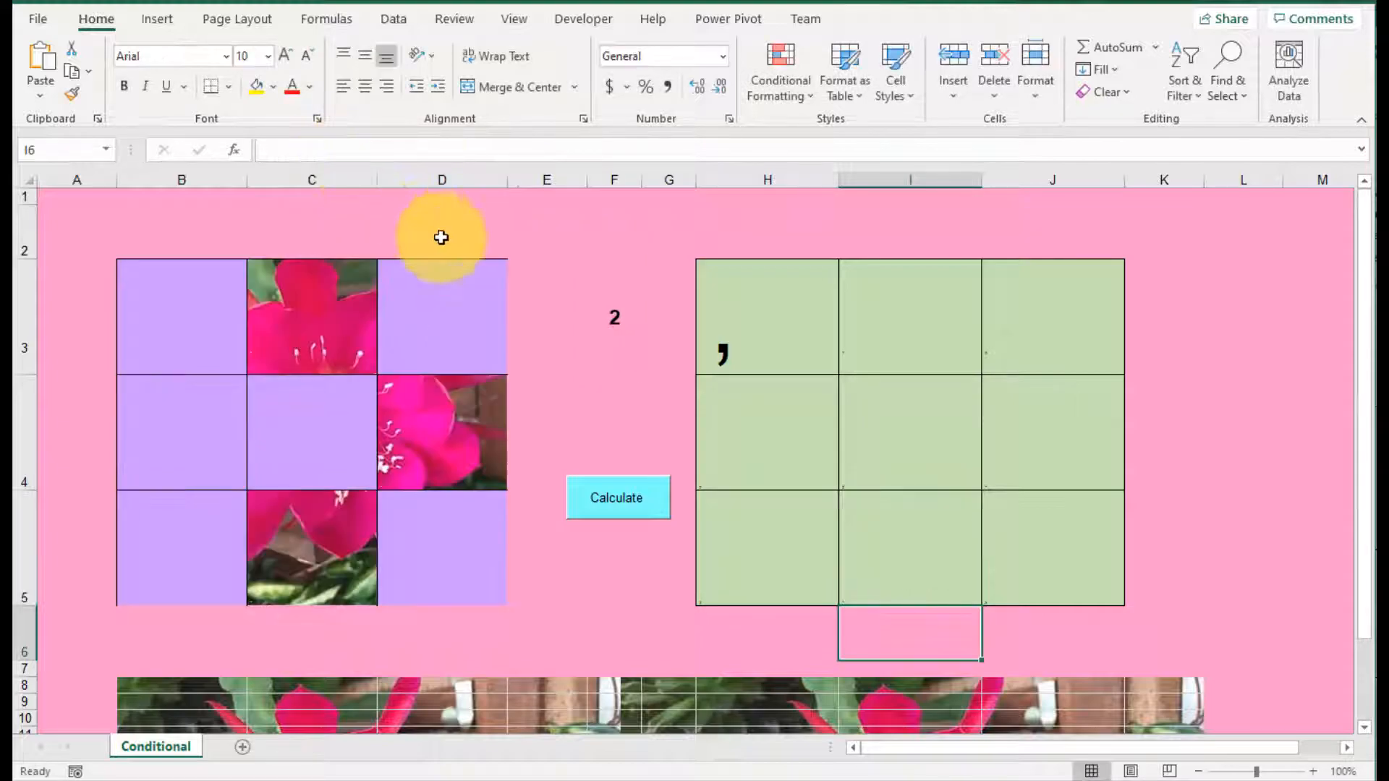
Step: Reduce the font size of cell H3 to 28
click(717, 329)
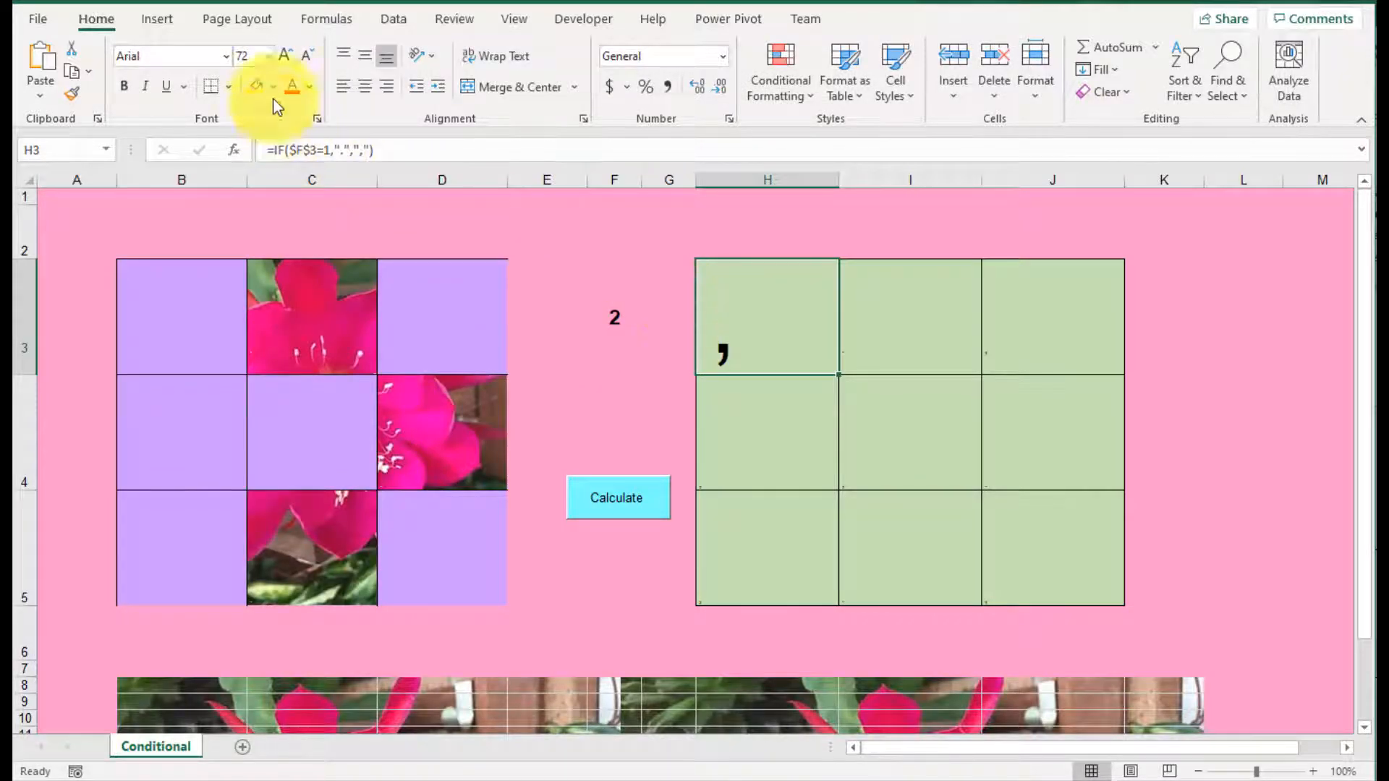
click(308, 58)
click(308, 58)
click(308, 58)
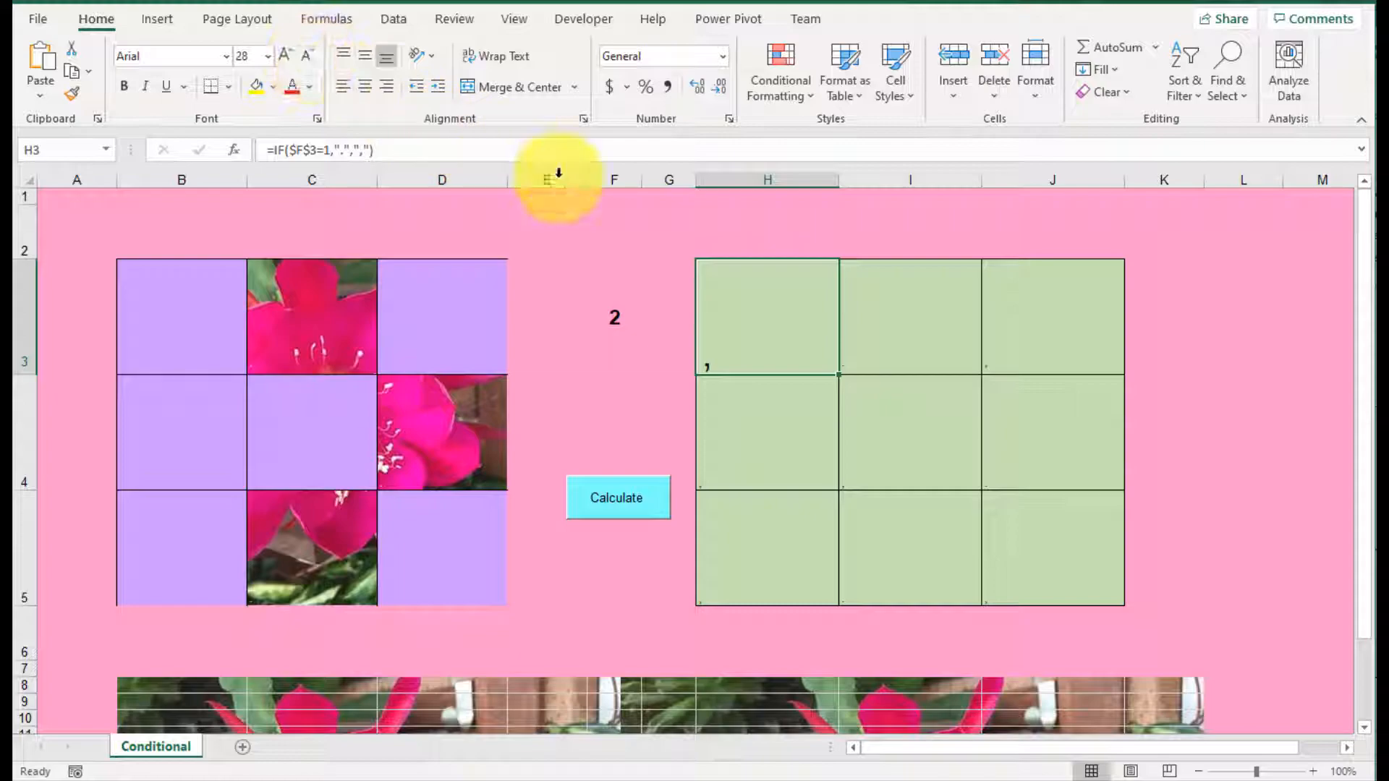
Step: Set the font color of cells H3:J5 to the same light green theme color as their fill
drag(797, 327, 1045, 530)
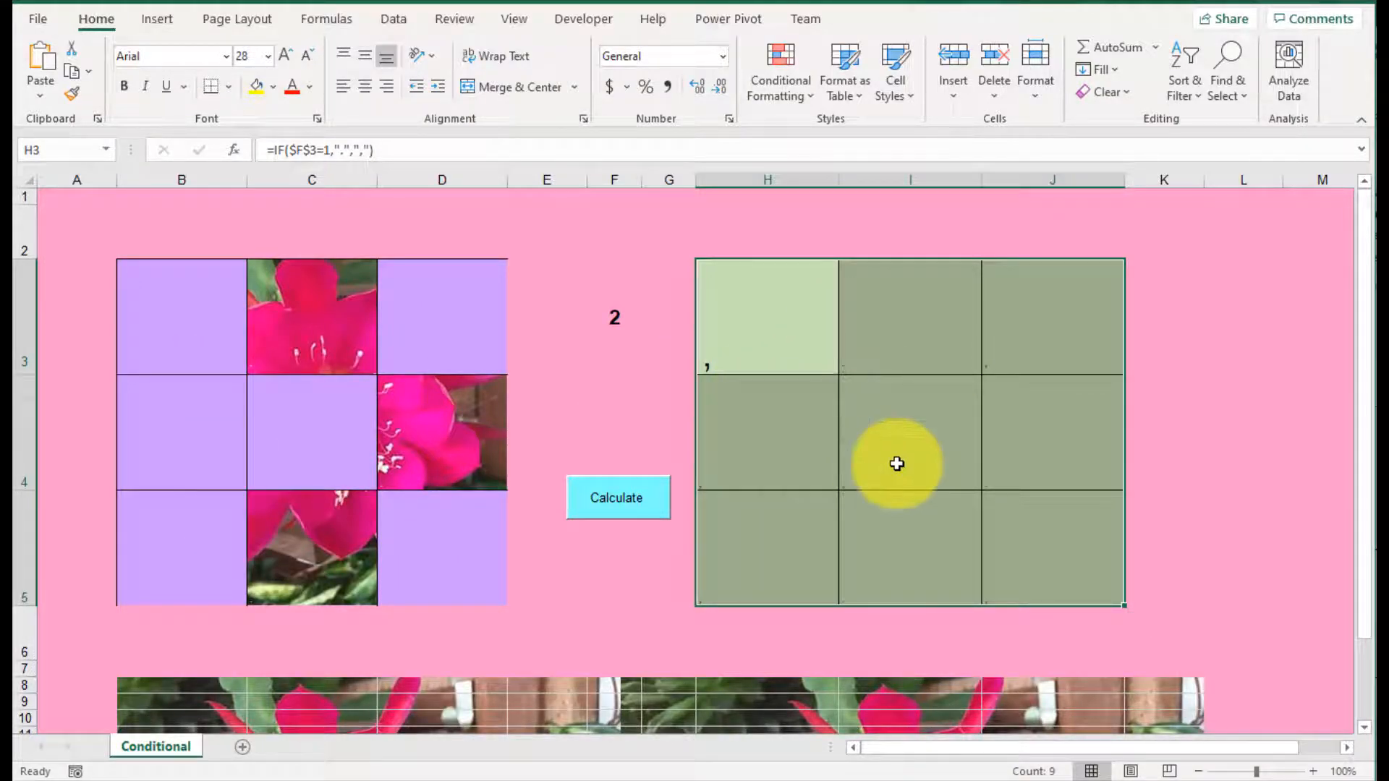
drag(796, 314, 1033, 536)
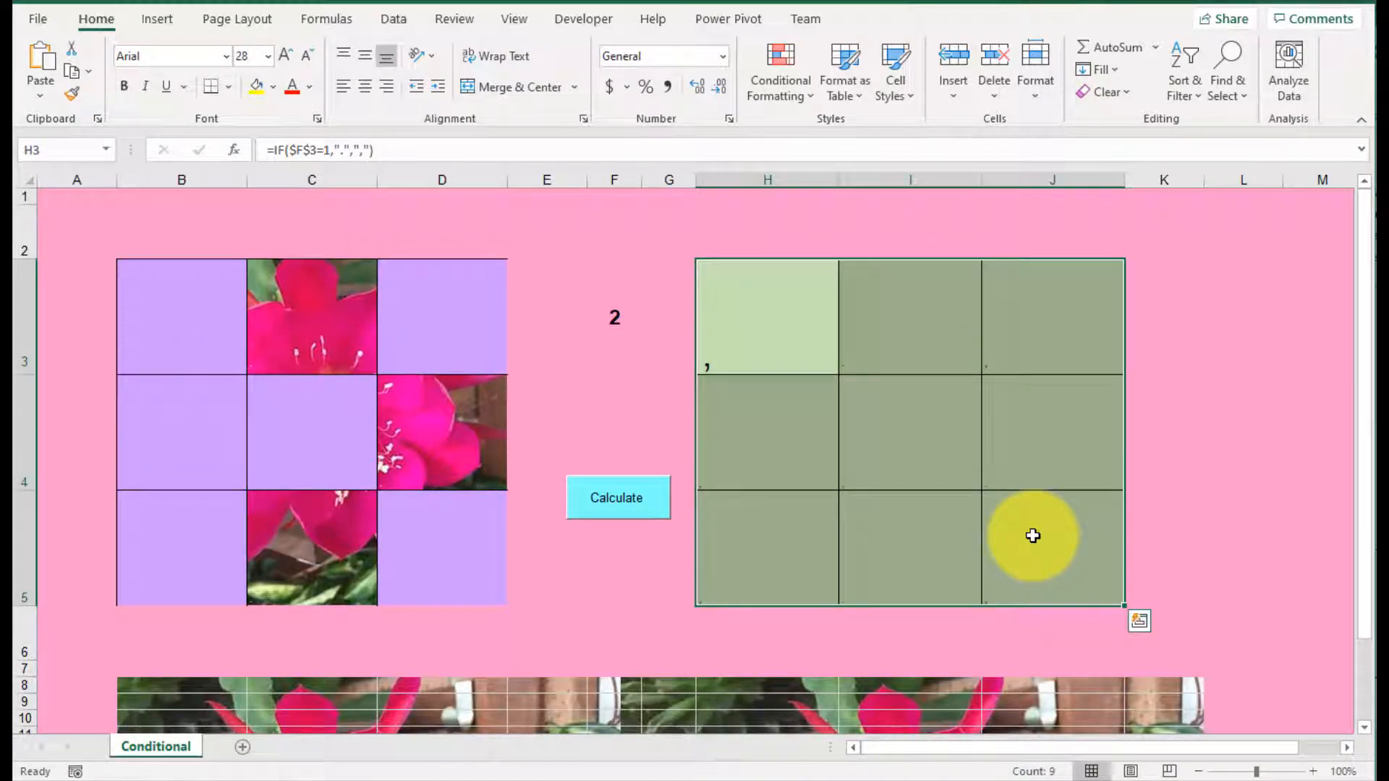
right_click(925, 416)
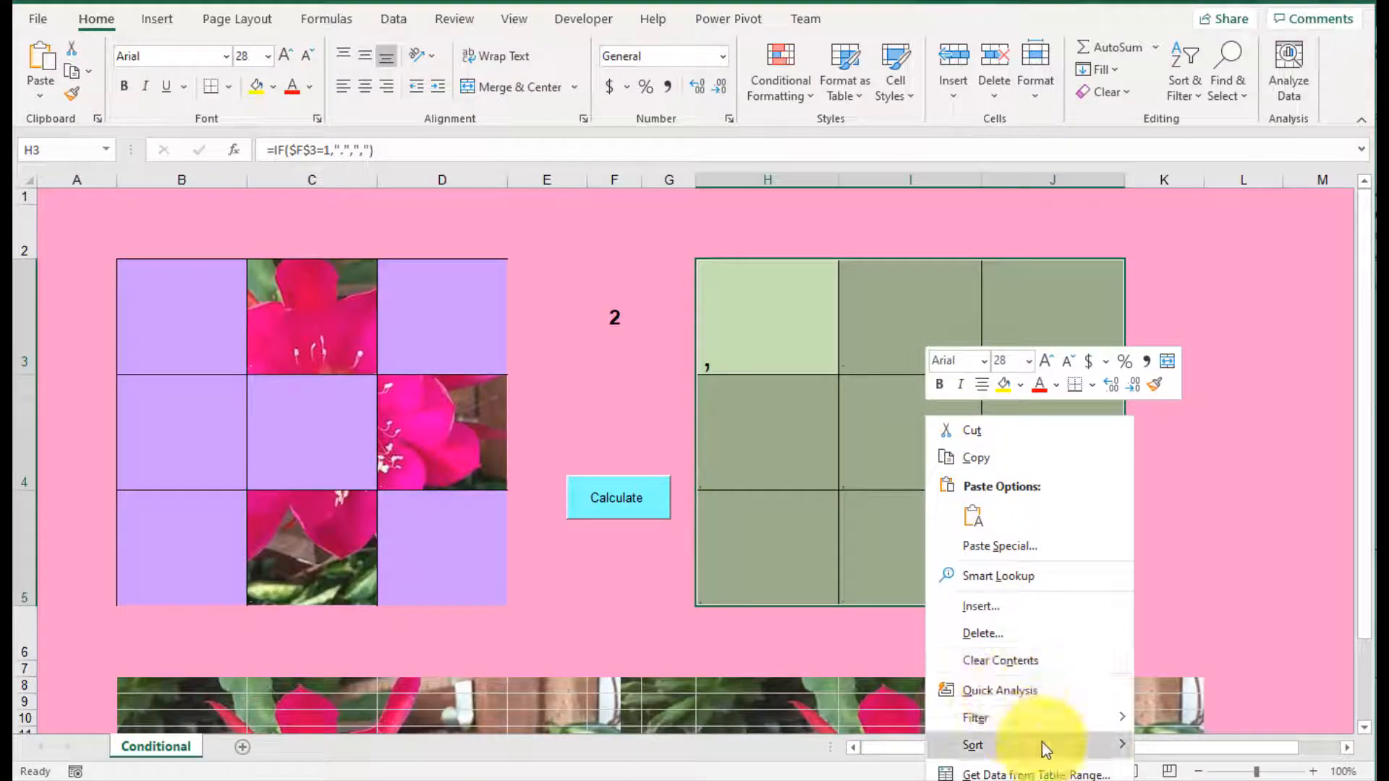
mouse_move(1044, 751)
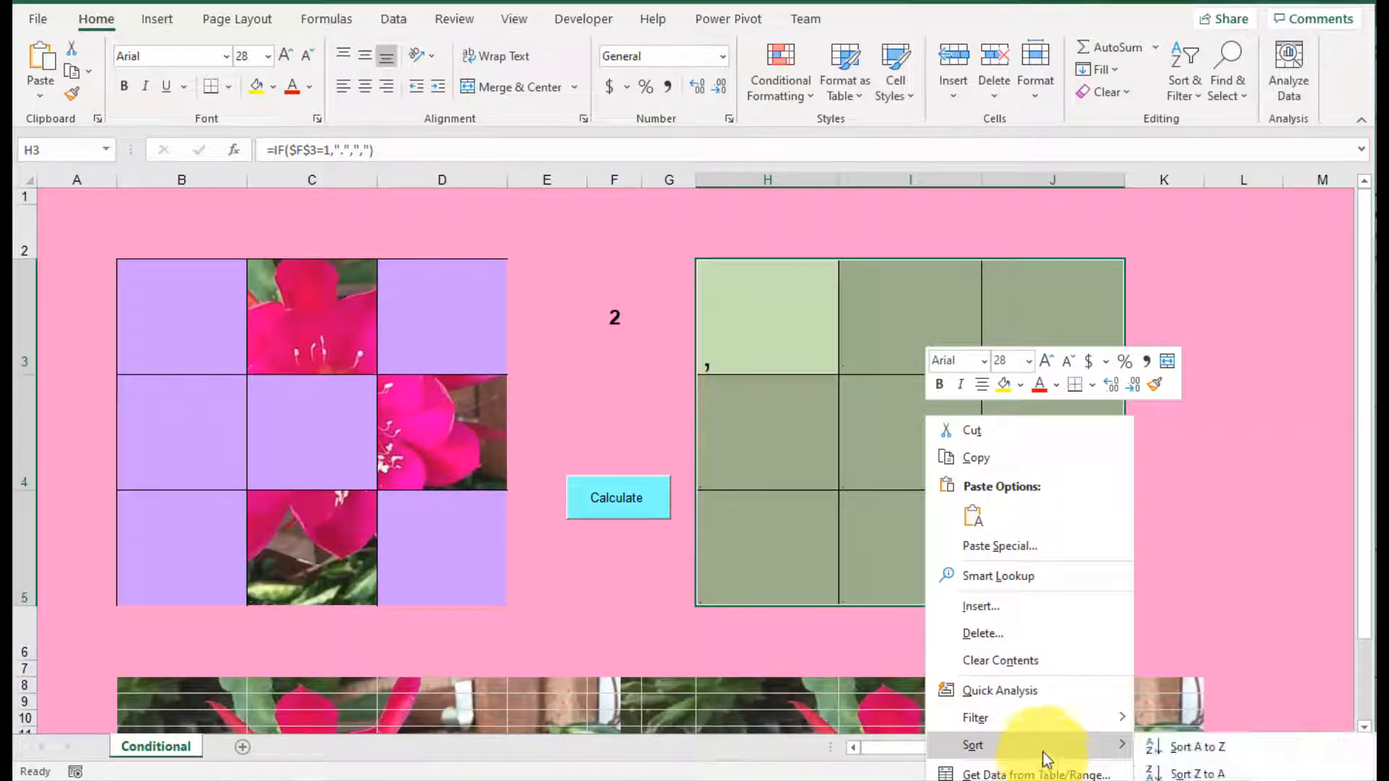
right_click(939, 291)
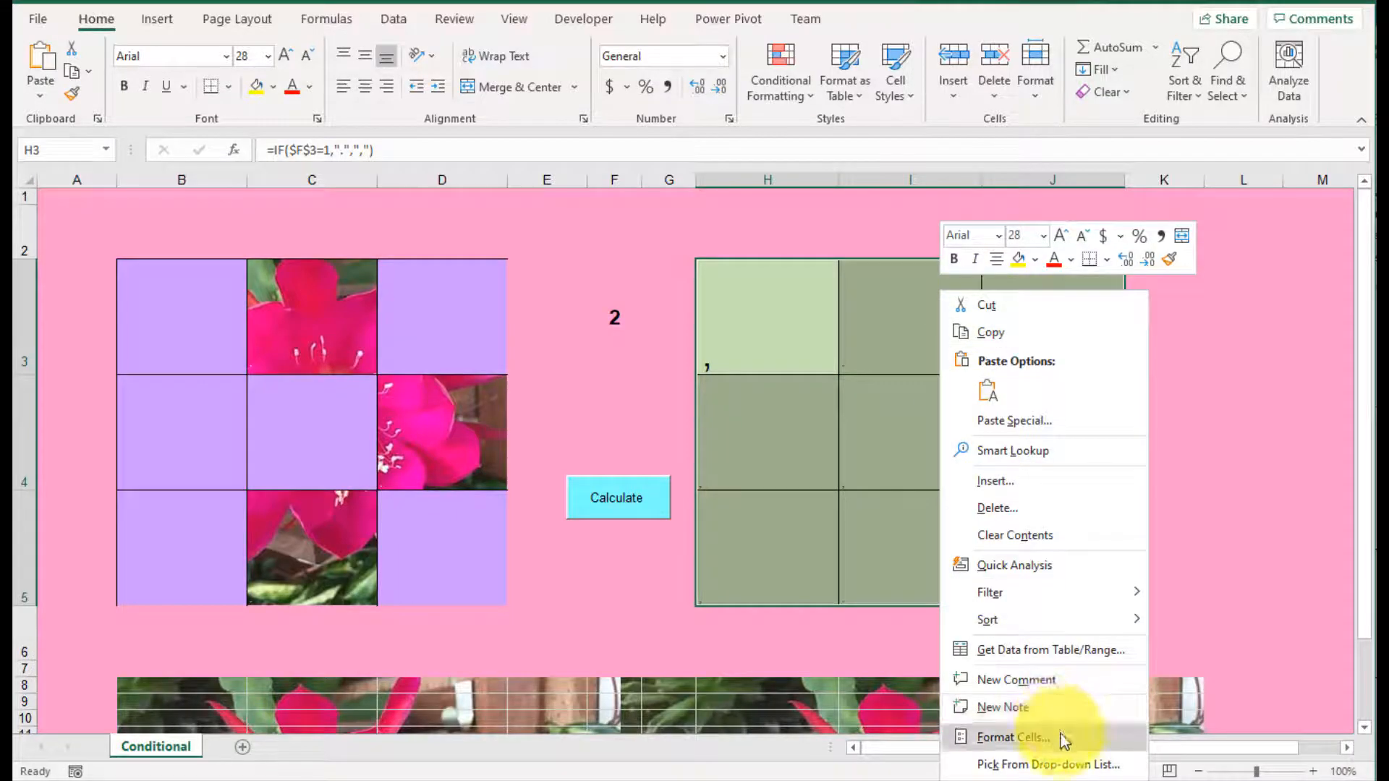
click(995, 737)
drag(1150, 503, 1127, 149)
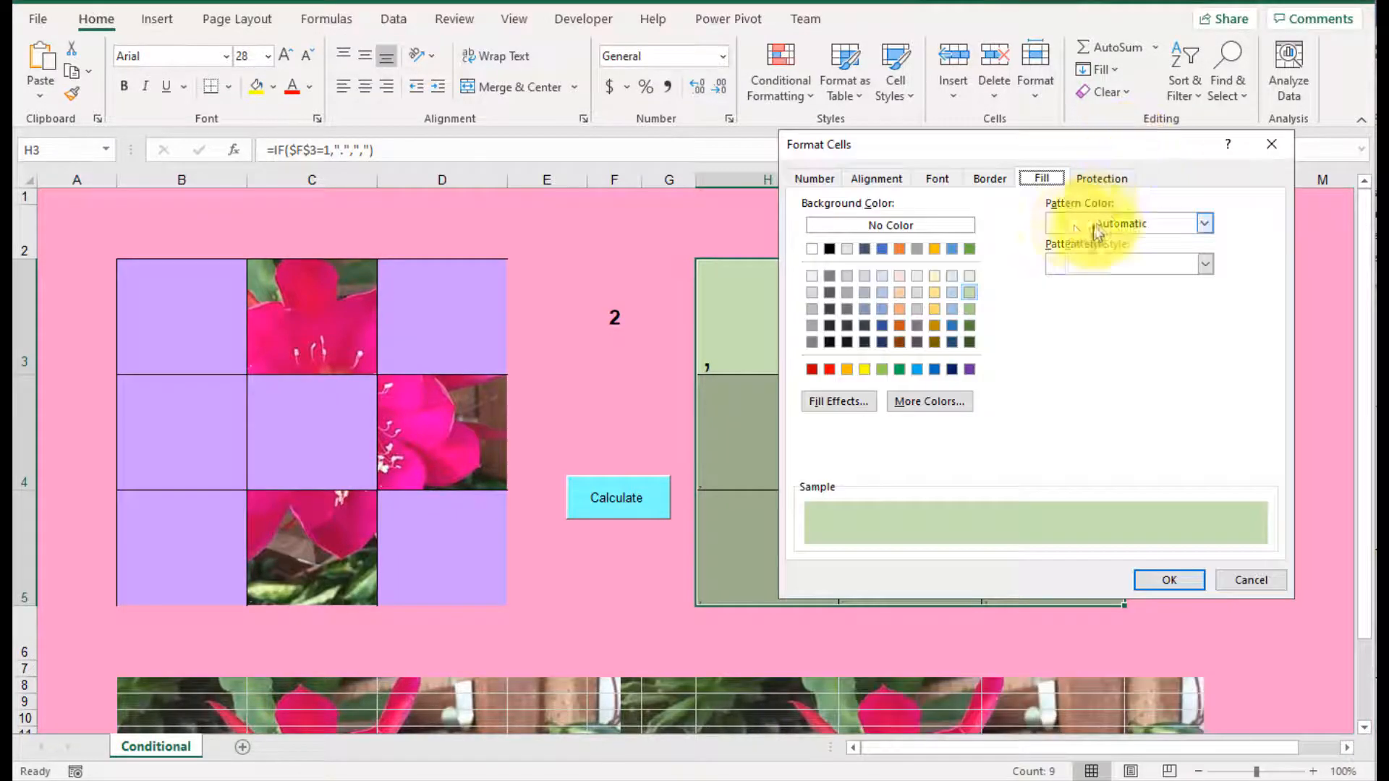
click(941, 179)
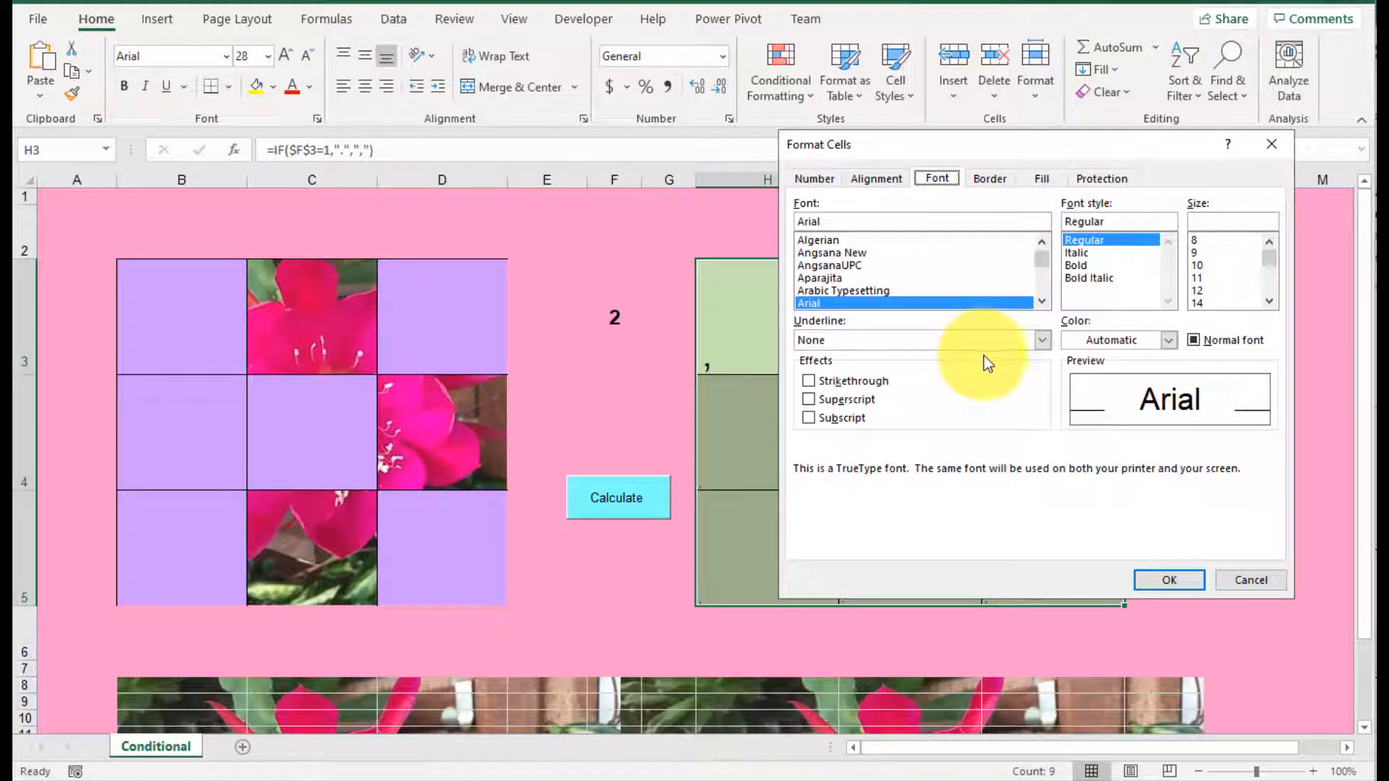
click(1170, 340)
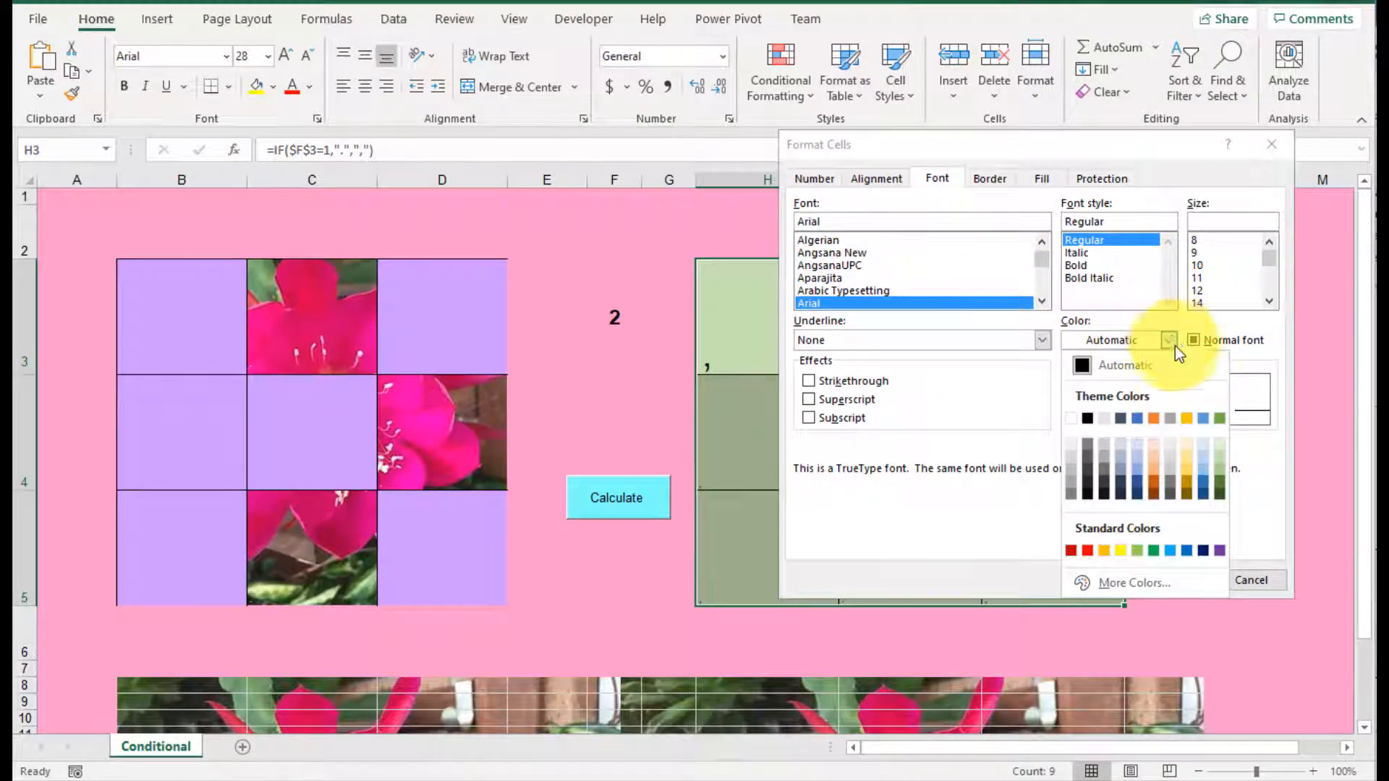
click(1217, 453)
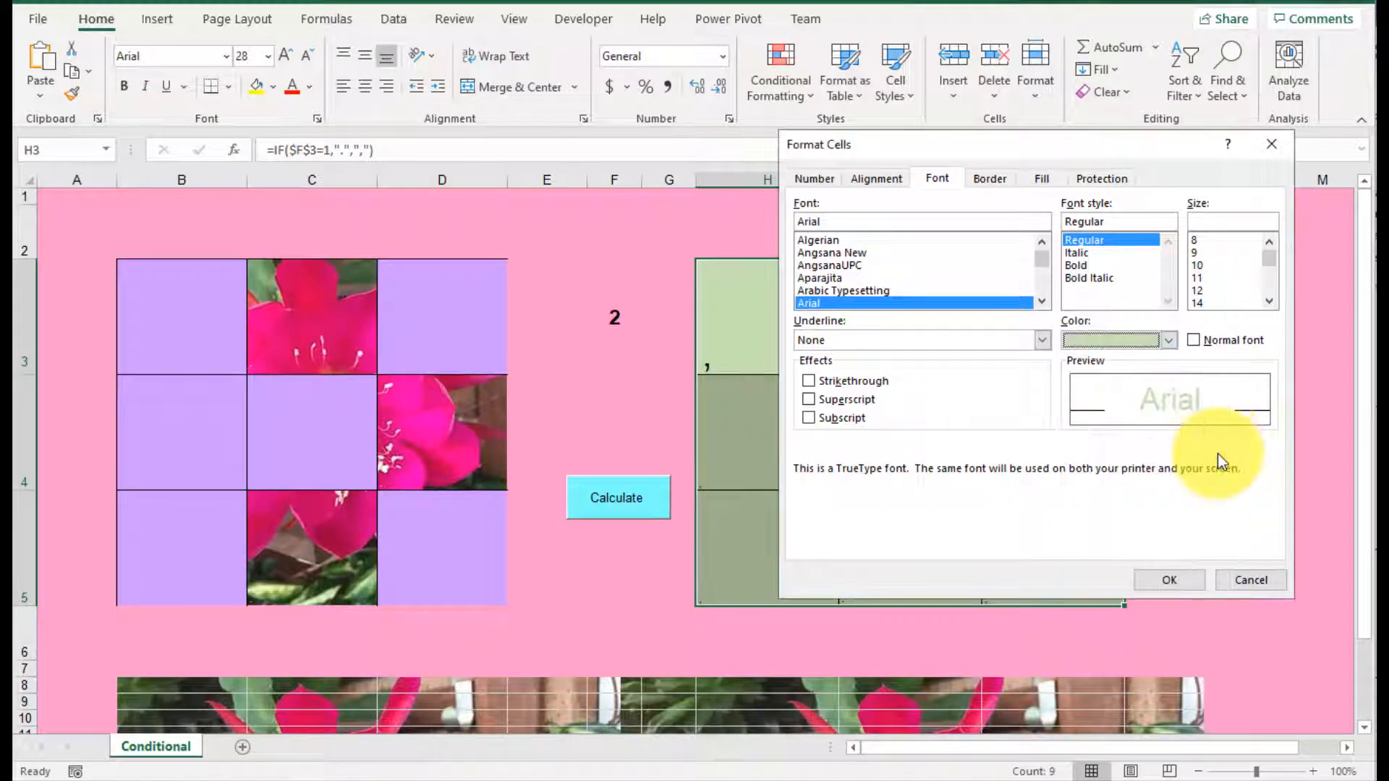
click(1175, 579)
Step: Inspect individual cells of the H3:J5 grid and recalculate the random number in F3 to check that the punctuation marks are hidden
click(958, 419)
click(753, 332)
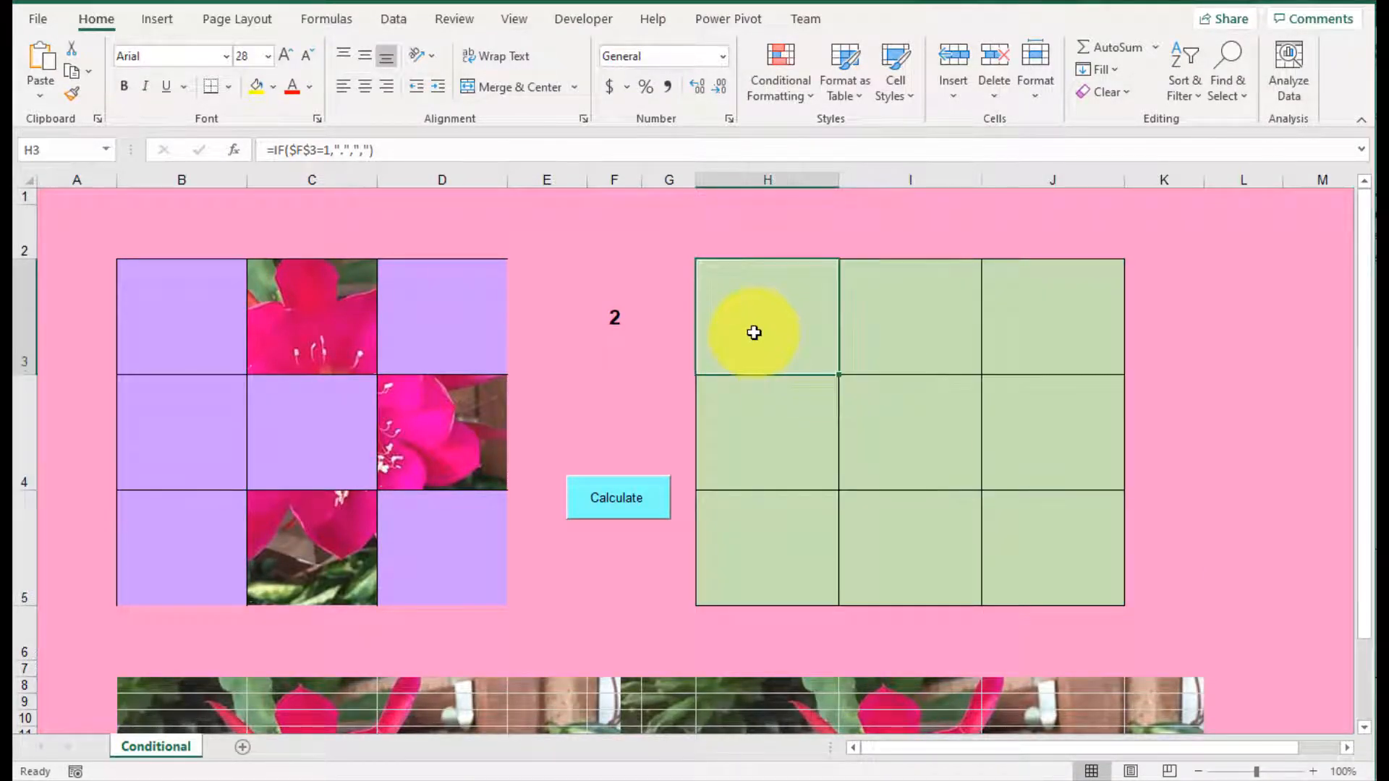
click(881, 332)
click(851, 454)
click(1017, 443)
click(1033, 335)
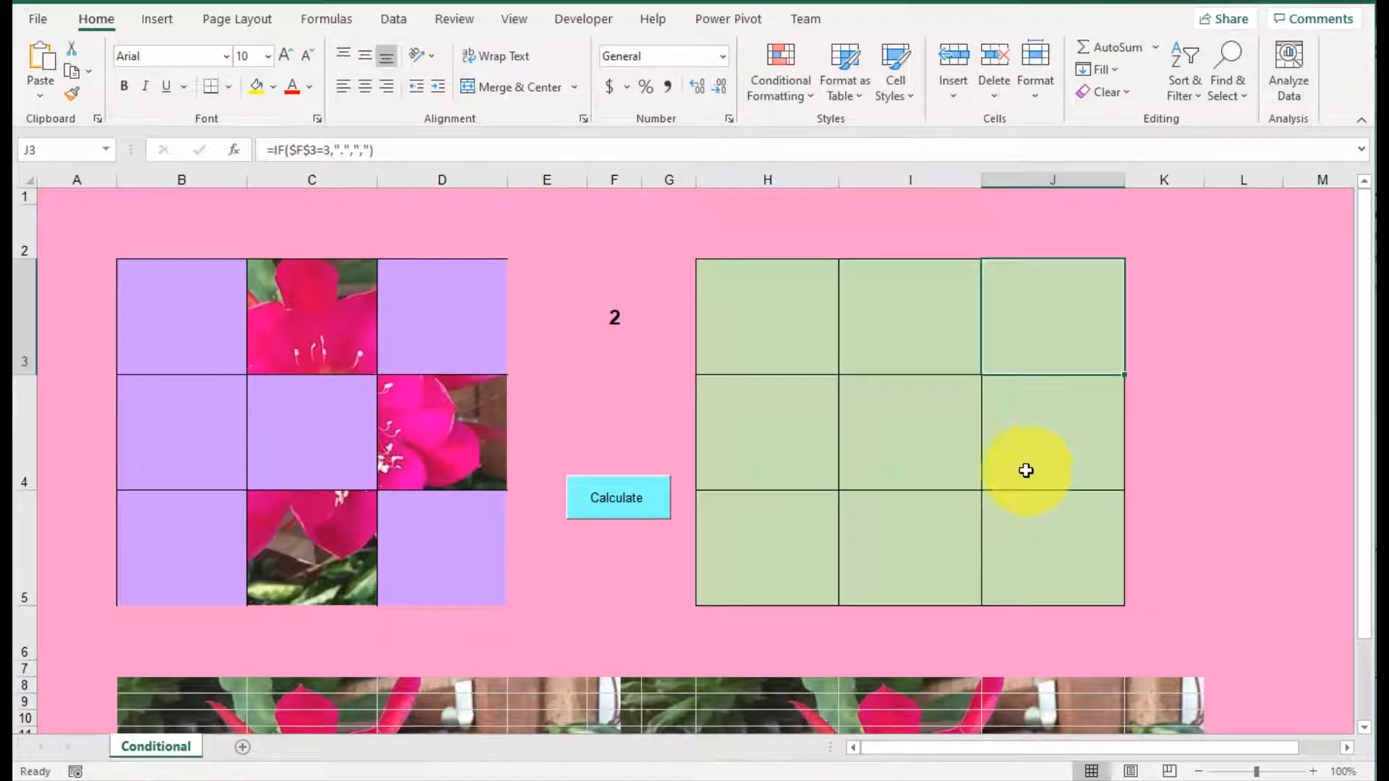
click(628, 503)
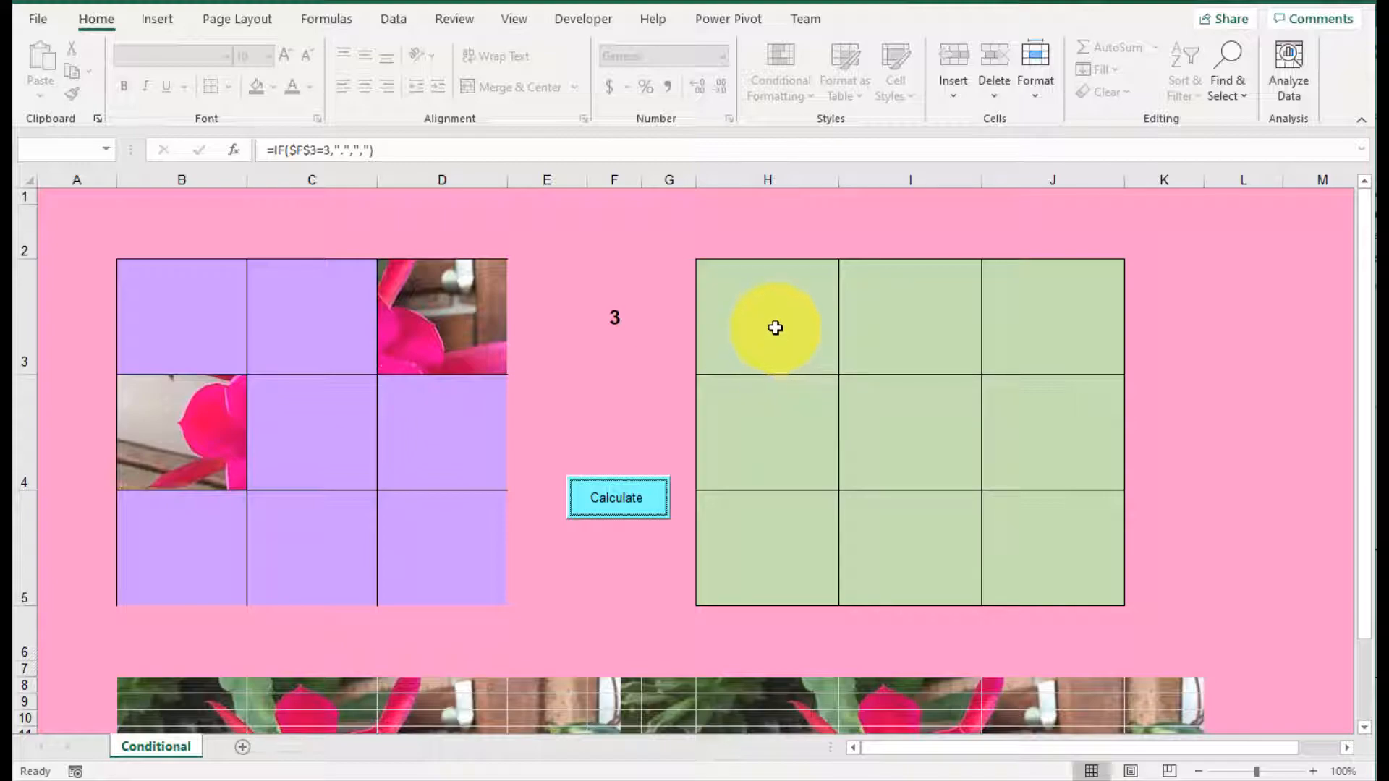
drag(775, 328, 1031, 529)
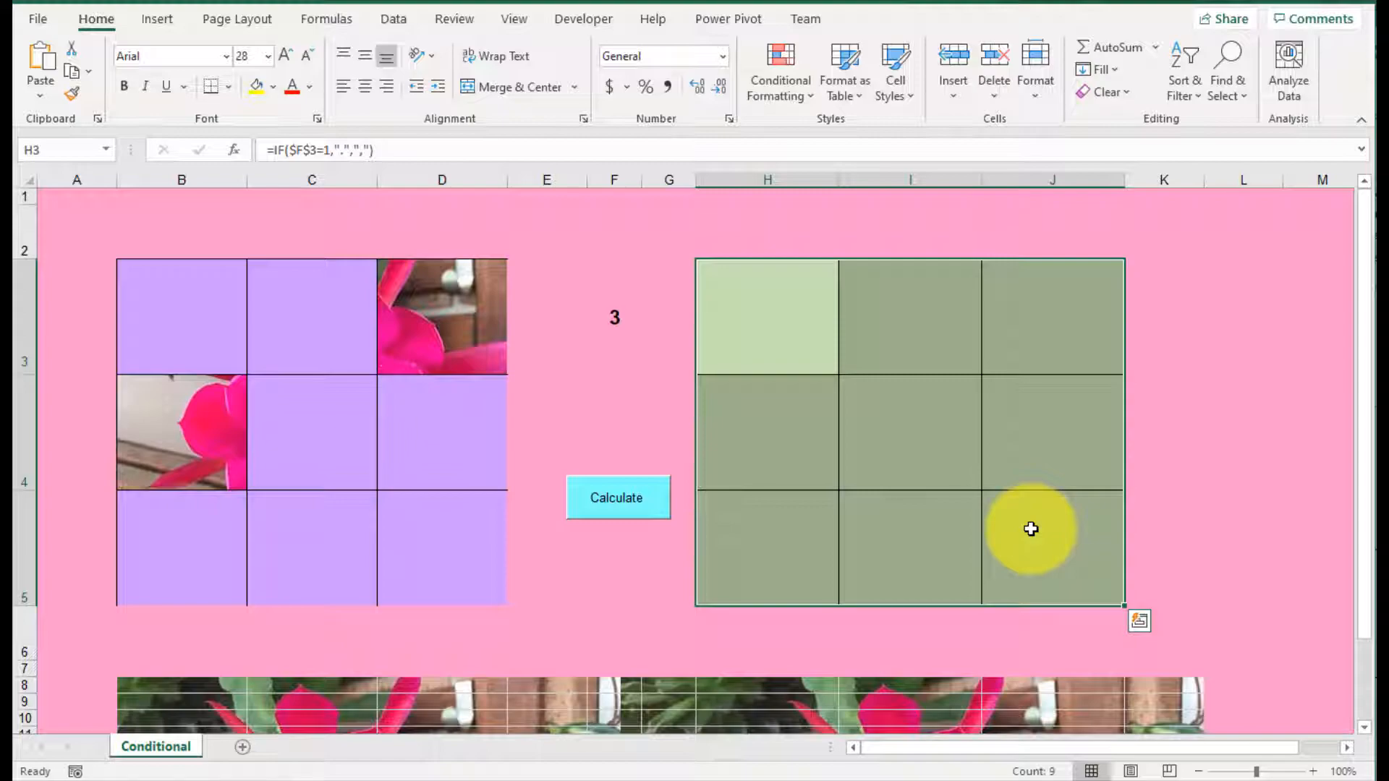
click(800, 437)
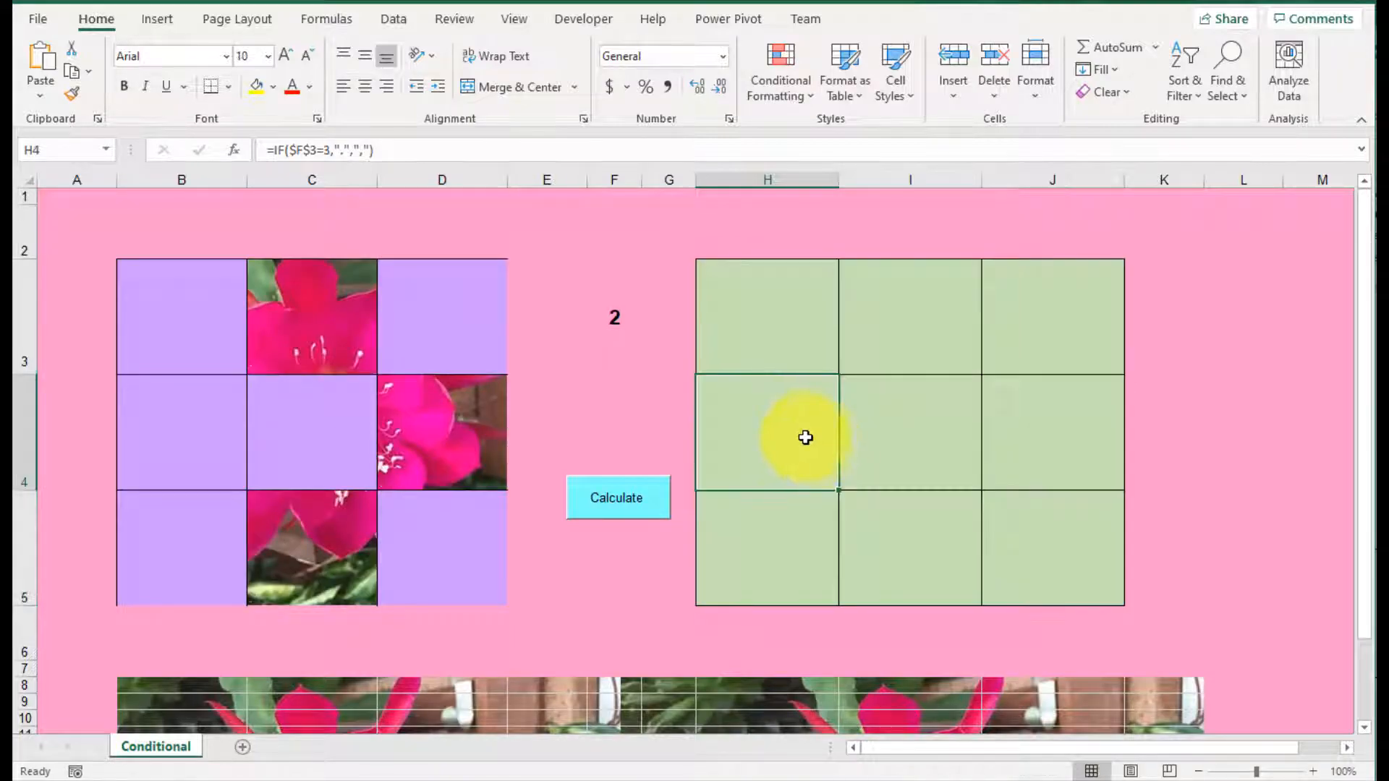
Step: Start a new conditional formatting rule for H3:J5 that formats only cells with specific text containing "."
click(789, 333)
mouse_move(790, 334)
mouse_down()
mouse_move(946, 444)
mouse_move(1050, 565)
mouse_up()
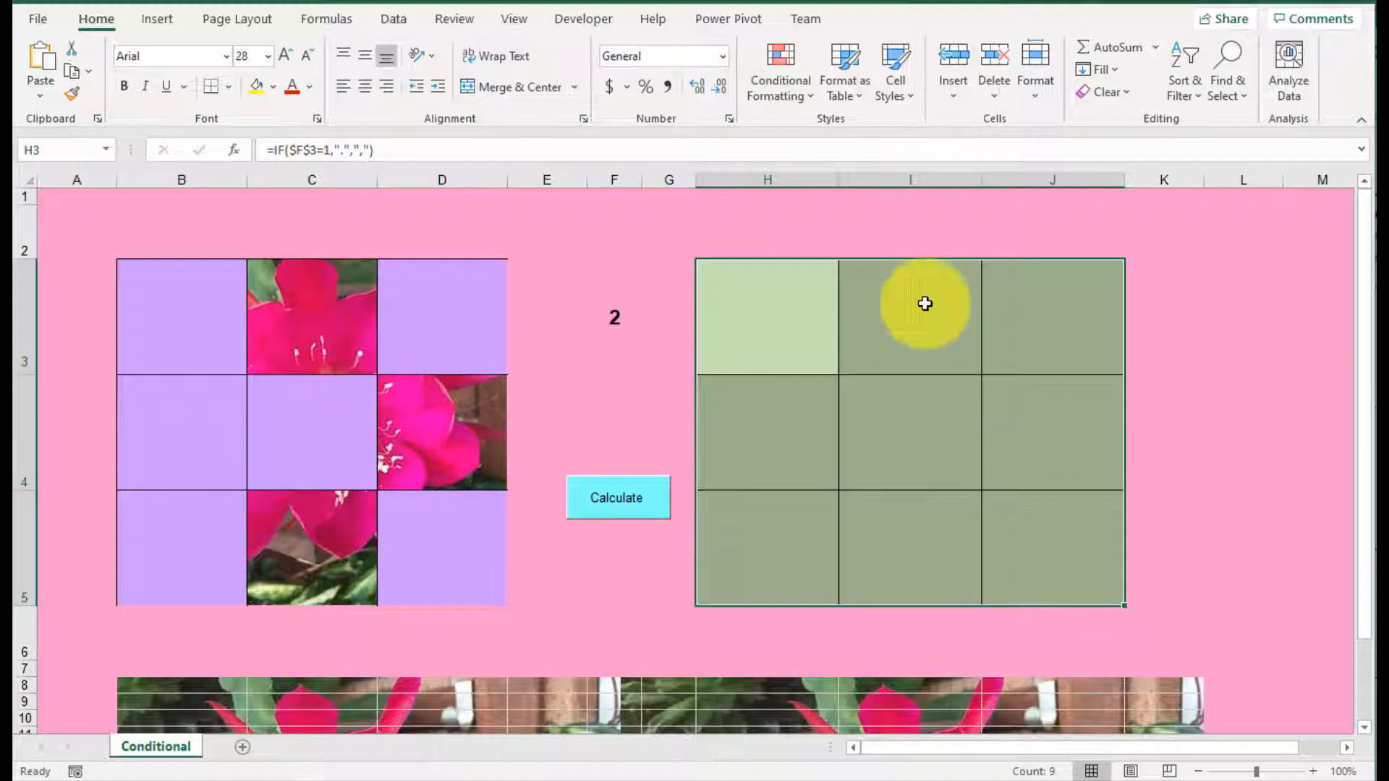
click(799, 98)
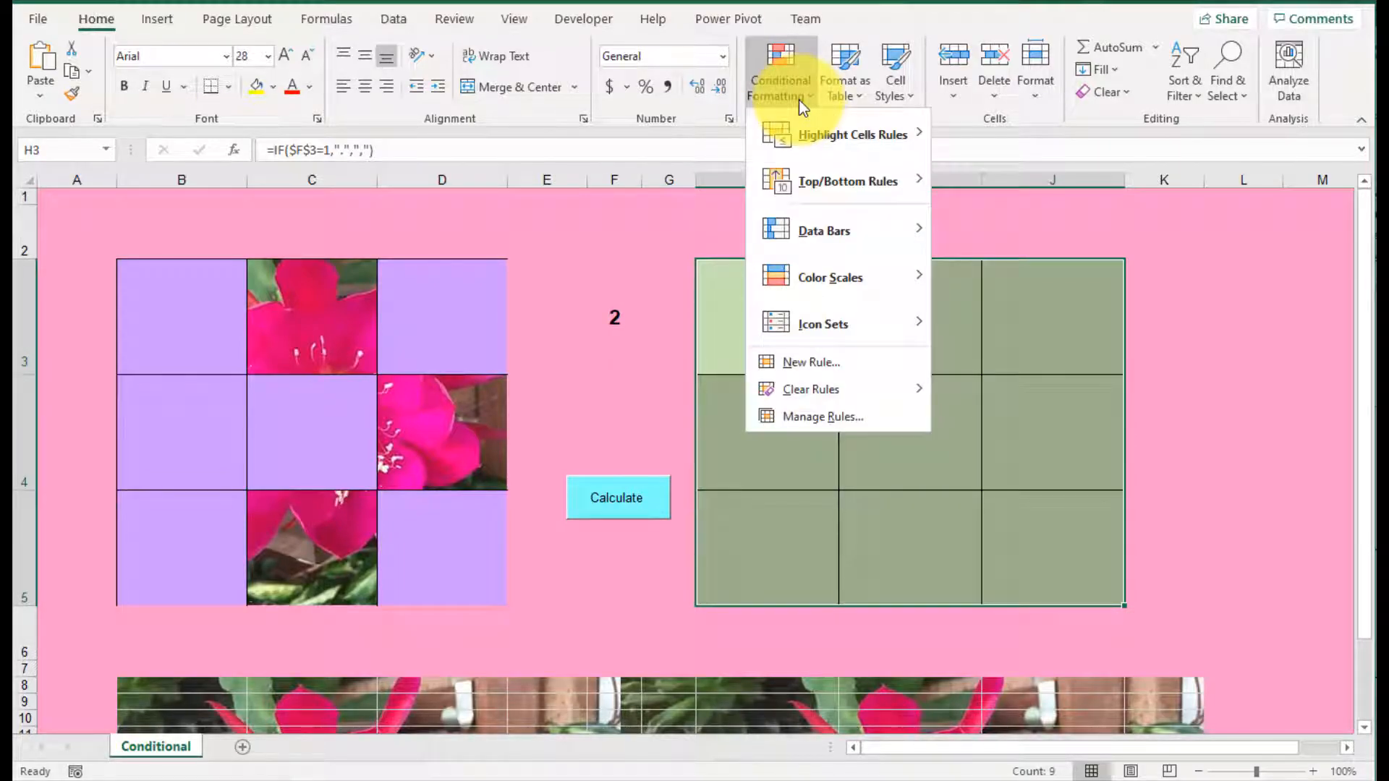
click(843, 411)
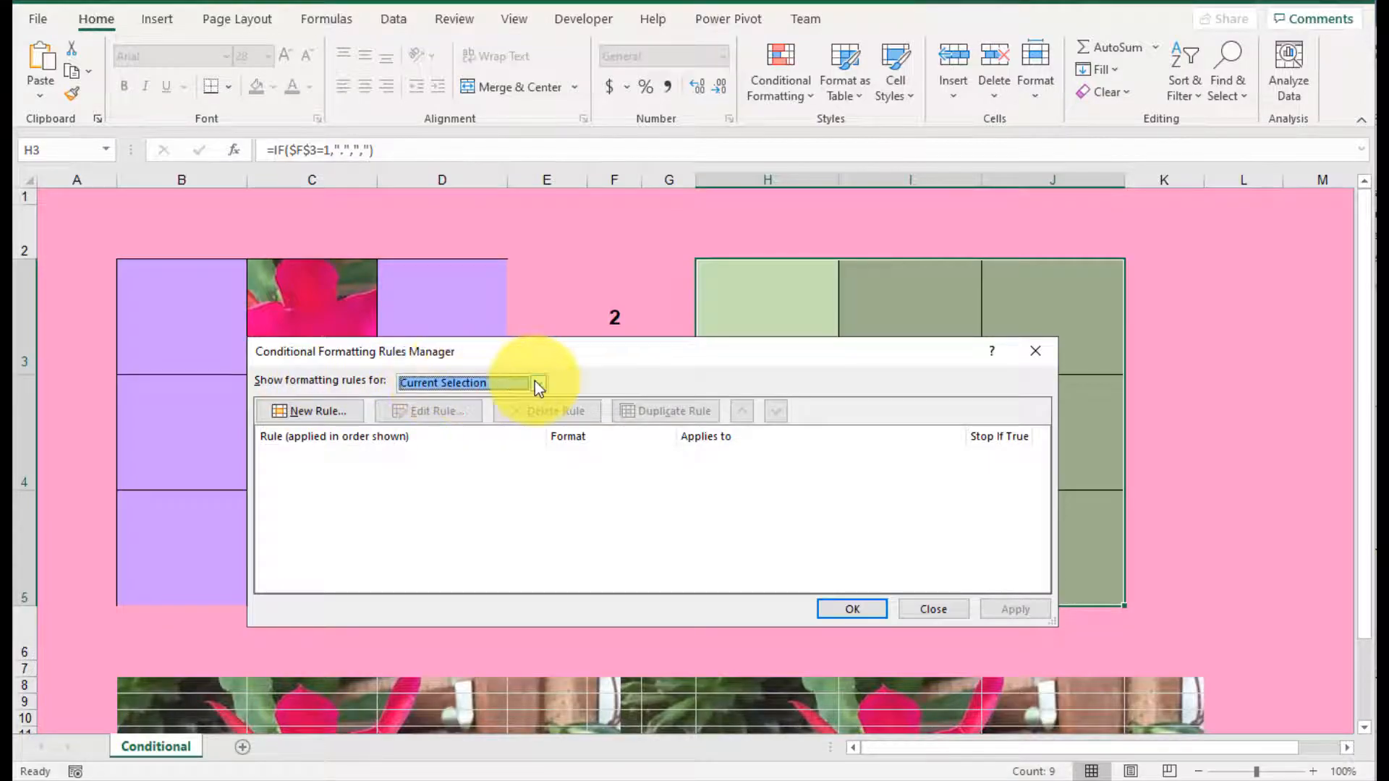
click(311, 412)
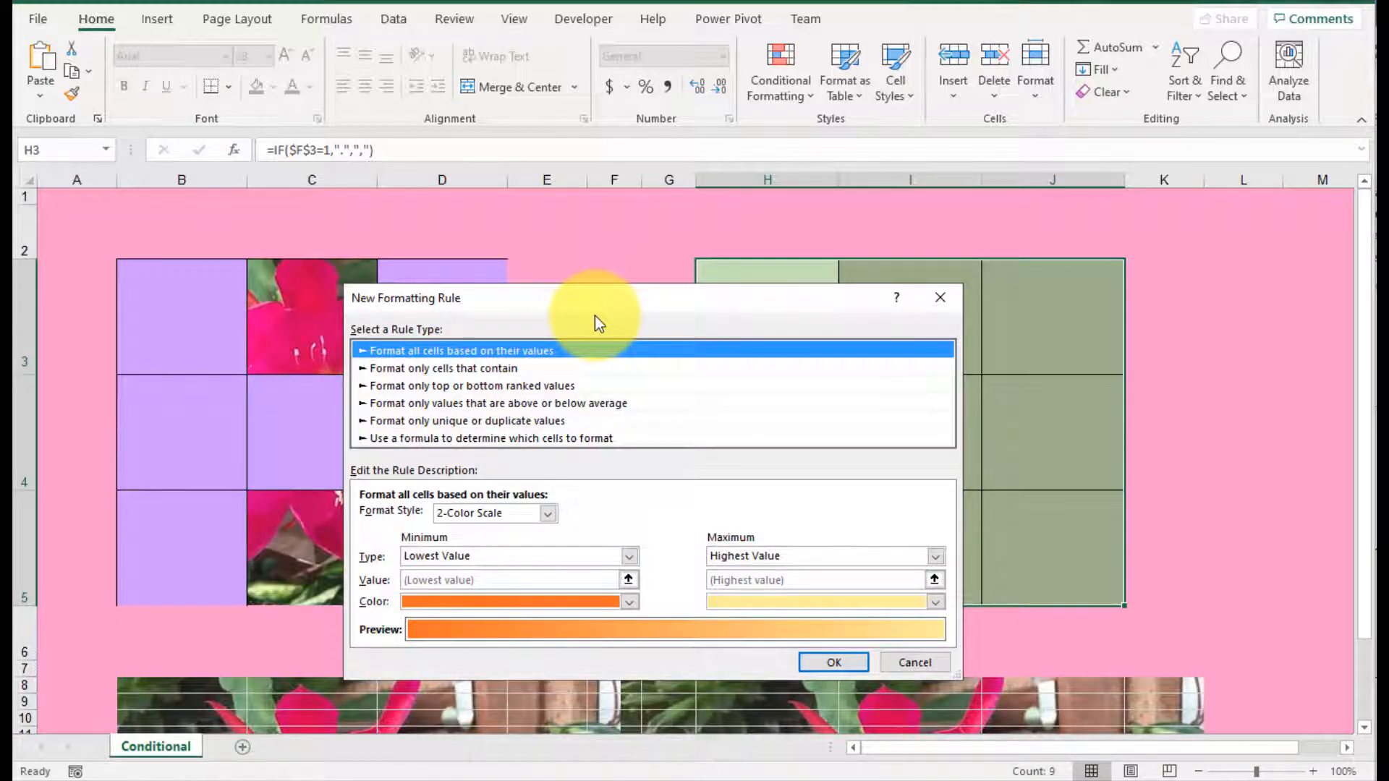
click(453, 369)
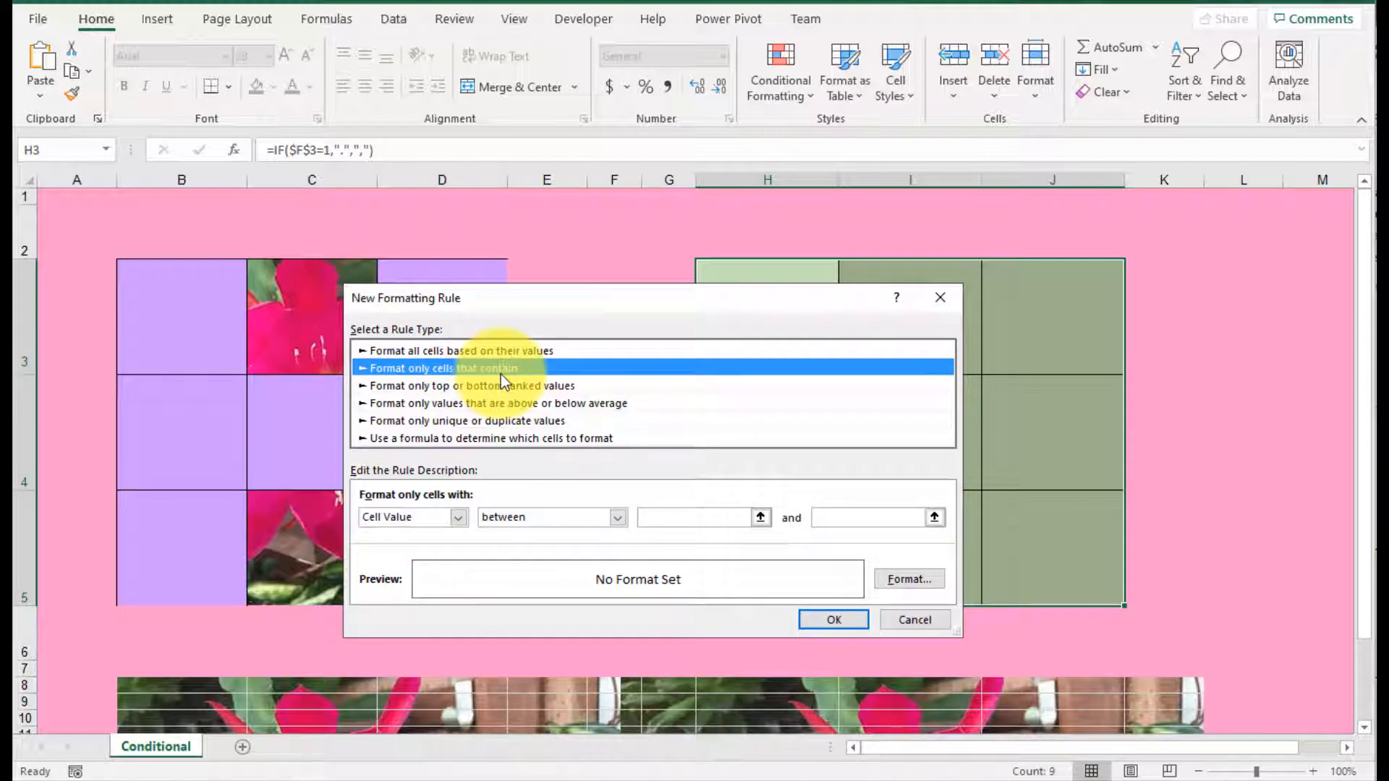
click(460, 518)
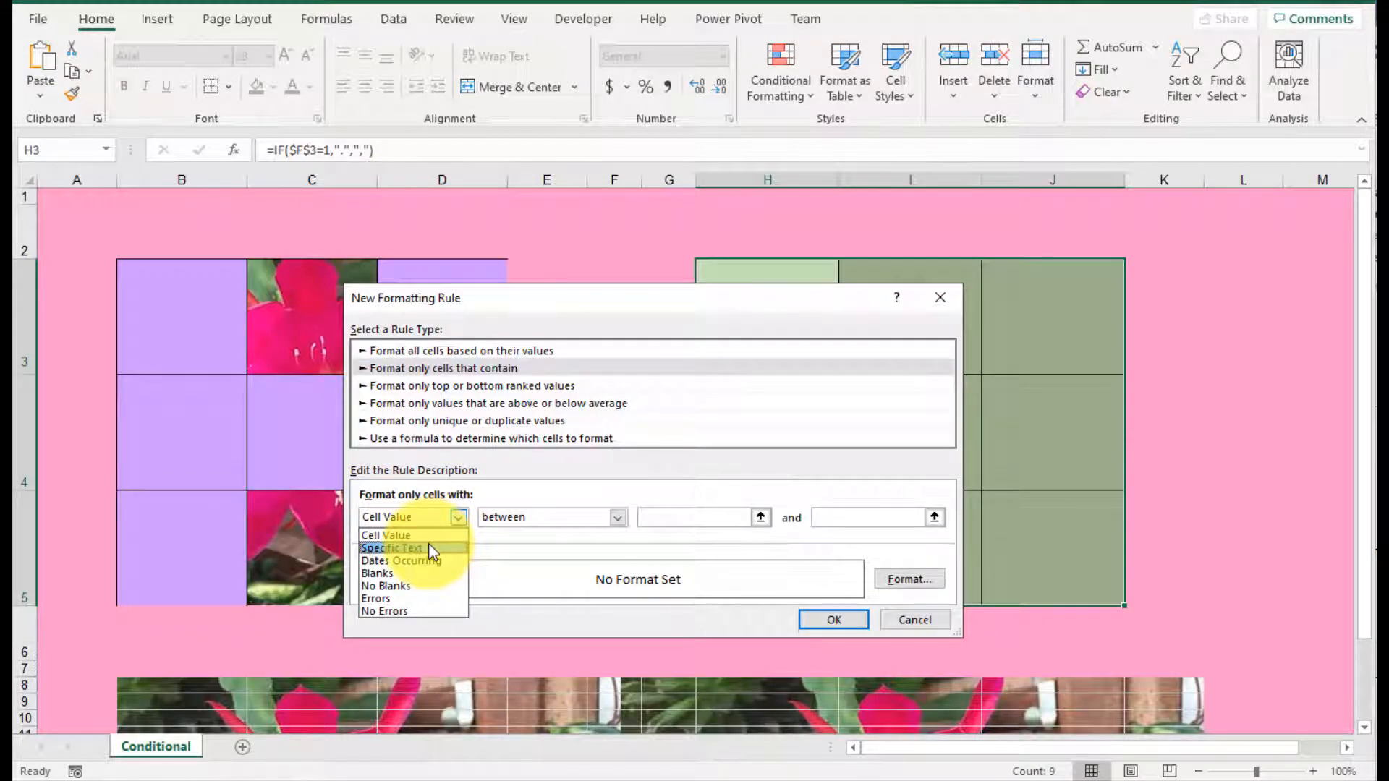
click(432, 548)
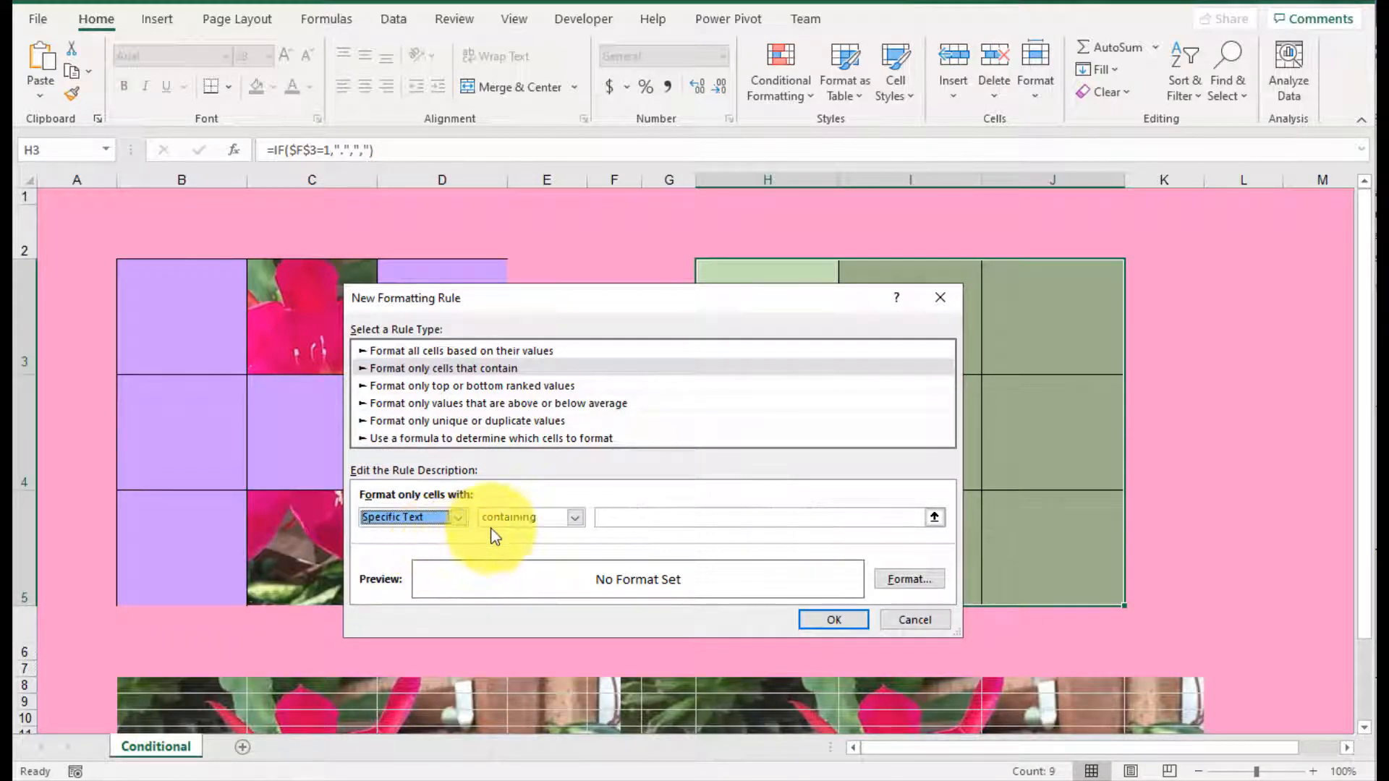
click(651, 519)
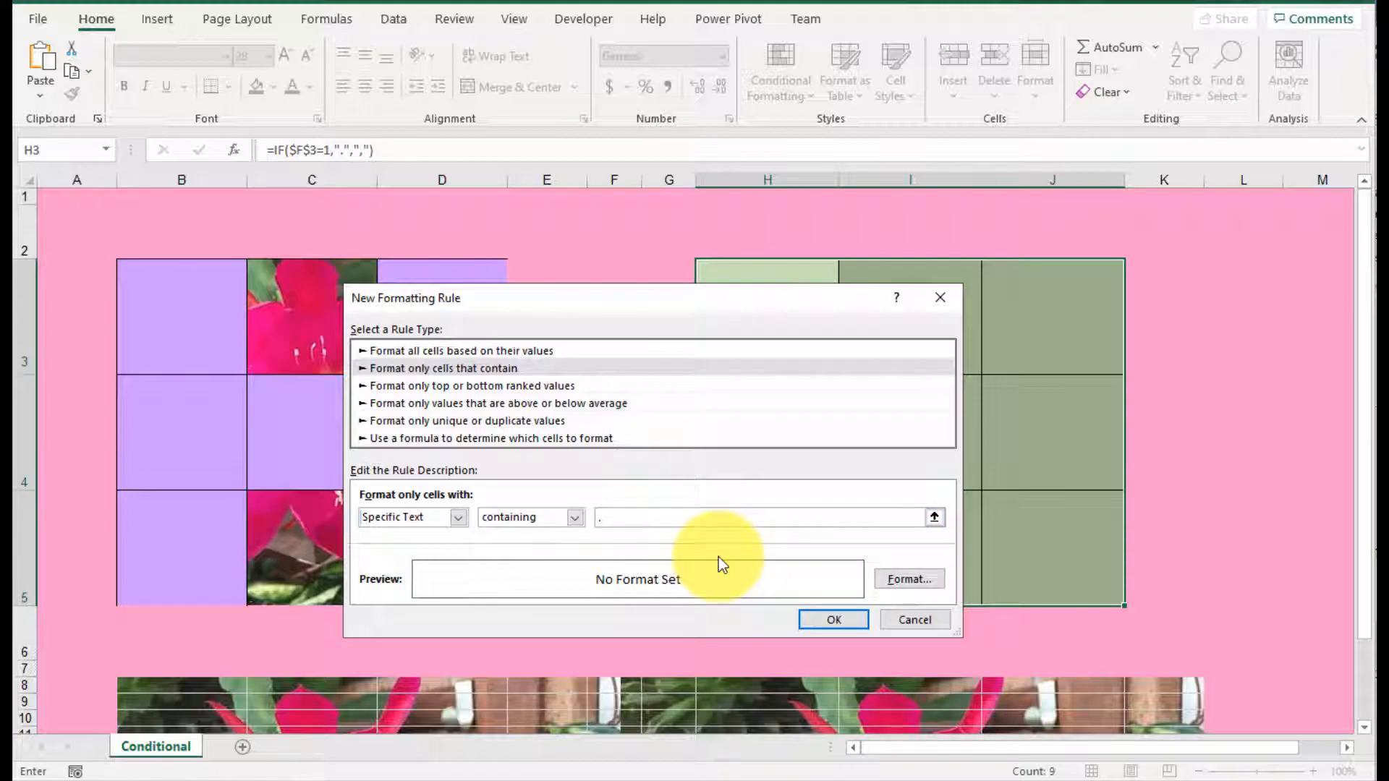
Step: Set the new rule's fill to No Color and apply the rule to H3:J5
click(909, 578)
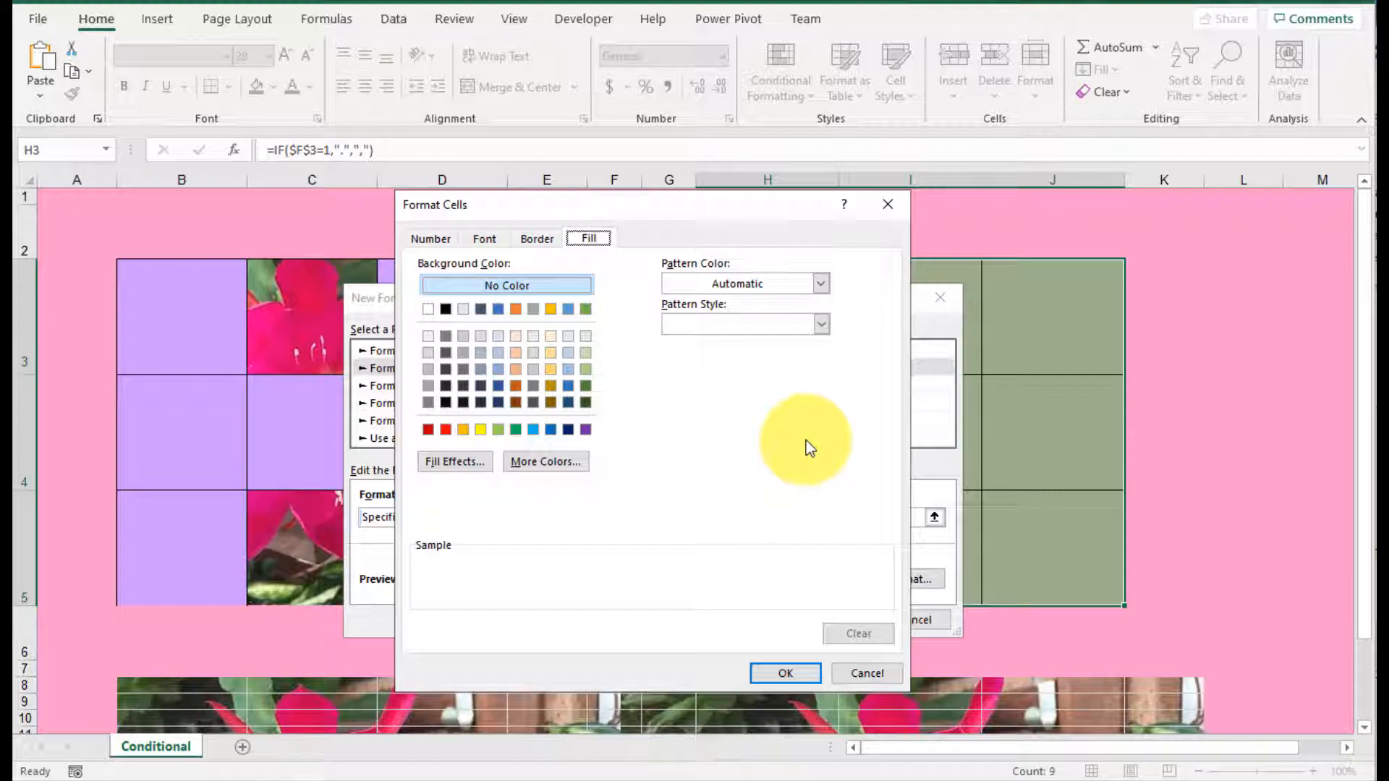
click(571, 285)
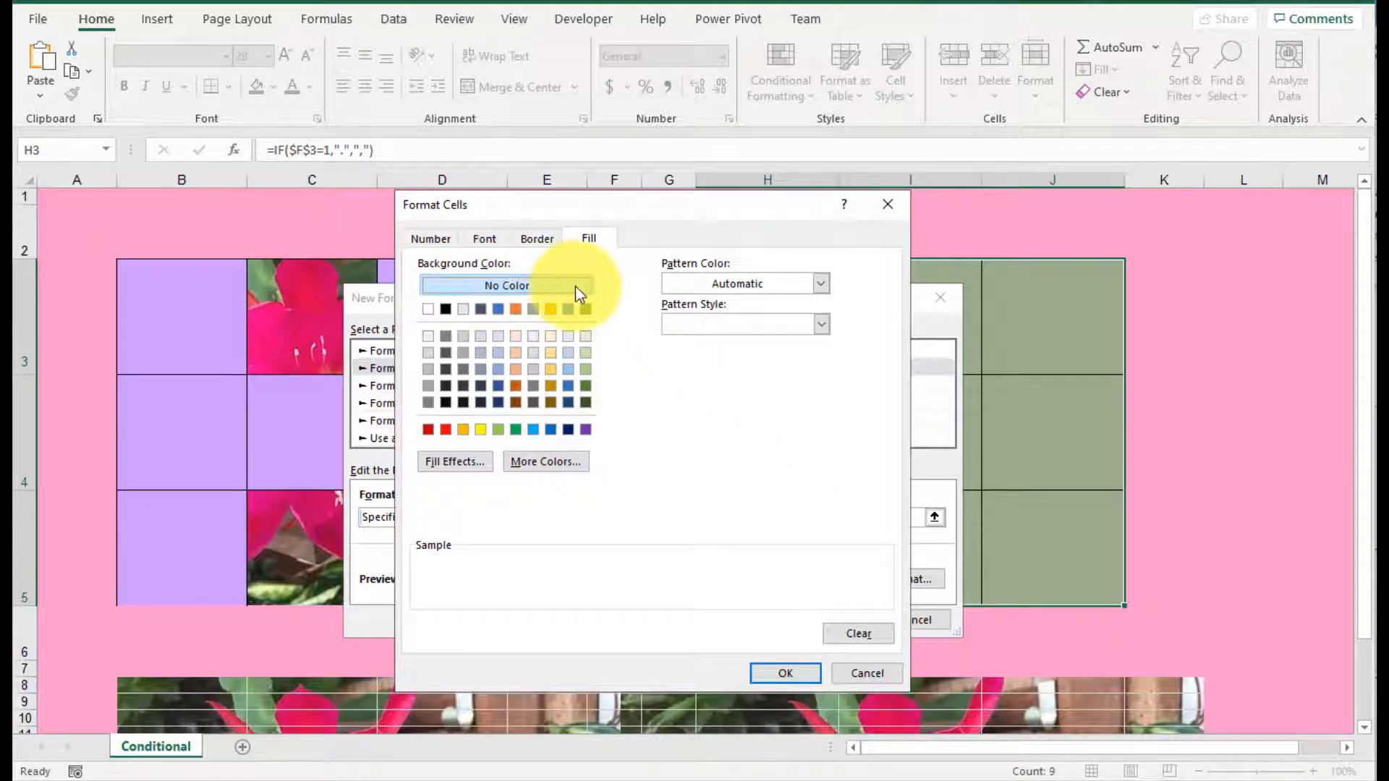
click(798, 674)
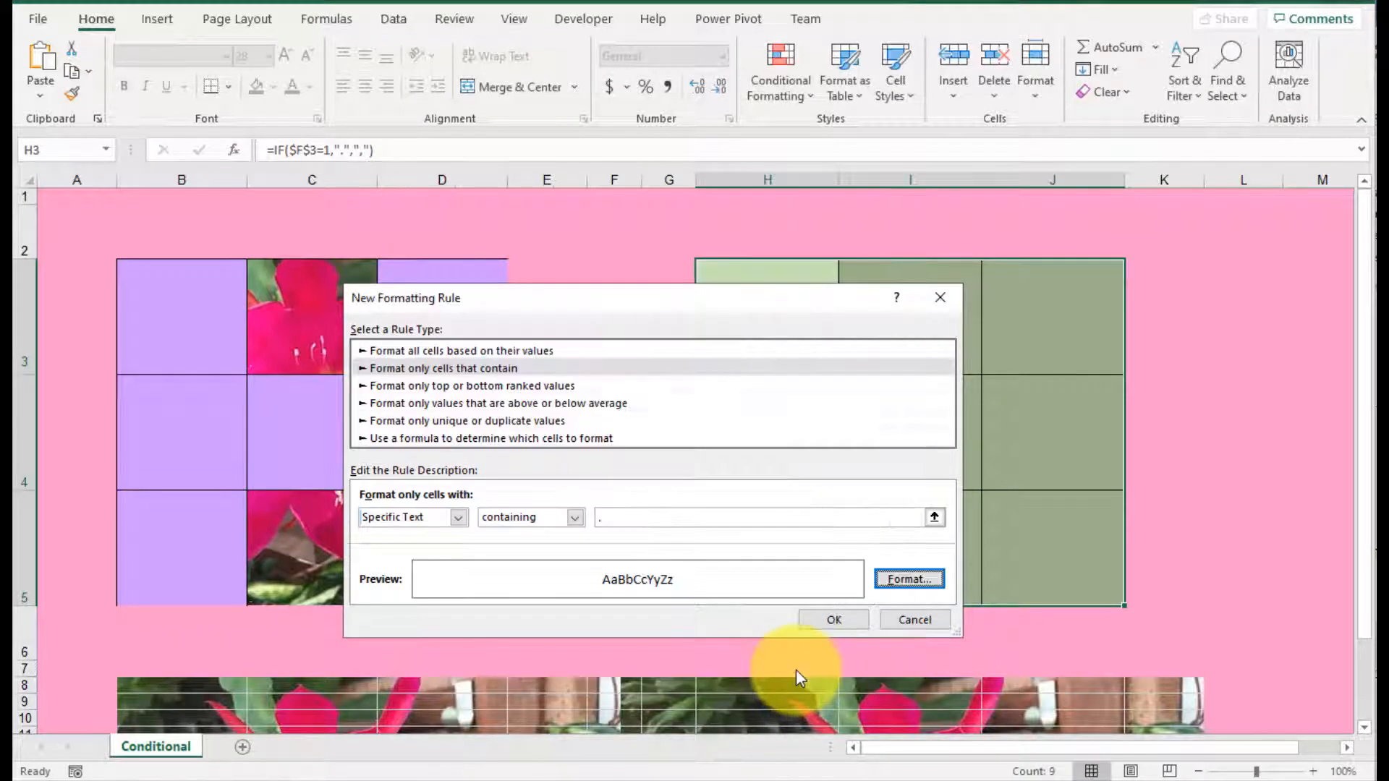
click(836, 628)
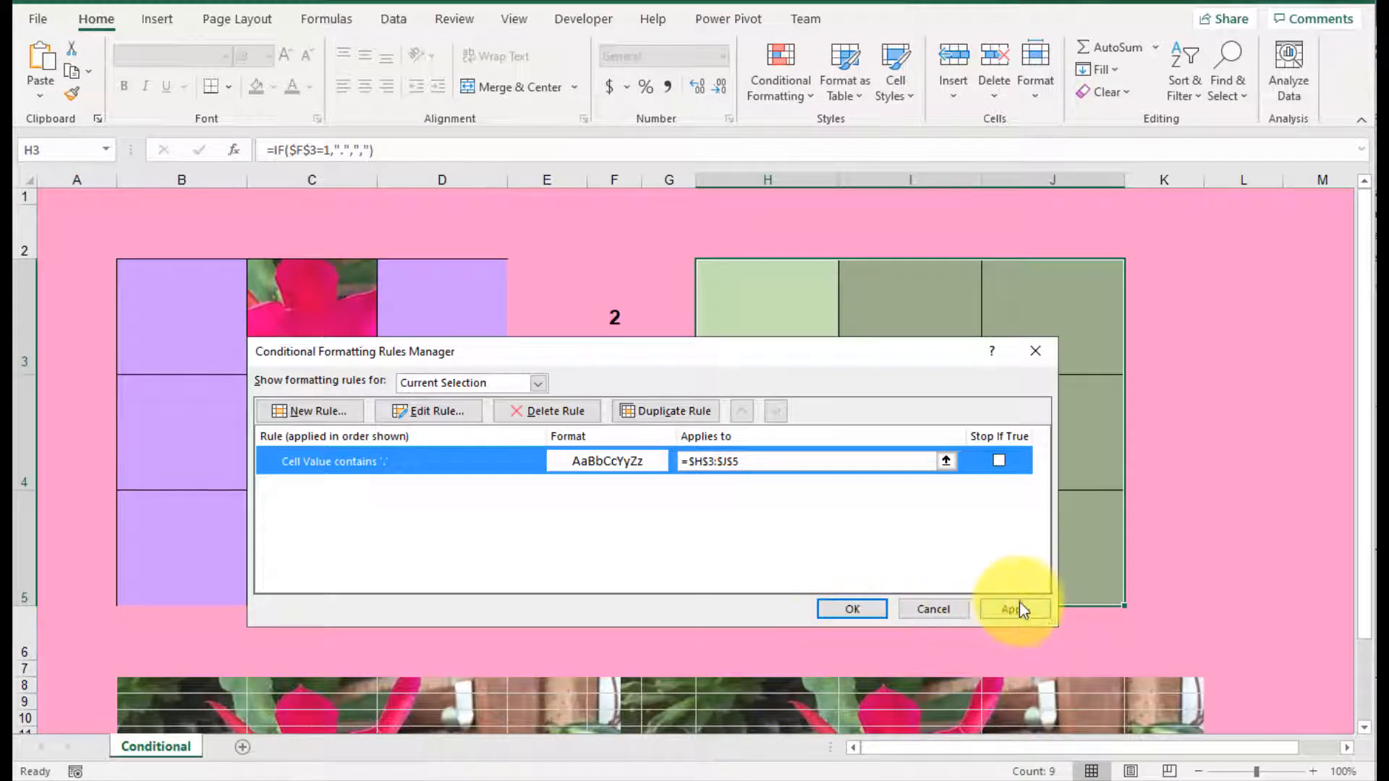
click(1016, 608)
click(853, 609)
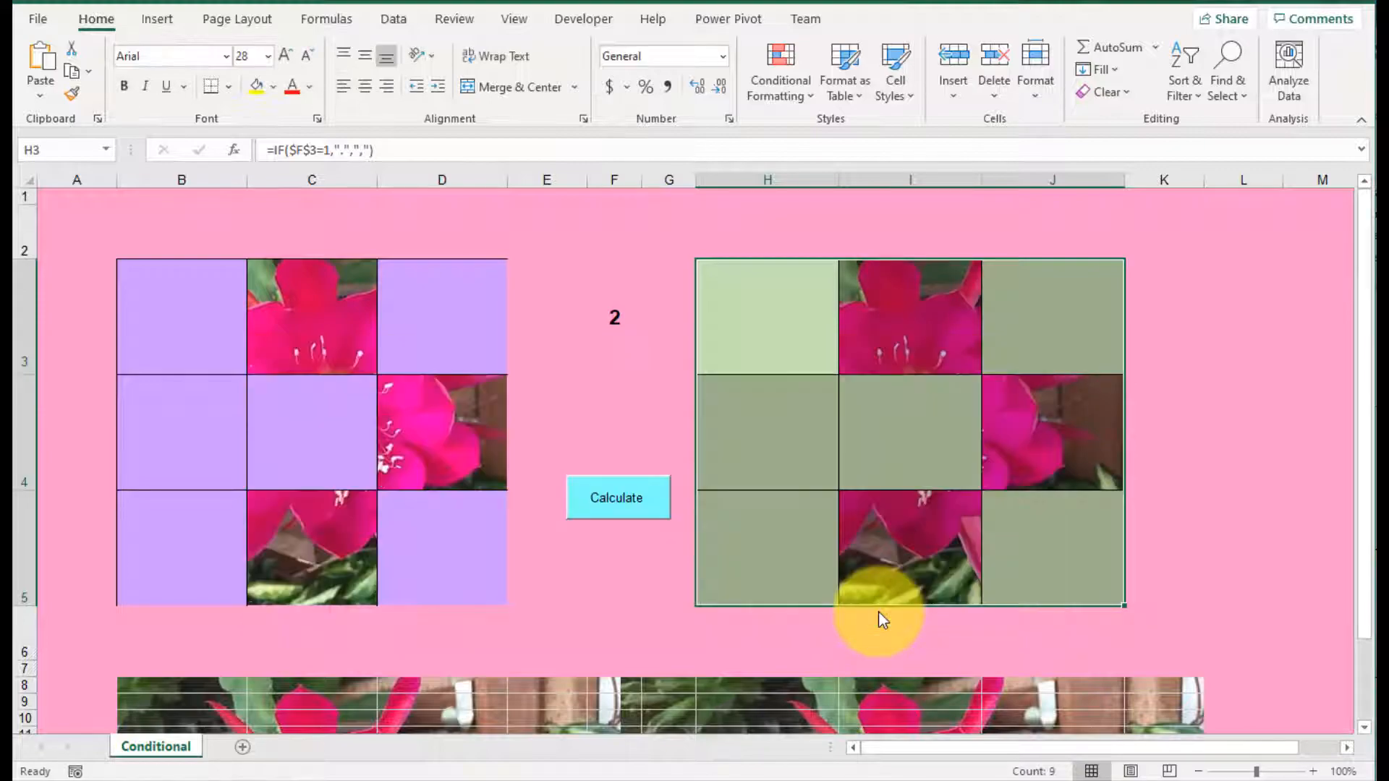
Step: Check the revealed cells I3 and H4 against their formulas, recalculating the random number in F3 between them
click(909, 327)
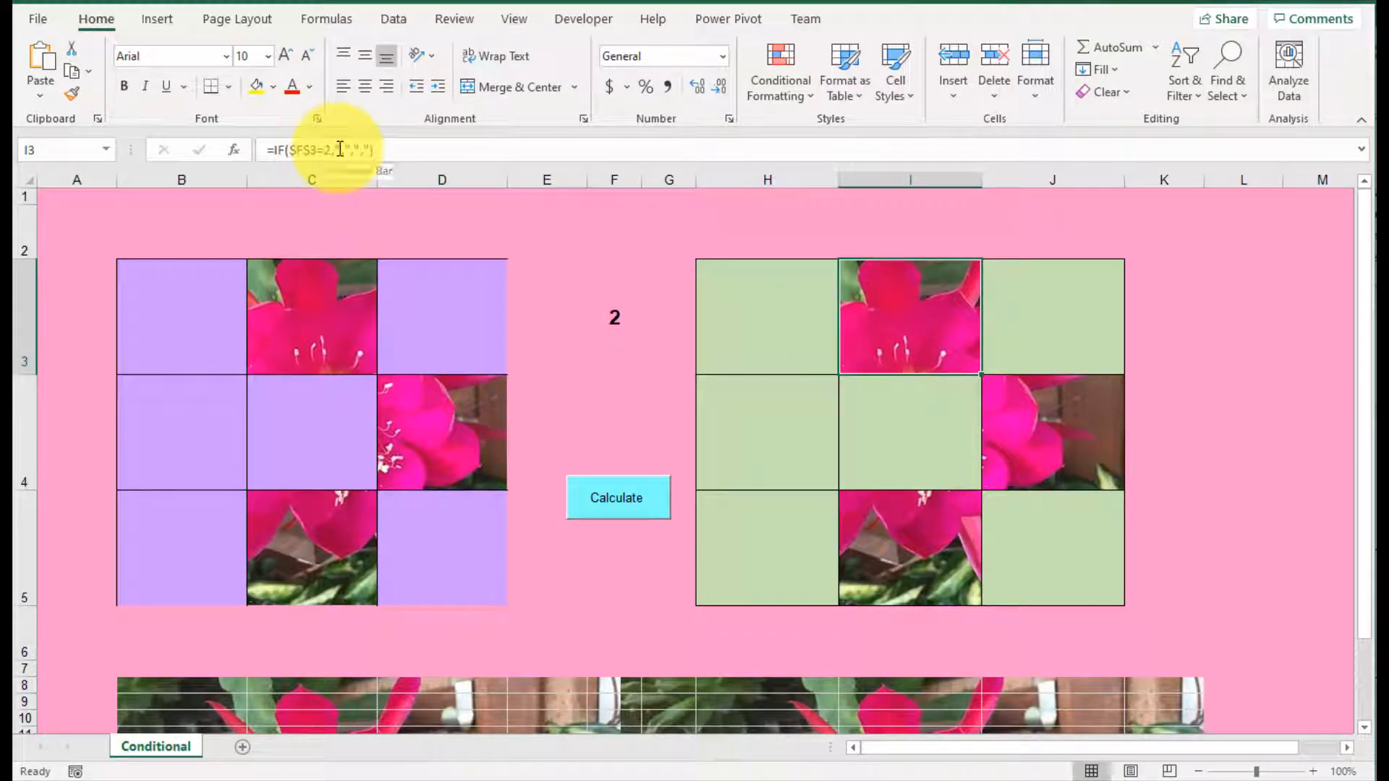
click(651, 497)
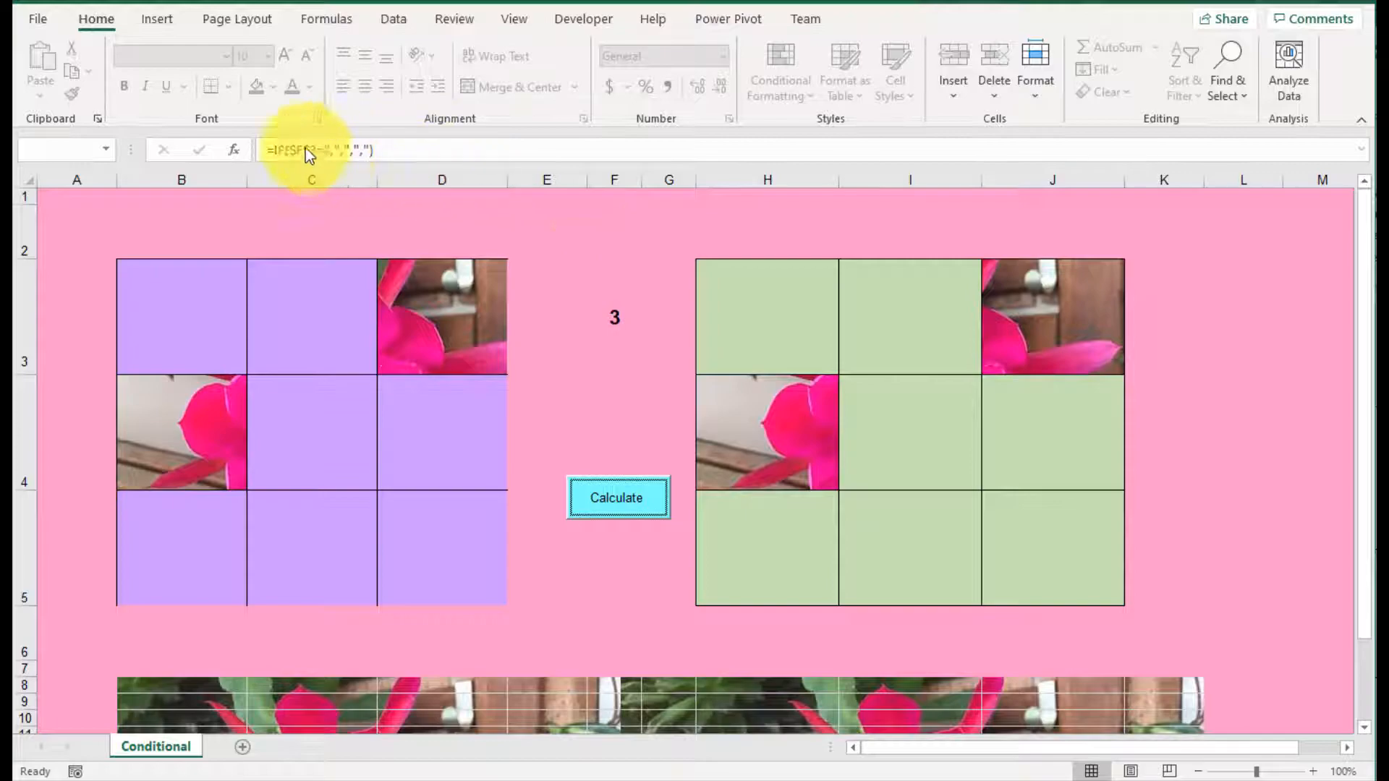
click(730, 425)
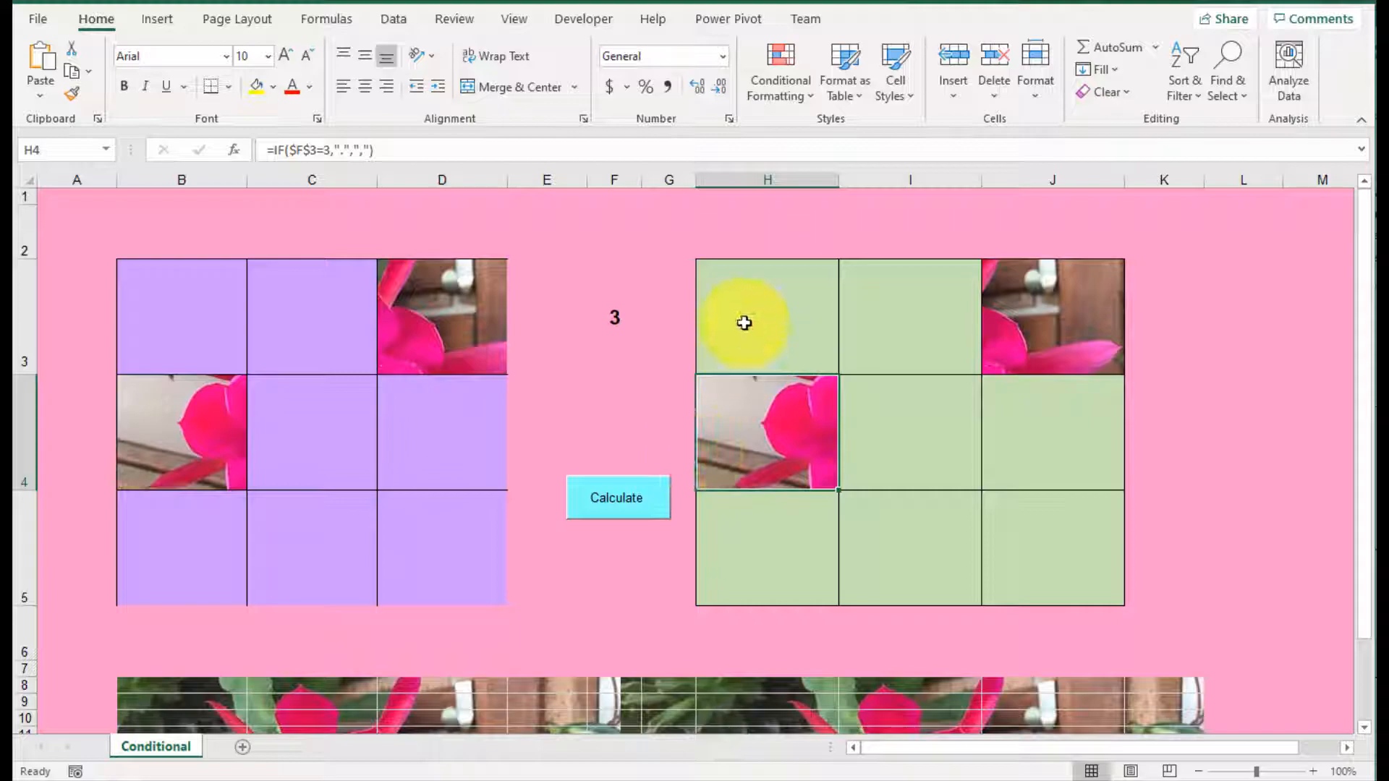
Step: Increase the font size of cells H3:J5 to 72
drag(745, 323, 1039, 554)
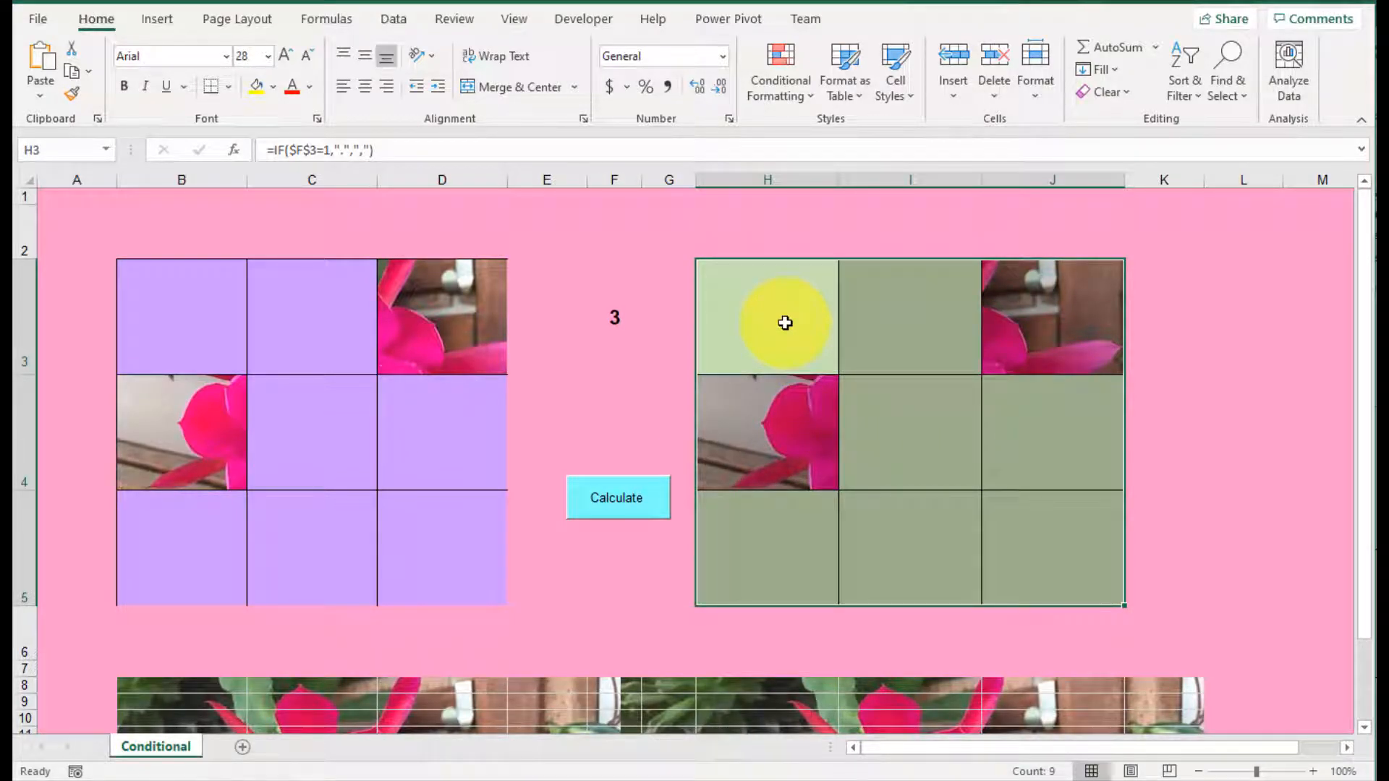
click(286, 56)
click(286, 56)
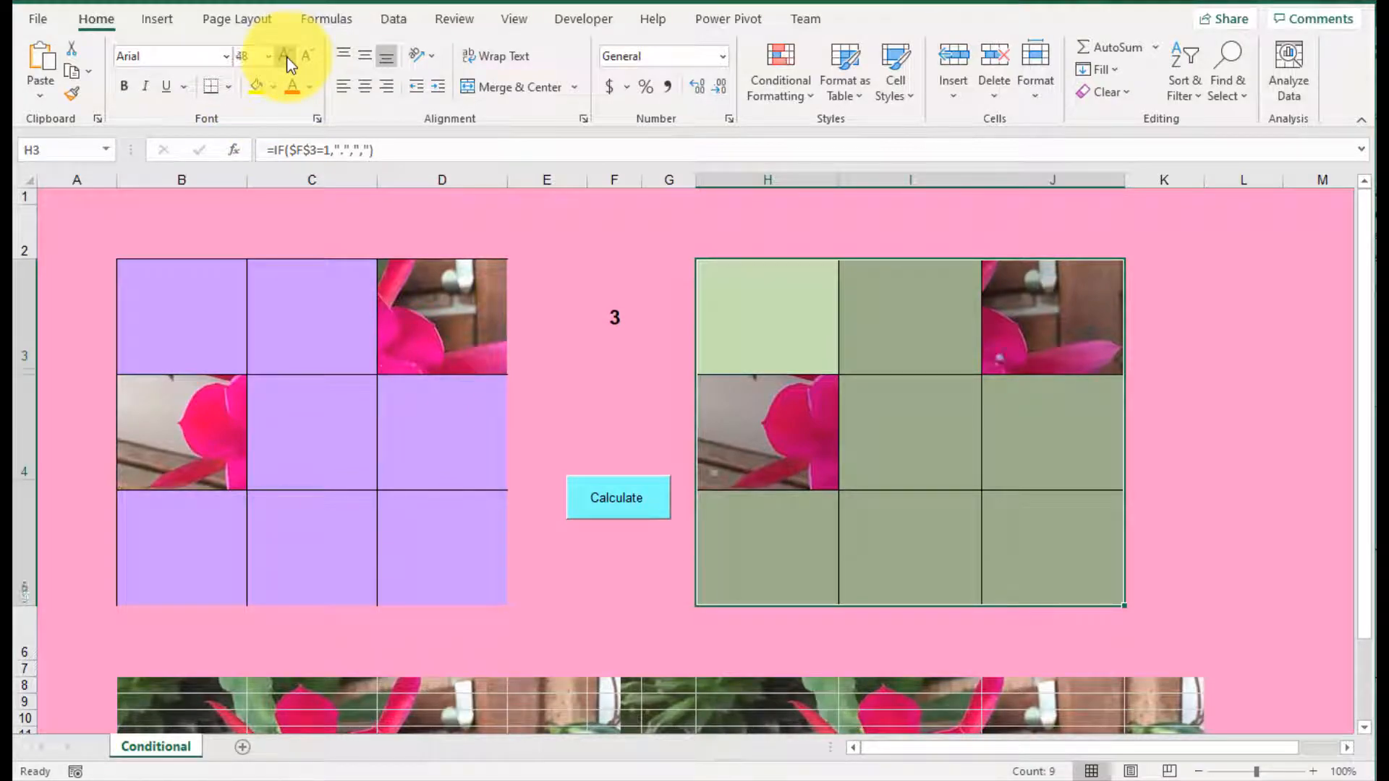
click(287, 56)
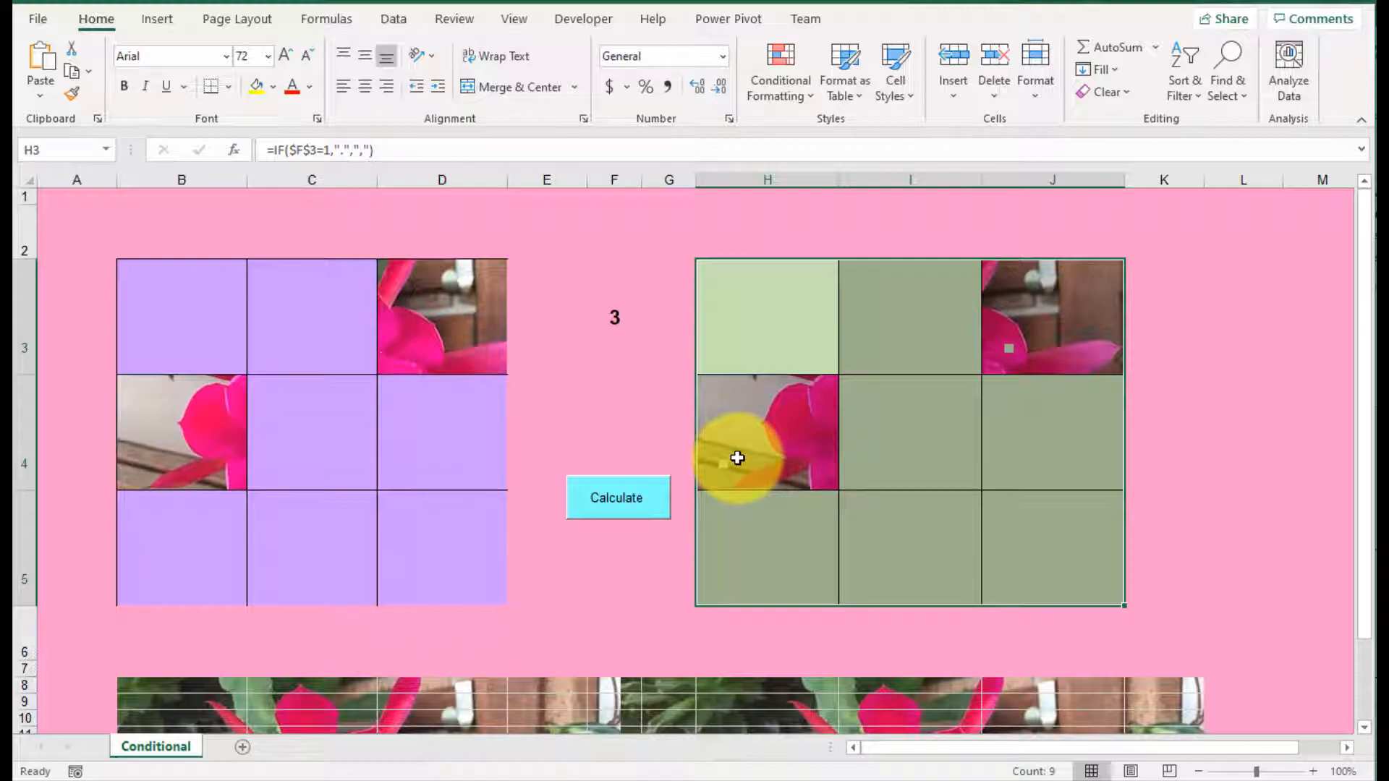
Step: Open the conditional formatting rule for cells containing "." in H3:J5 for editing
click(787, 323)
drag(787, 322, 1057, 518)
drag(1052, 543, 1052, 543)
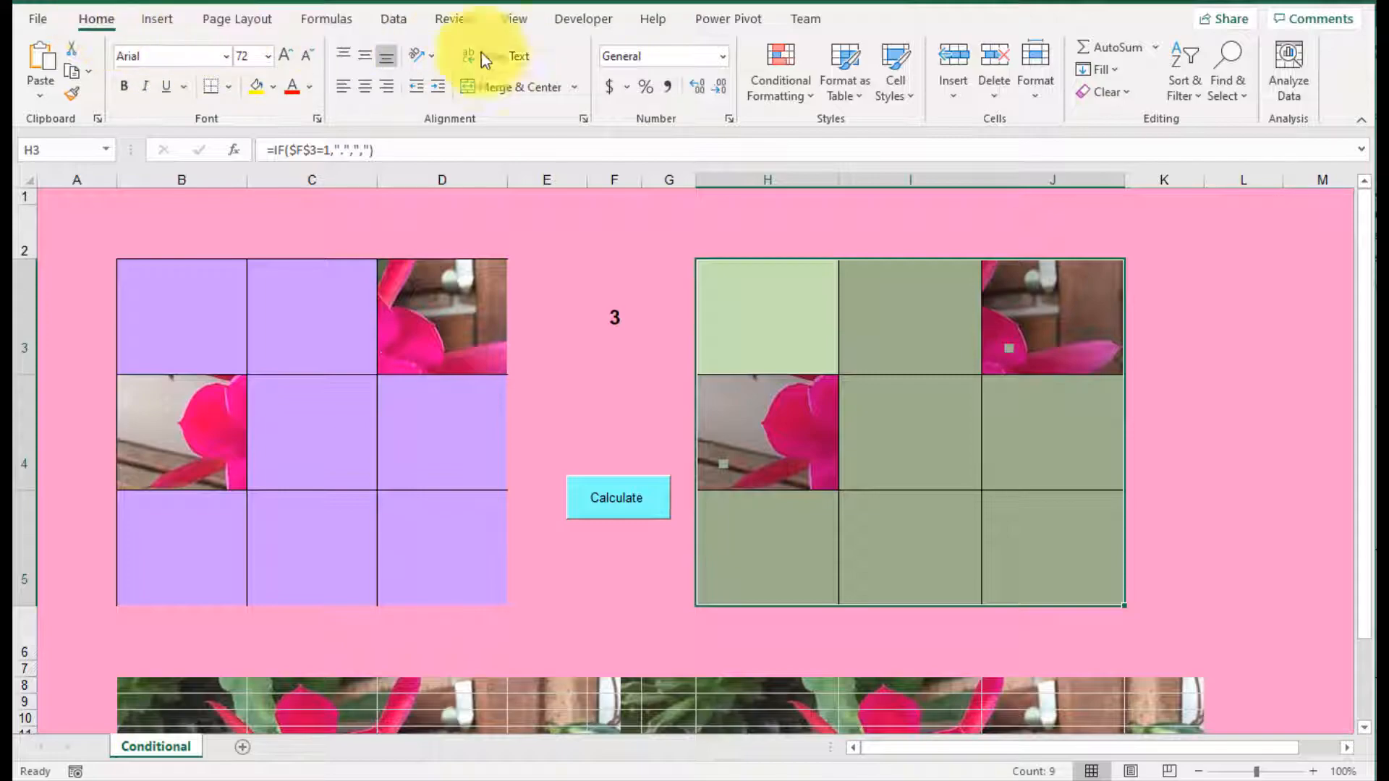
click(820, 102)
click(801, 98)
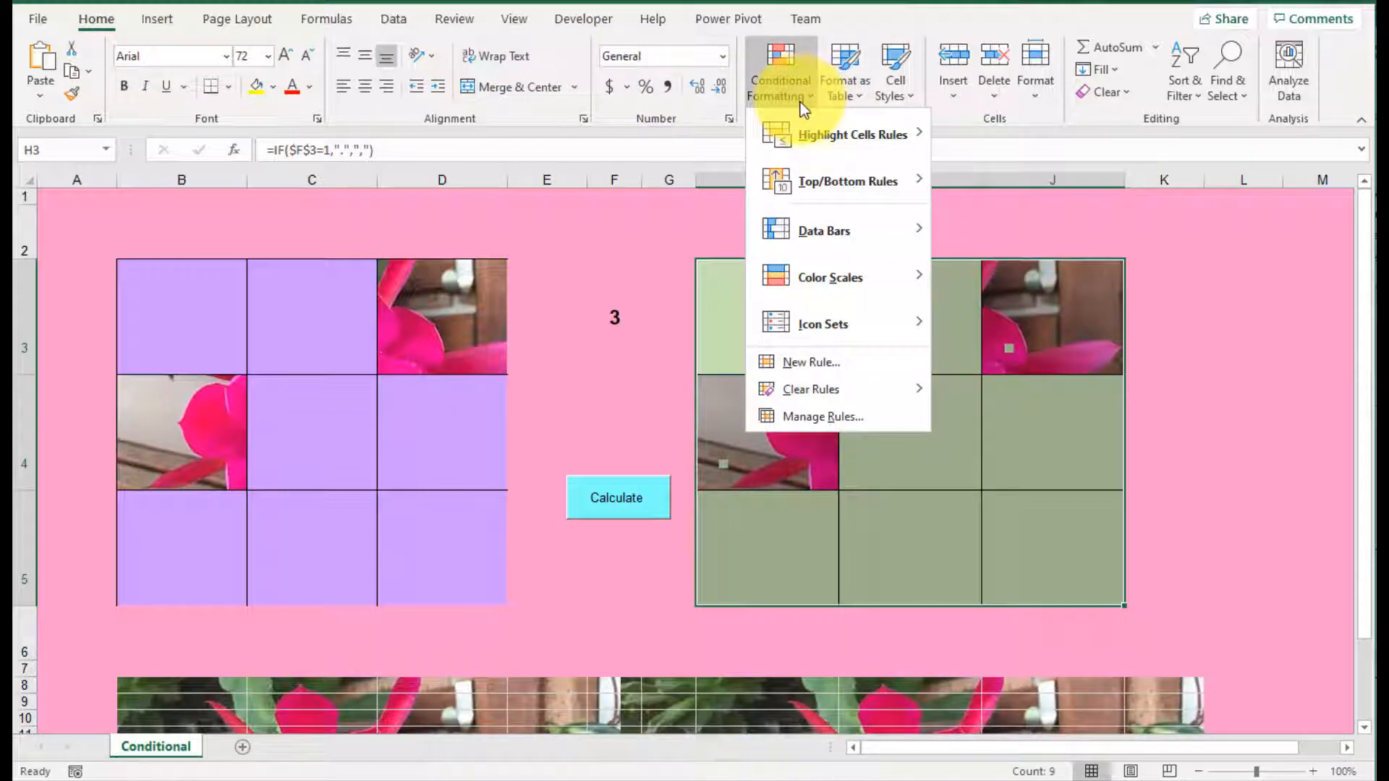
click(857, 415)
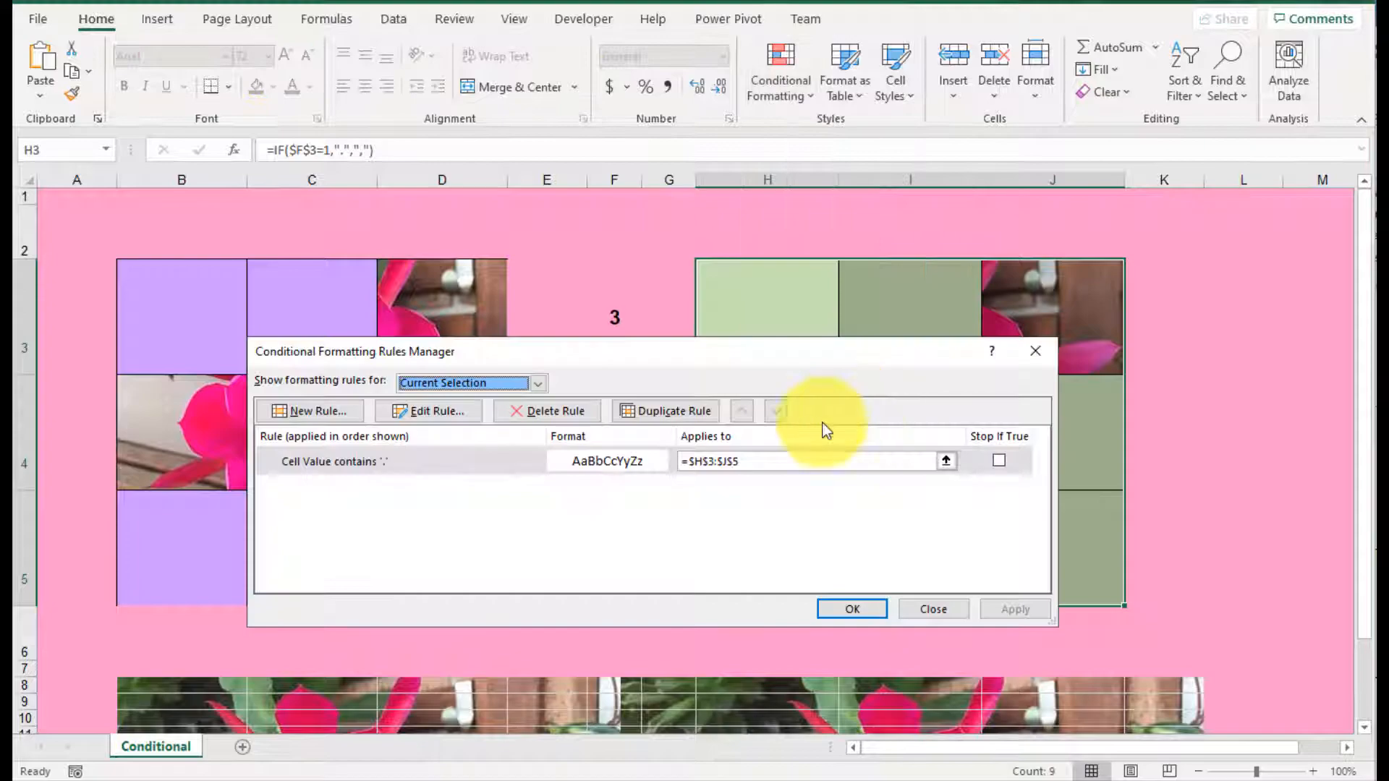
click(441, 466)
click(432, 413)
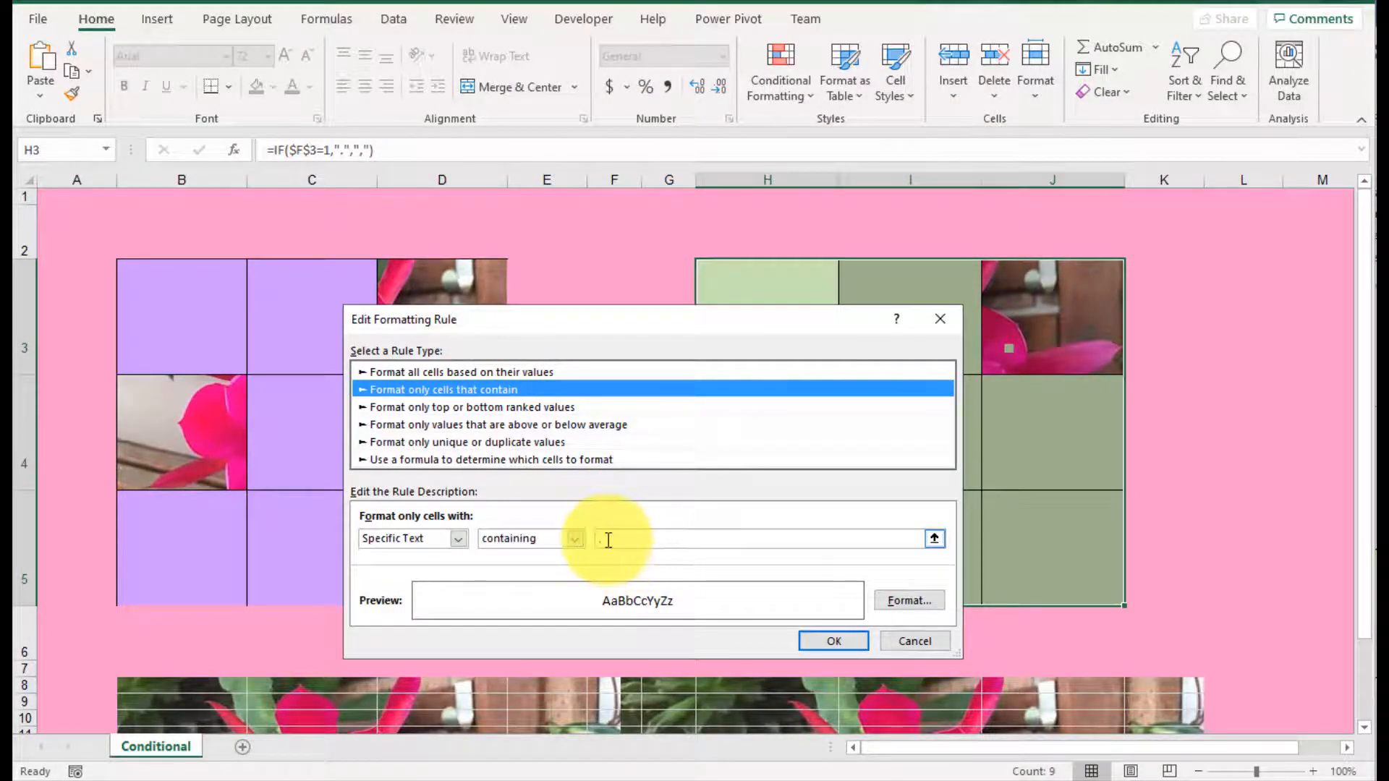
Step: Give the rule a custom bright magenta font color from the standard color palette and save the edited rule
click(900, 603)
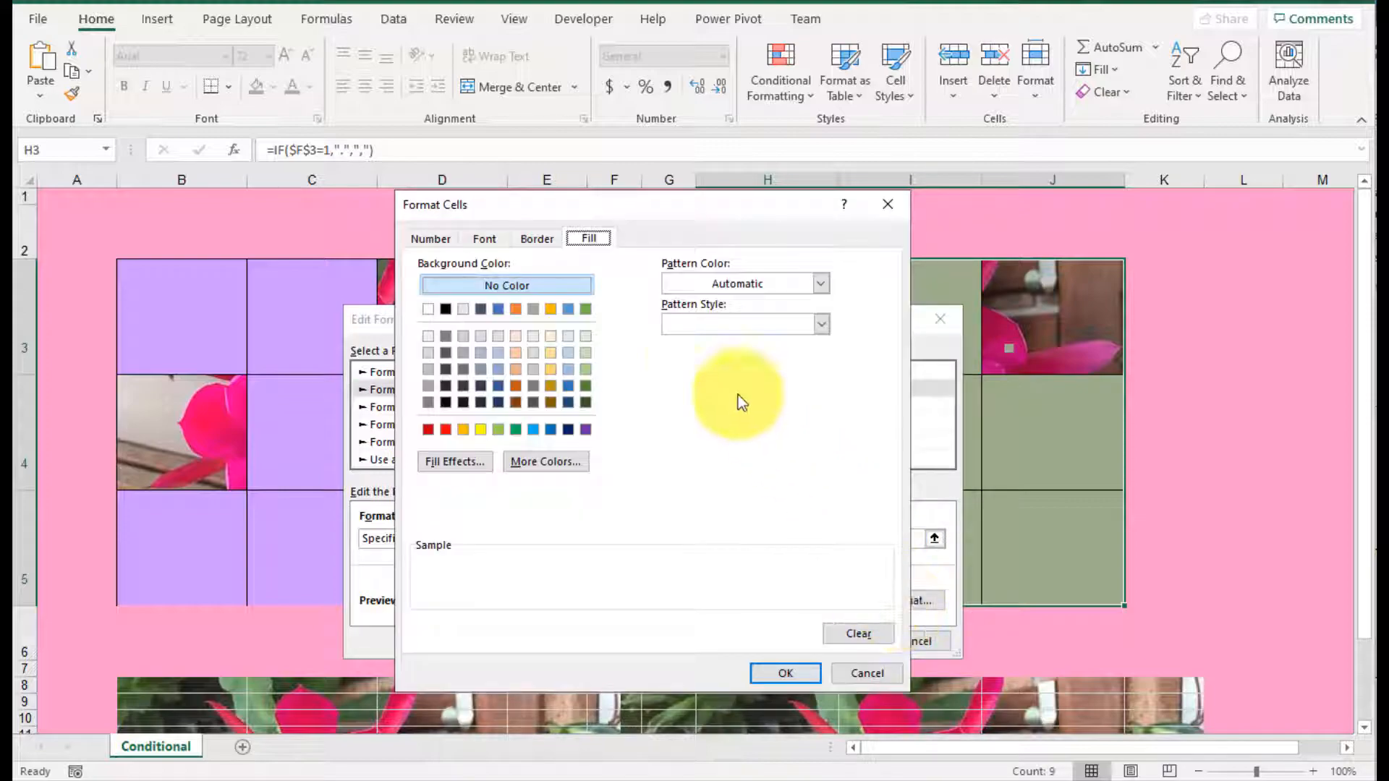
click(492, 236)
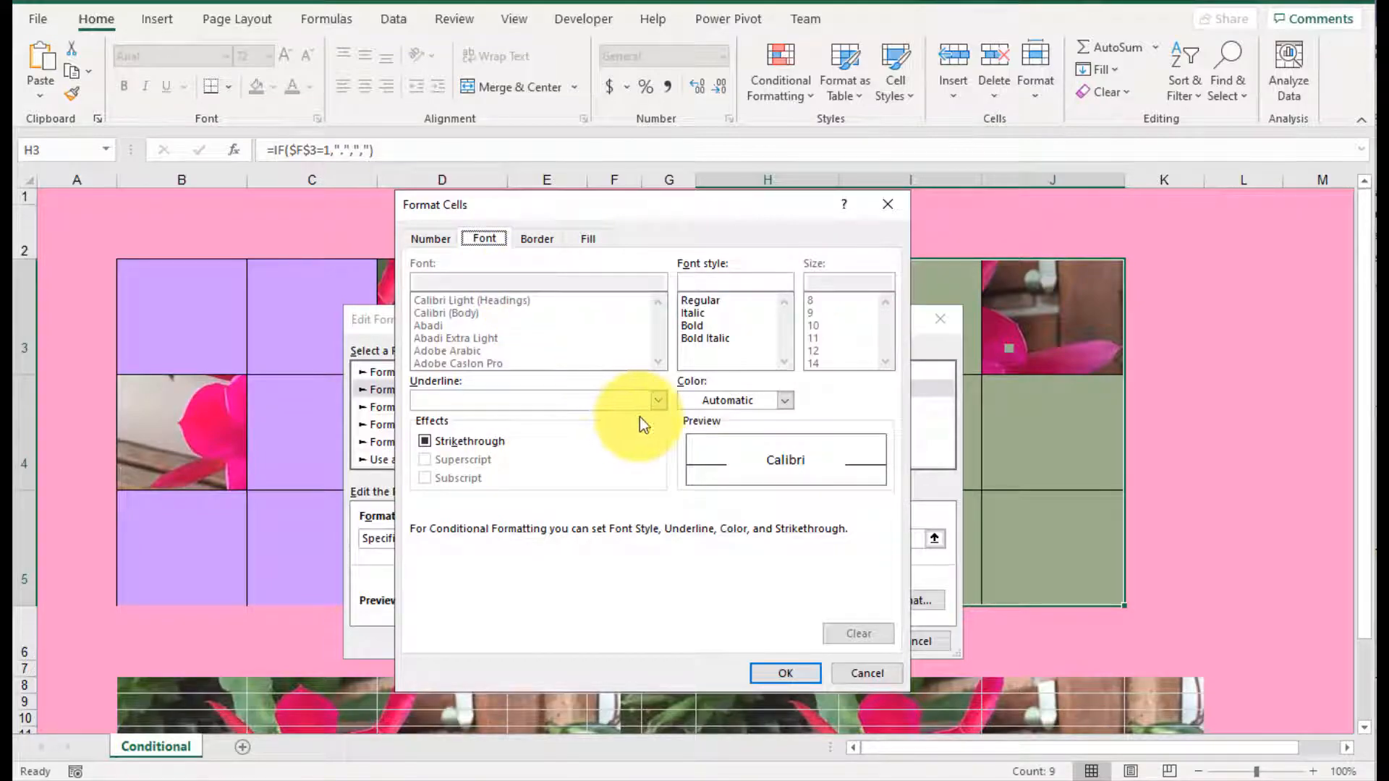
click(785, 401)
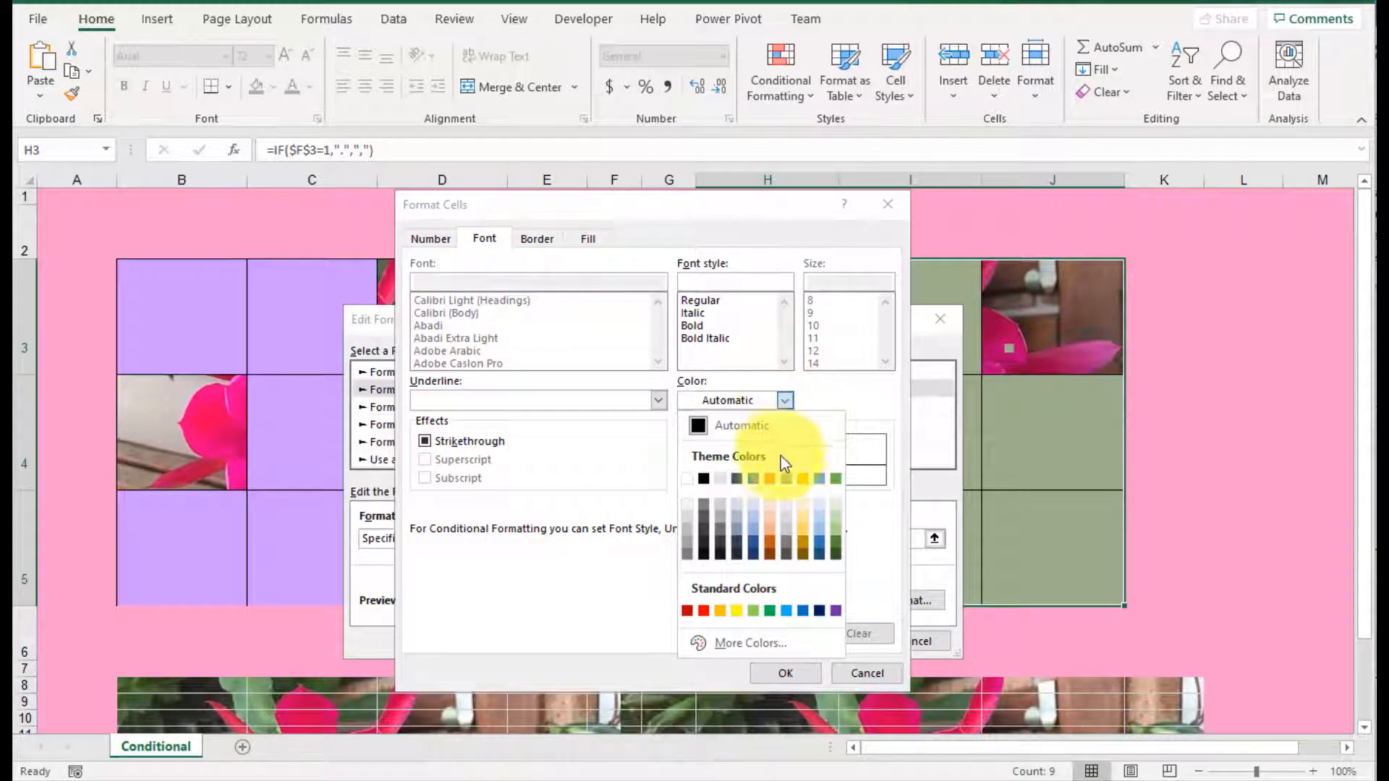
click(761, 643)
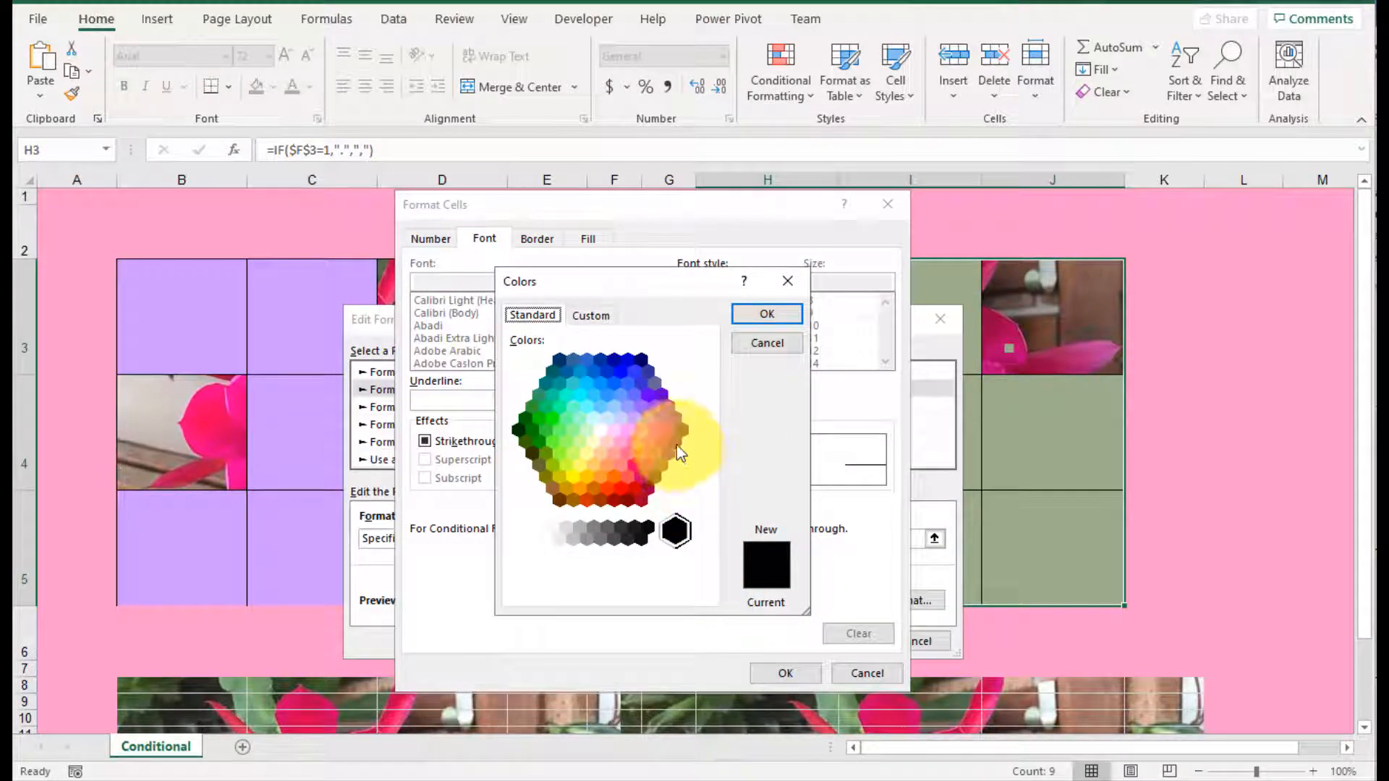
click(654, 432)
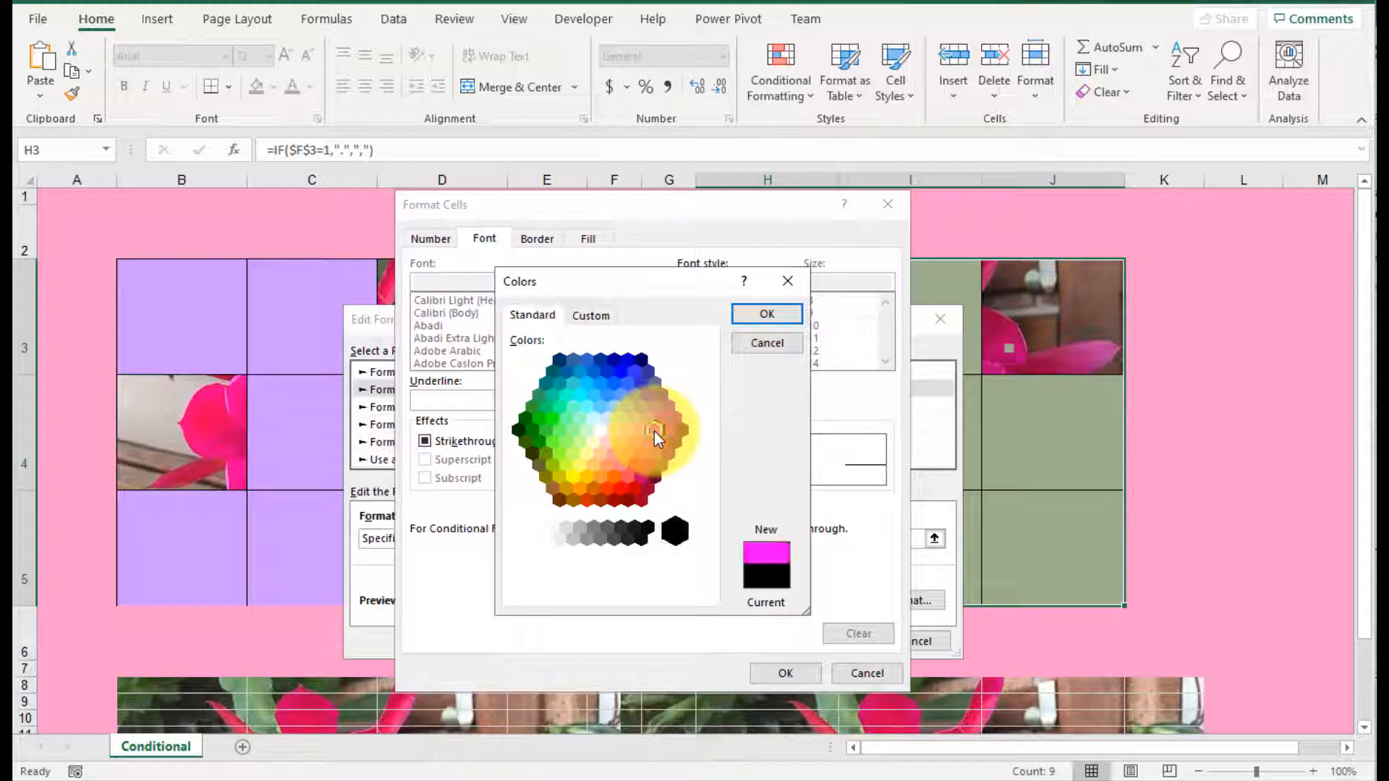
click(776, 318)
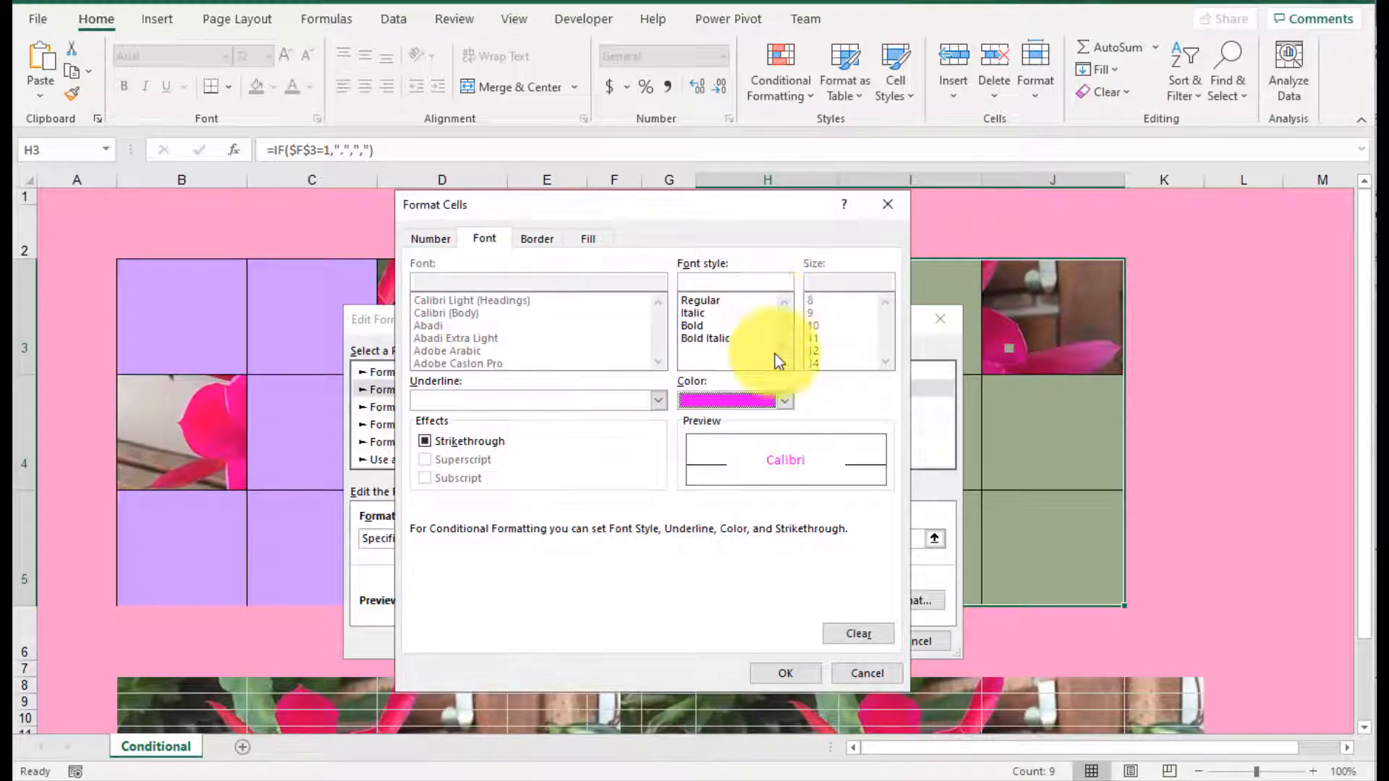
click(790, 674)
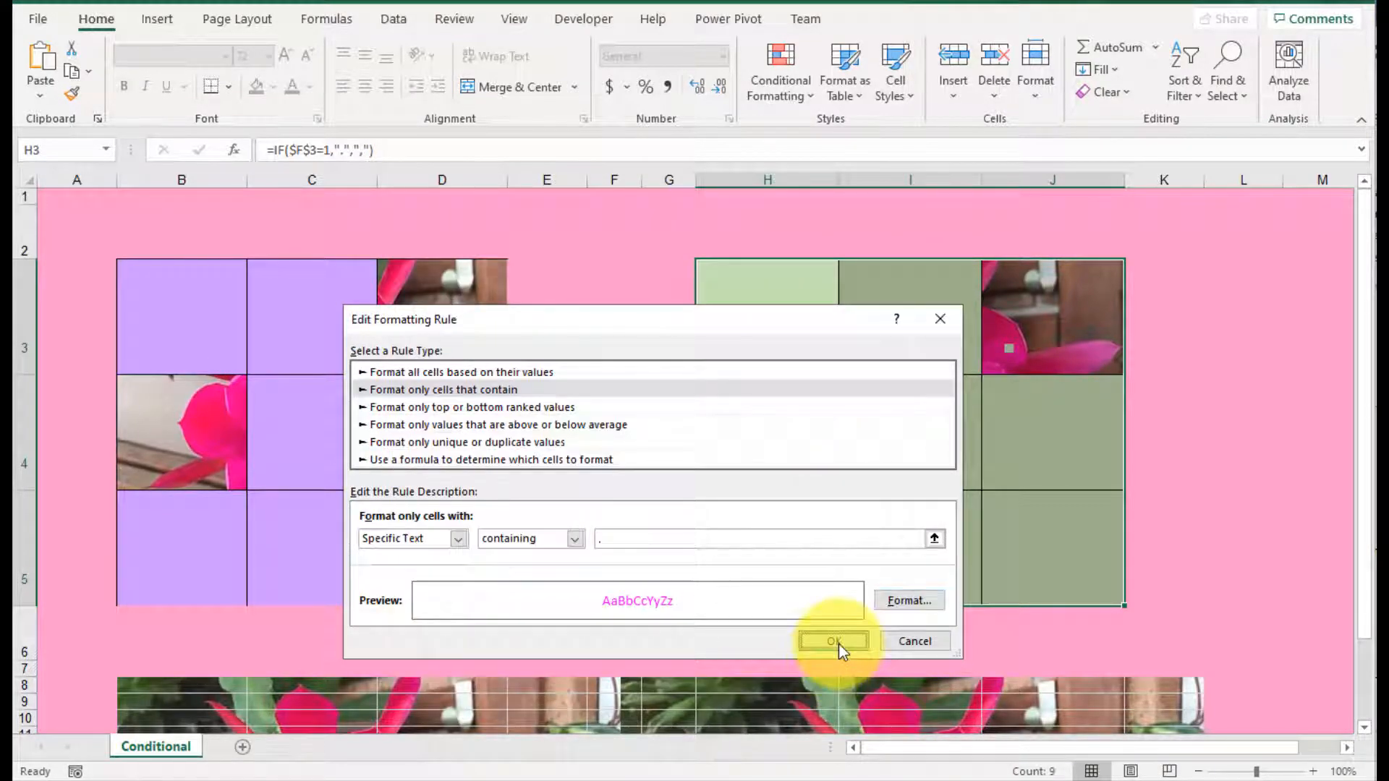
click(839, 643)
click(861, 610)
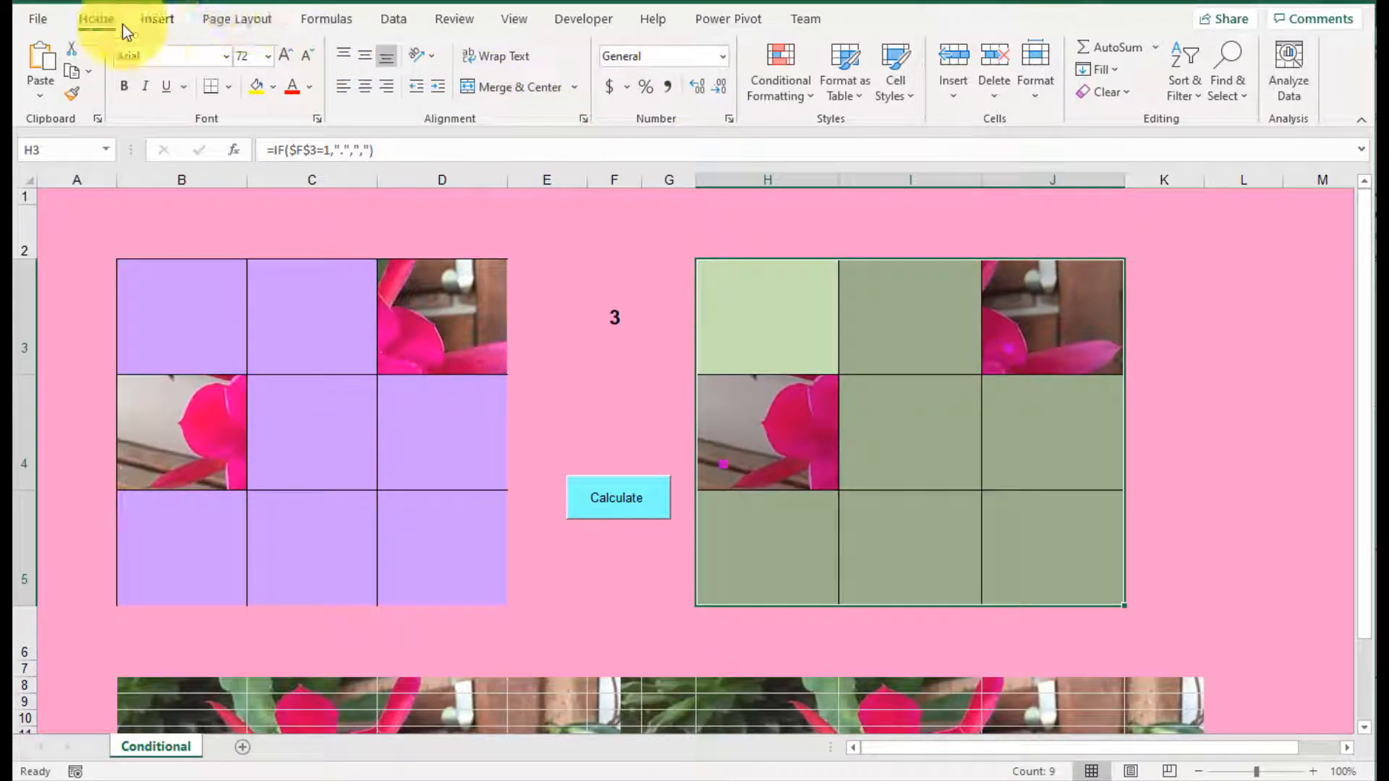
Step: Review the font color choices of the rule for cells containing "." in H3:J5, leaving its color as it is
click(773, 85)
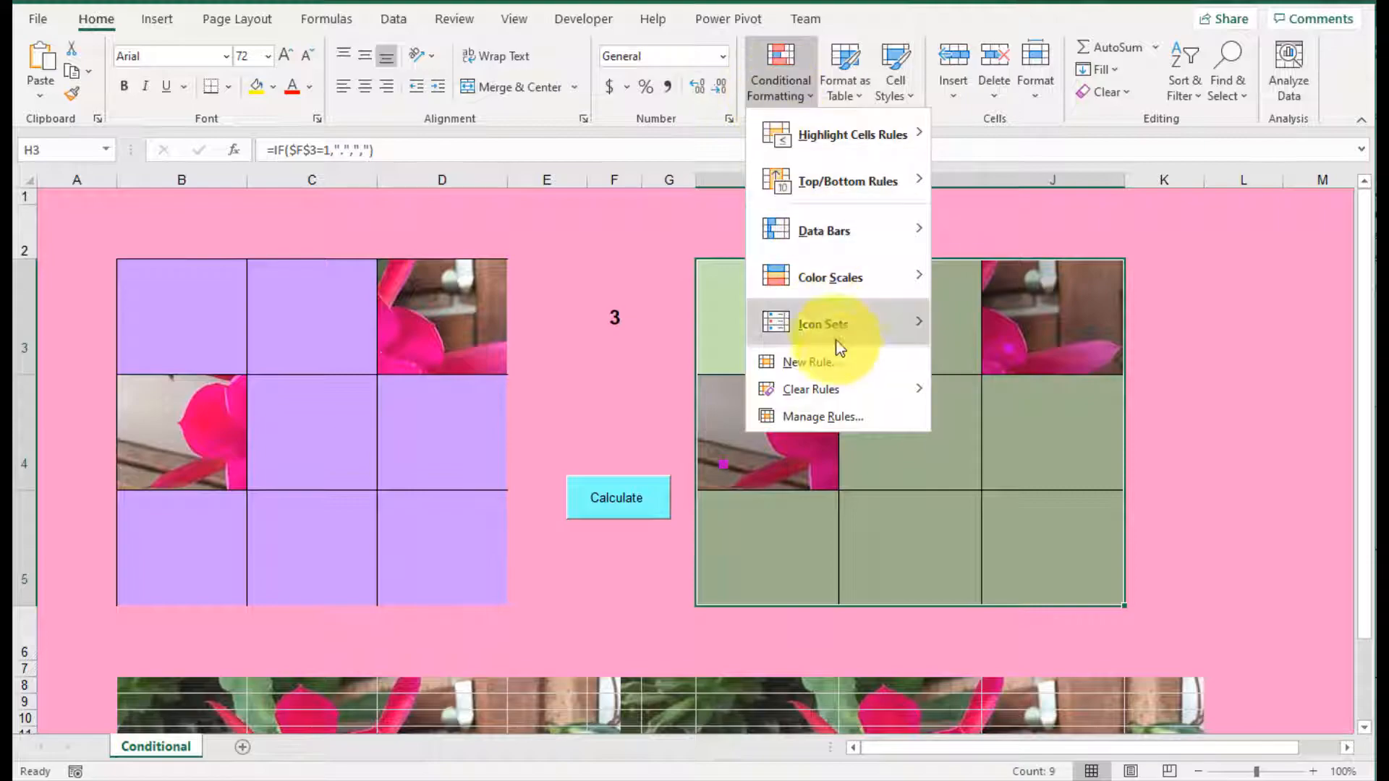
click(852, 417)
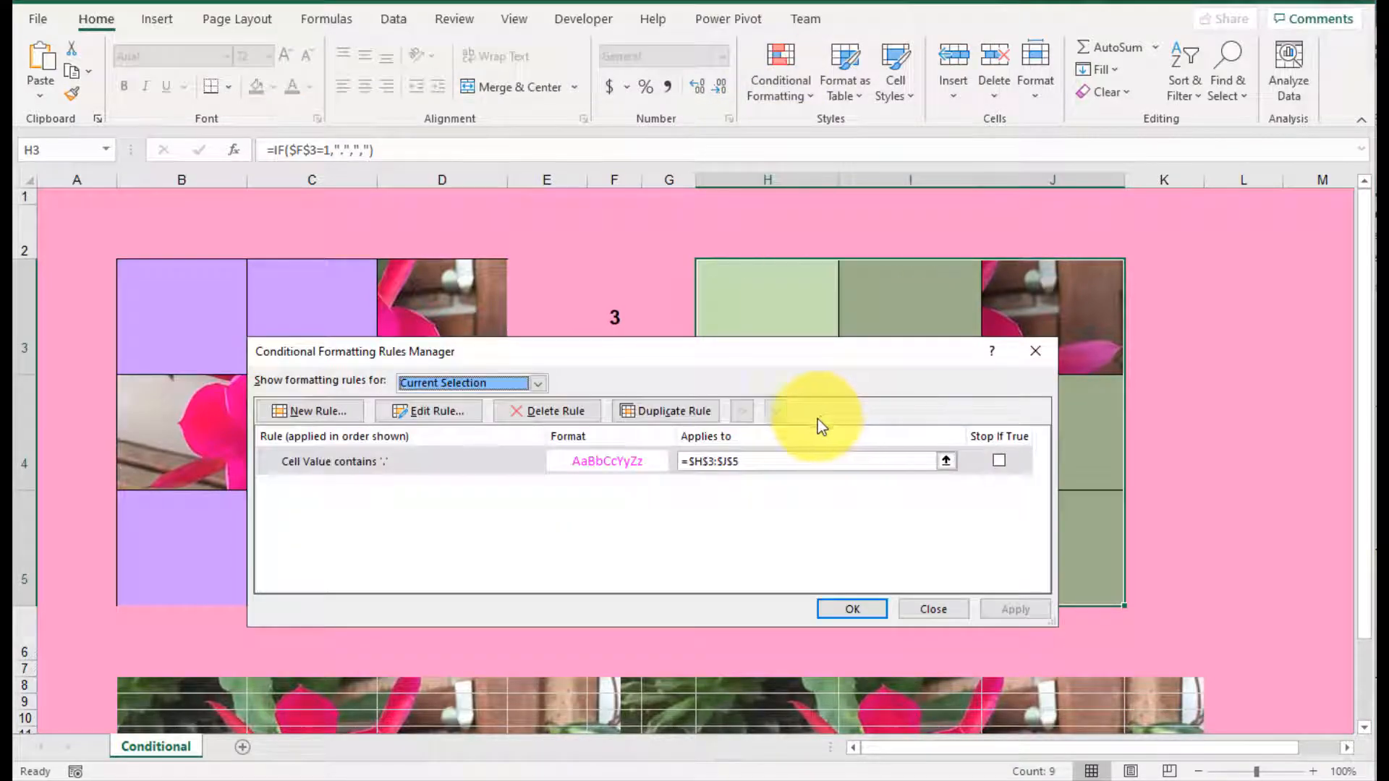
click(419, 458)
click(450, 414)
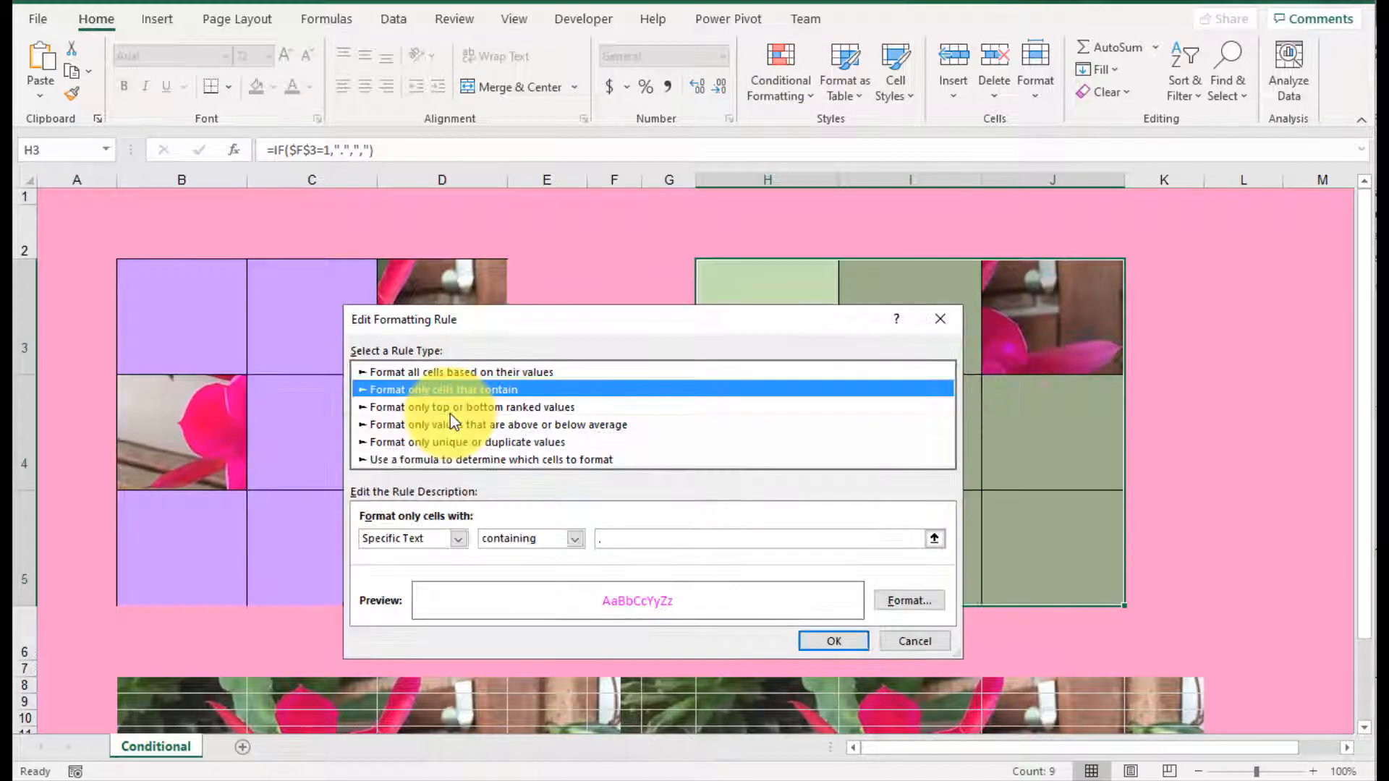
click(903, 602)
click(724, 402)
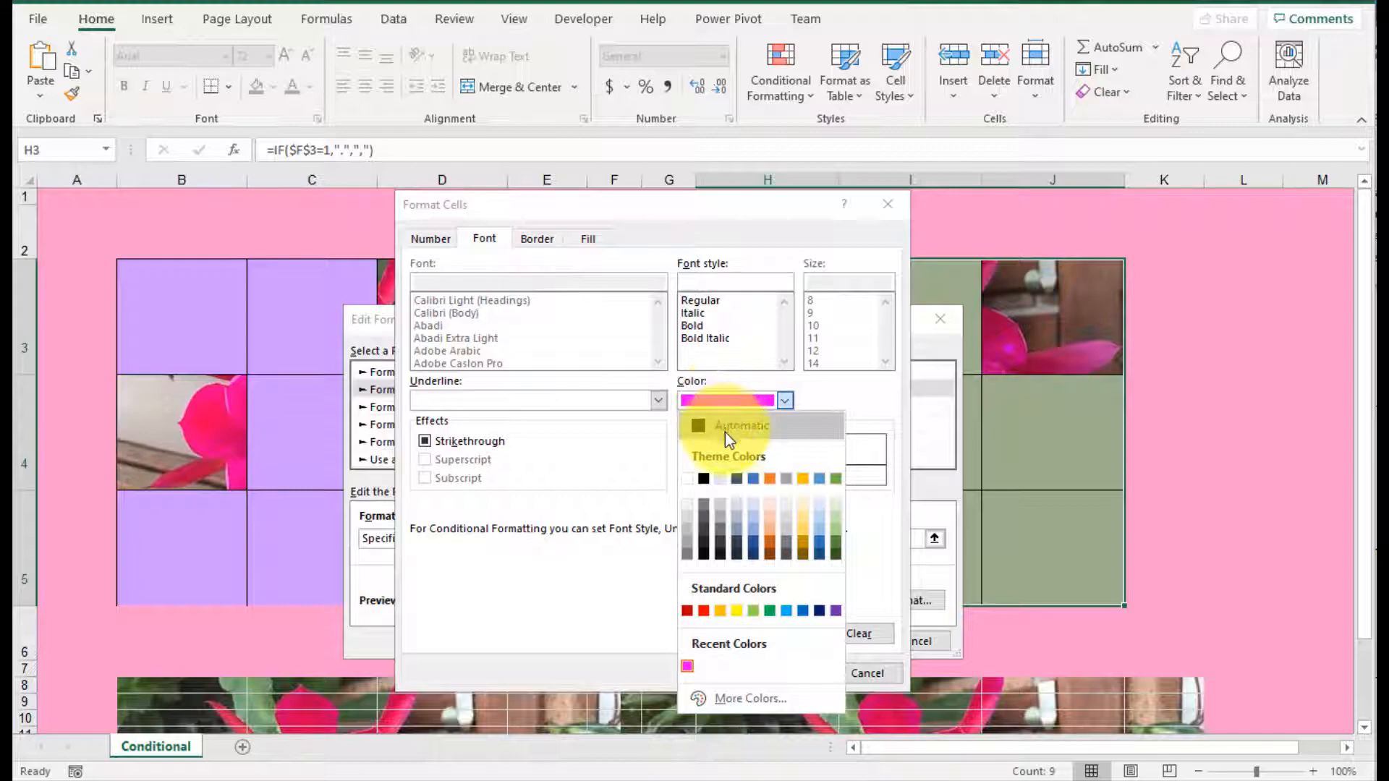
click(734, 702)
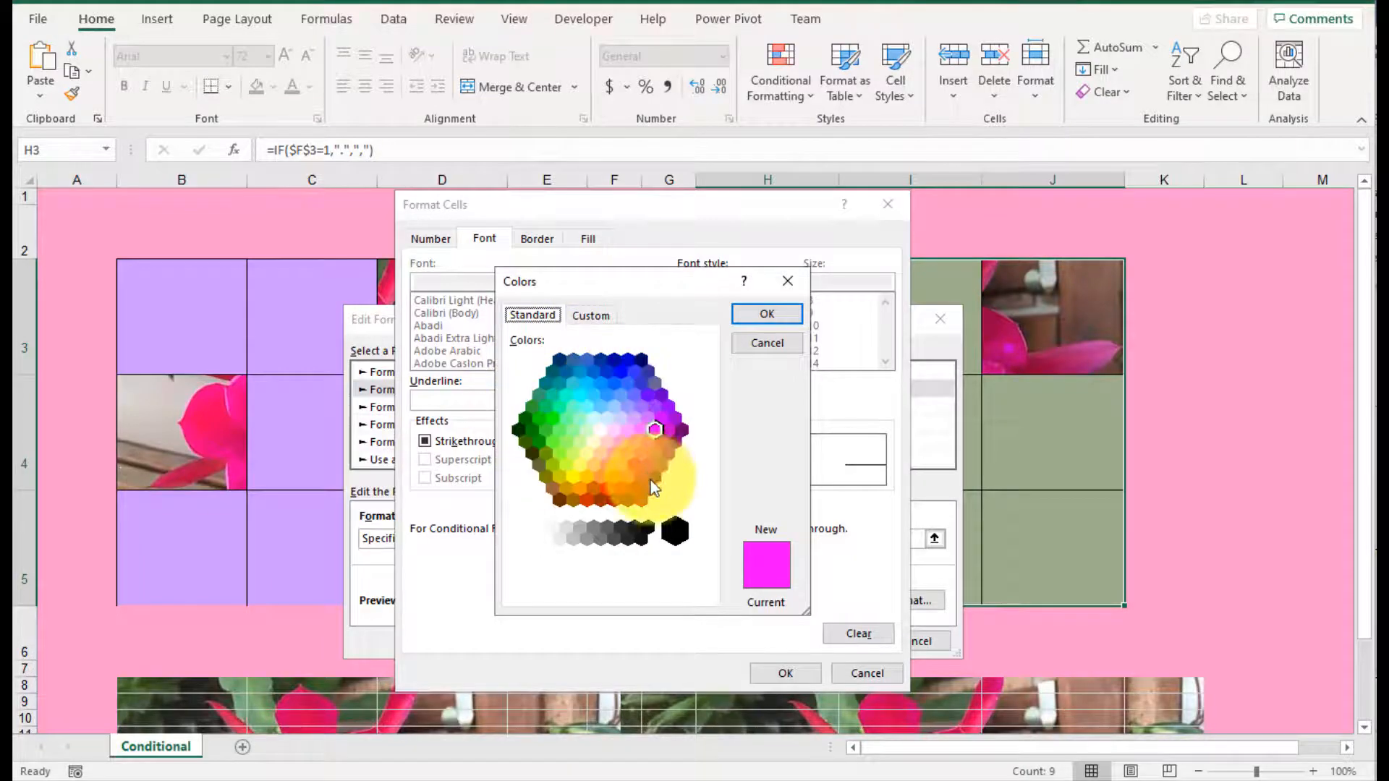
click(771, 346)
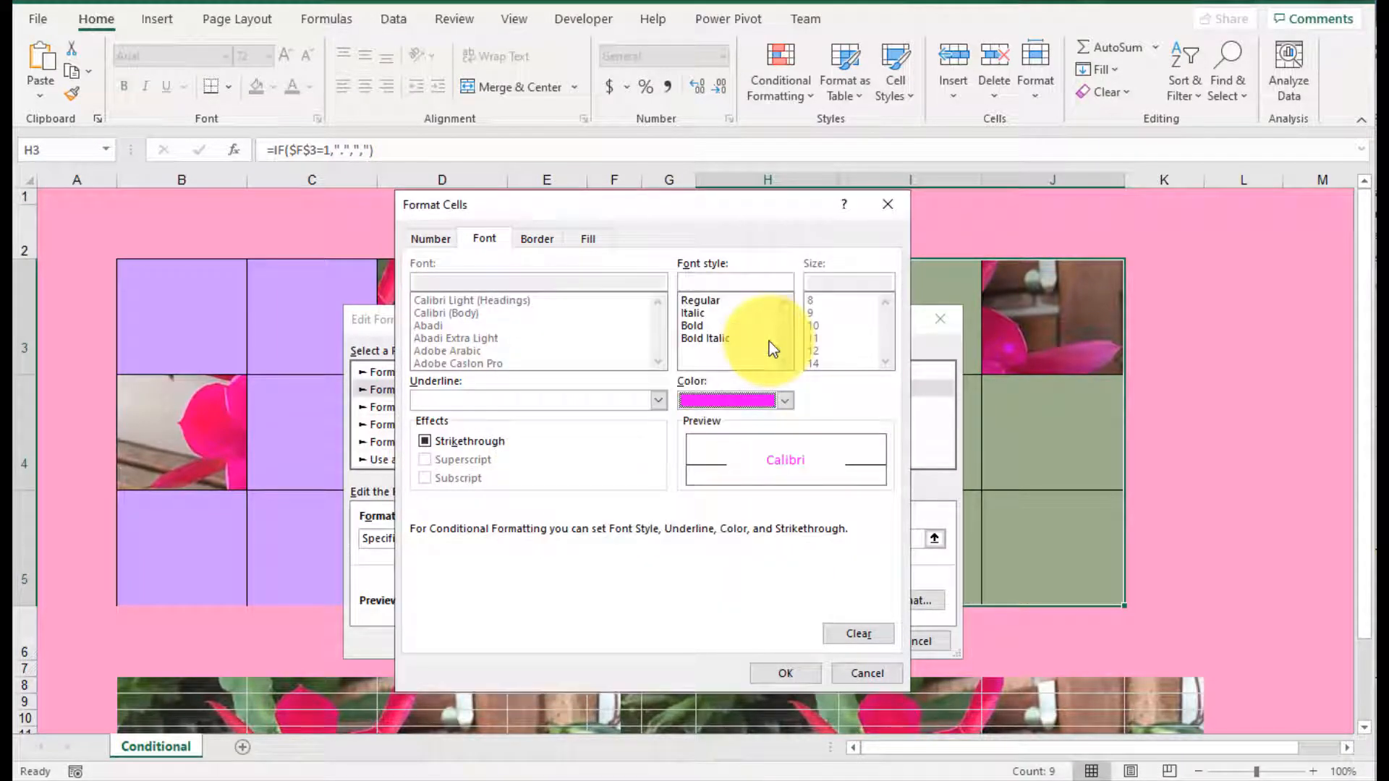
click(803, 675)
click(906, 644)
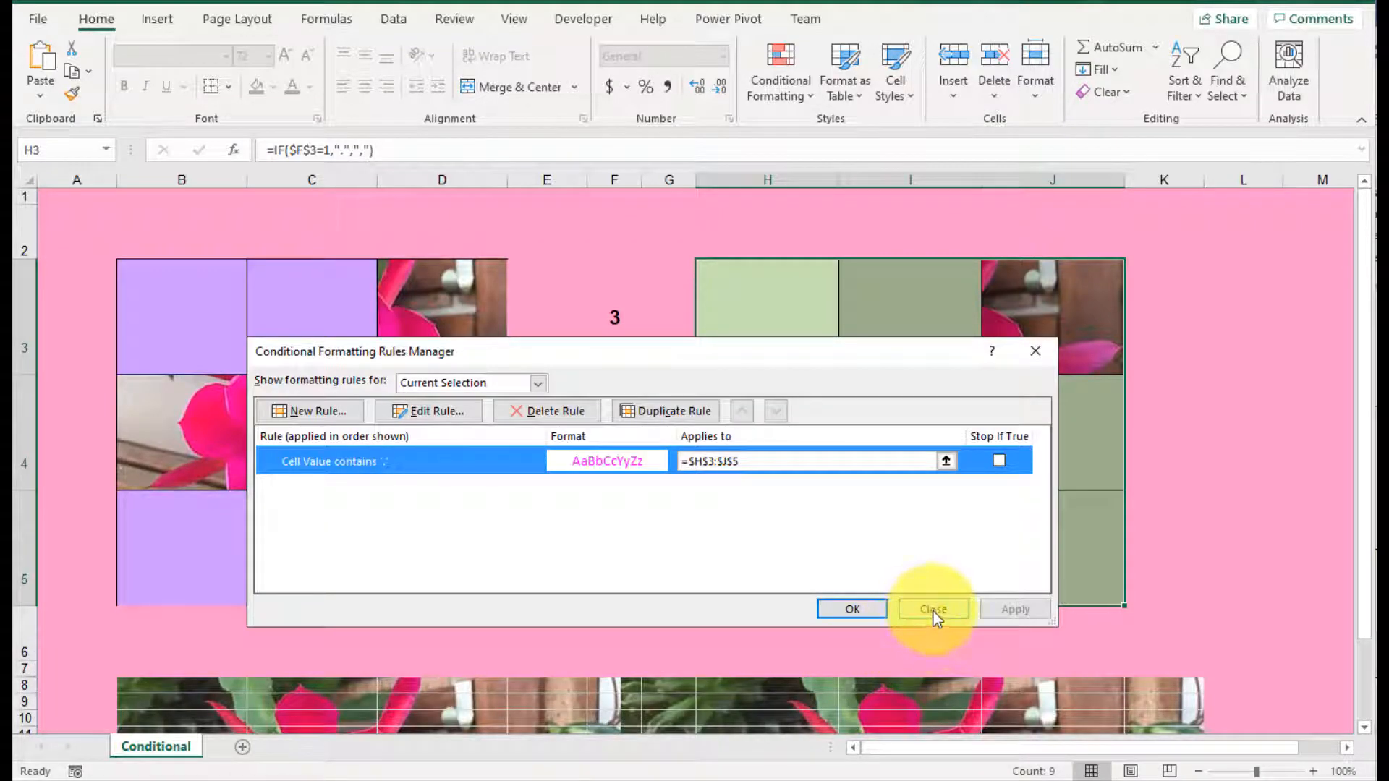
click(838, 611)
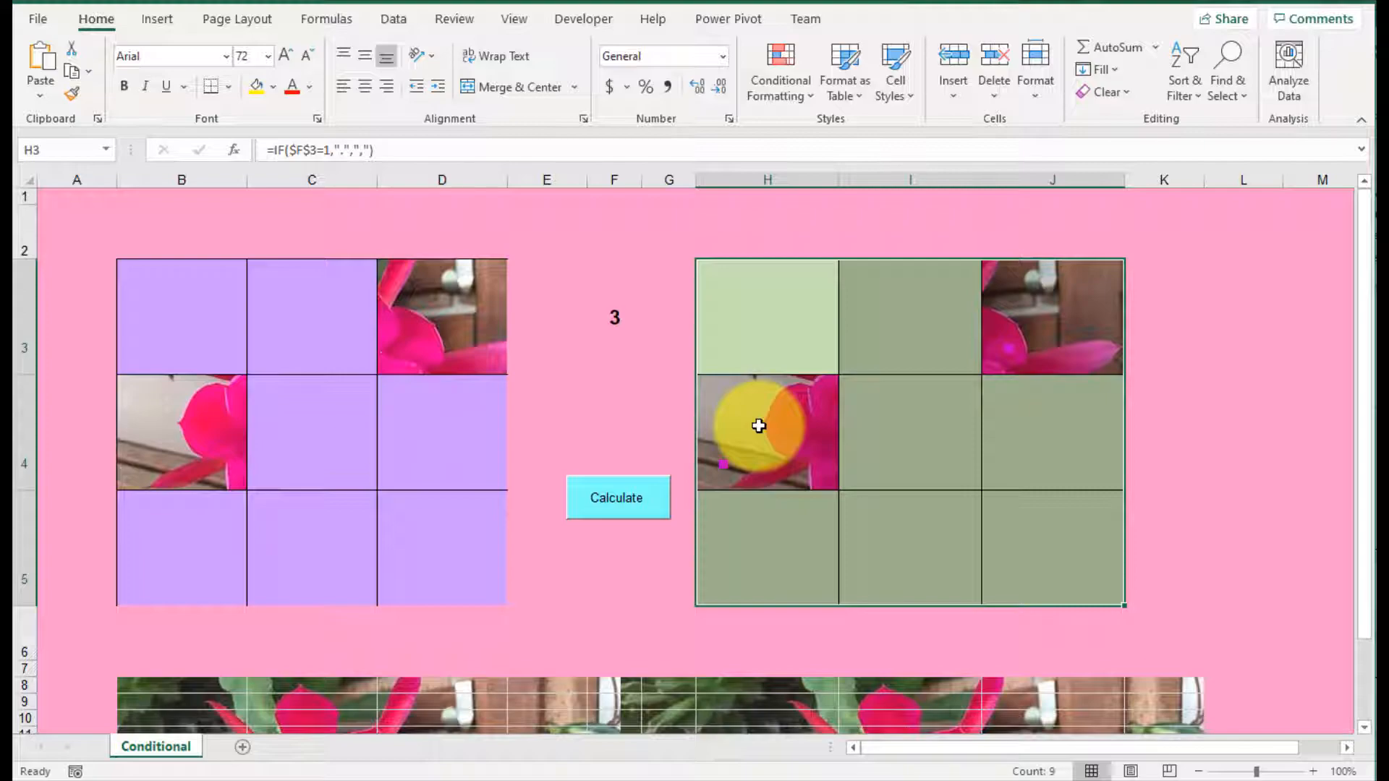
Step: Edit the conditional formatting rule for H3:J5 so it applies to cells containing a space instead of a period
drag(768, 309, 1080, 570)
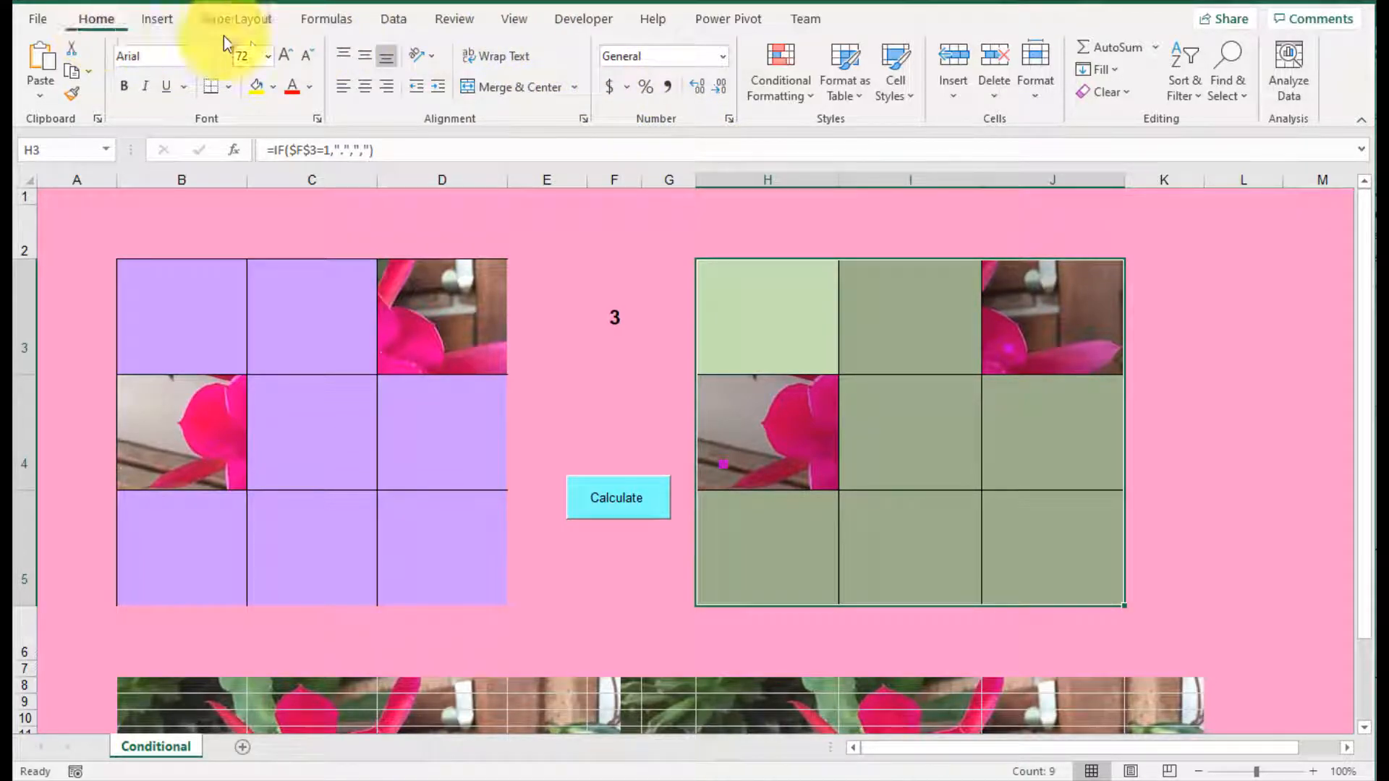
click(787, 94)
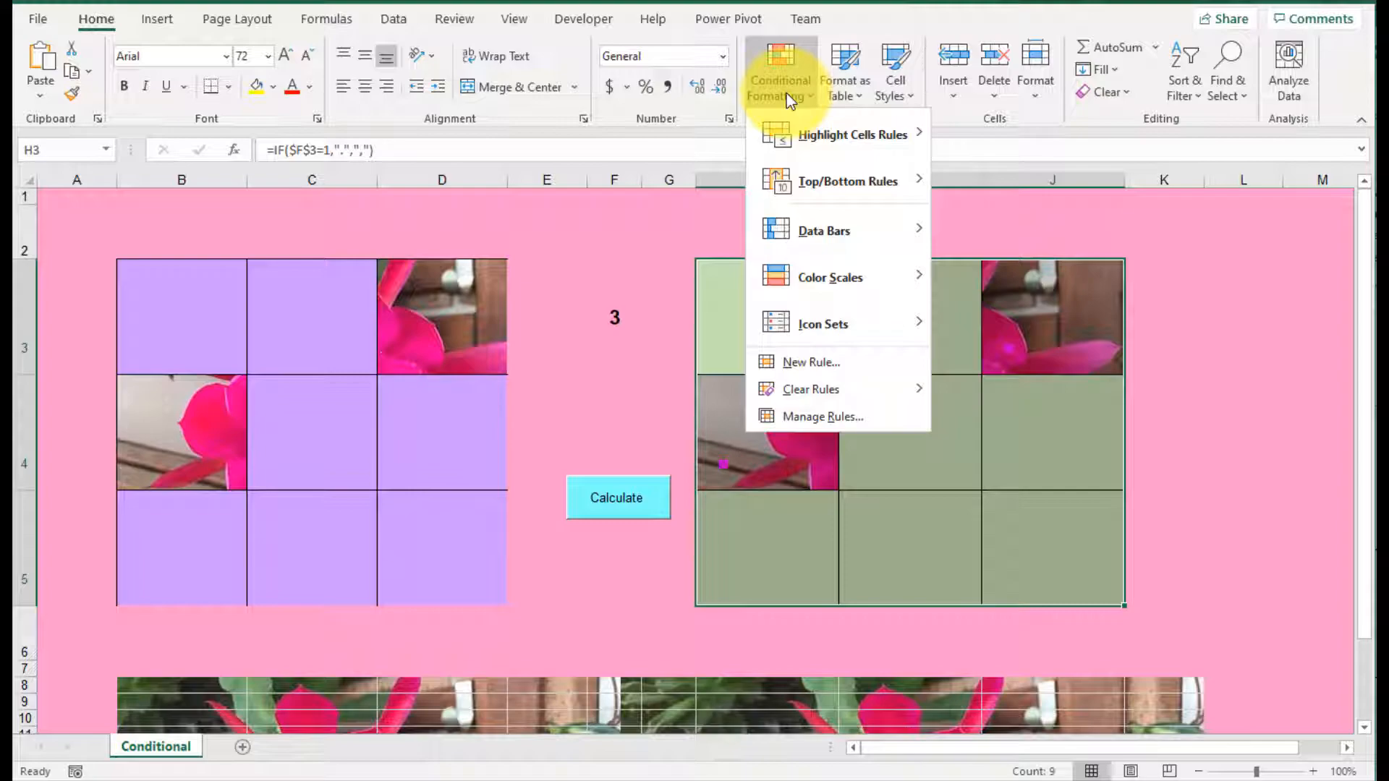
click(852, 417)
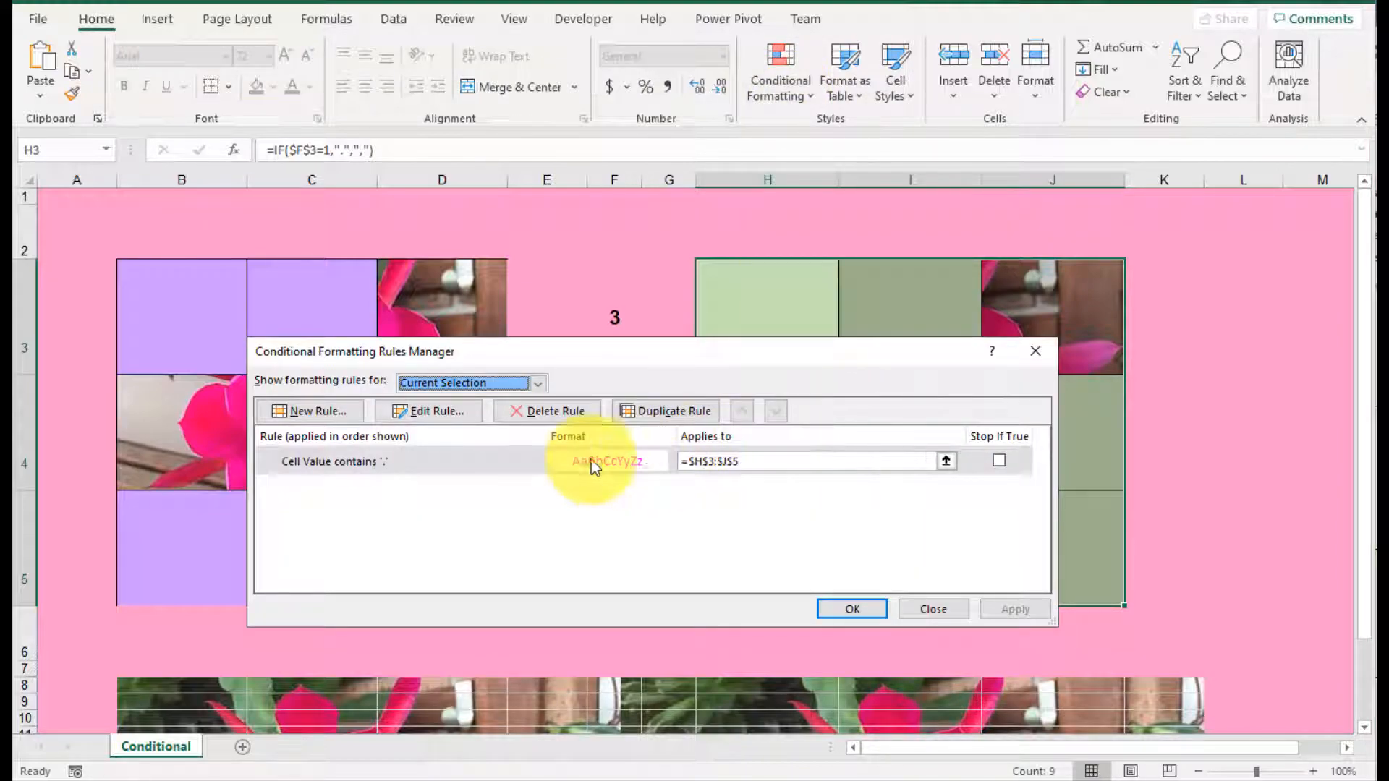
click(521, 456)
click(423, 412)
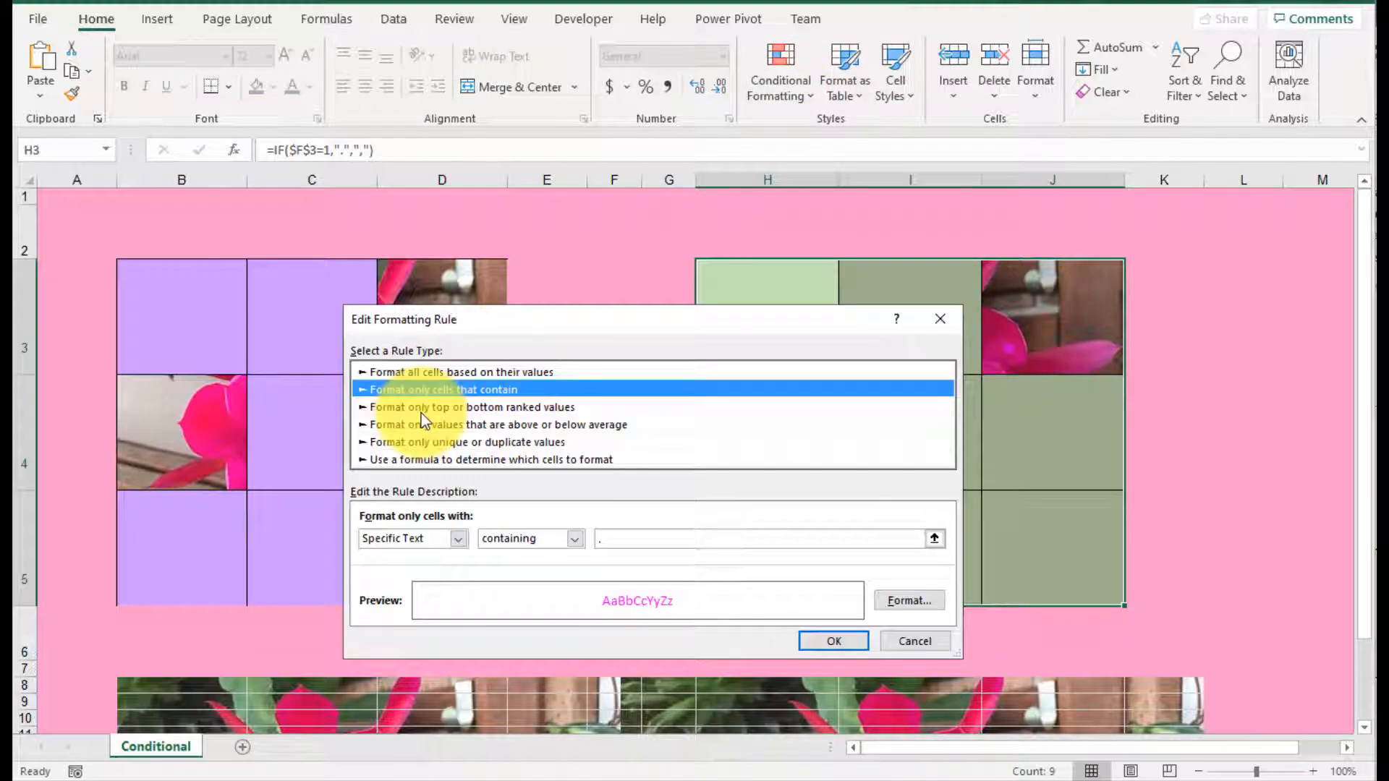
click(630, 535)
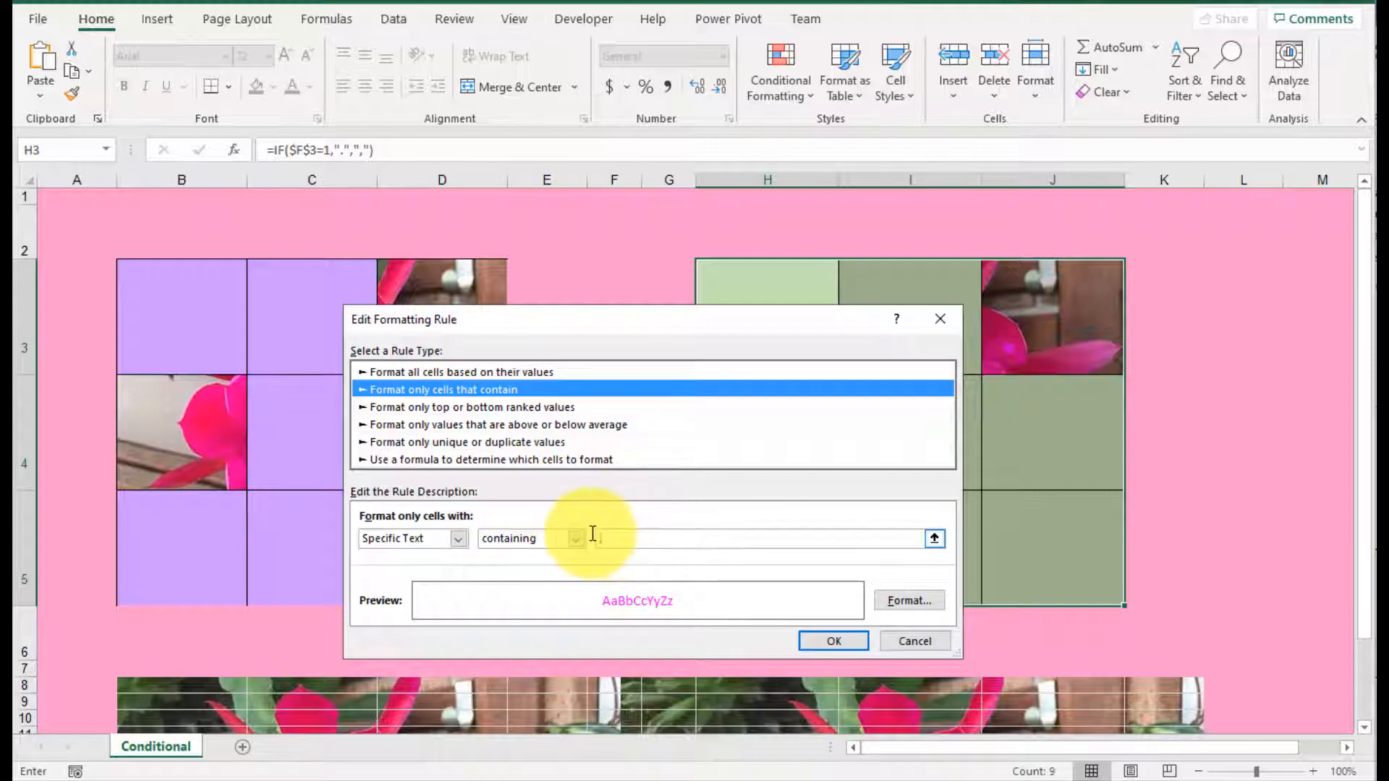
text(,)
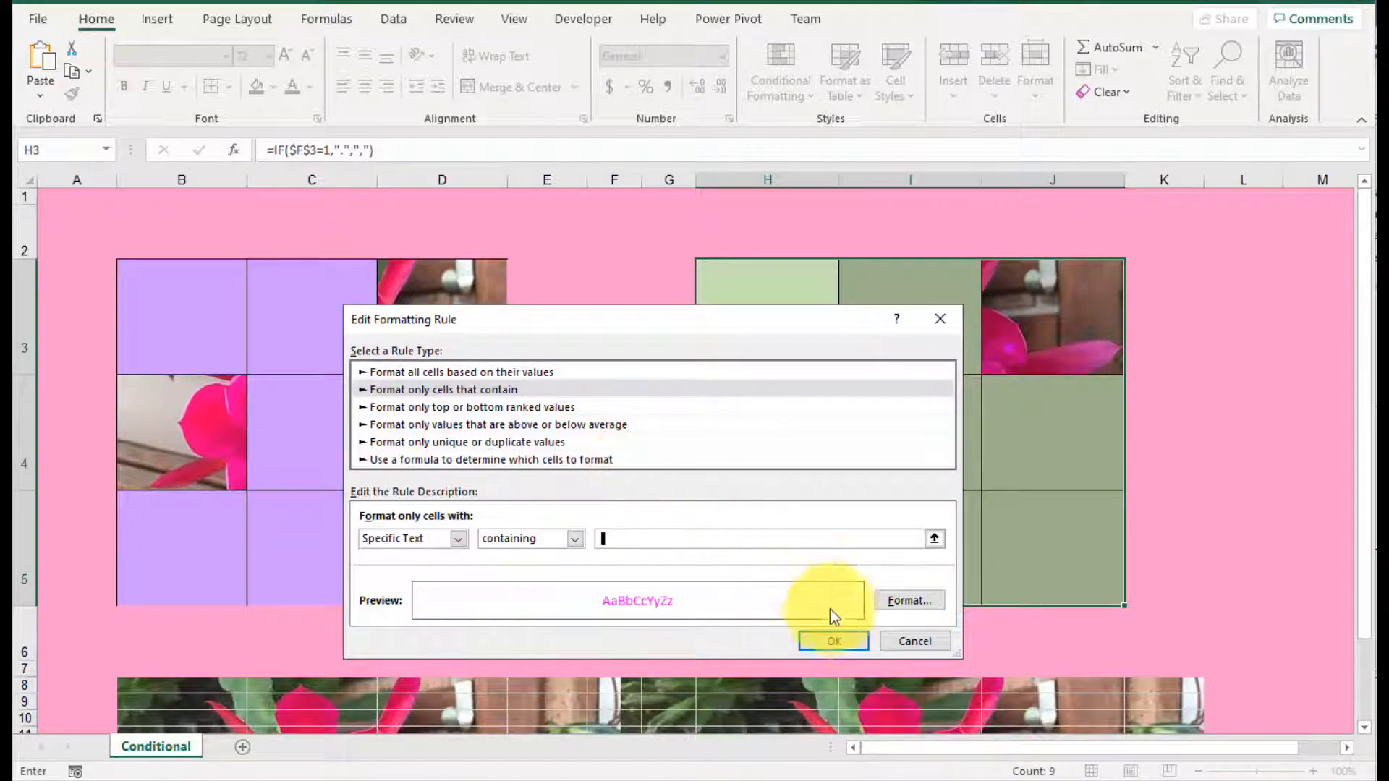
Step: Set the rule's font color to Automatic and apply the edited rule to H3:J5
click(923, 605)
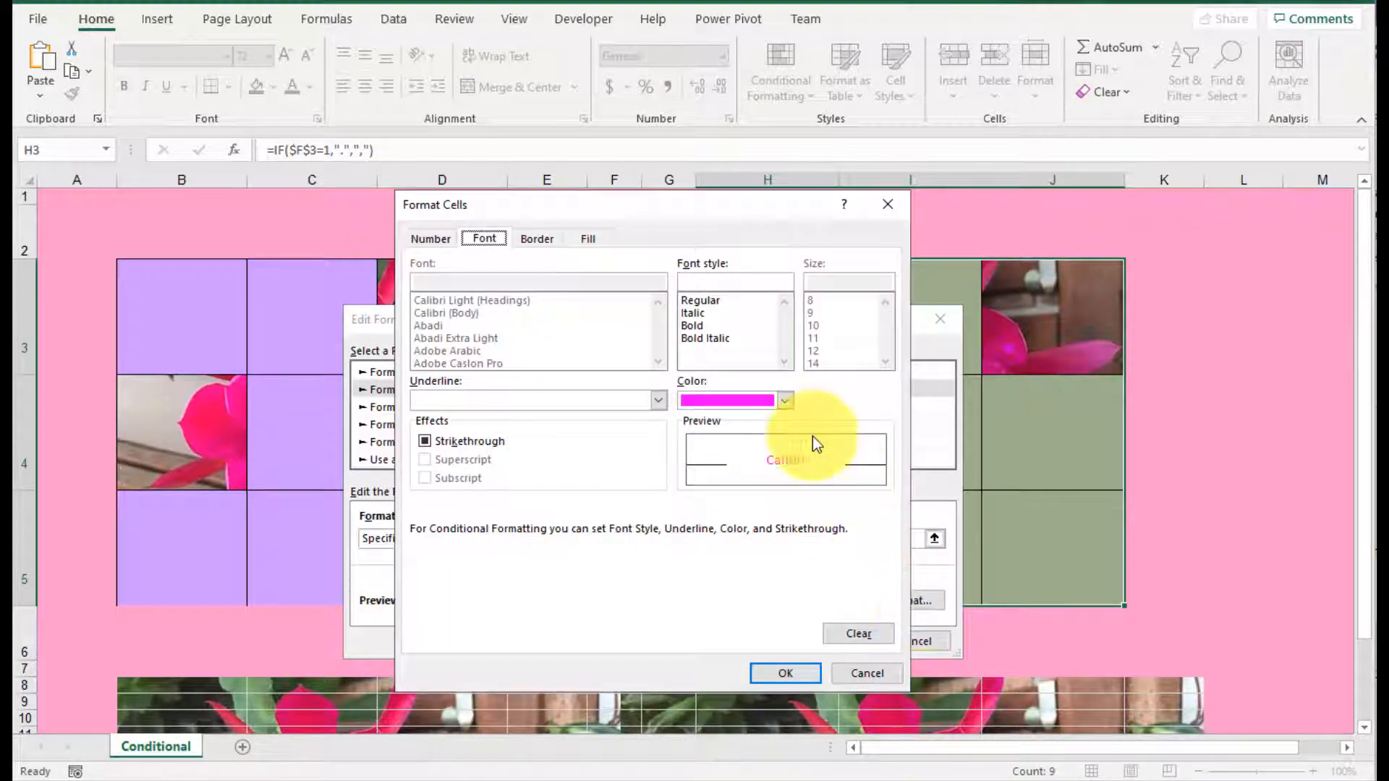
click(785, 400)
click(775, 426)
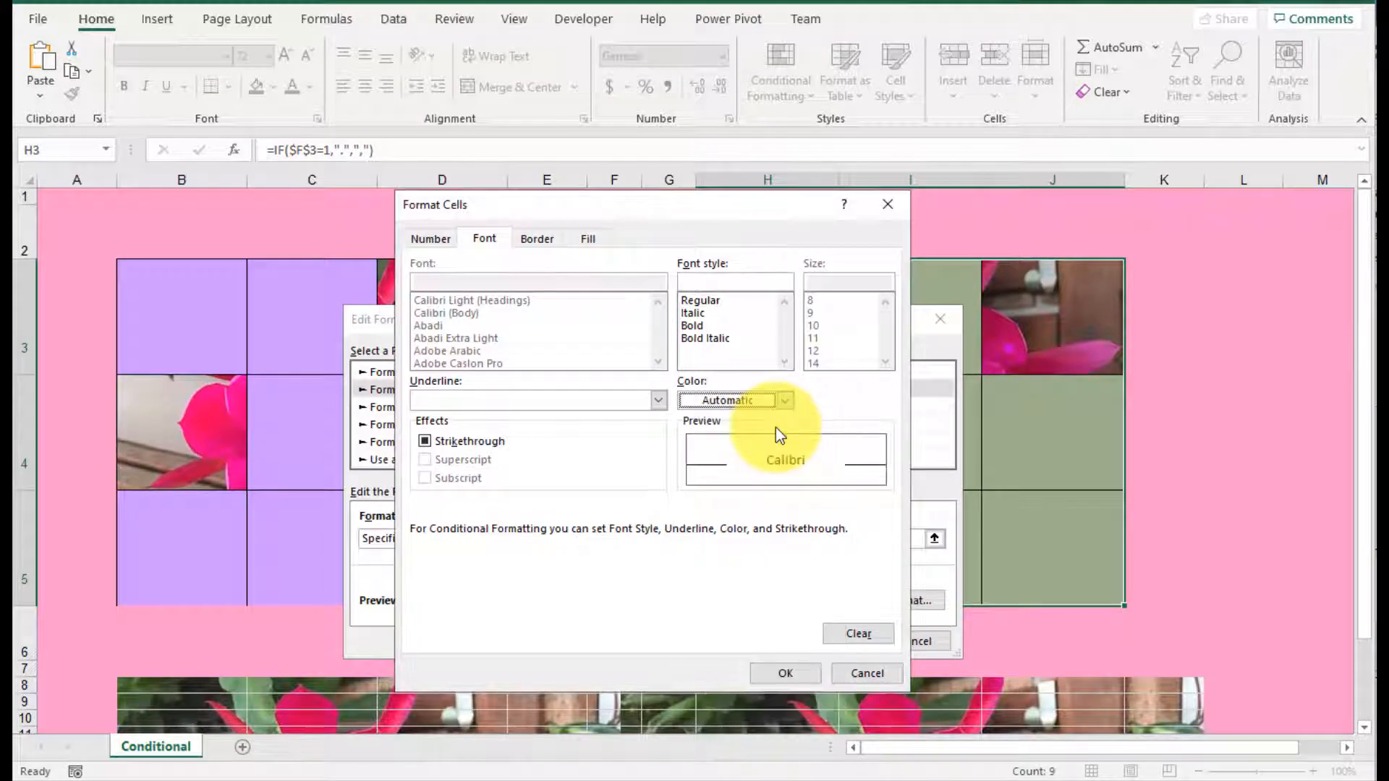
click(801, 670)
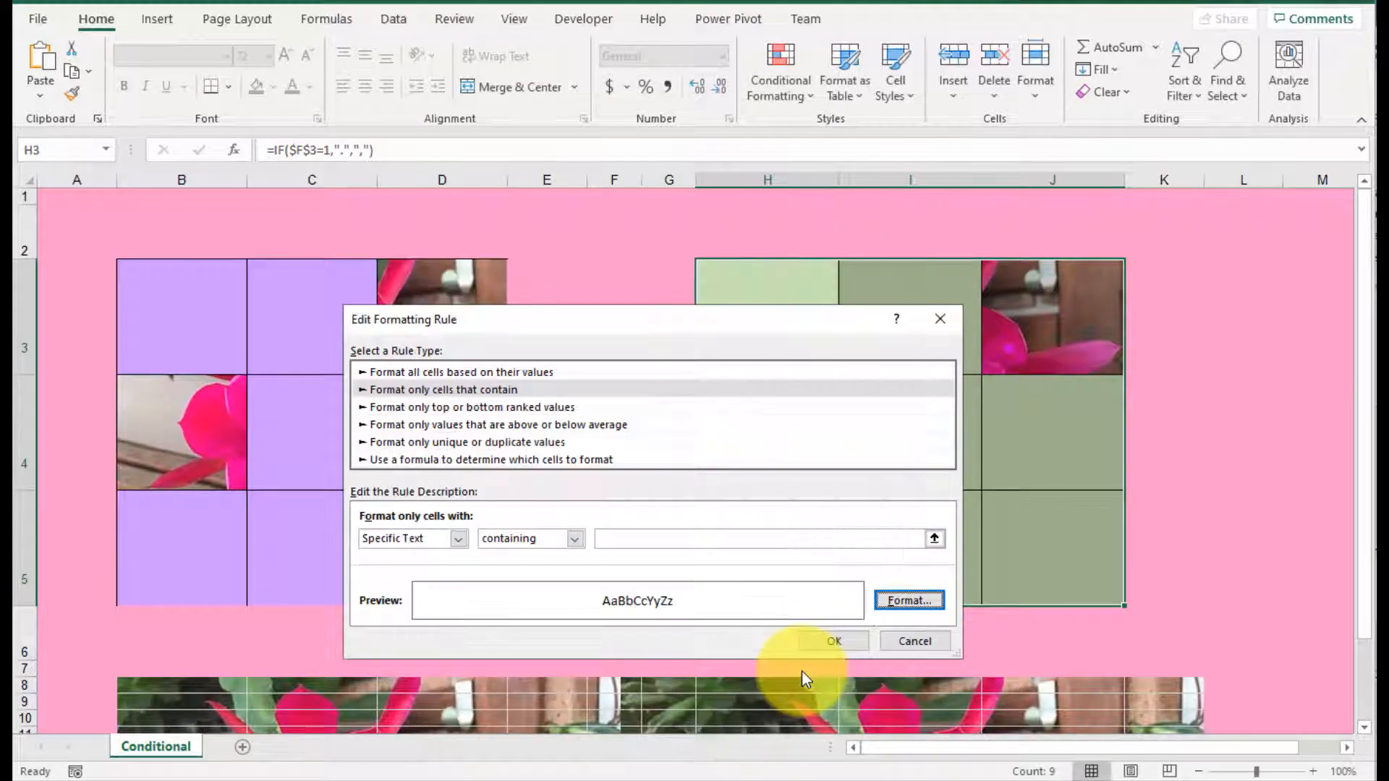
click(832, 642)
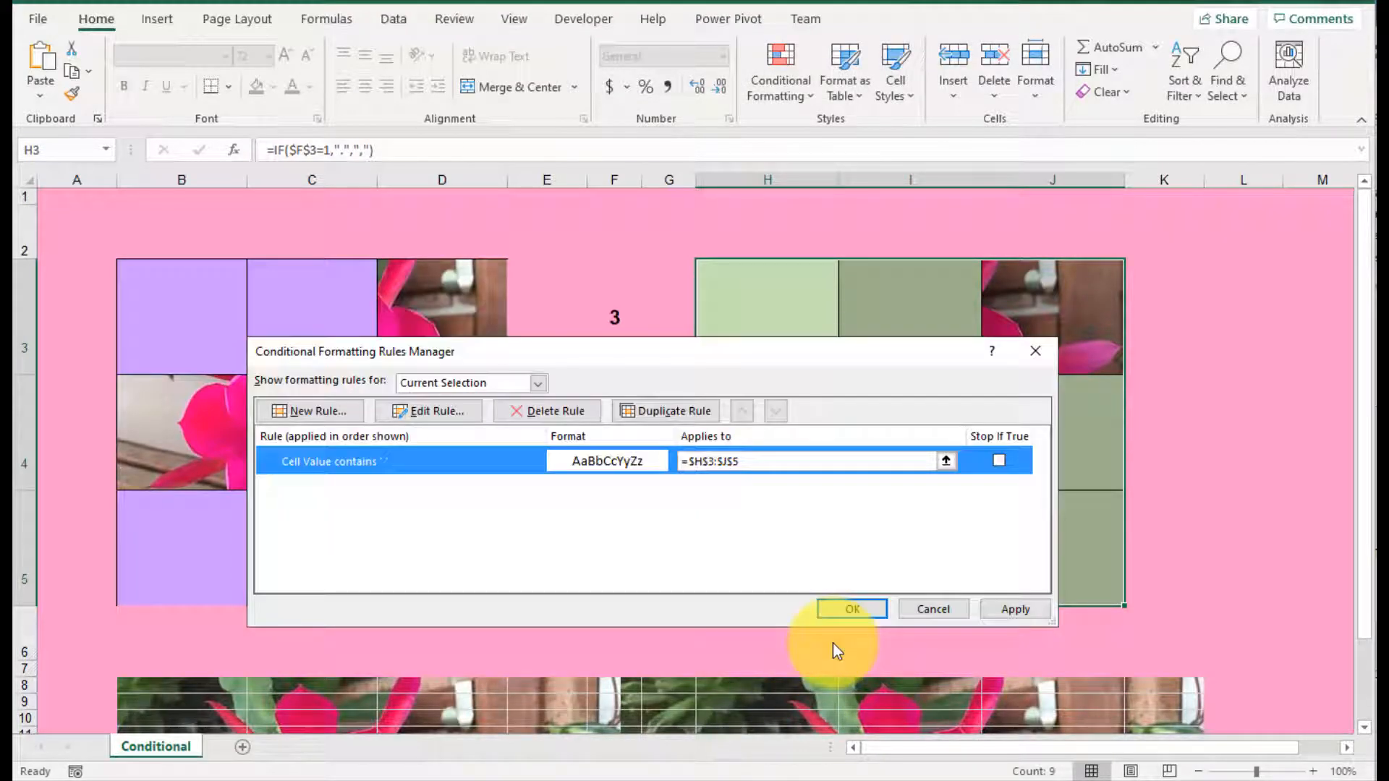
click(1016, 610)
click(855, 613)
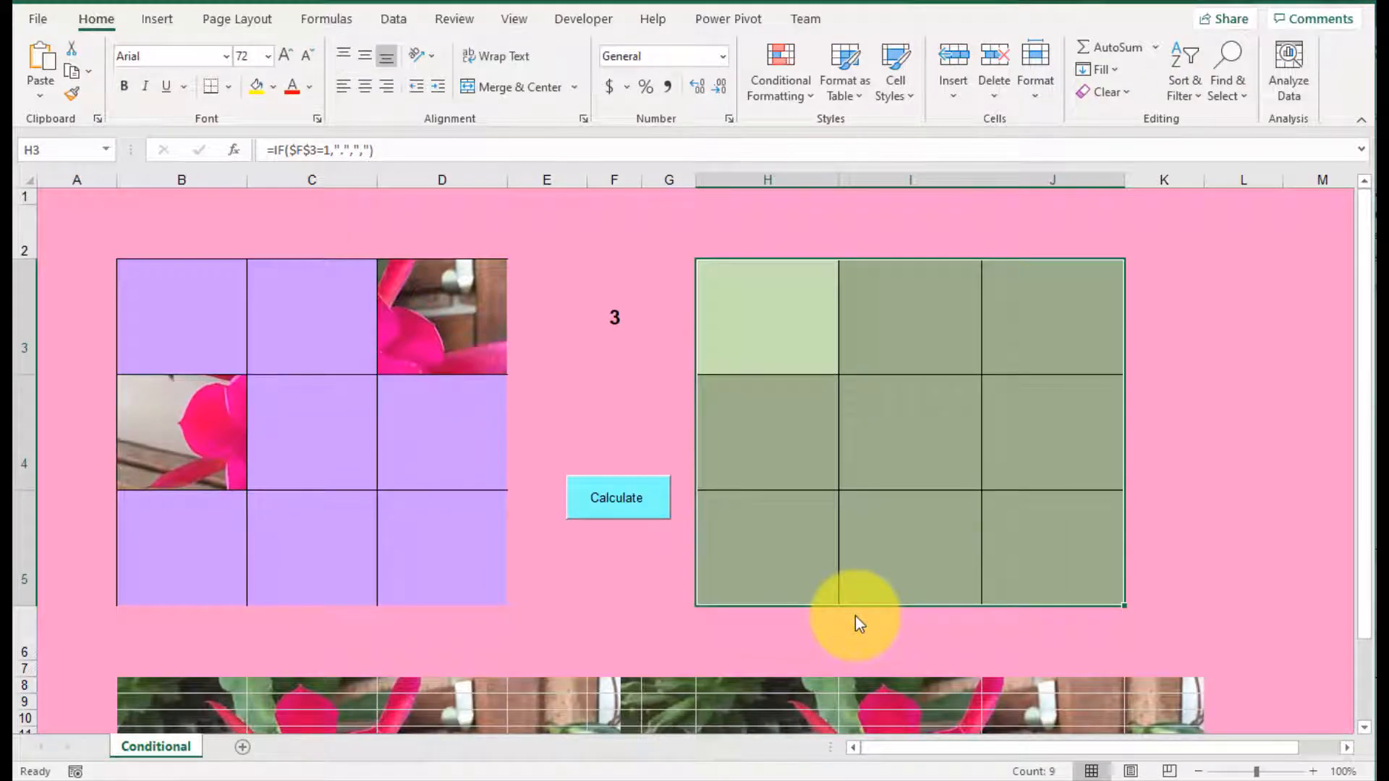
Step: Replace the period with a space in the IF formulas of H3 and I3, giving =IF($F$3=1," ",",") and =IF($F$3=2," ",",")
click(805, 532)
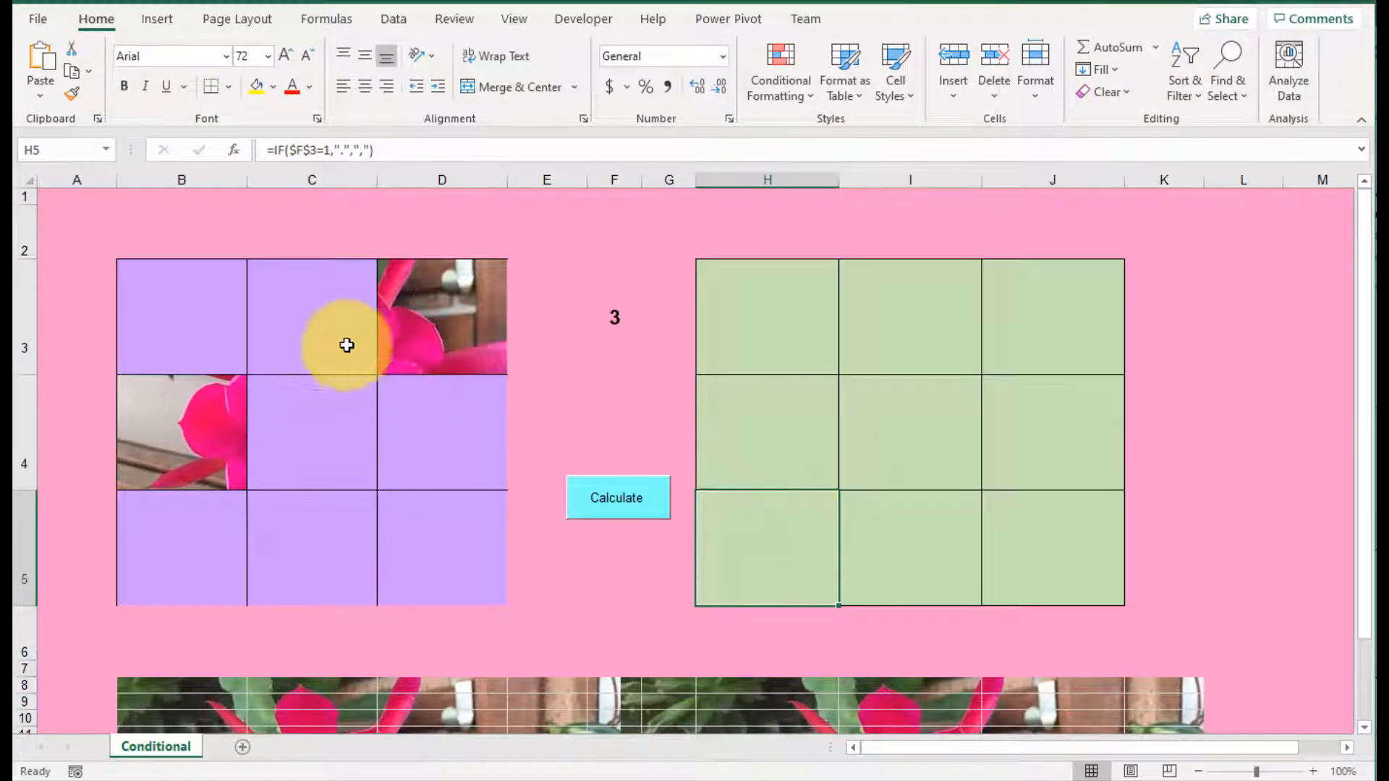
click(761, 313)
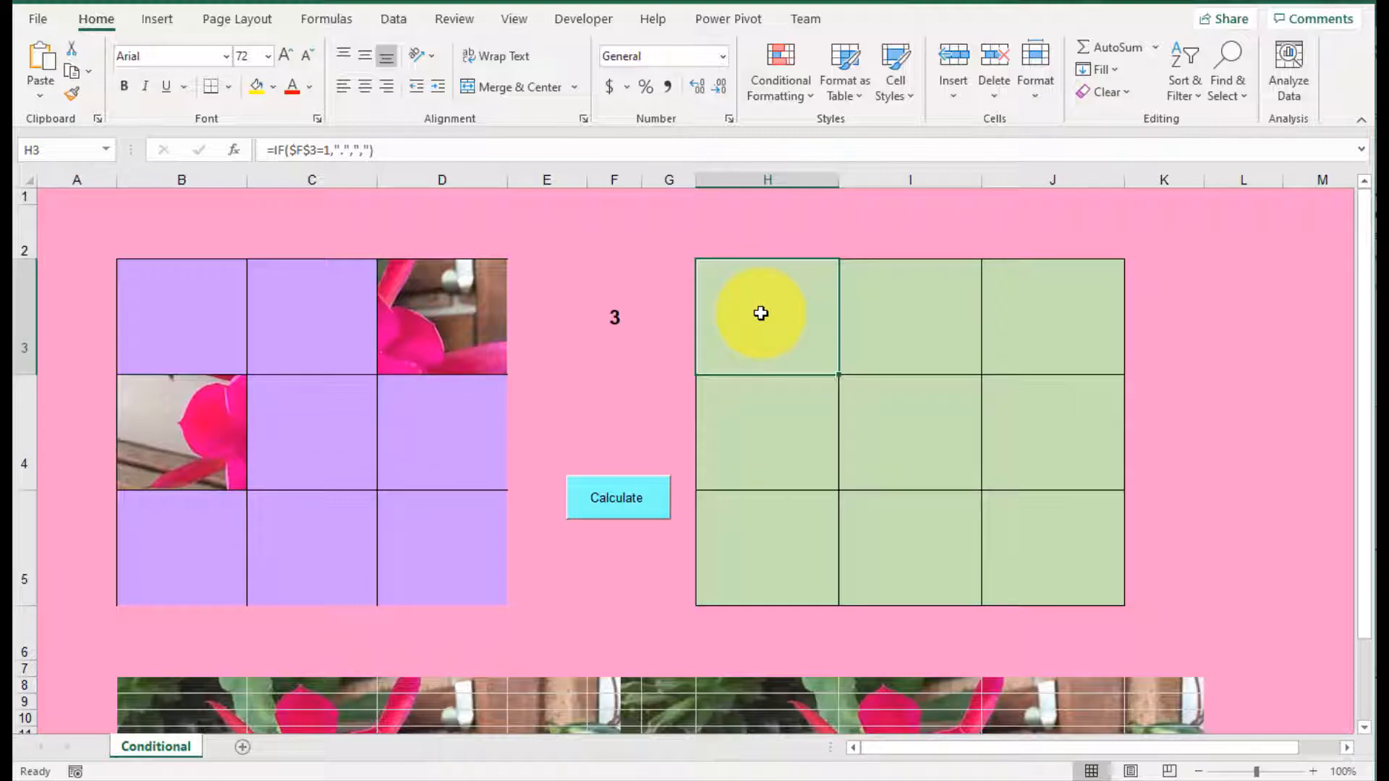
click(345, 145)
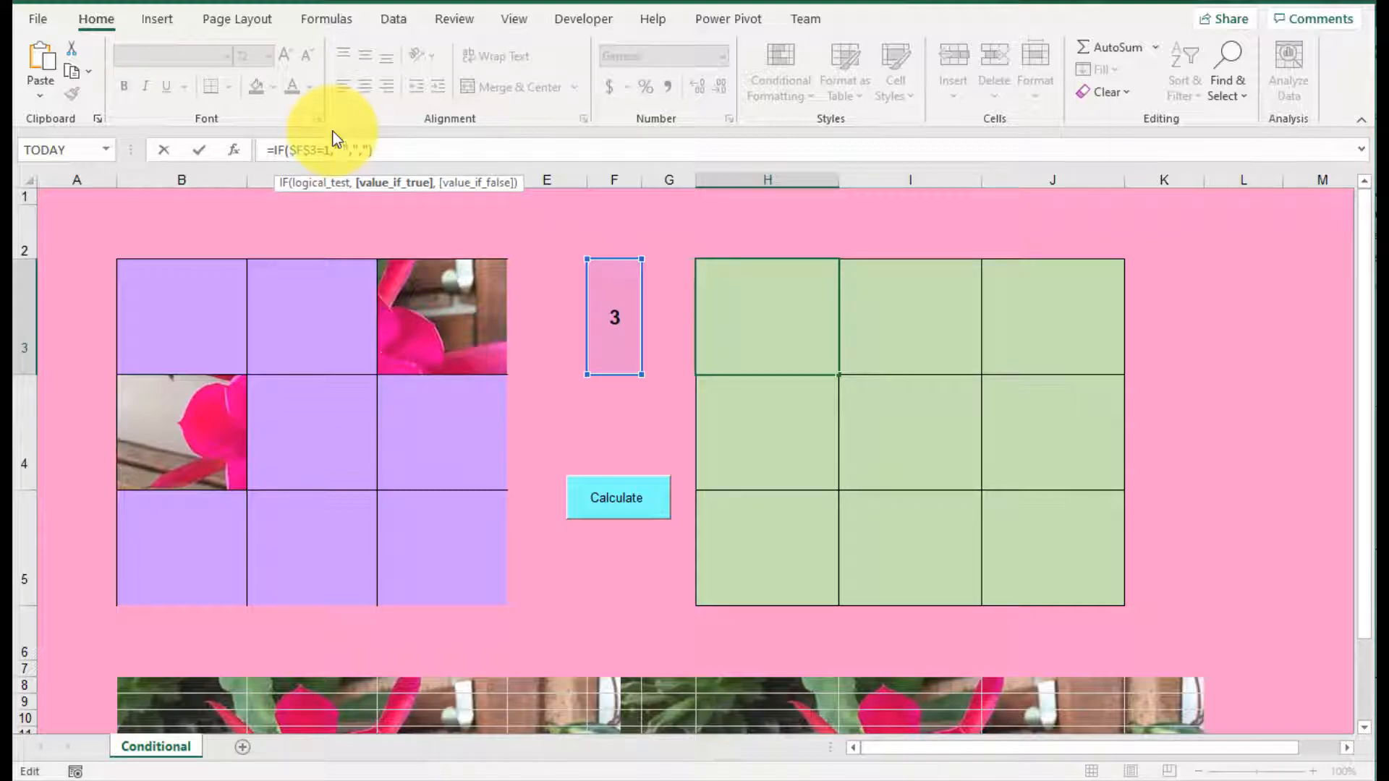
click(899, 312)
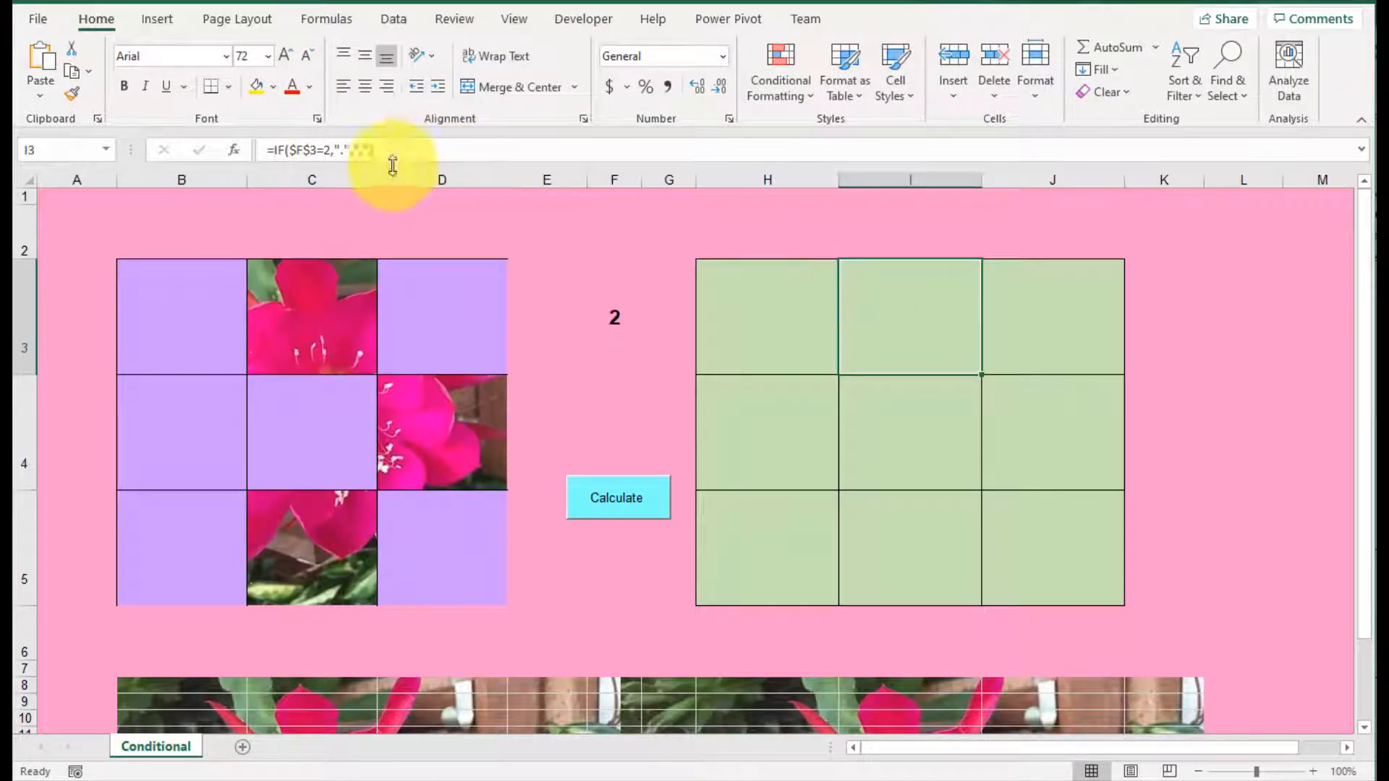
click(343, 150)
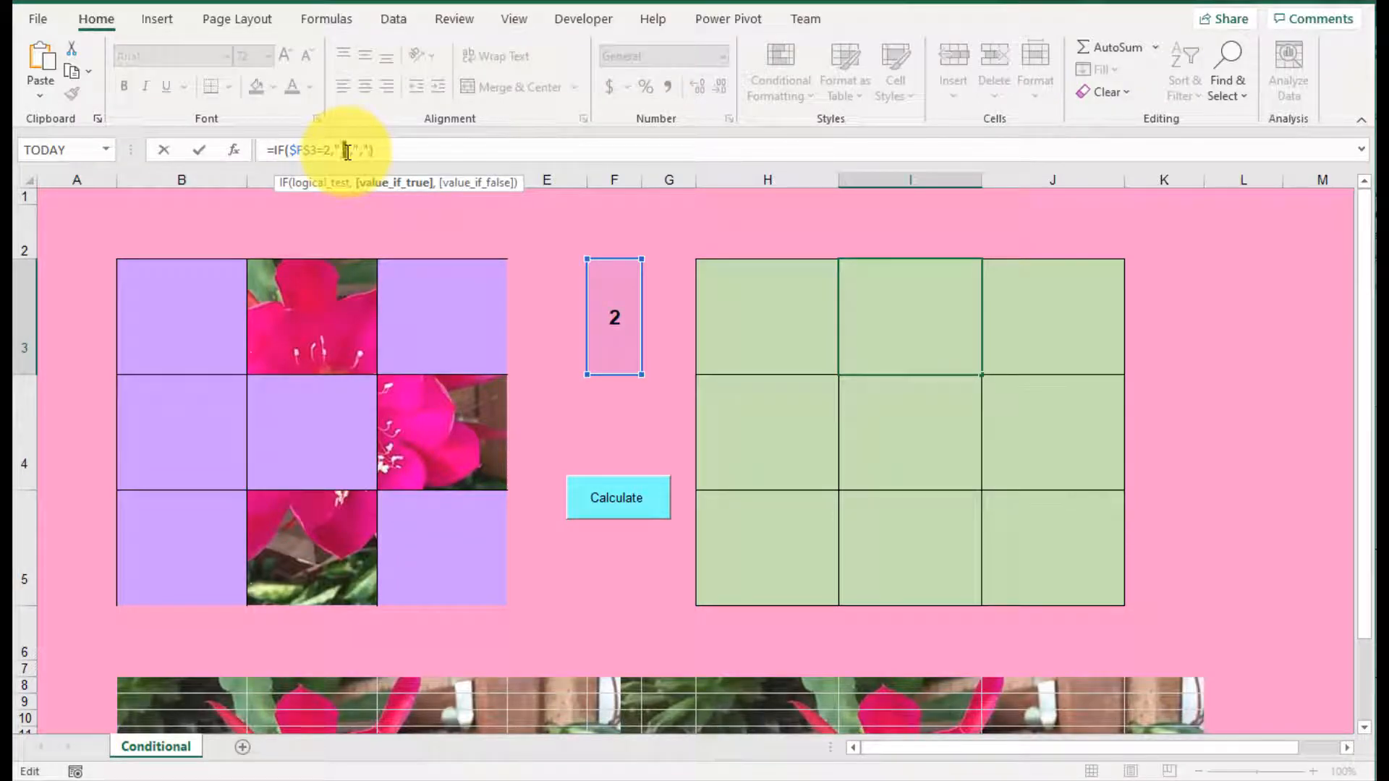
click(618, 227)
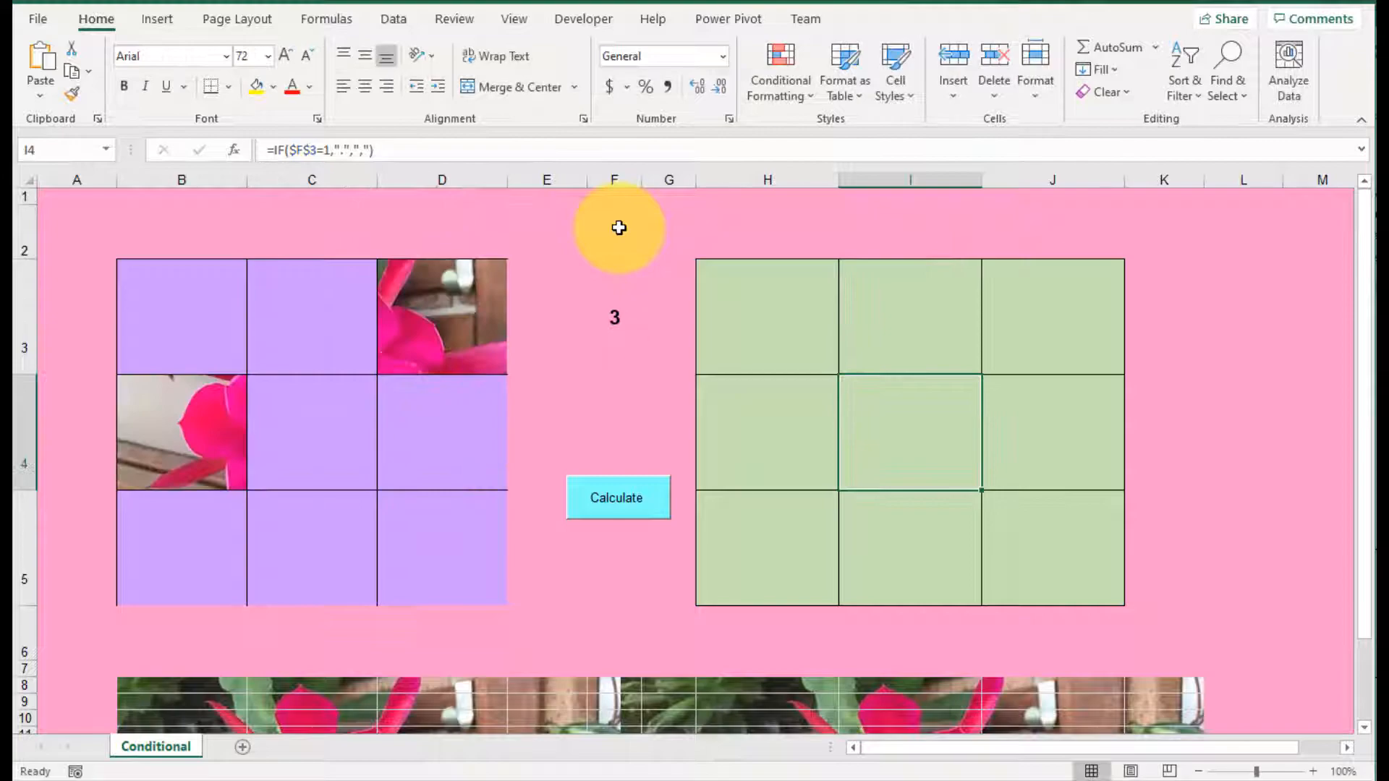
Step: Recalculate the random number in F3 three times, then check the formulas in H3 and I3
click(628, 496)
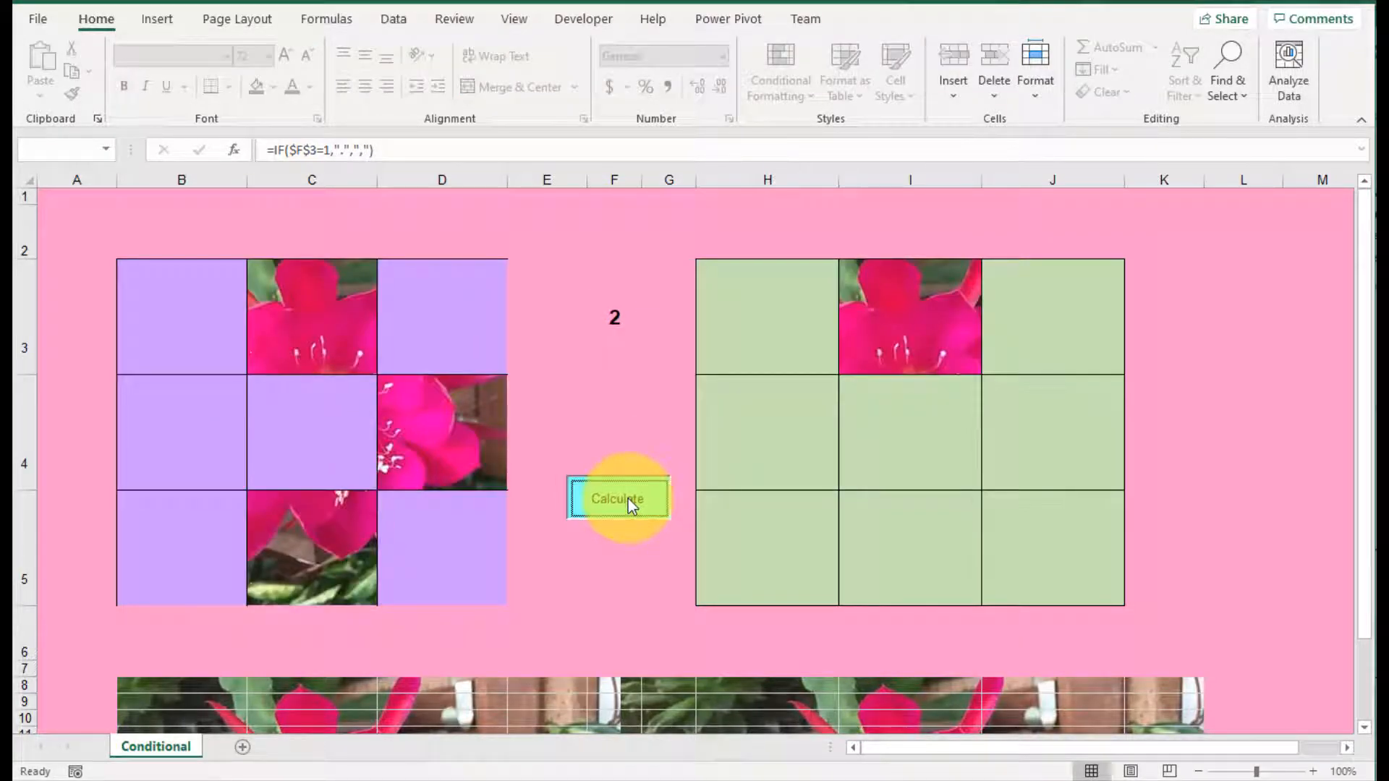
click(628, 498)
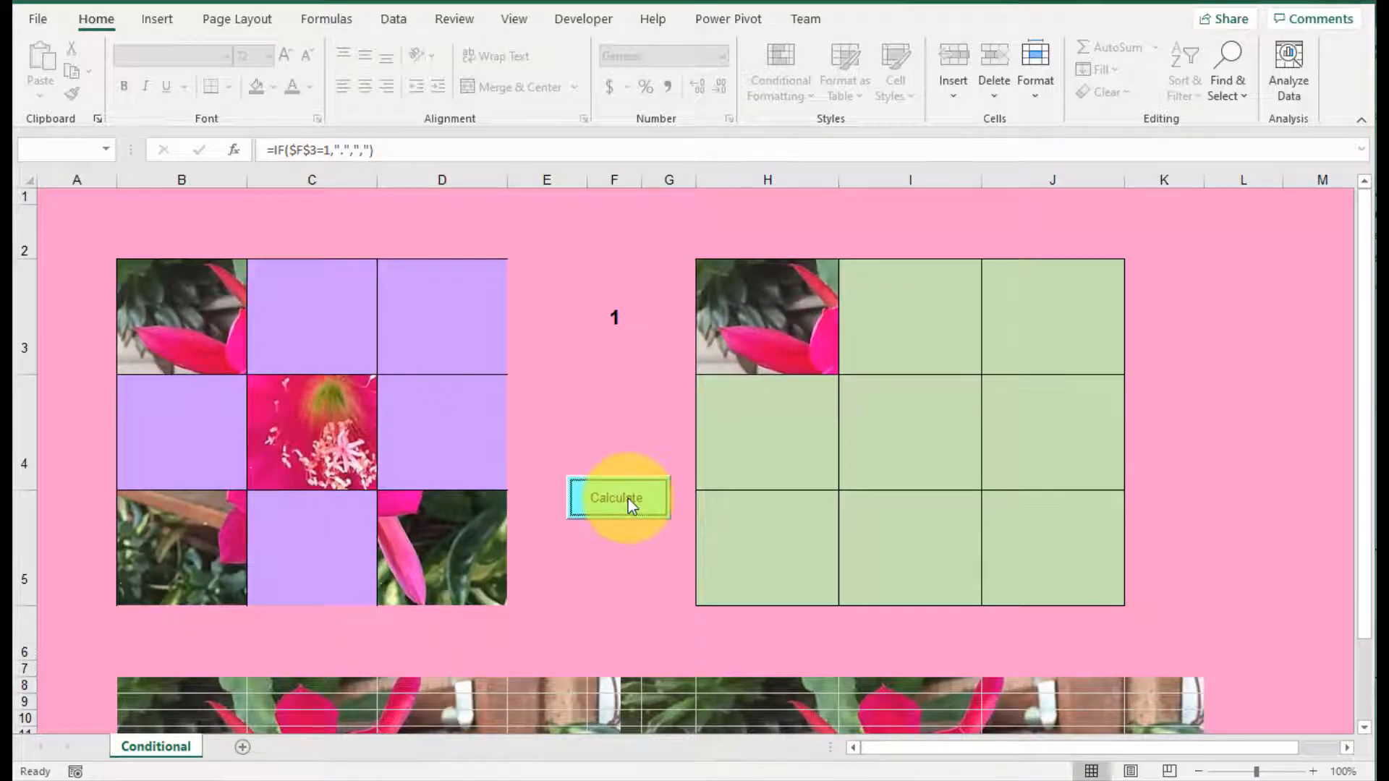
click(628, 497)
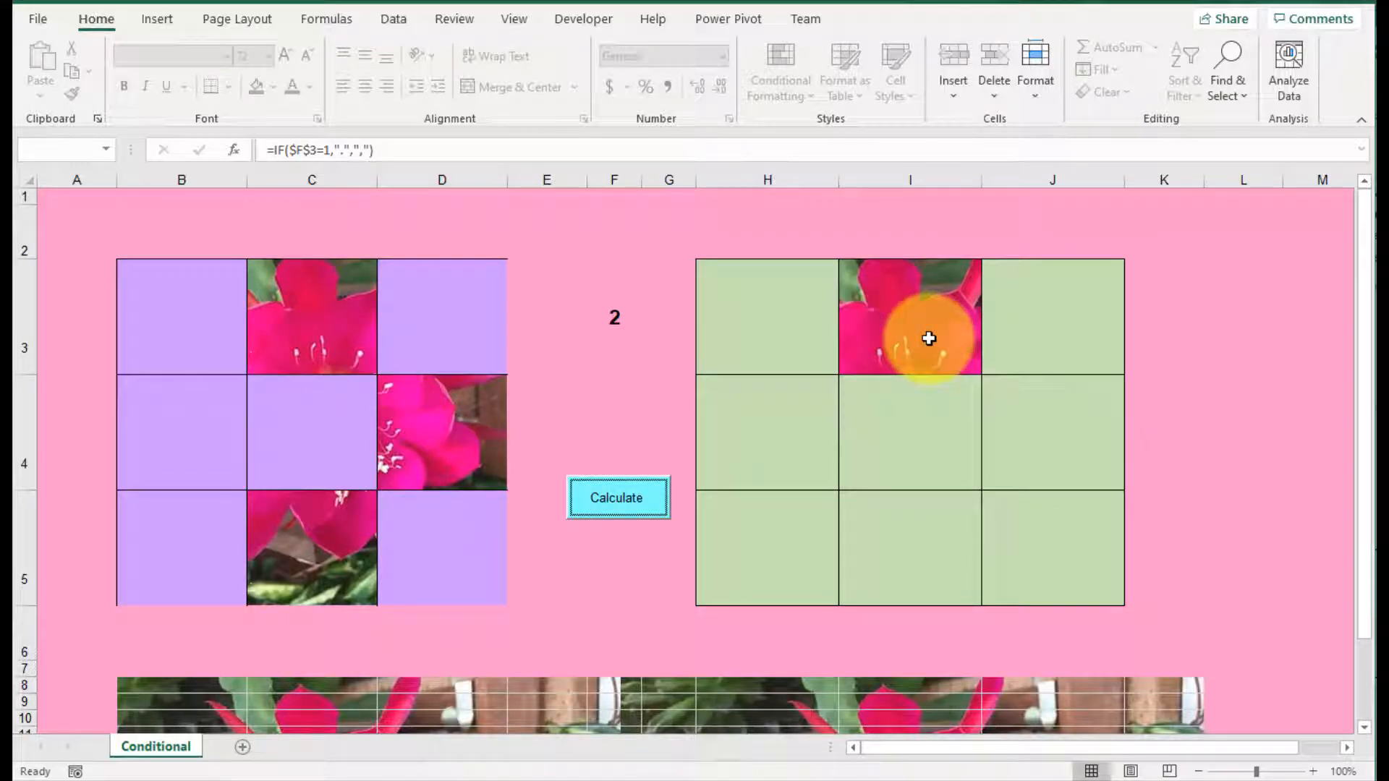
click(776, 348)
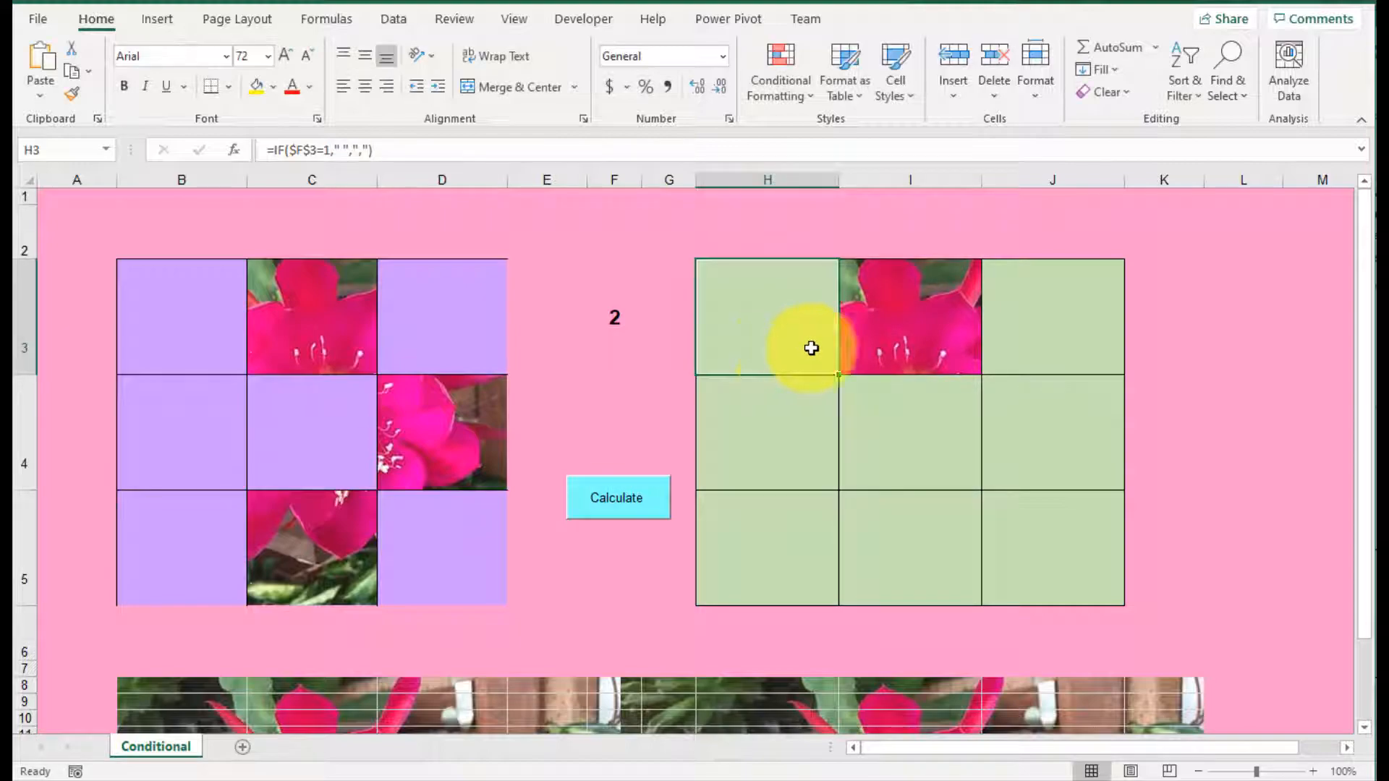
click(896, 326)
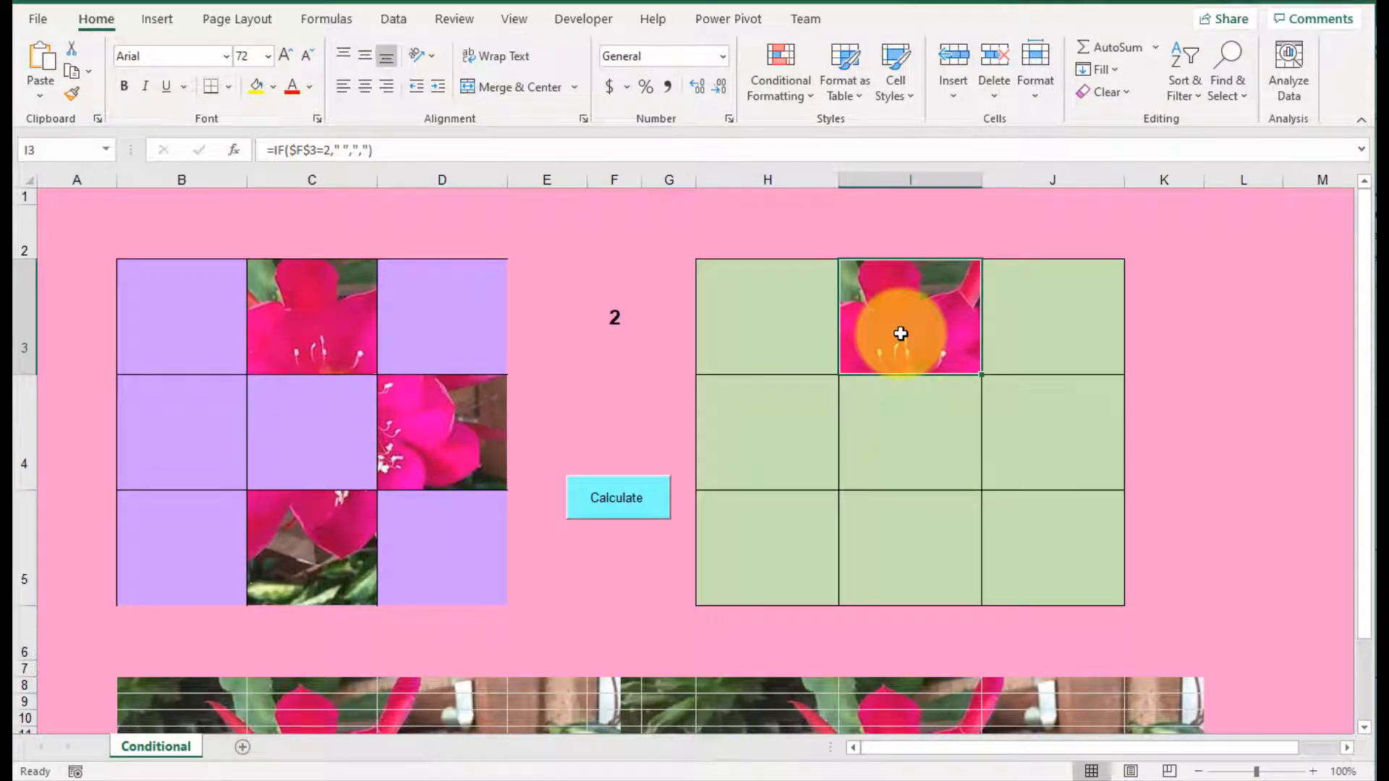
Step: Replace the period with a space in the IF formulas of J3 and H4, giving =IF($F$3=3," ",",") in both cells
click(1048, 329)
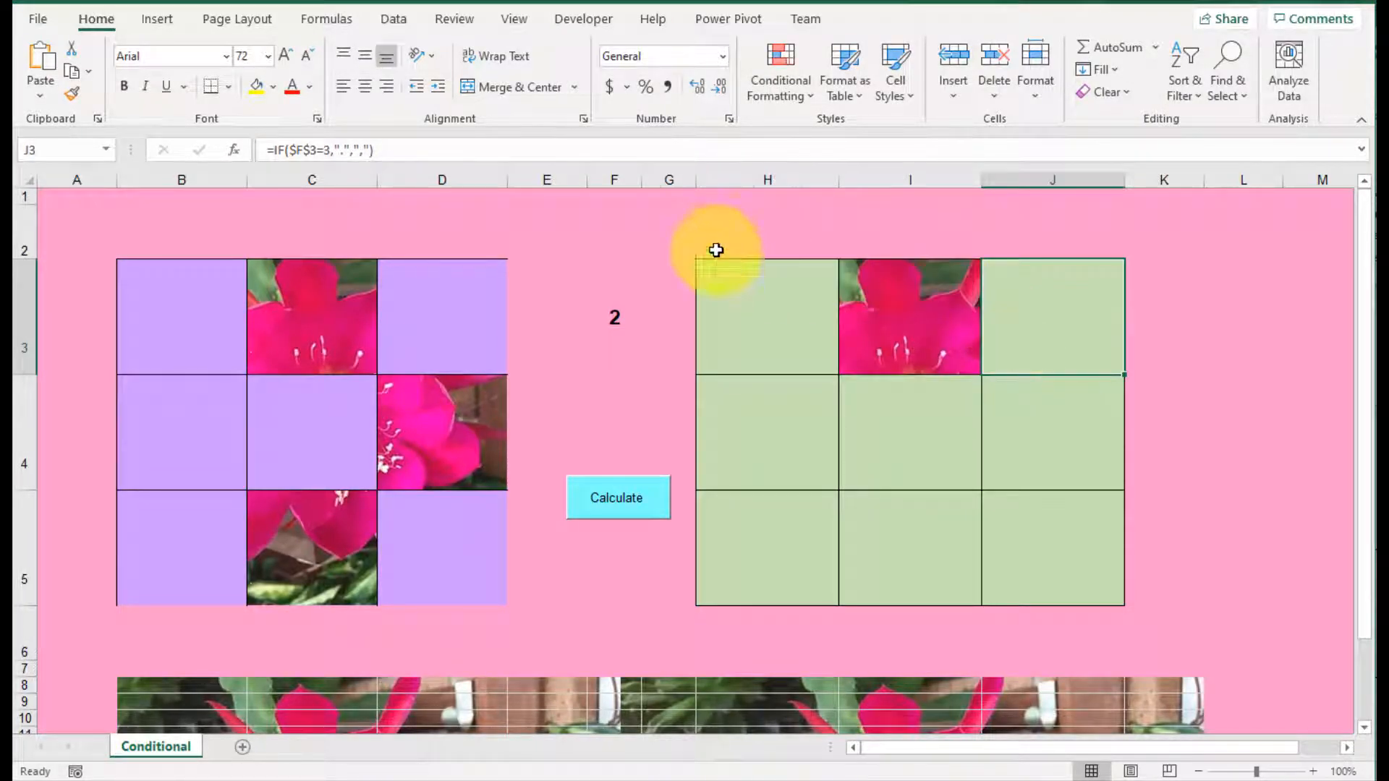
click(344, 150)
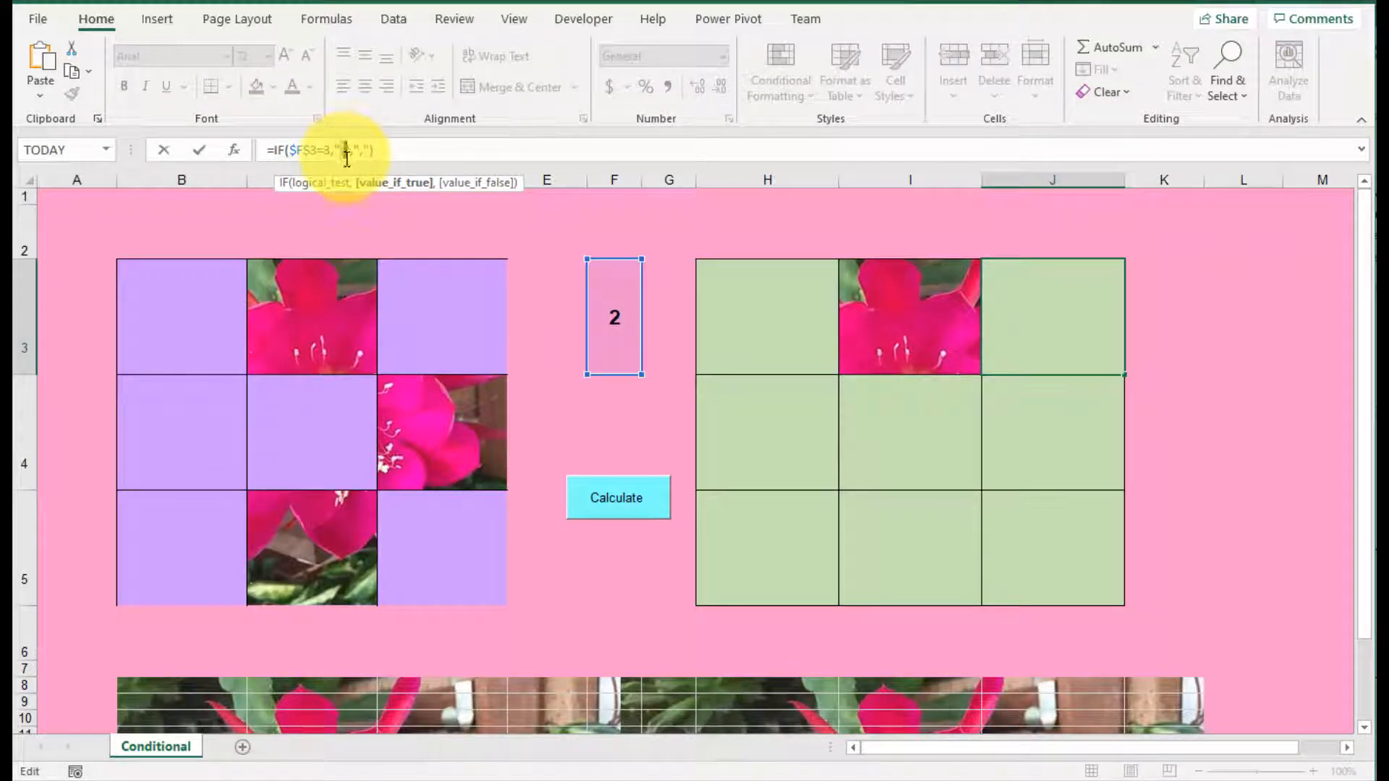
key(Return)
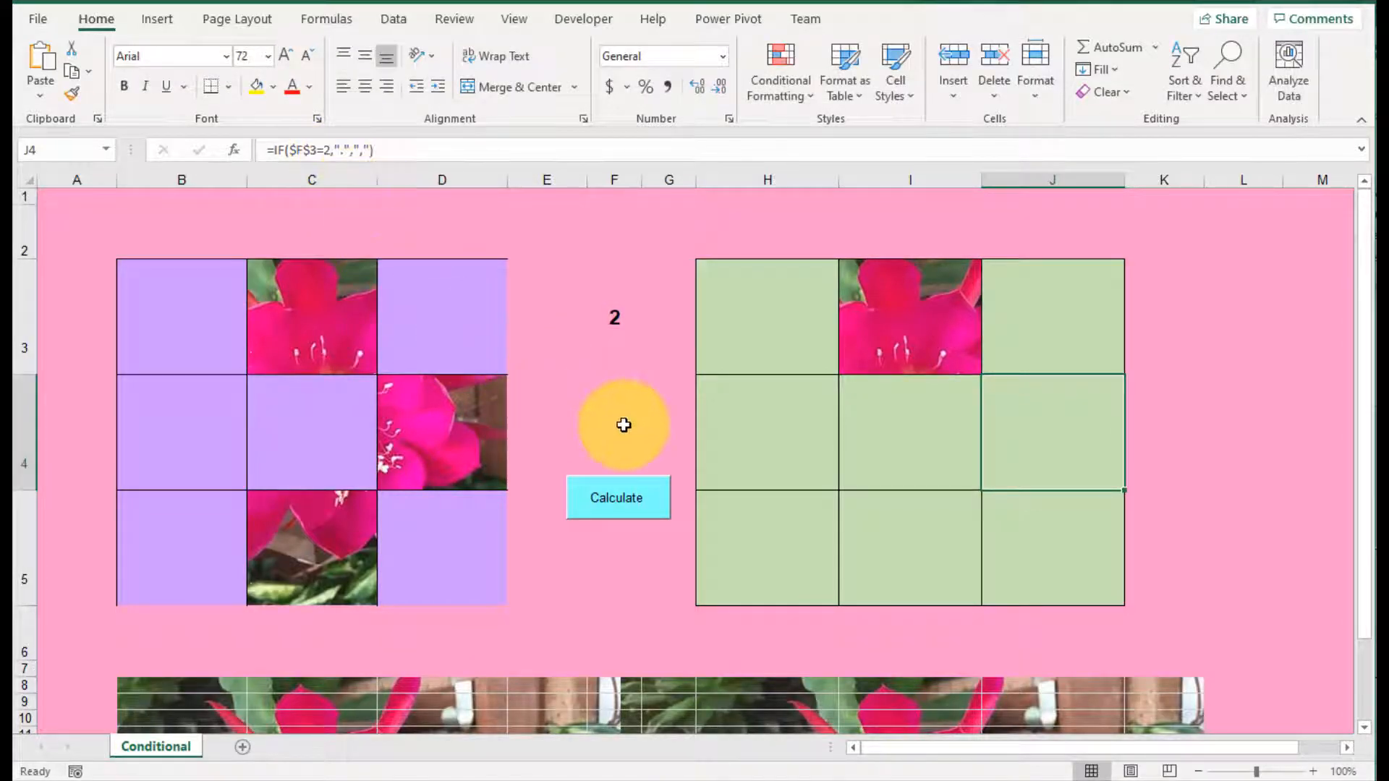
click(754, 425)
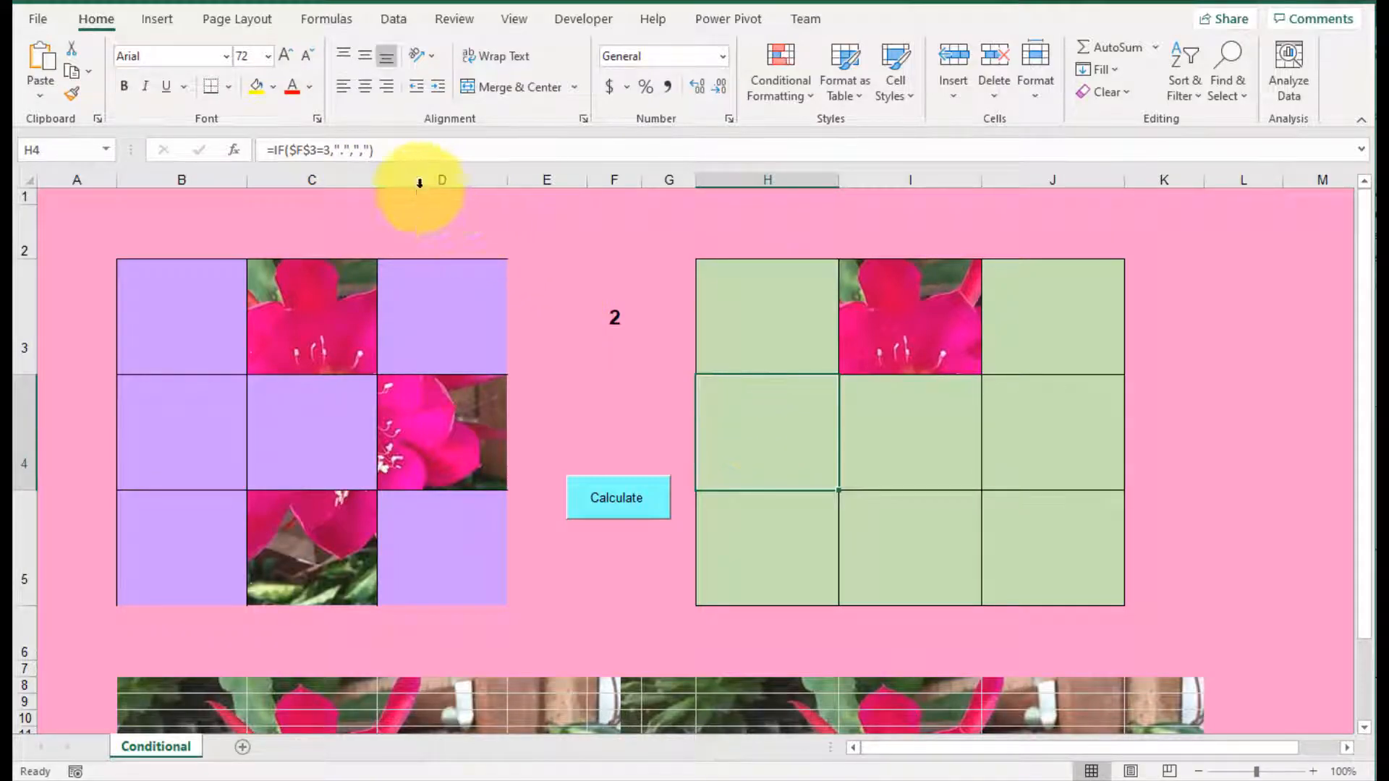
click(345, 148)
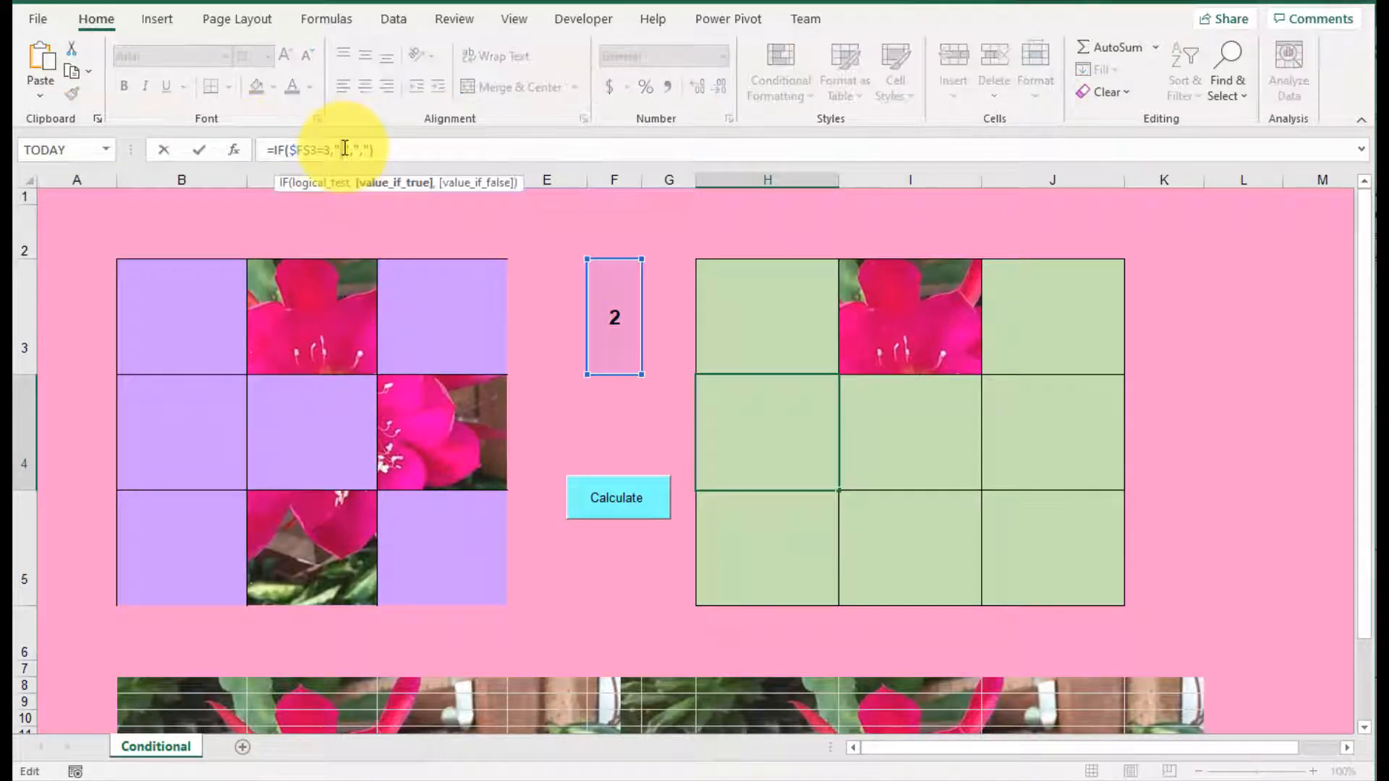
key(Return)
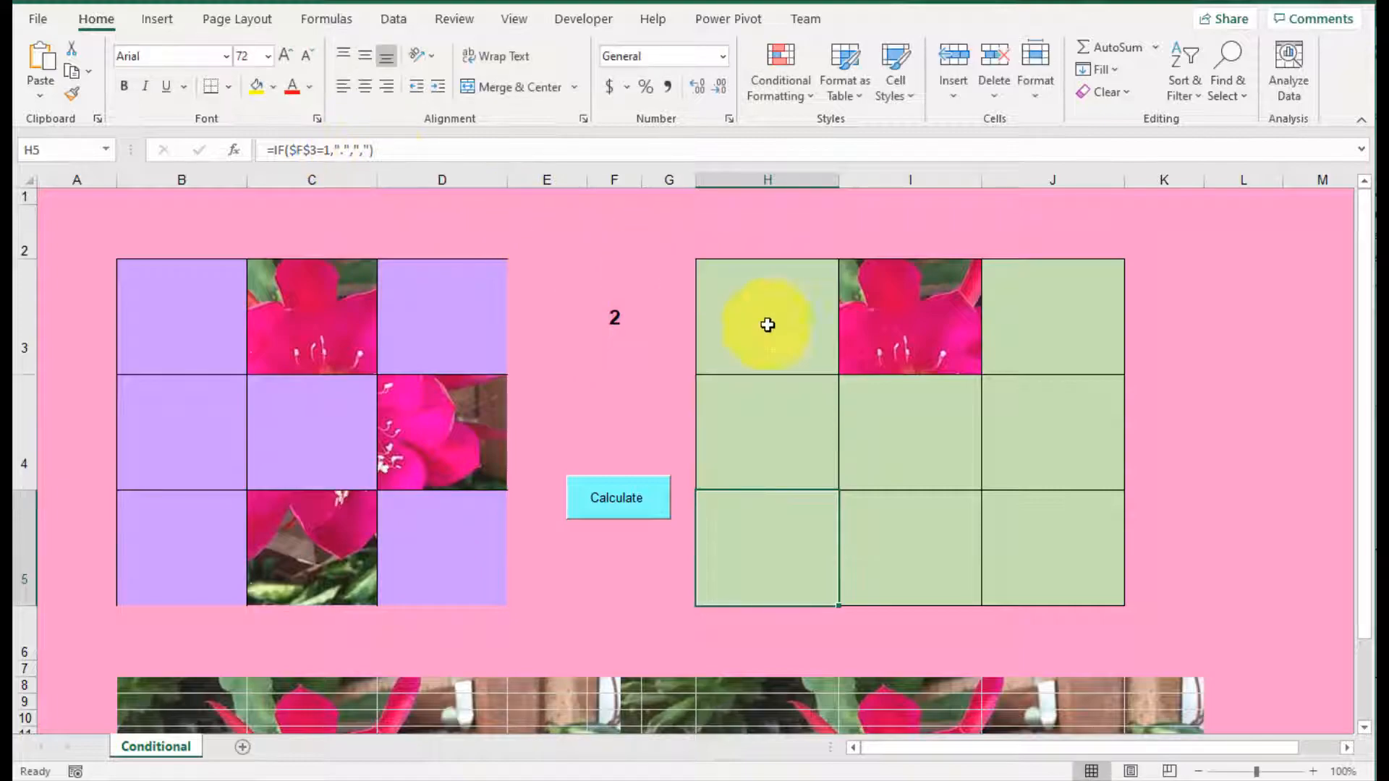
Step: Replace the period with a space in the IF formulas of I4 and J4, giving =IF($F$3=1," ",",") and =IF($F$3=2," ",",")
click(908, 419)
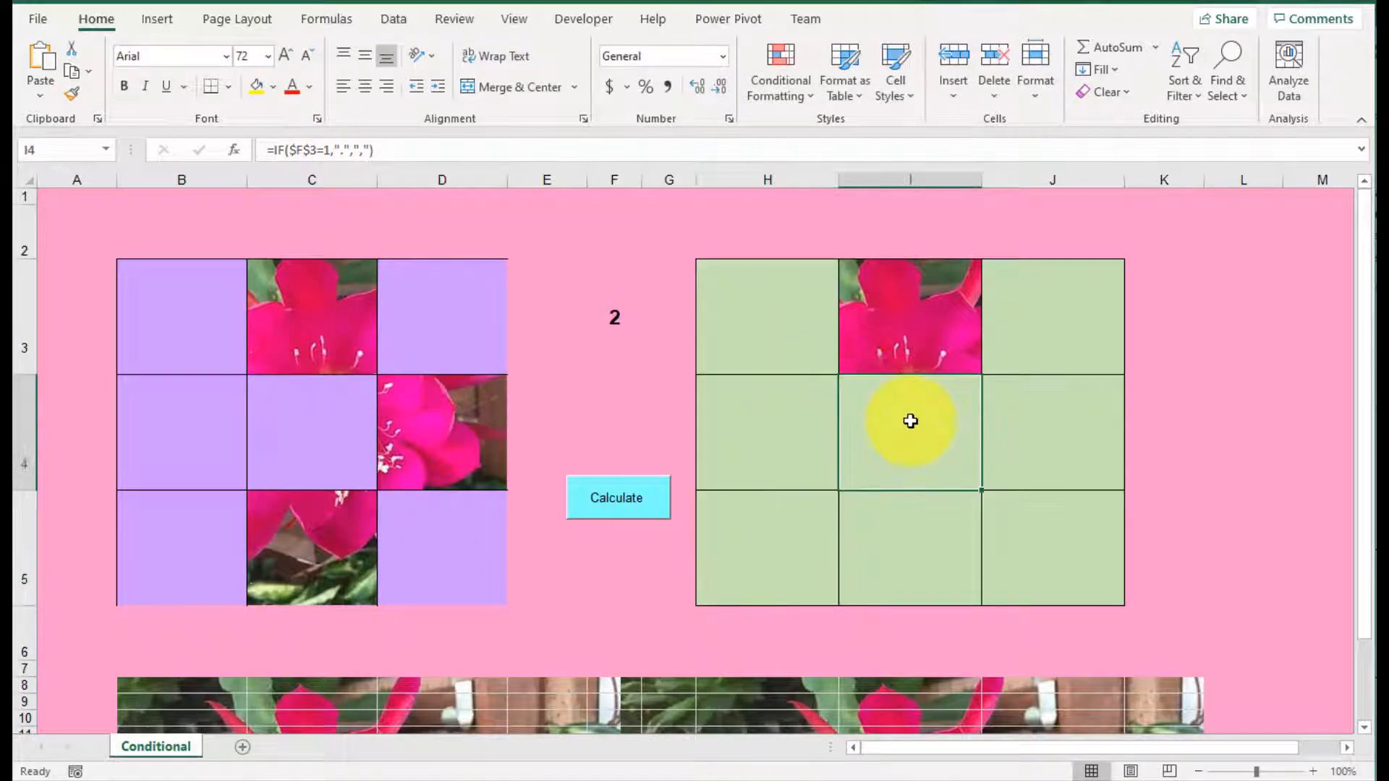
click(342, 150)
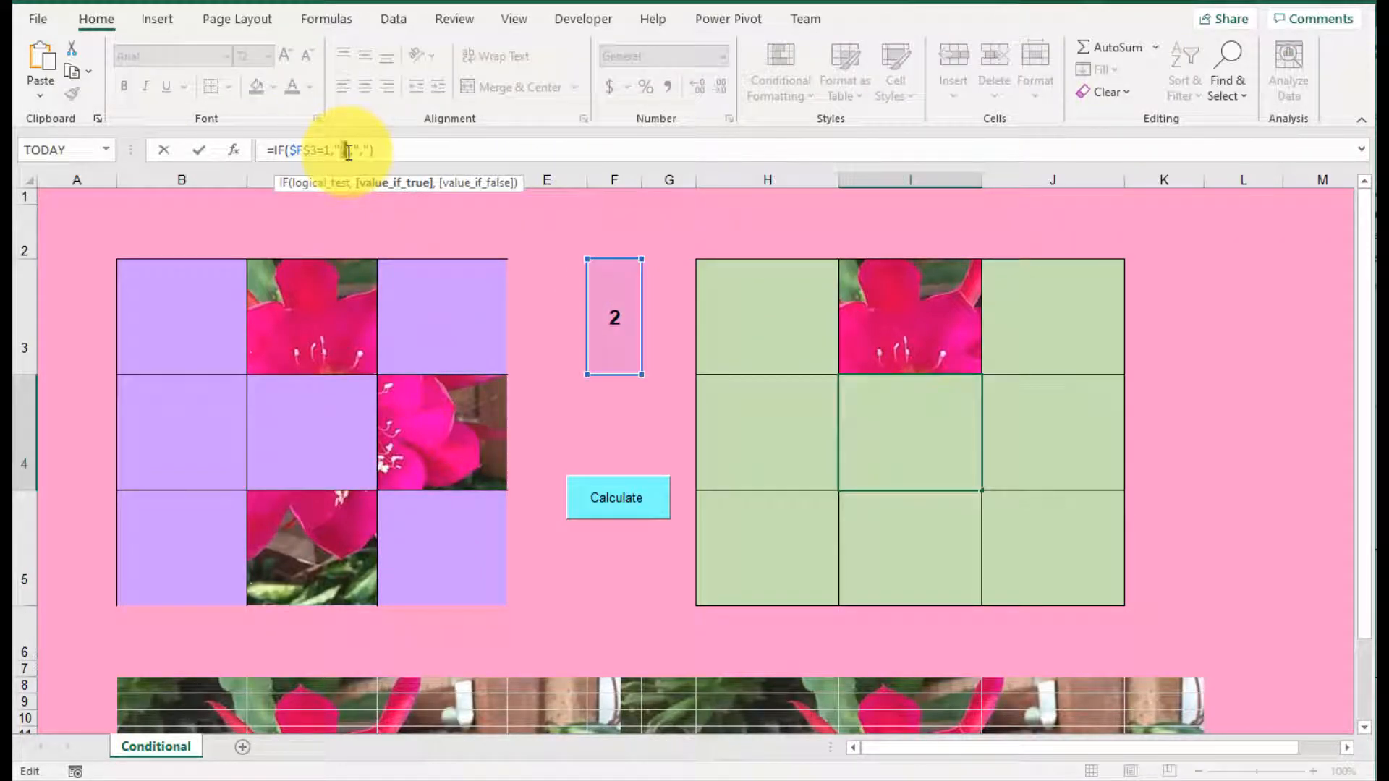
key(Return)
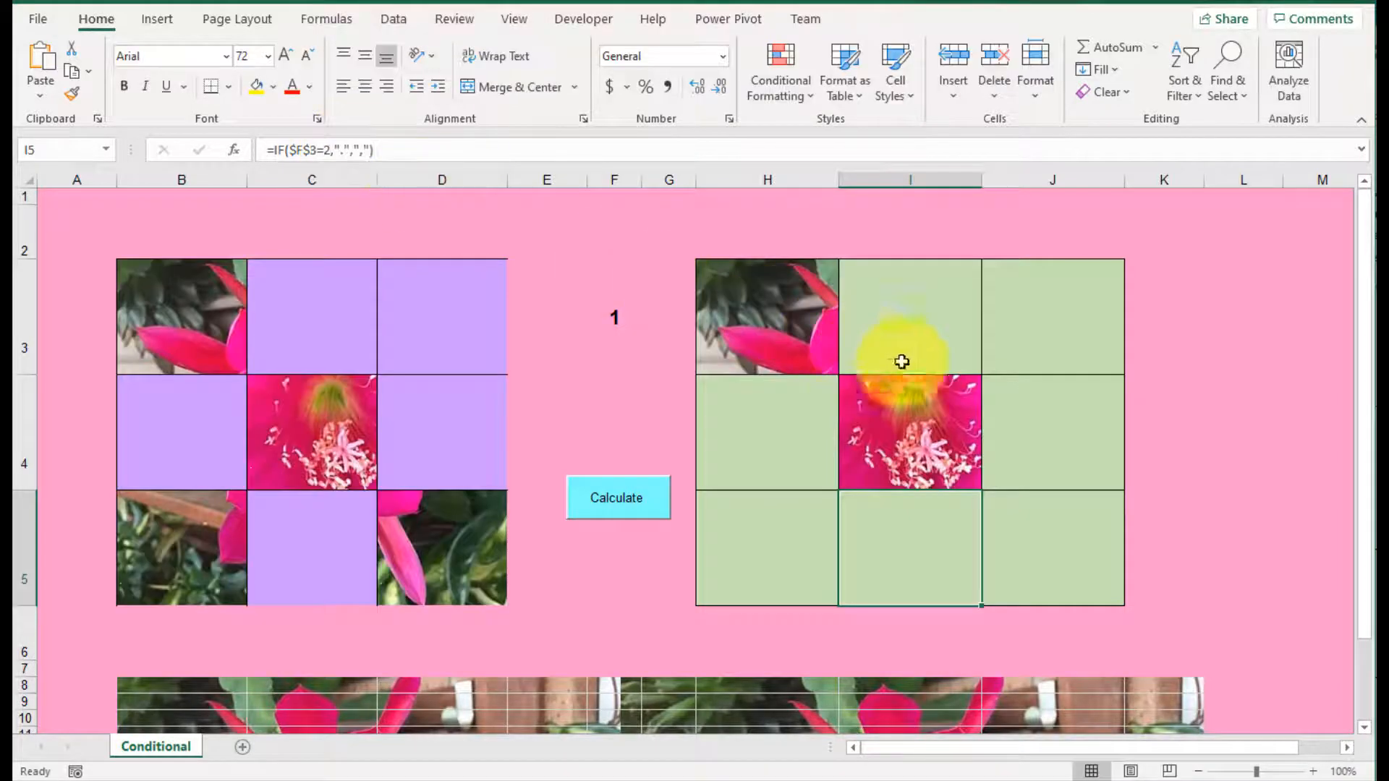
click(1045, 421)
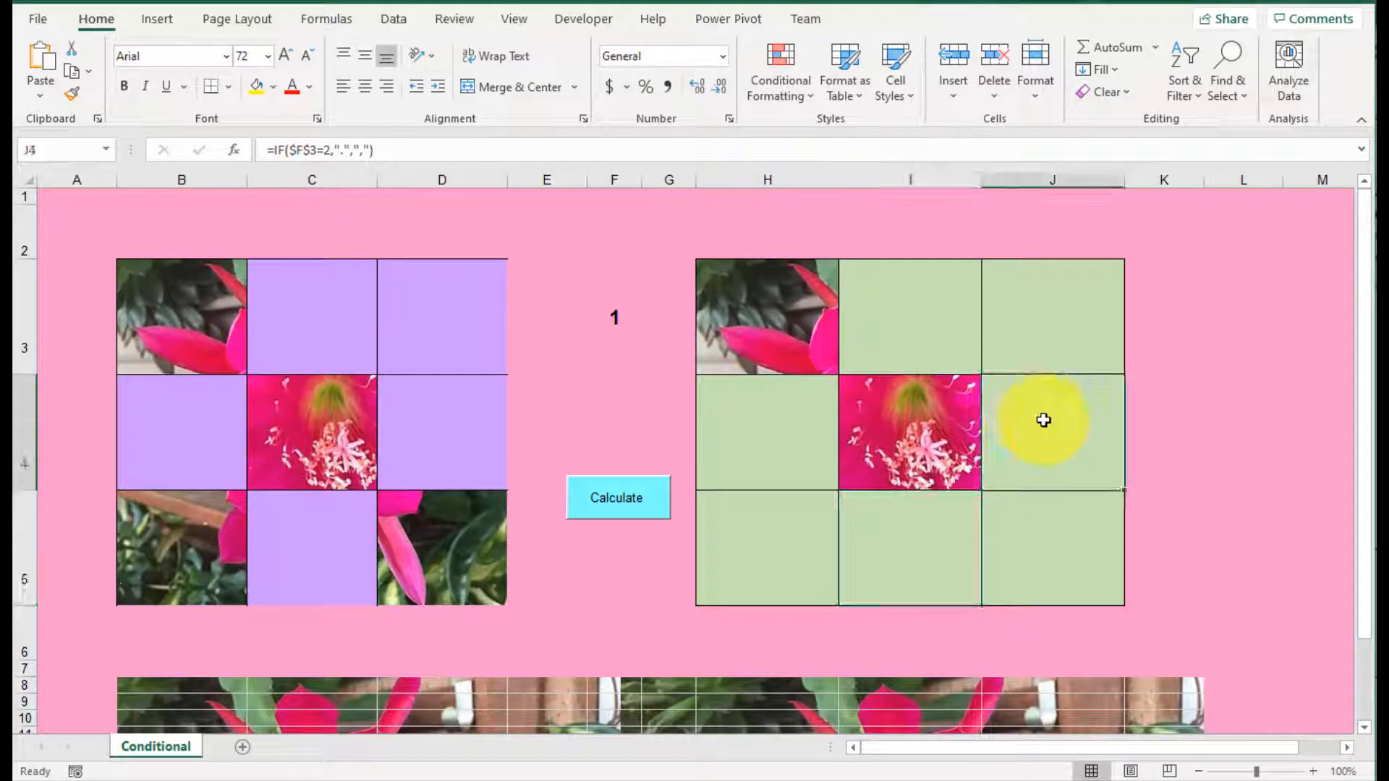
click(345, 152)
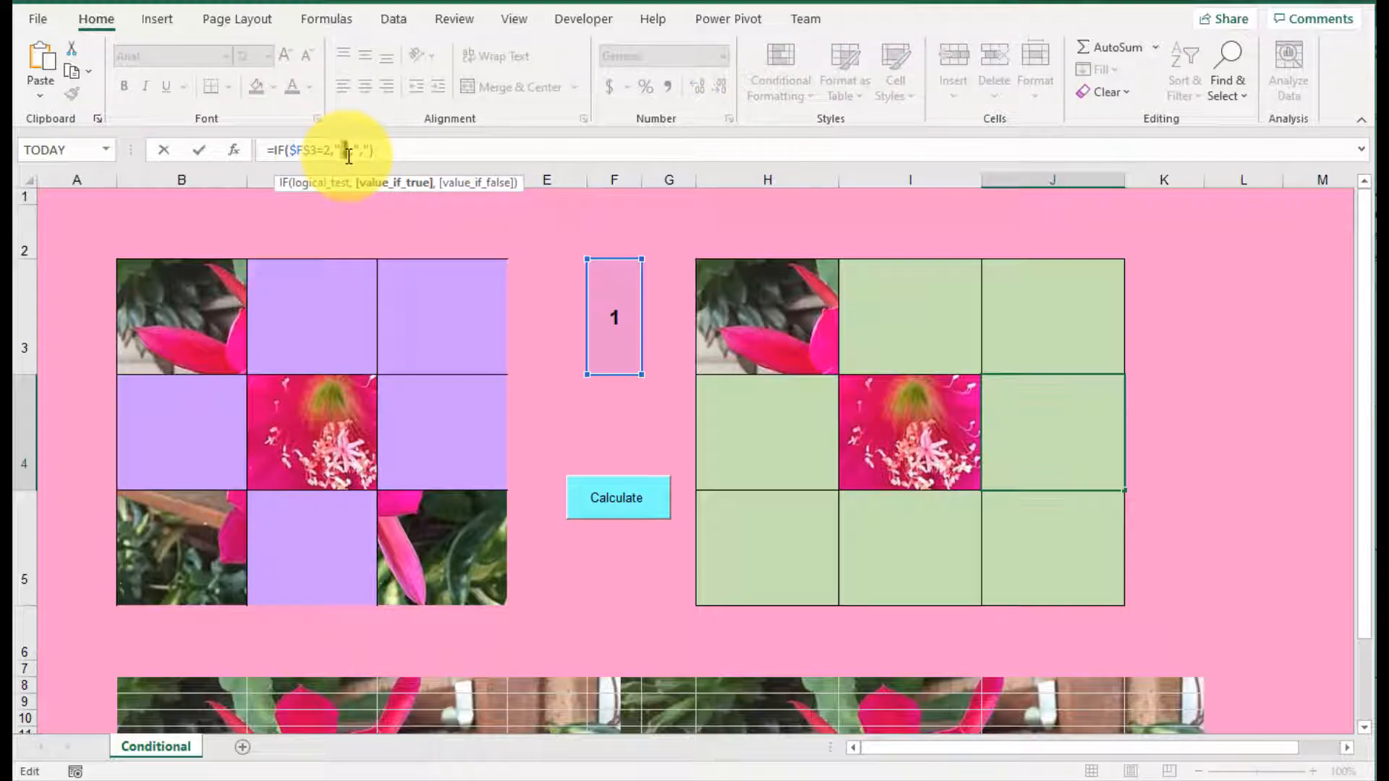
key(Return)
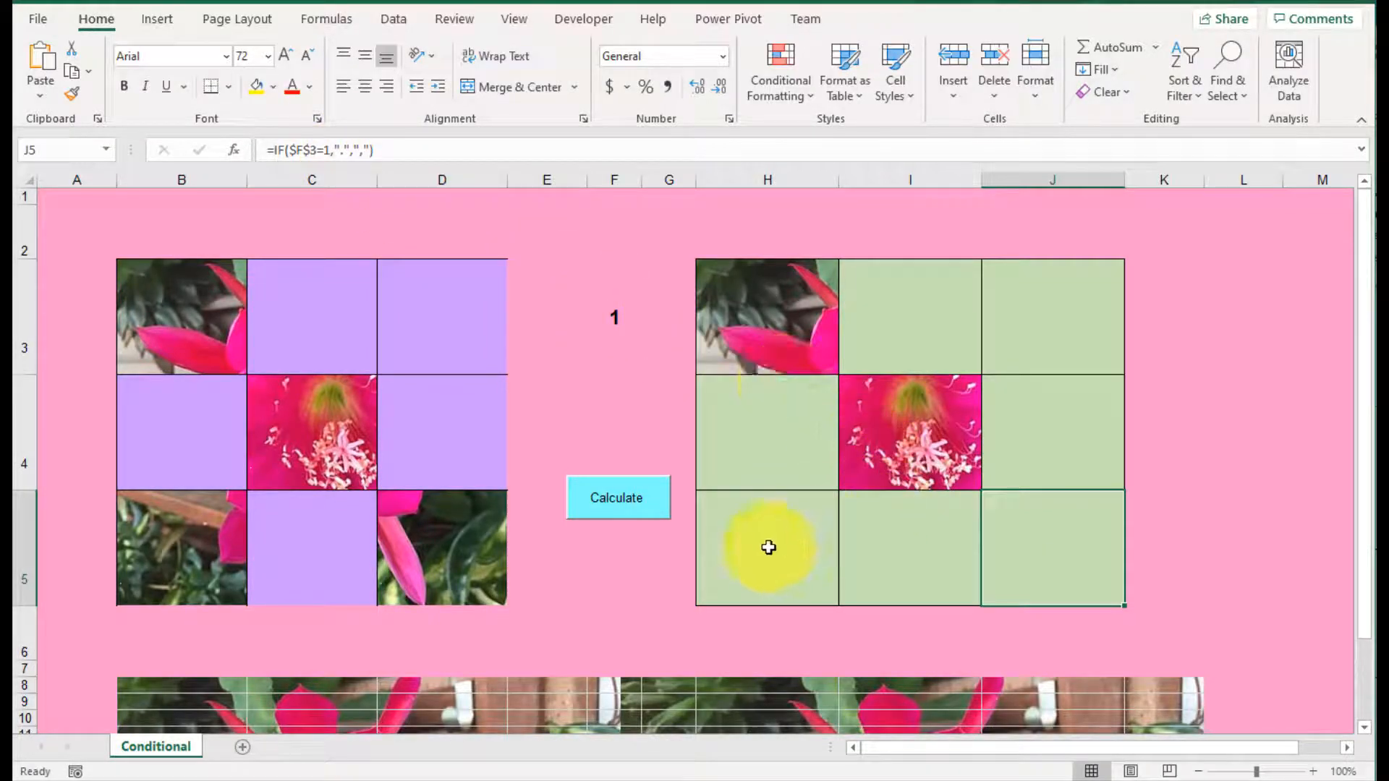
Step: Replace the period with a space in the bottom-row formulas, using =IF($F$3=1," ",",") in H5 and J5 and =IF($F$3=2," ",",") in I5
click(769, 547)
click(342, 152)
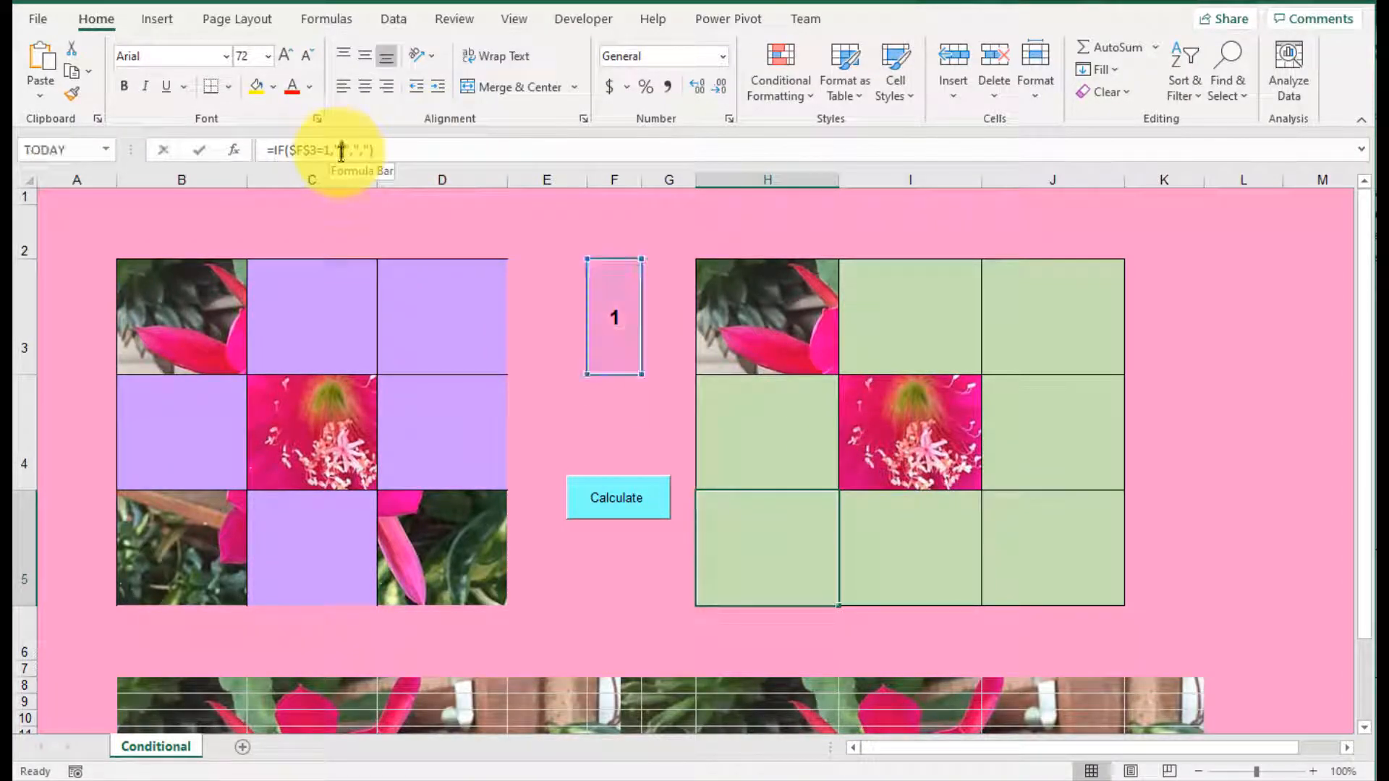
drag(341, 152, 348, 155)
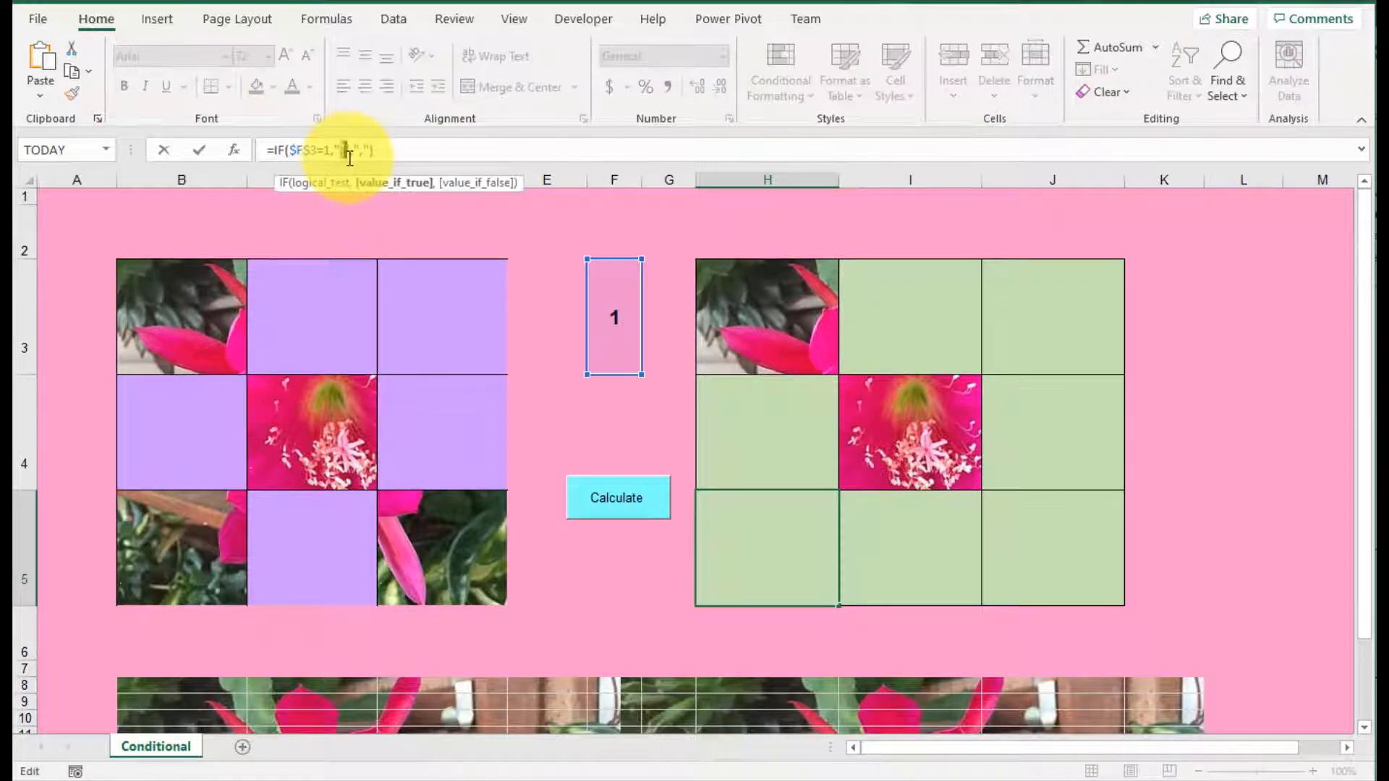
key(Return)
click(899, 530)
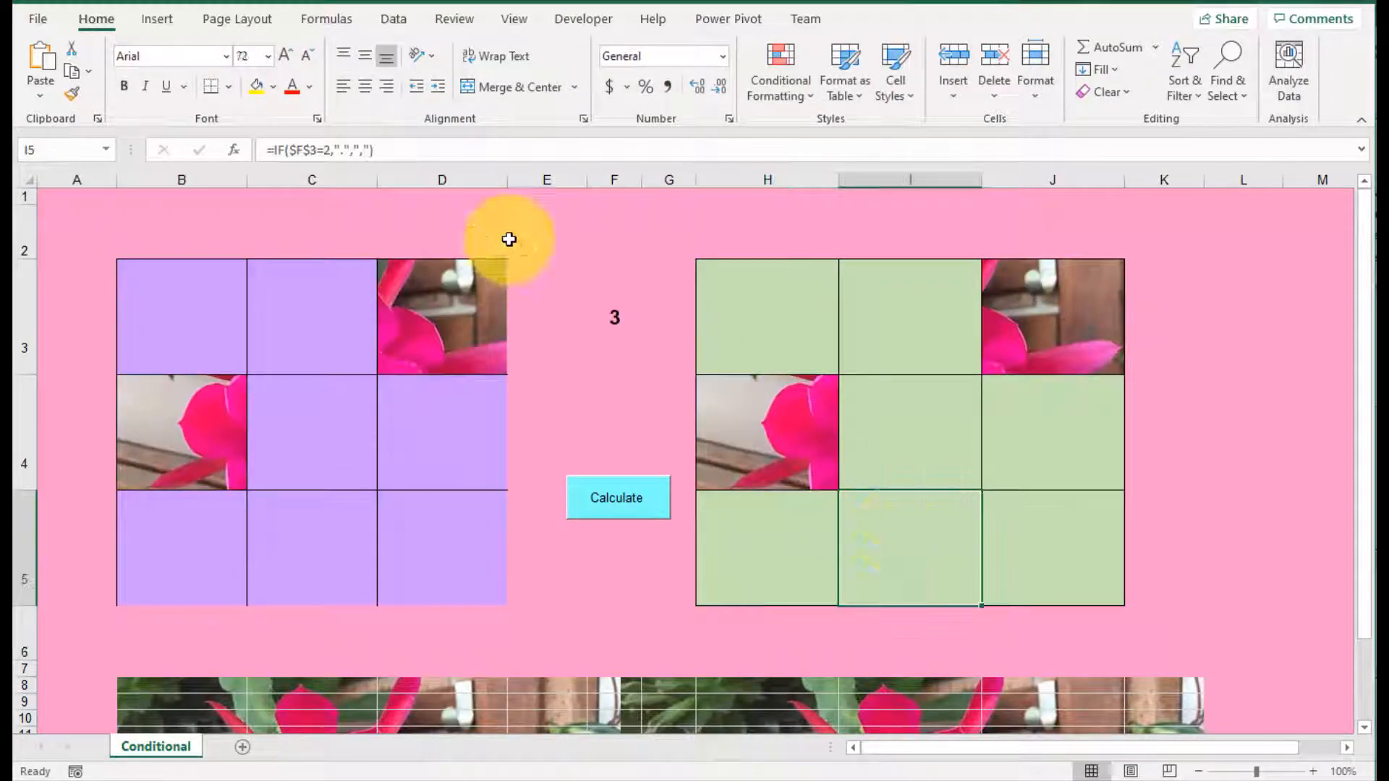
click(345, 152)
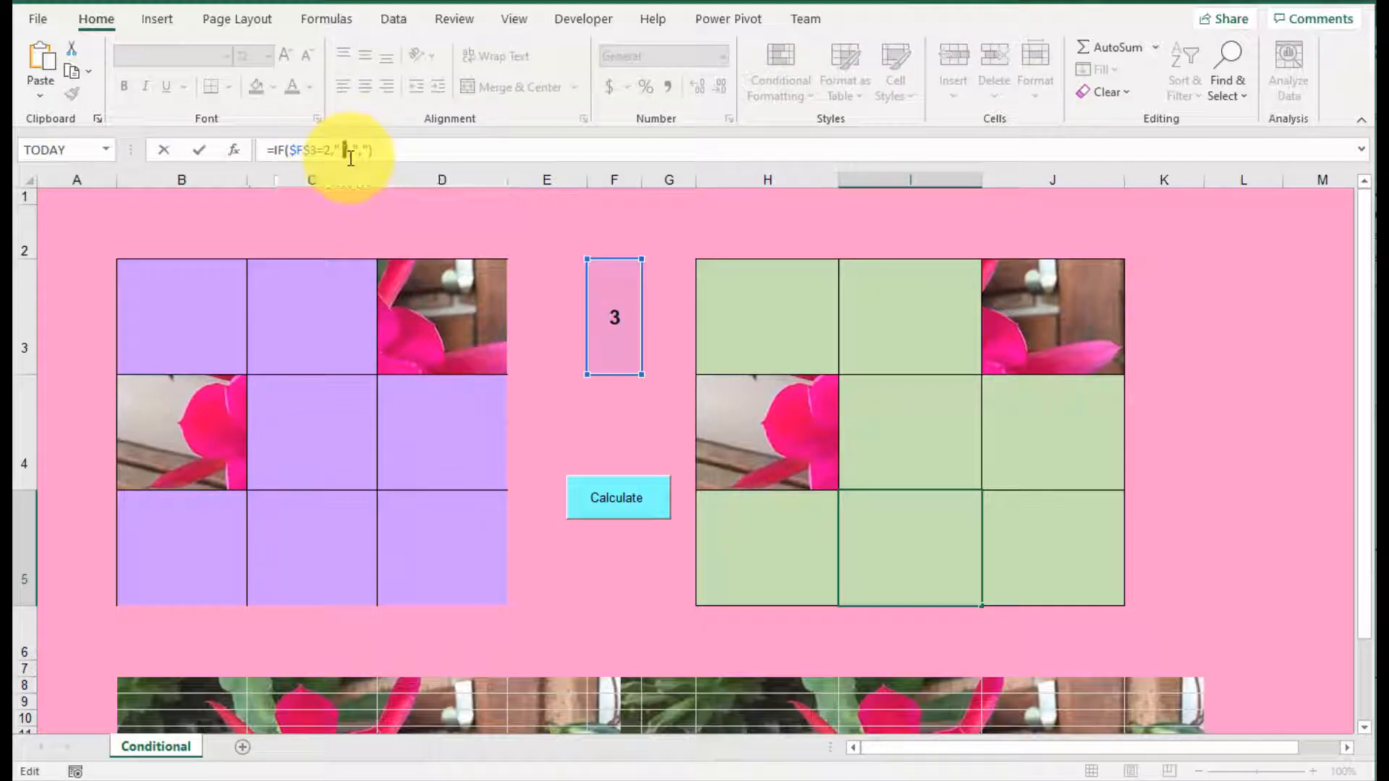
key(Return)
click(1047, 519)
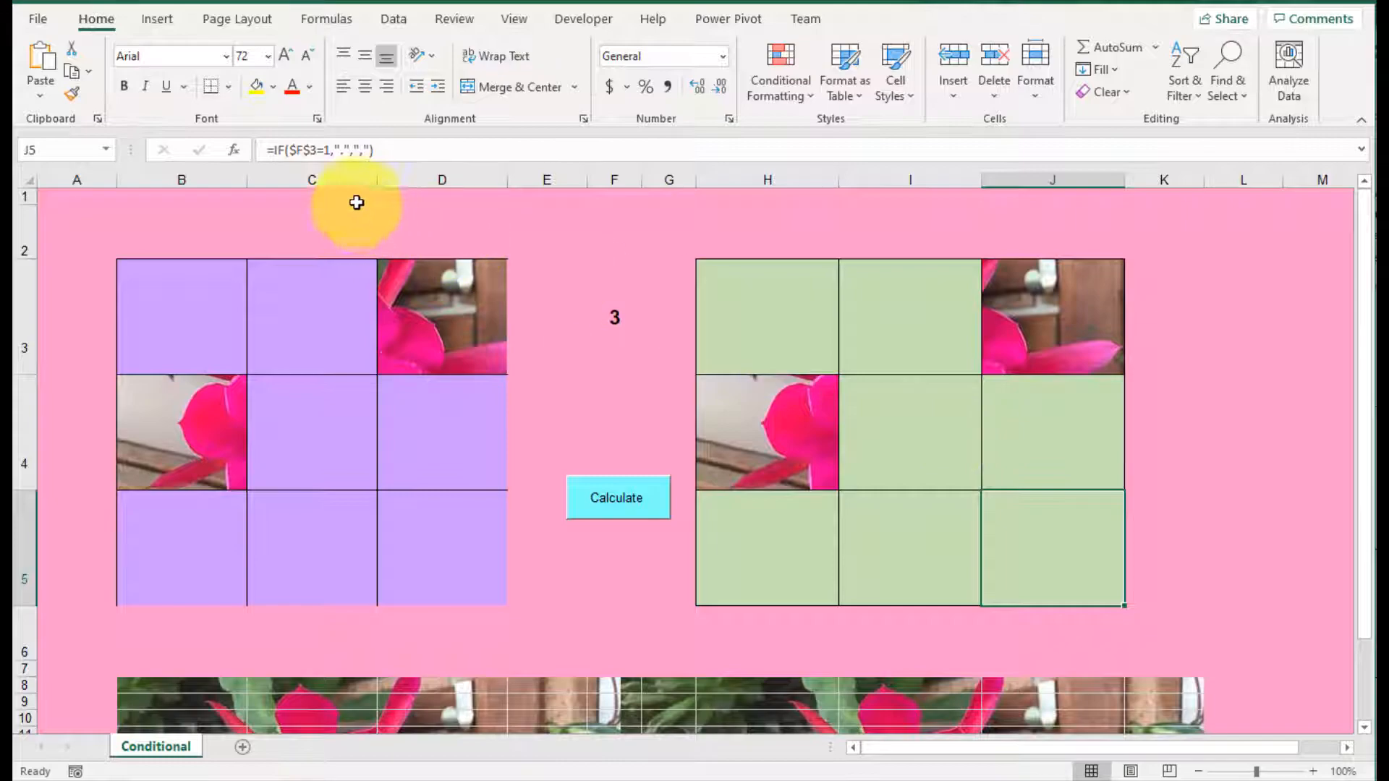
click(341, 152)
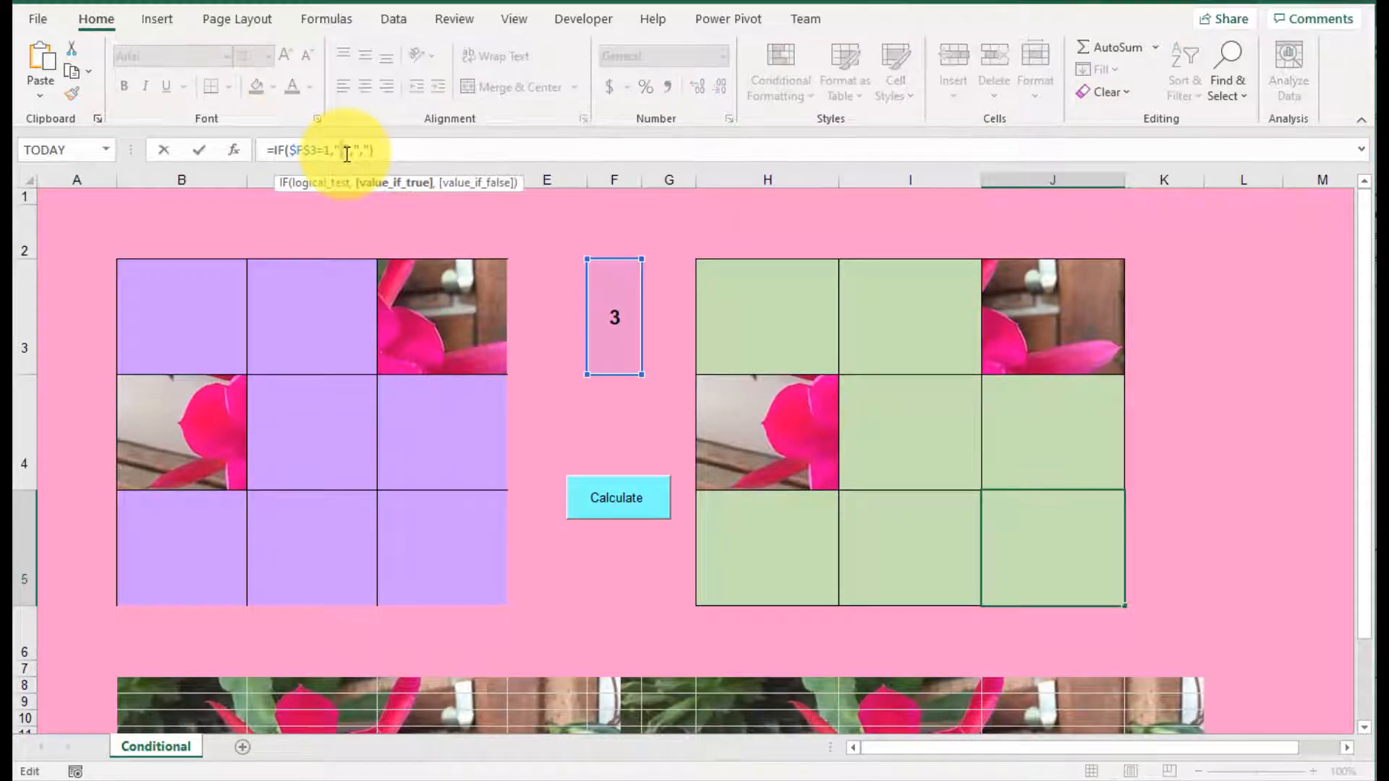
key(Return)
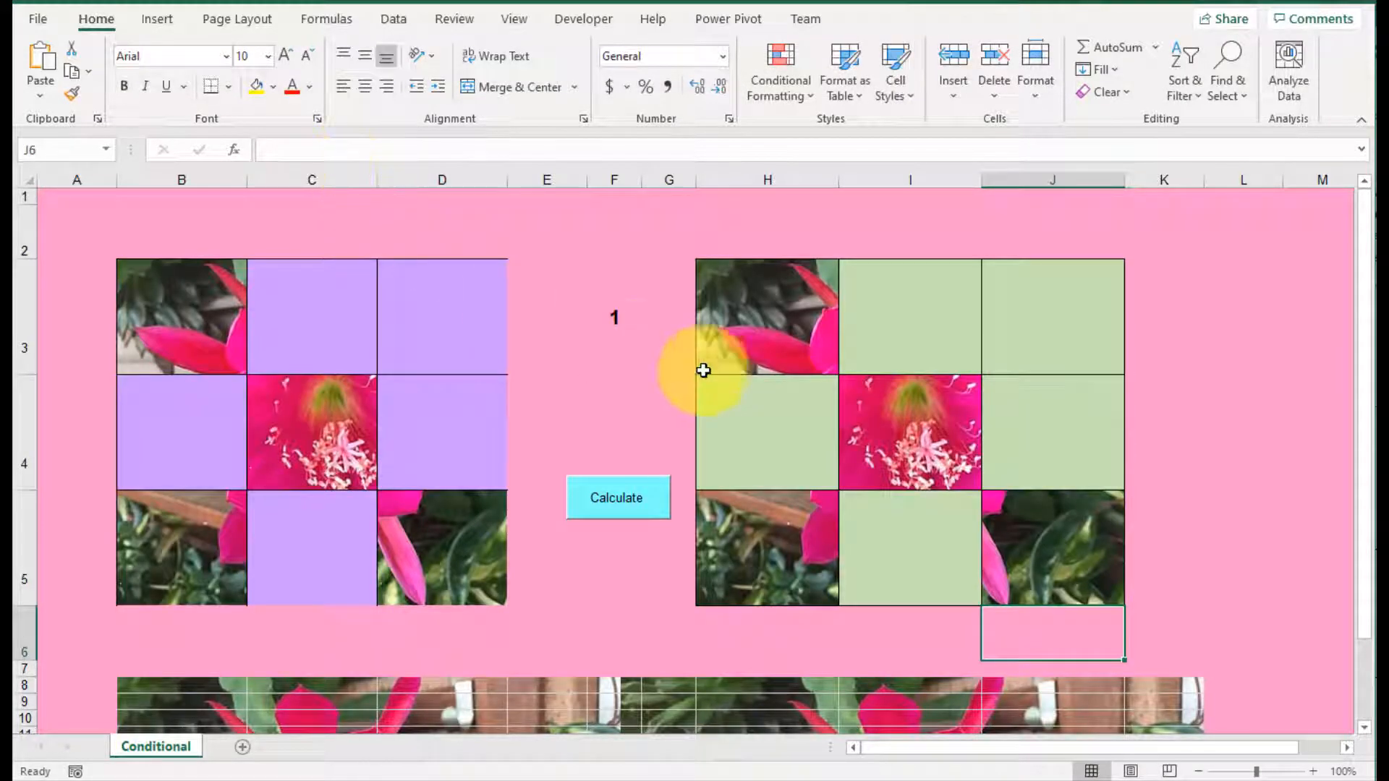
Step: Recalculate the random number twice to test the green grid, then review the formula in F3 and the range H3:J5
click(628, 500)
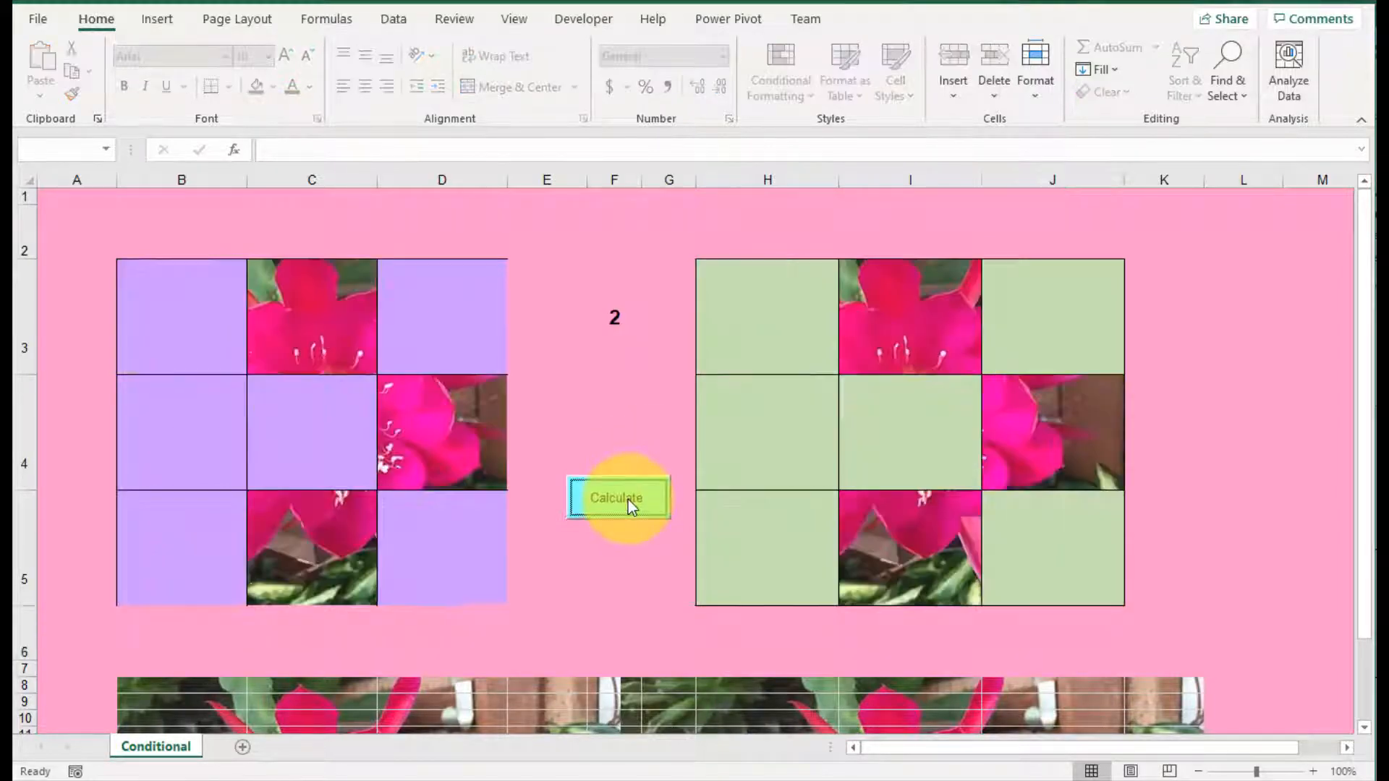
click(628, 501)
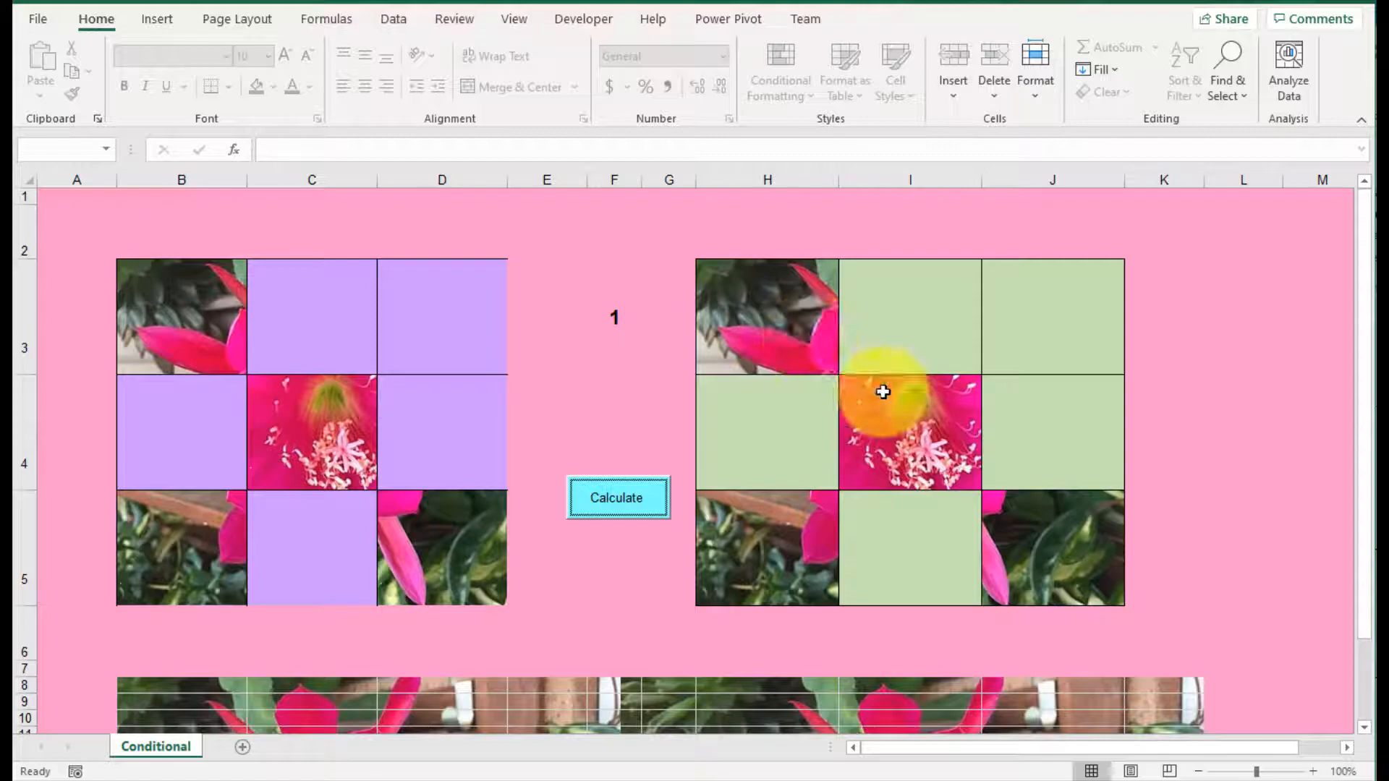
click(610, 307)
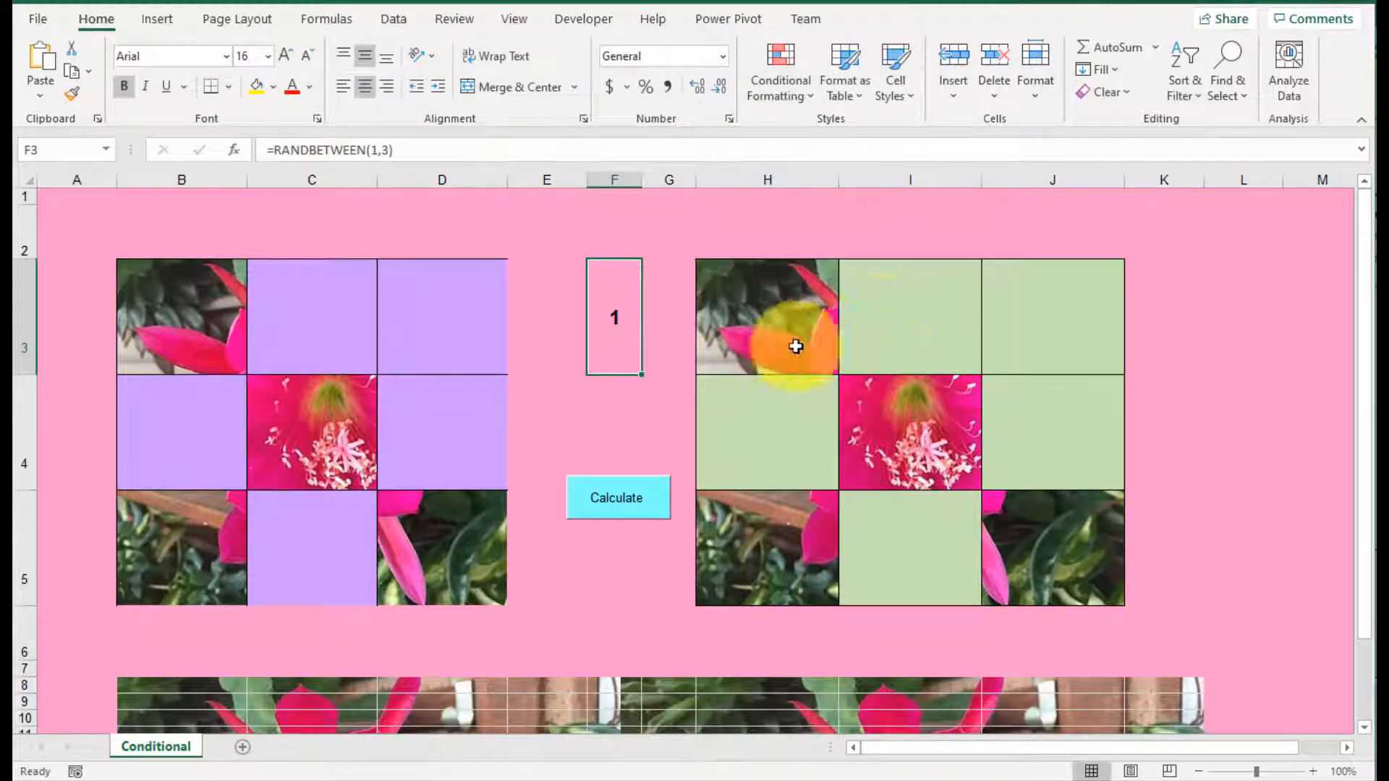
drag(791, 341, 1044, 530)
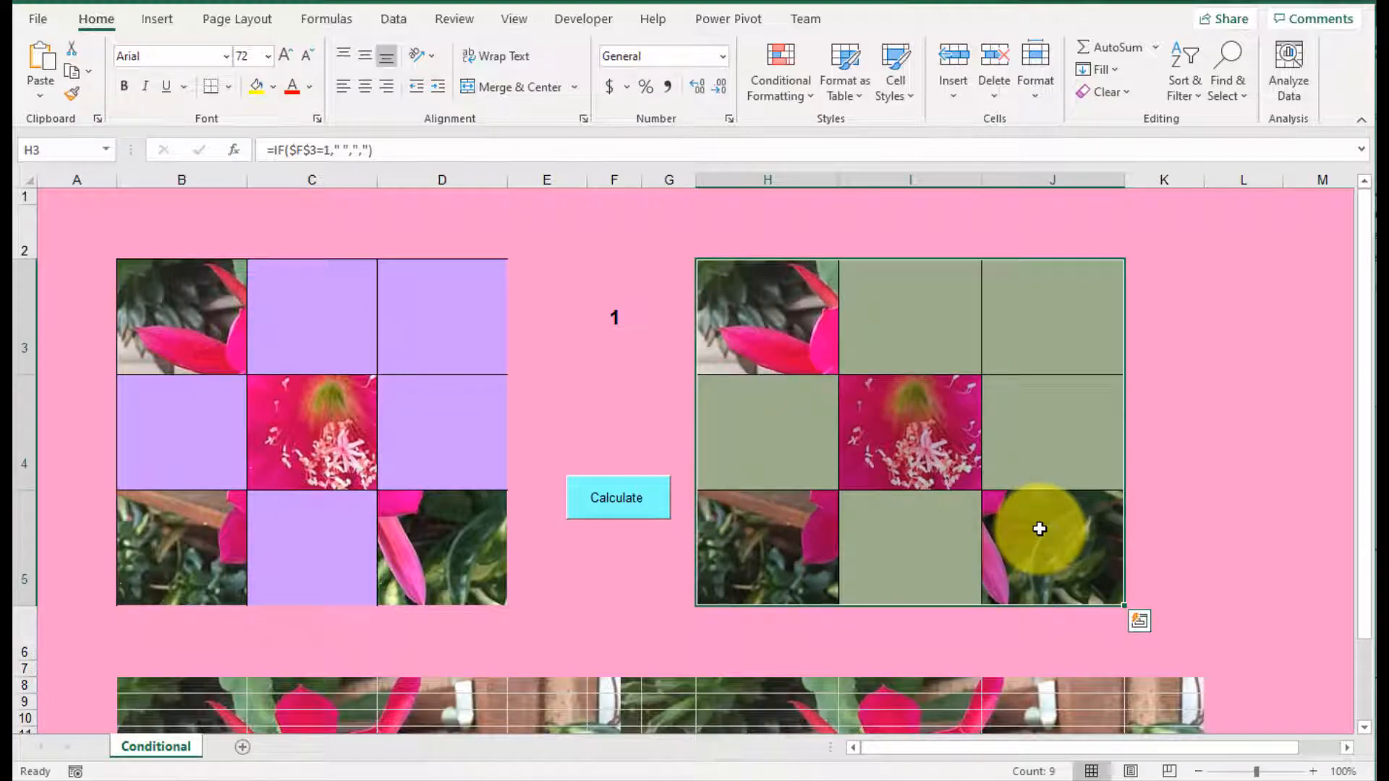
click(1212, 277)
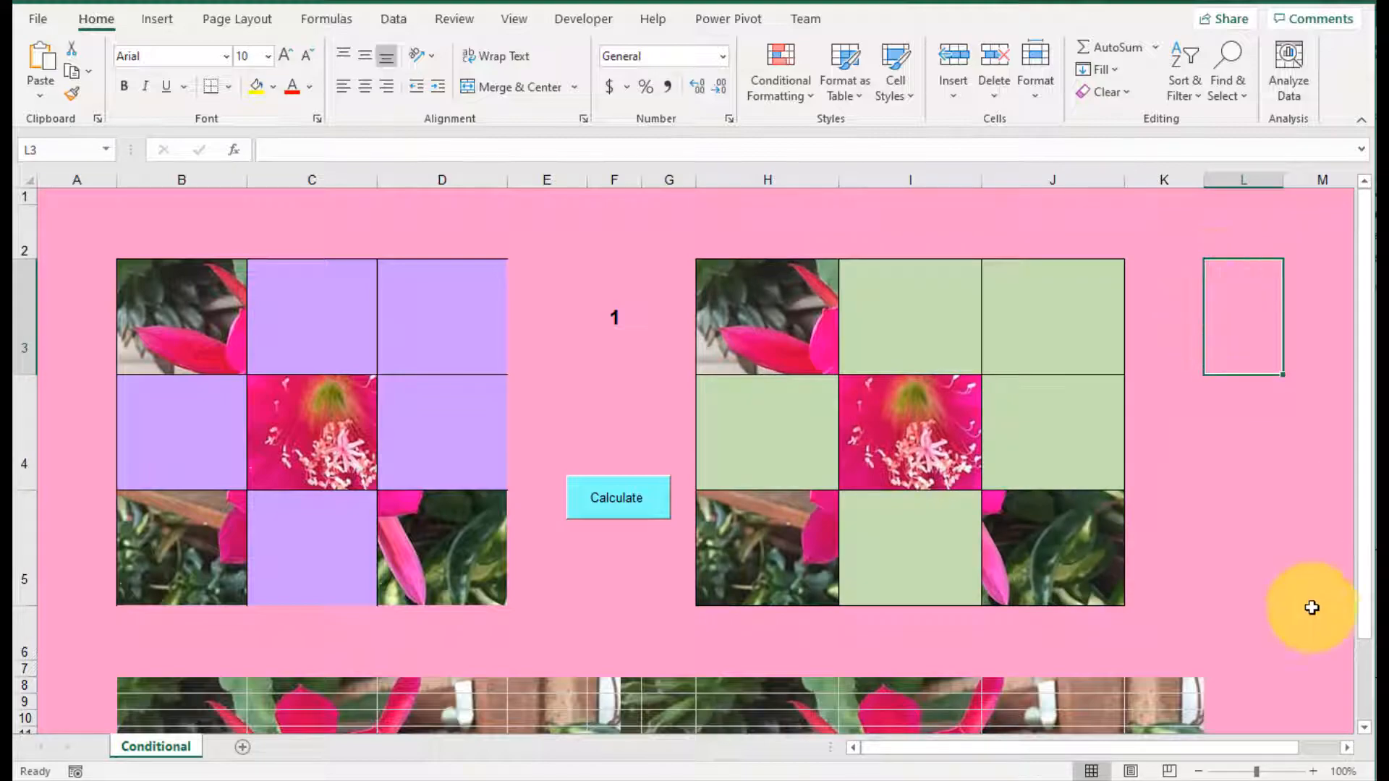
Step: Enter the heading Q's in cell L2, beside the green picture grid
click(1347, 749)
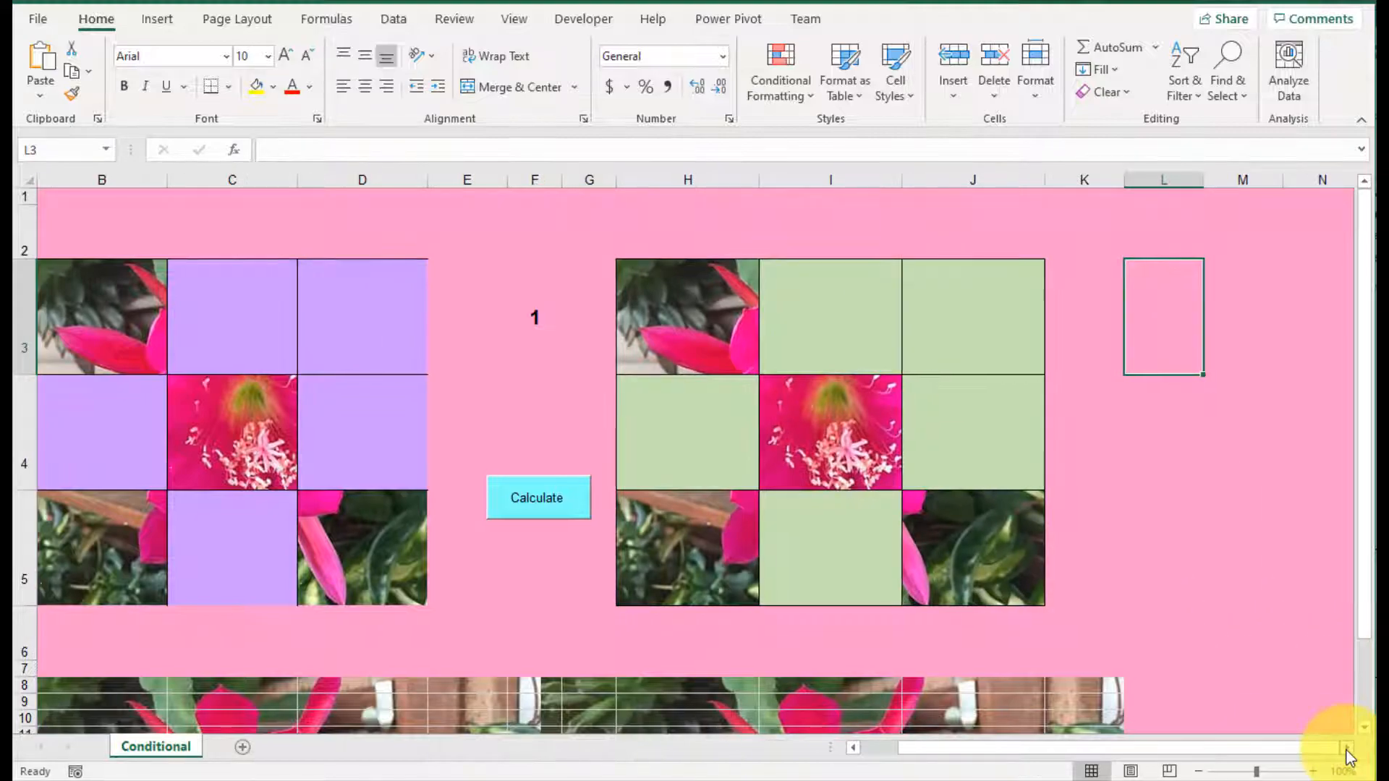
click(1347, 748)
click(1347, 749)
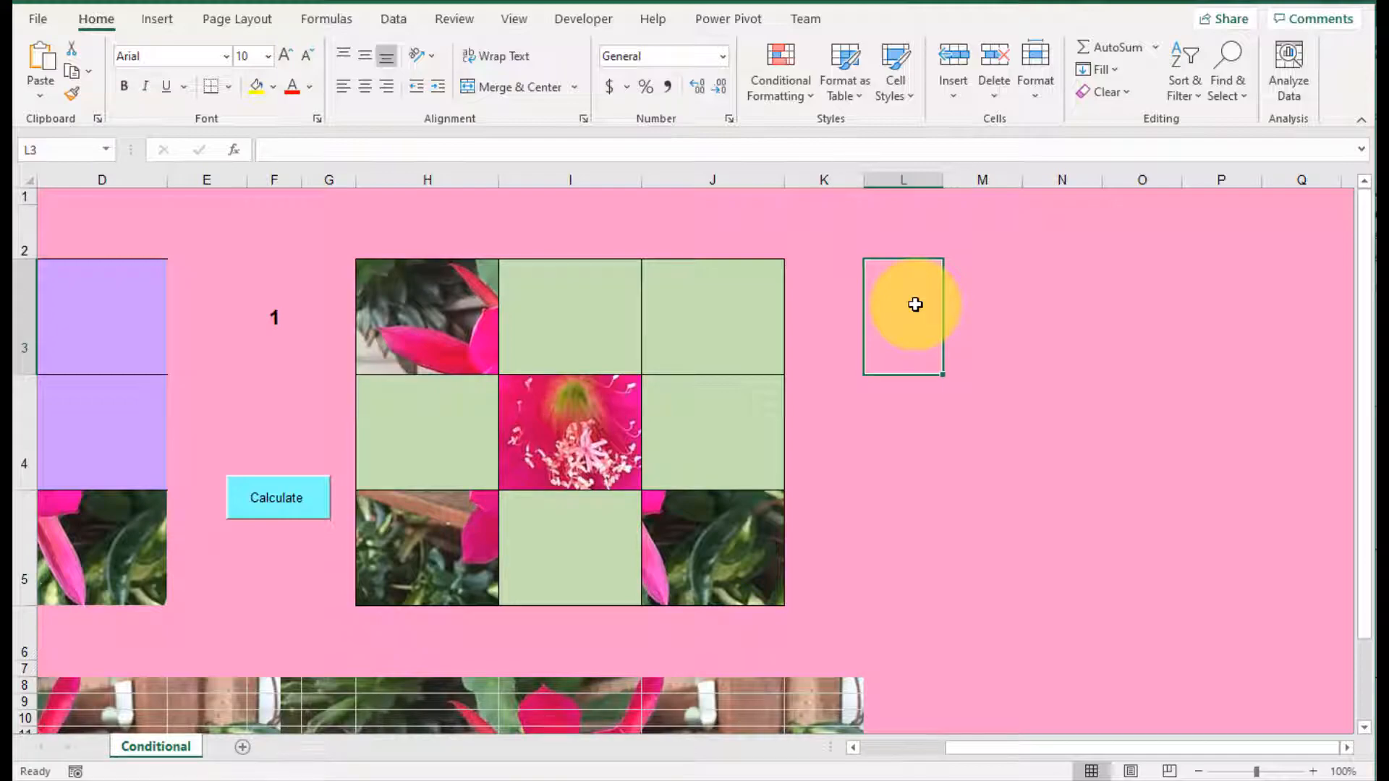
click(921, 241)
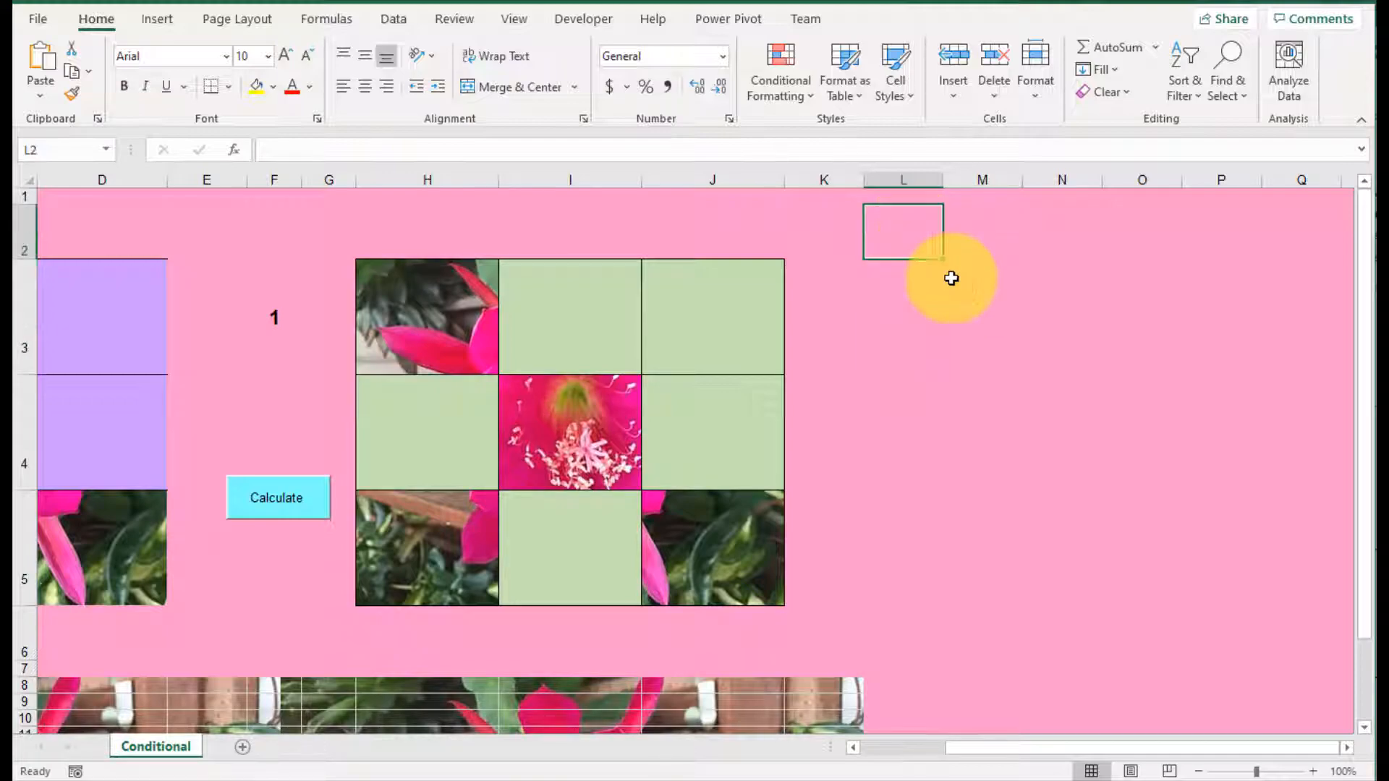
text(Q's)
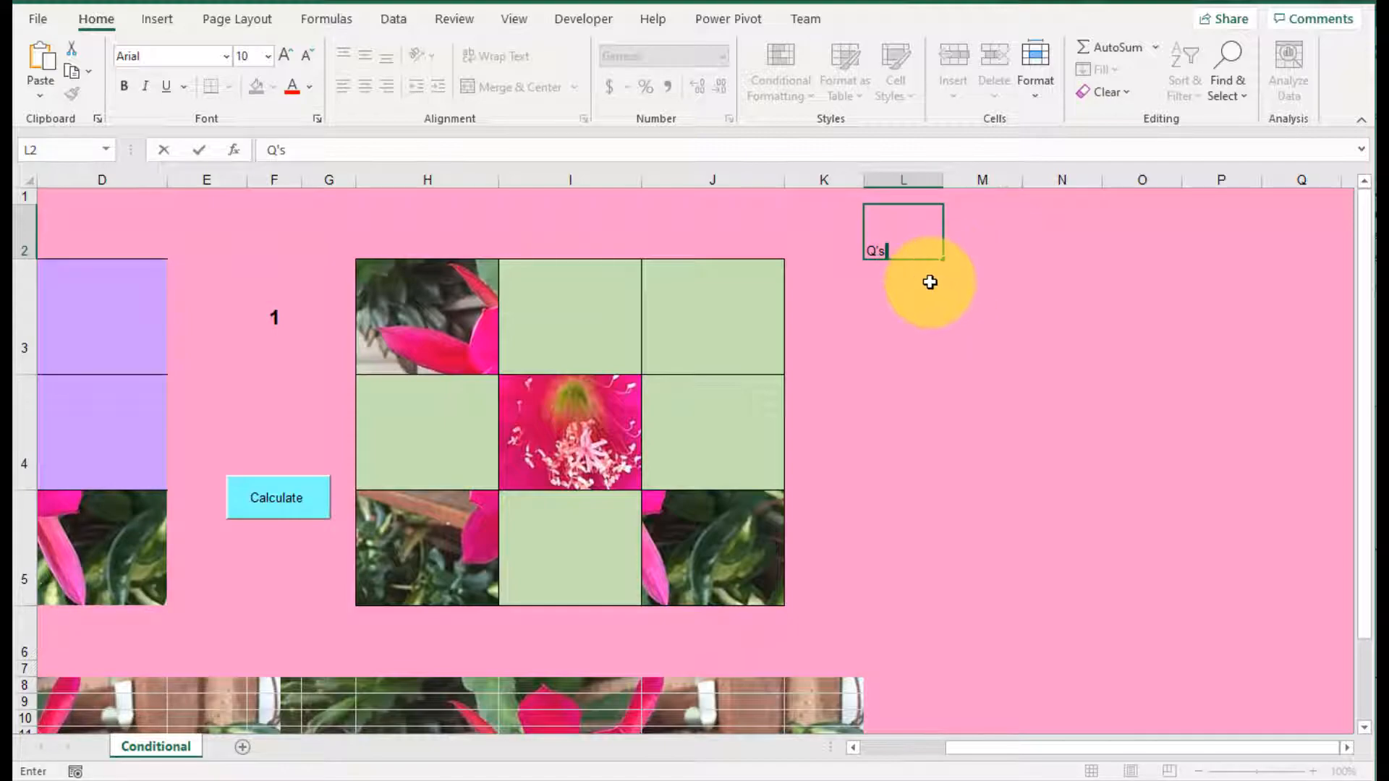
key(Return)
Step: Set the Q's heading in L2 to font size 20 and center it horizontally and vertically
click(909, 237)
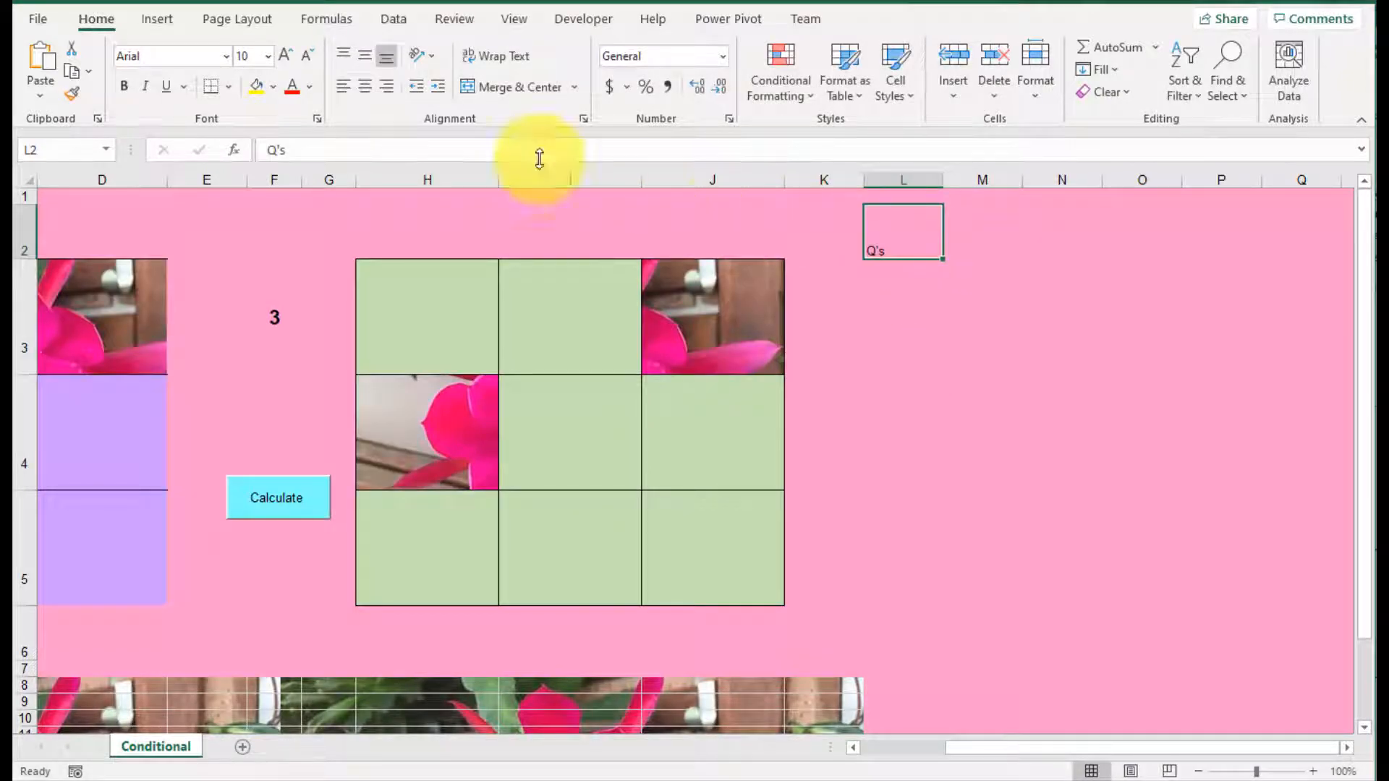
click(286, 56)
click(286, 53)
click(286, 53)
click(286, 53)
click(286, 54)
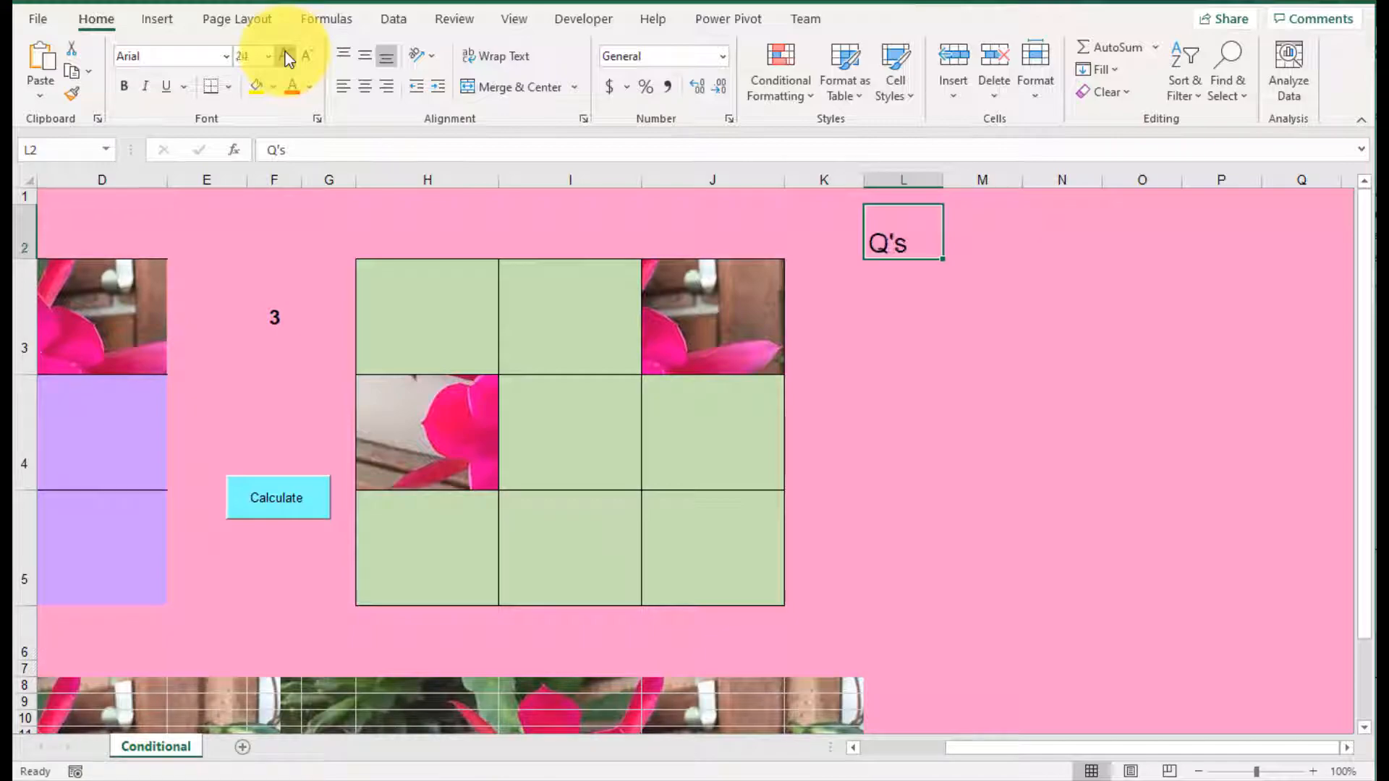
click(286, 54)
click(362, 85)
click(361, 55)
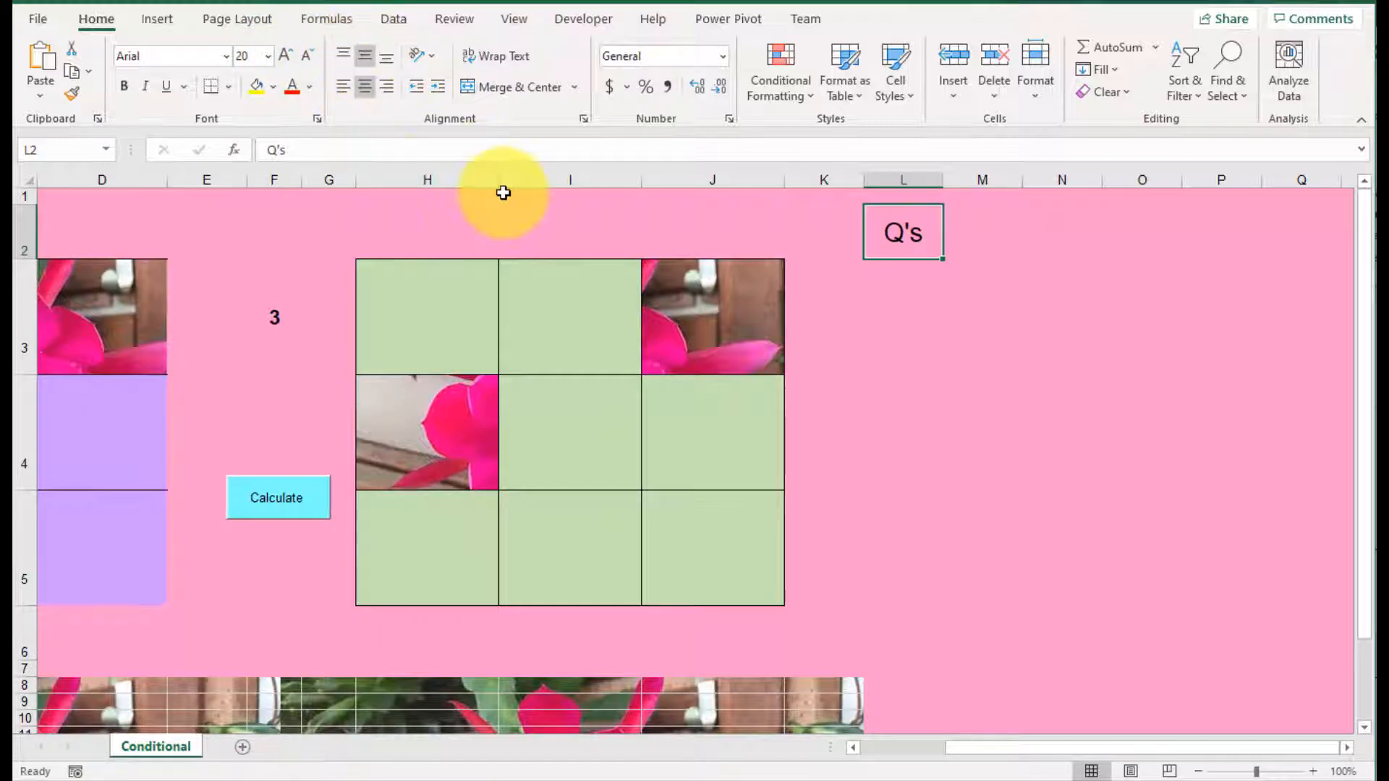
Step: Enter the question 1+1= in L3 under the Q's heading and select the adjacent cell M3
click(902, 303)
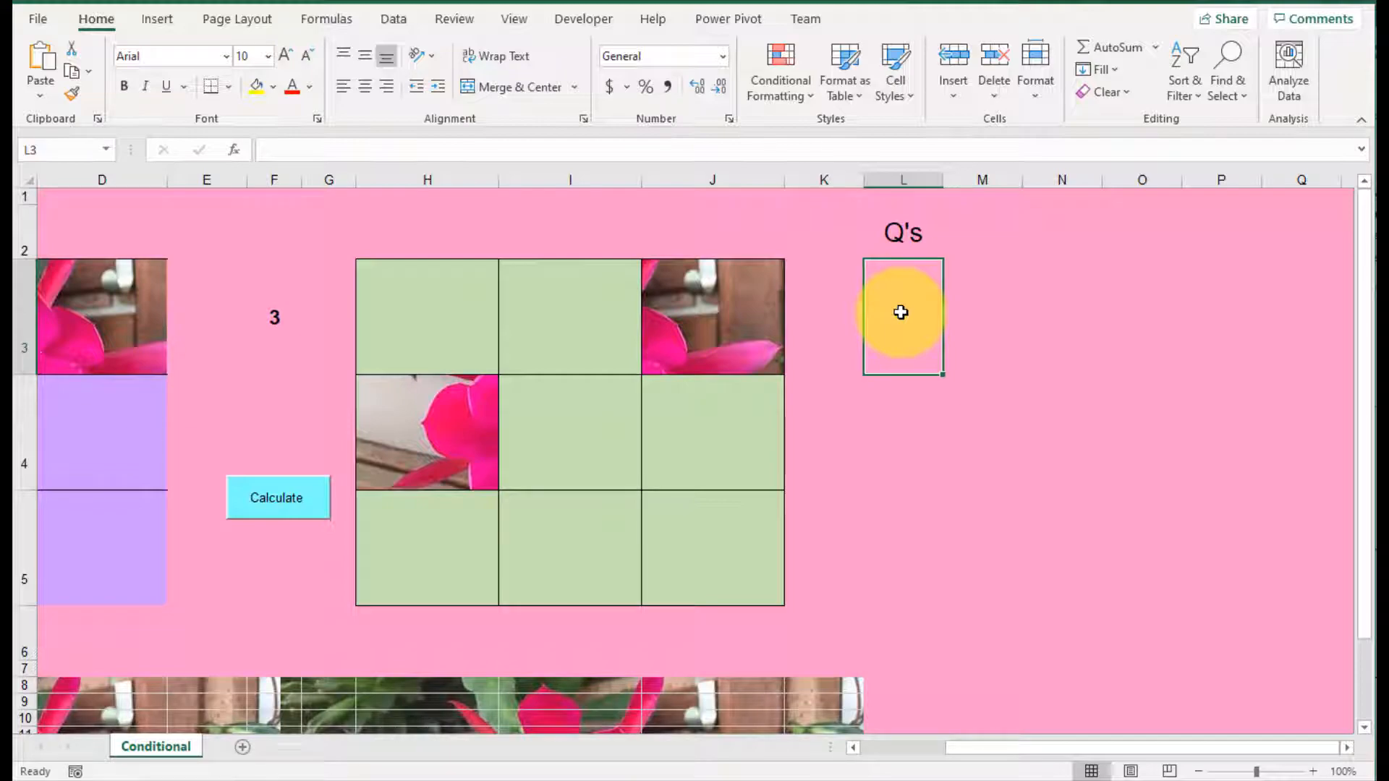
text(1+1)
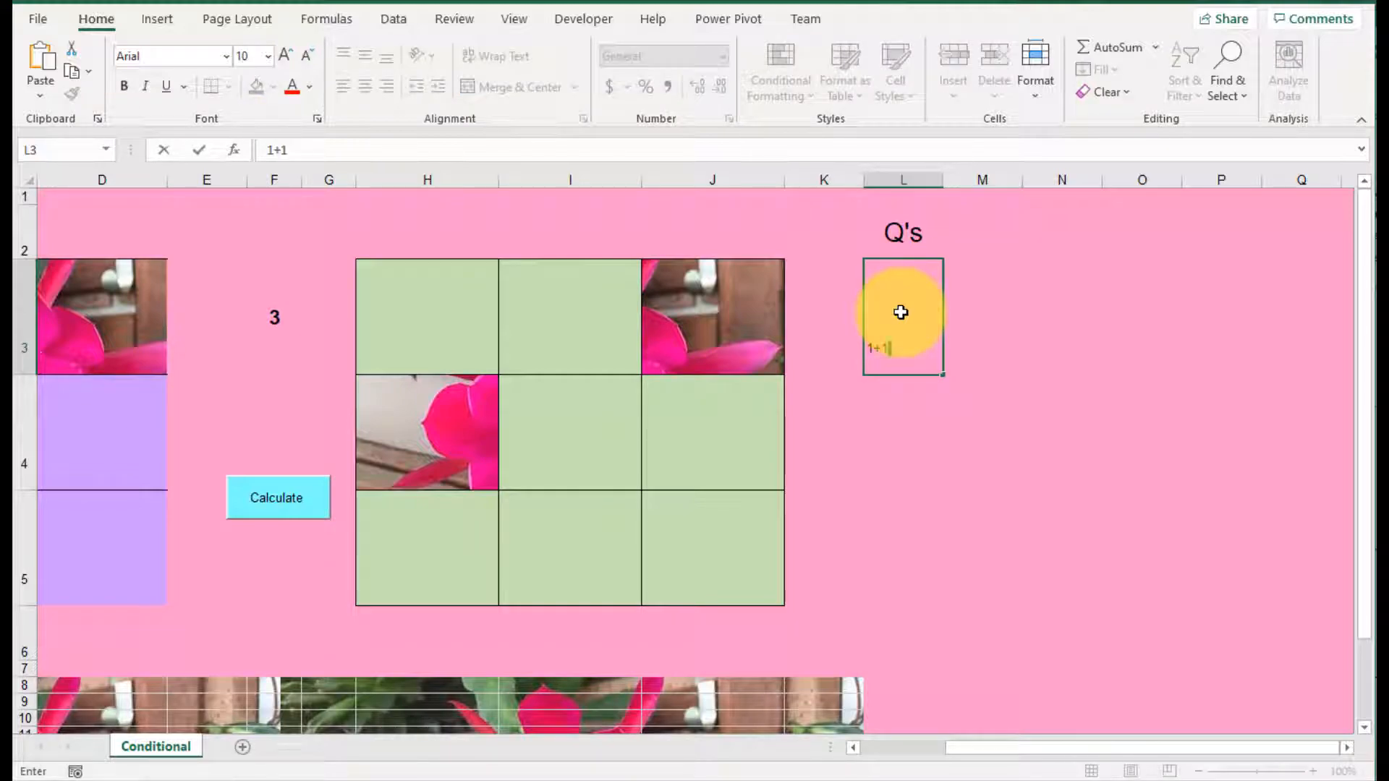
text(=)
key(Return)
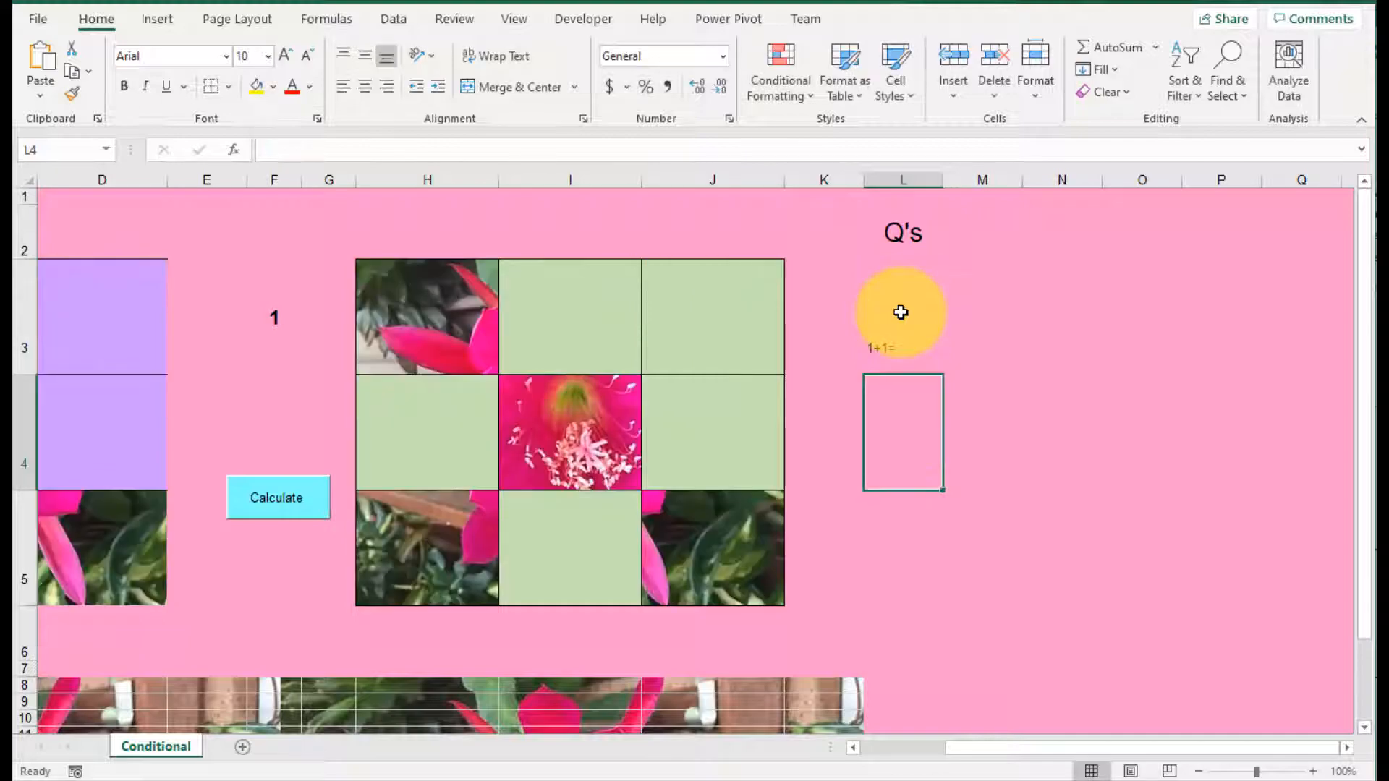
click(999, 343)
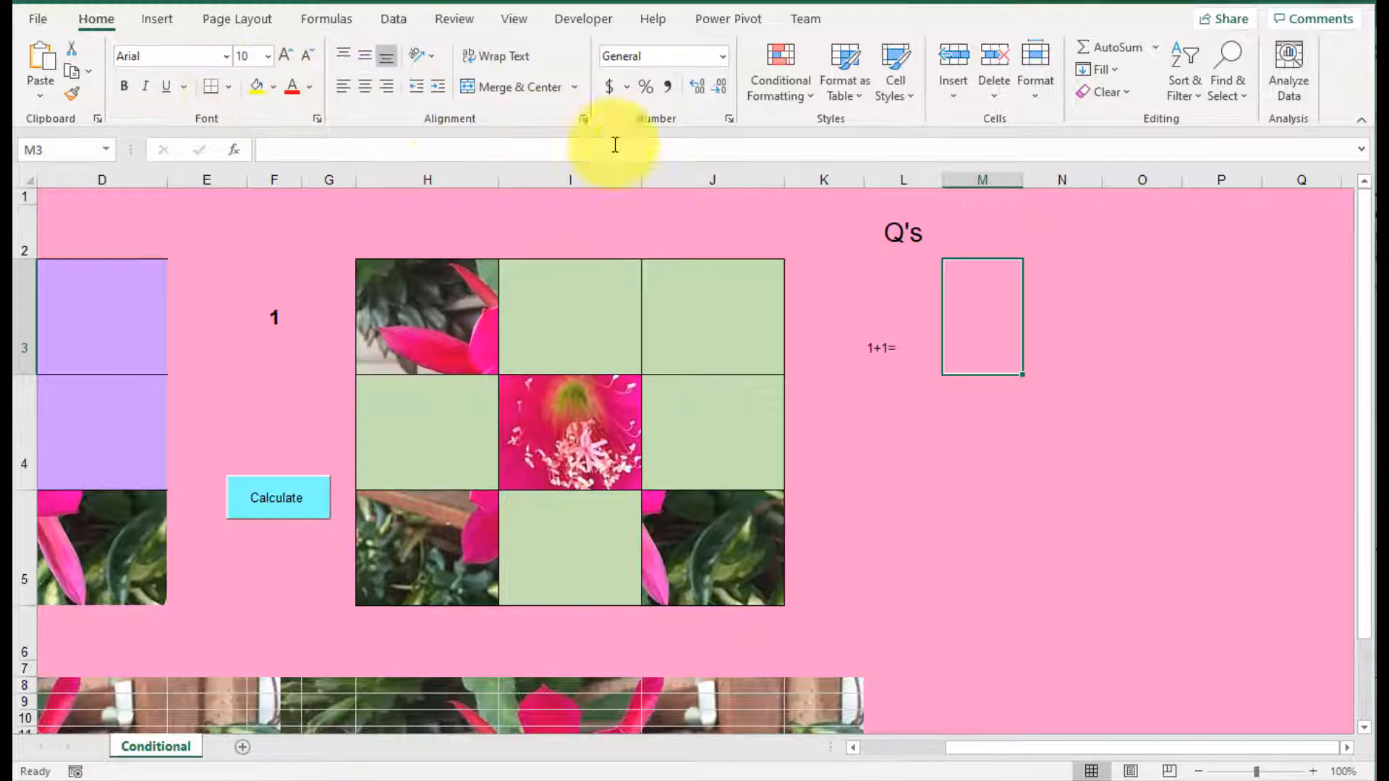
Step: Add an outline border around cell M3, next to the 1+1= question
right_click(971, 329)
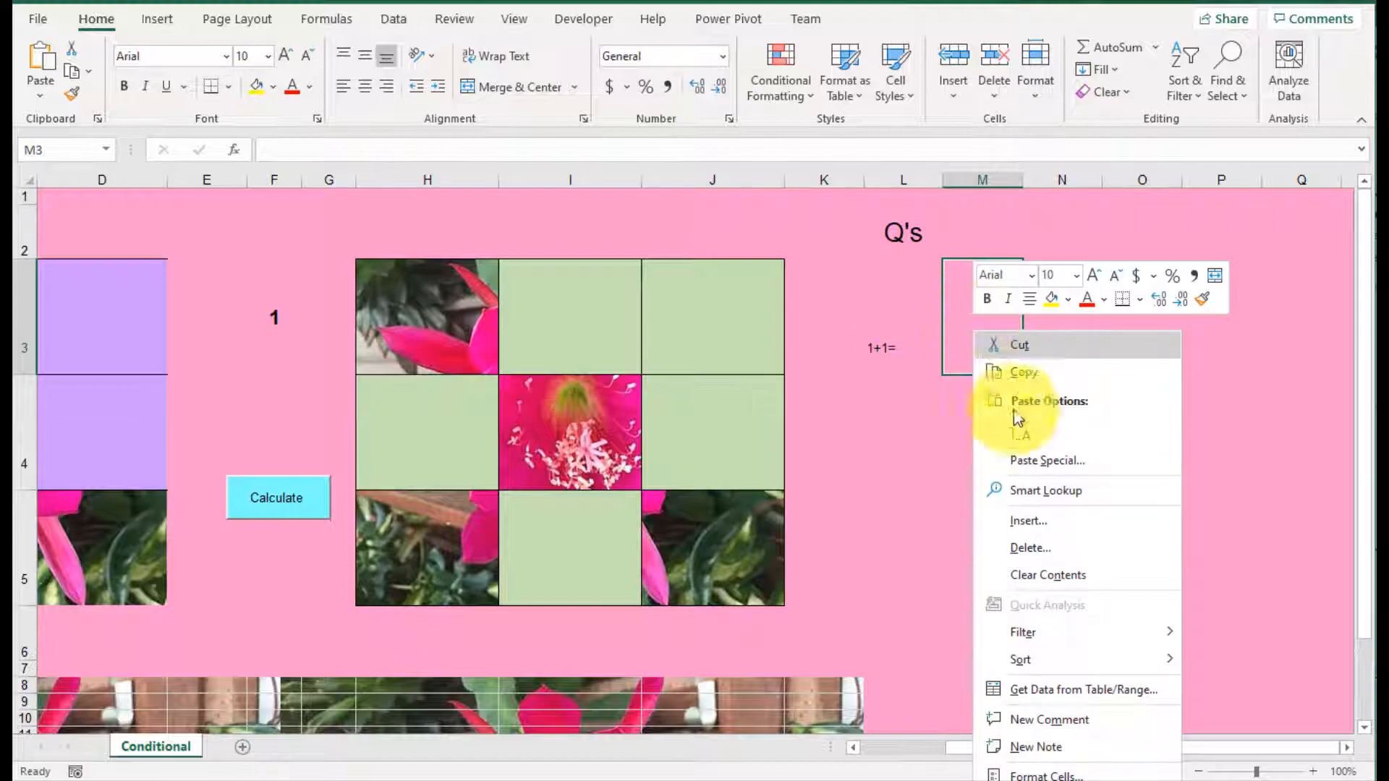
click(1078, 777)
click(1031, 575)
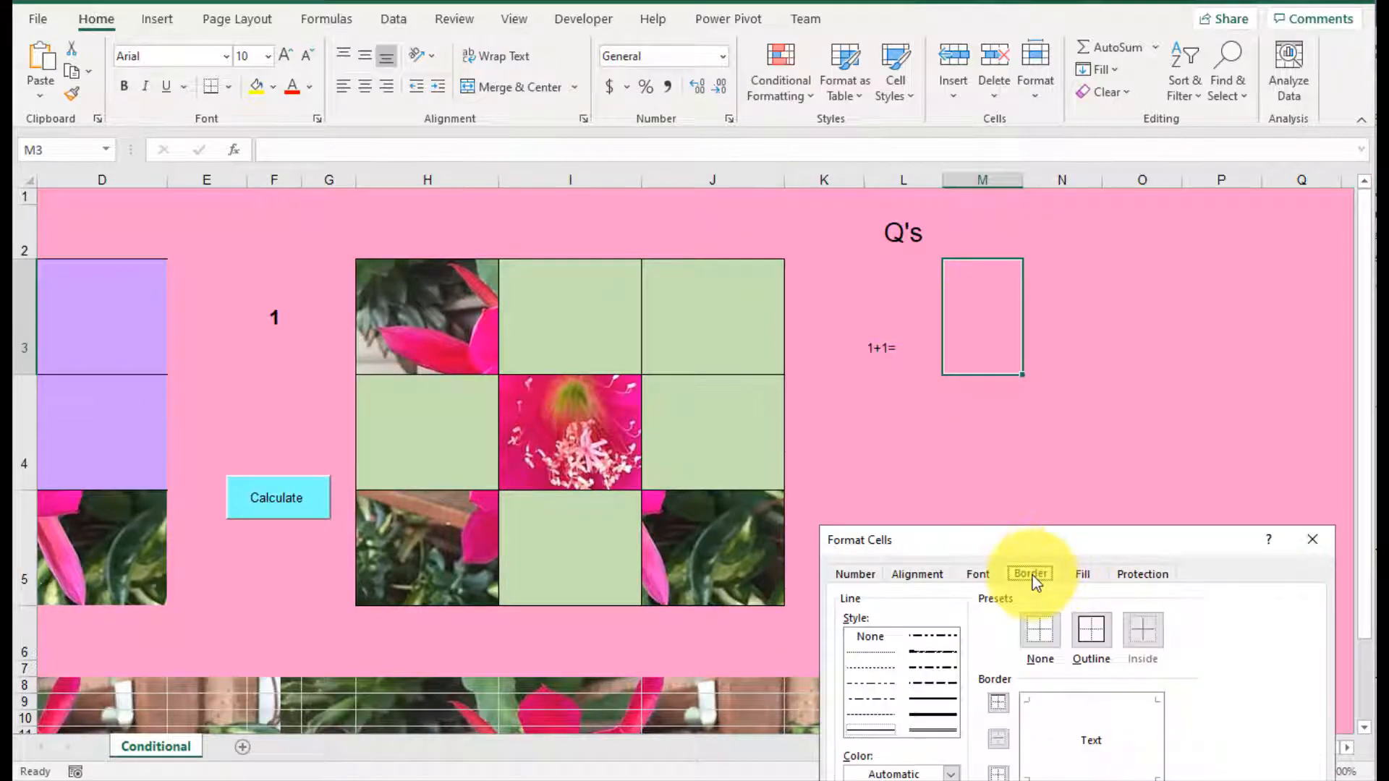
drag(1134, 552, 1151, 309)
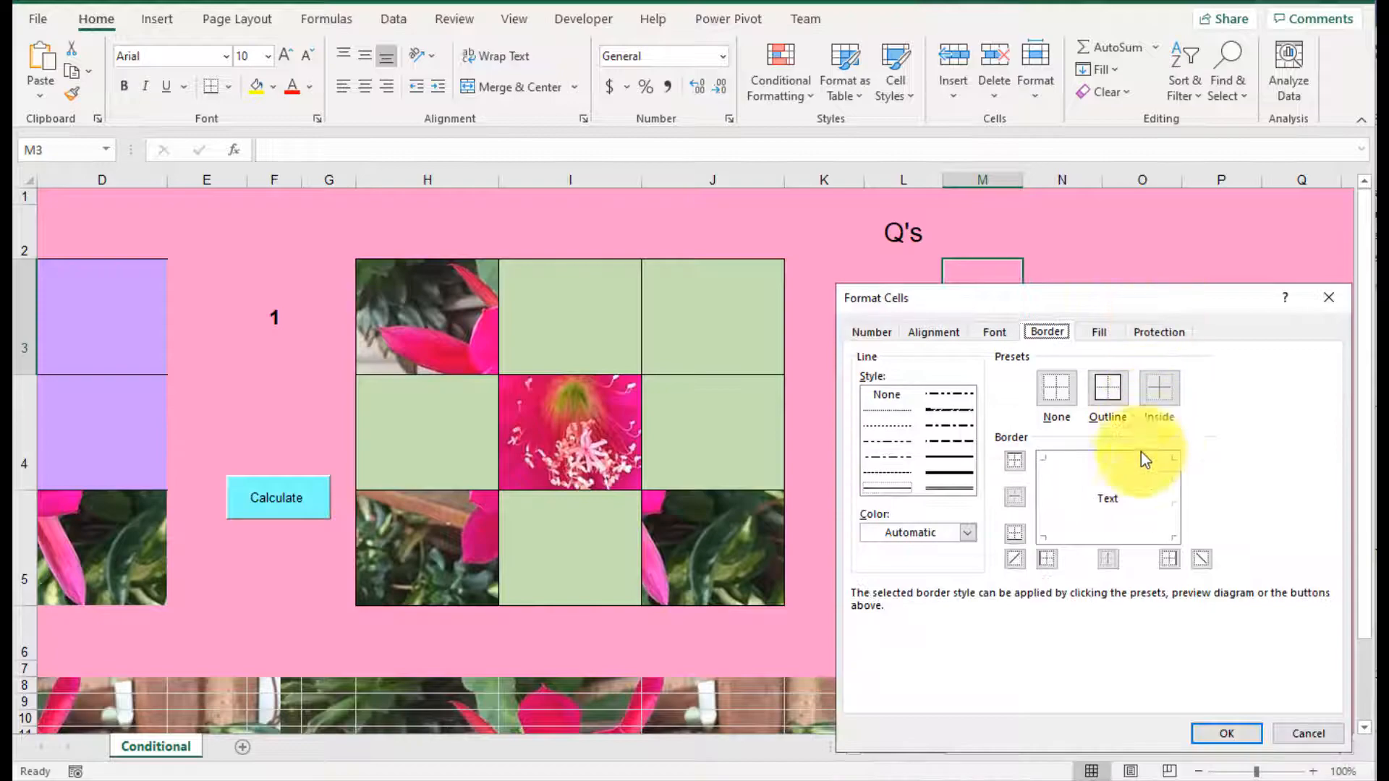
click(1114, 404)
click(1227, 733)
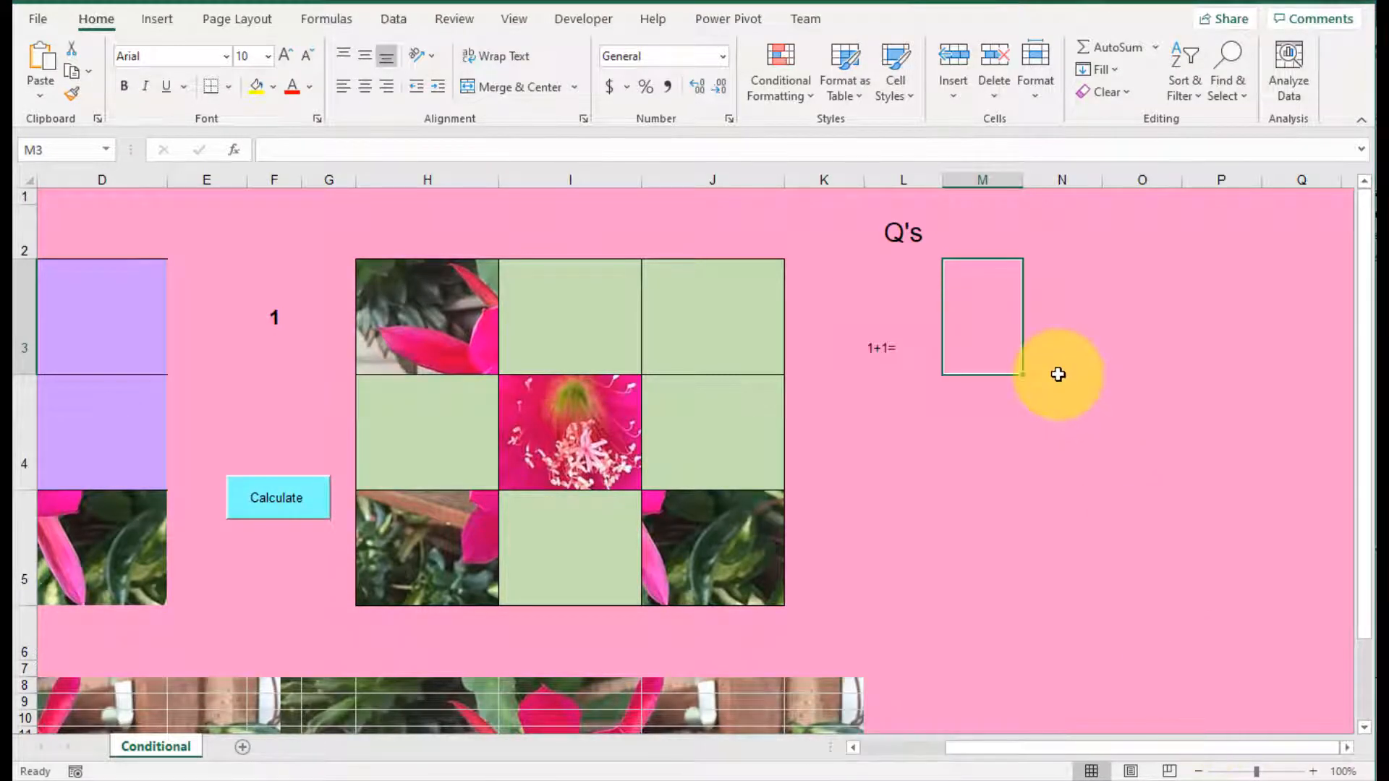
Step: Enter the heading Answer in M2 and center it horizontally and vertically
click(991, 232)
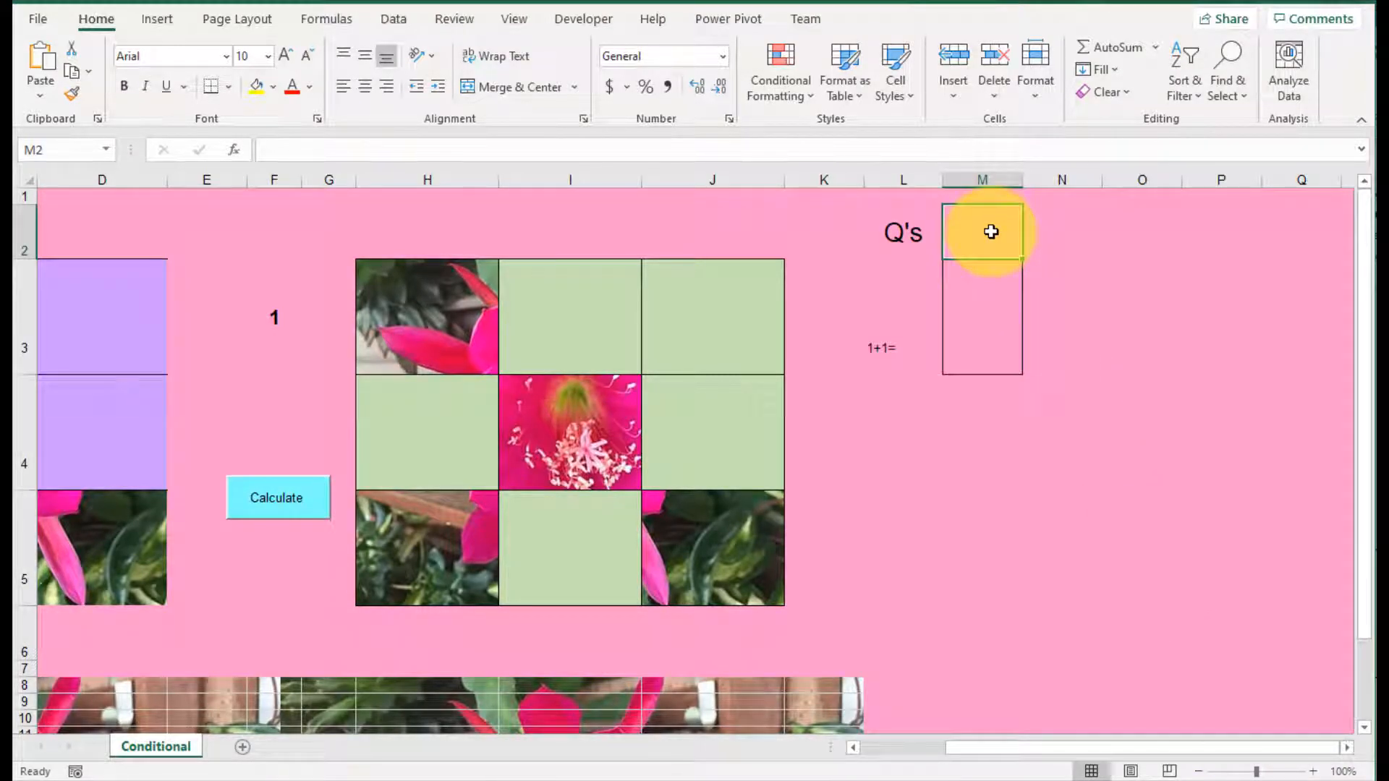
text(Answer)
click(991, 231)
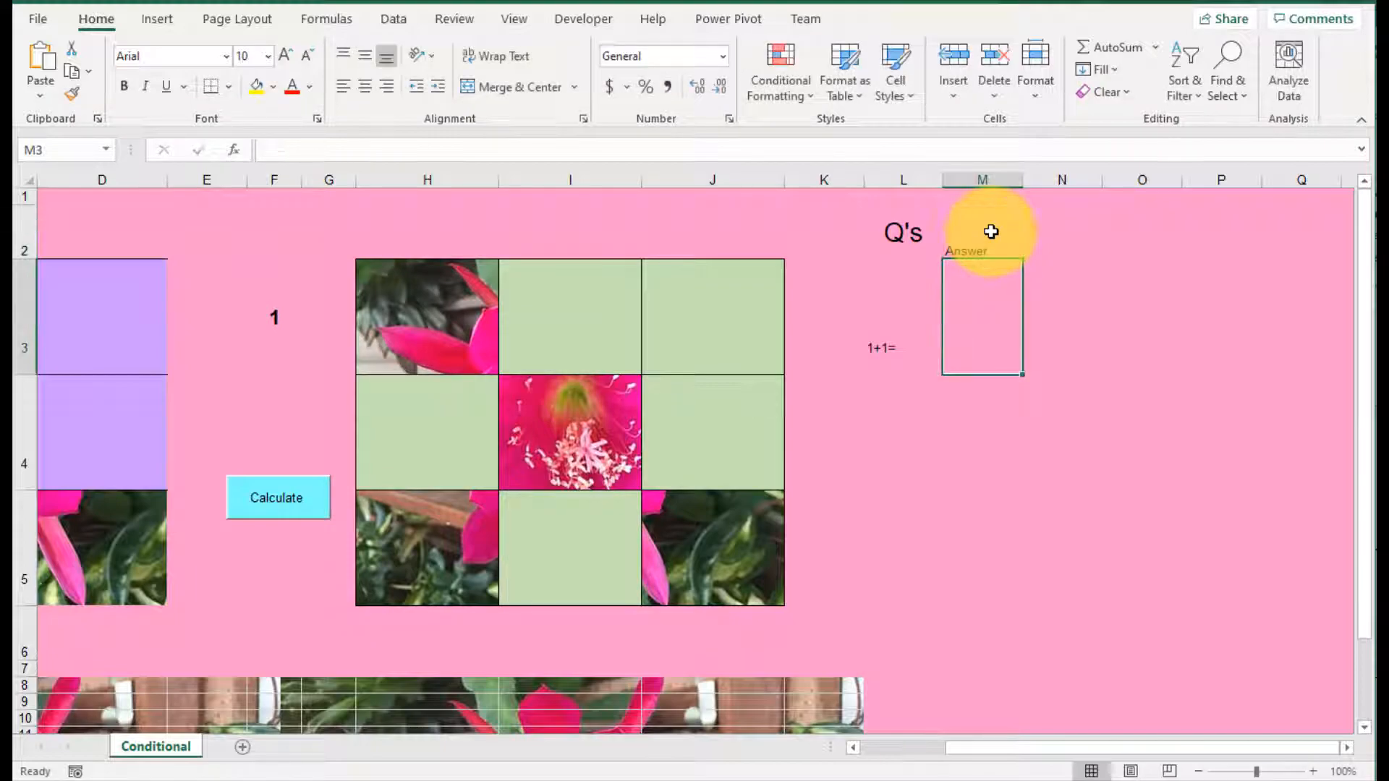
click(365, 86)
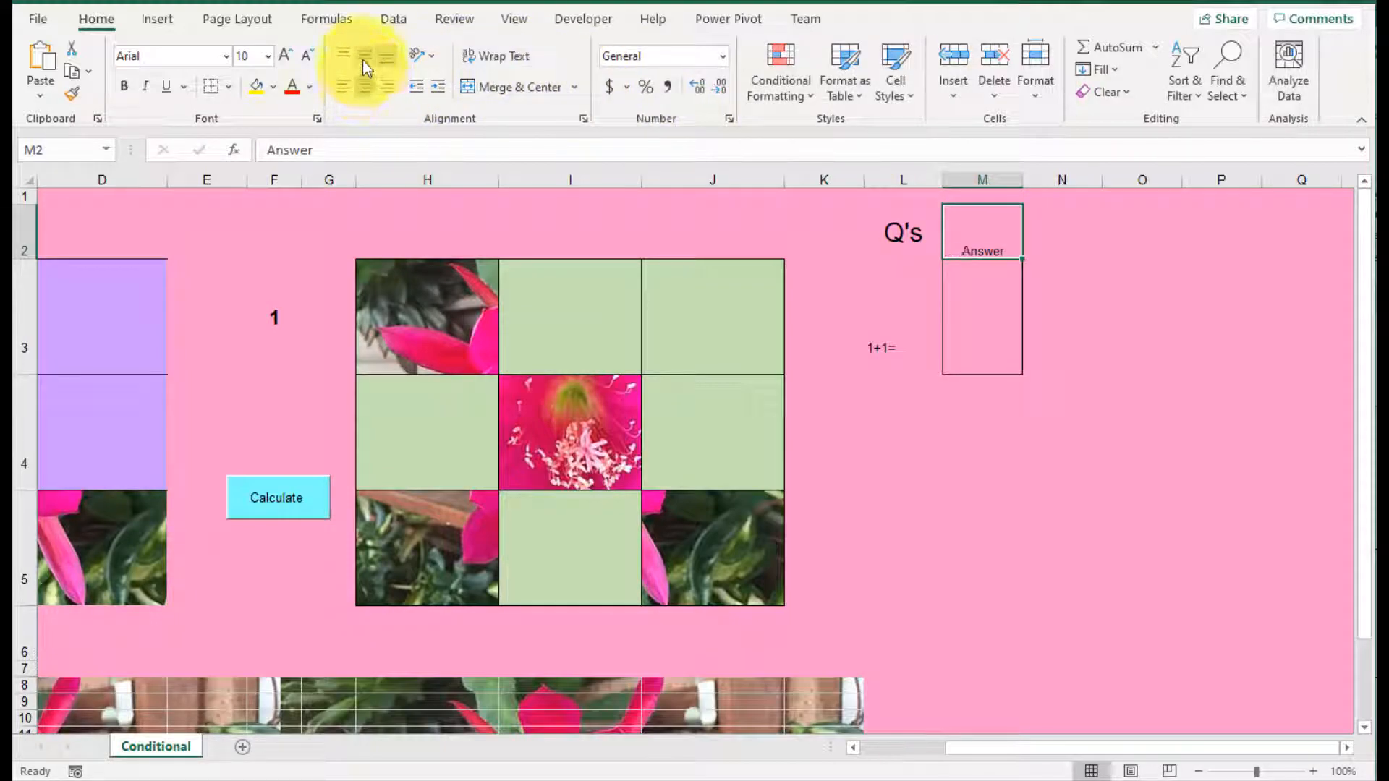
click(364, 57)
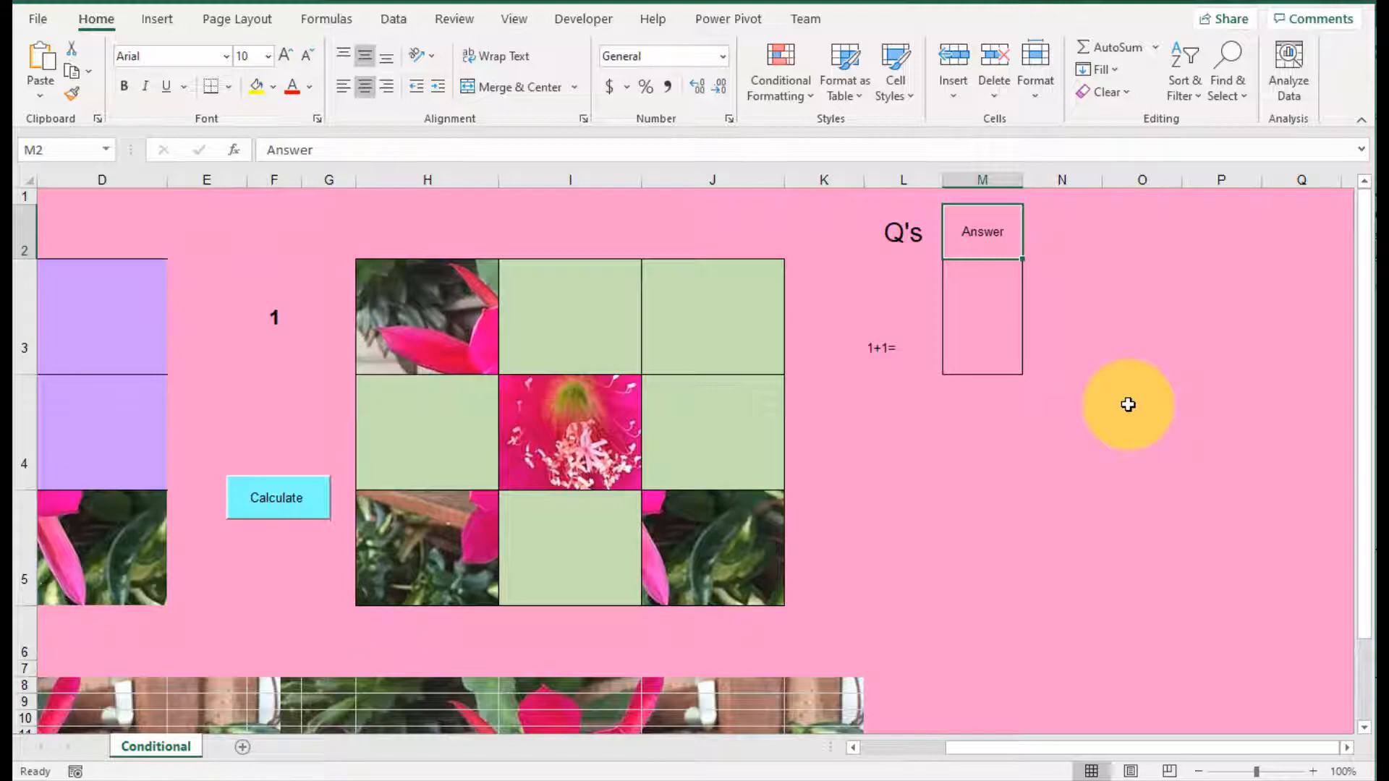
Step: Enter 2 as the answer to 1+1= in M3, and review the formulas in H3 and F3
click(899, 228)
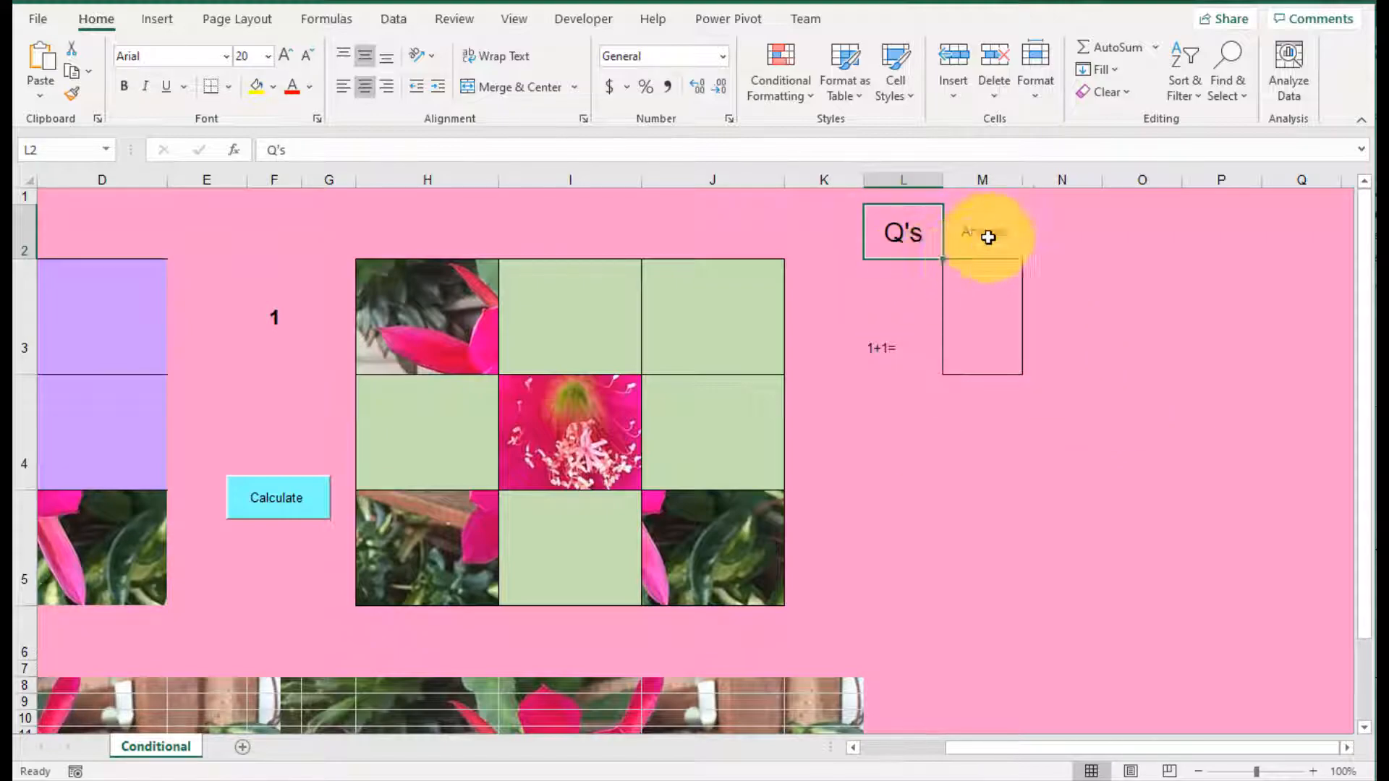
click(986, 326)
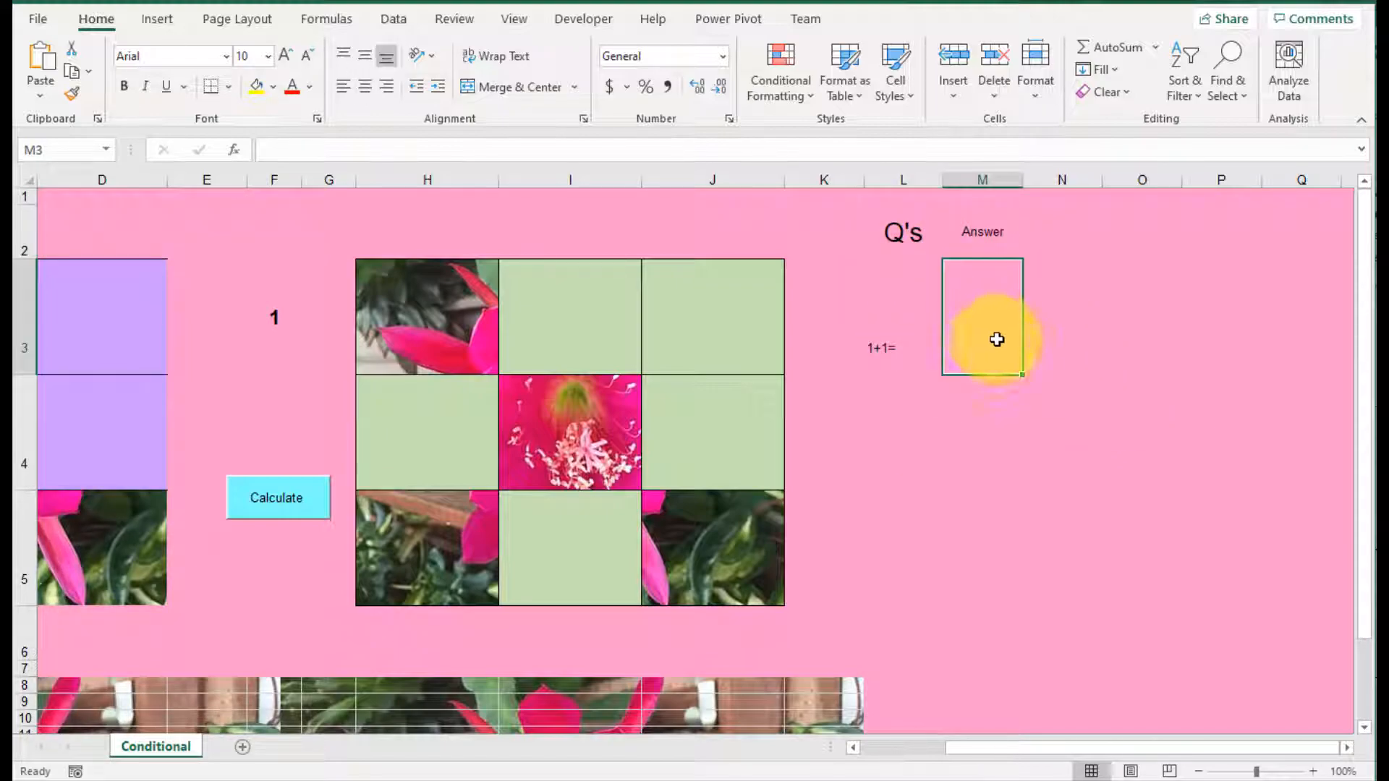
text(2)
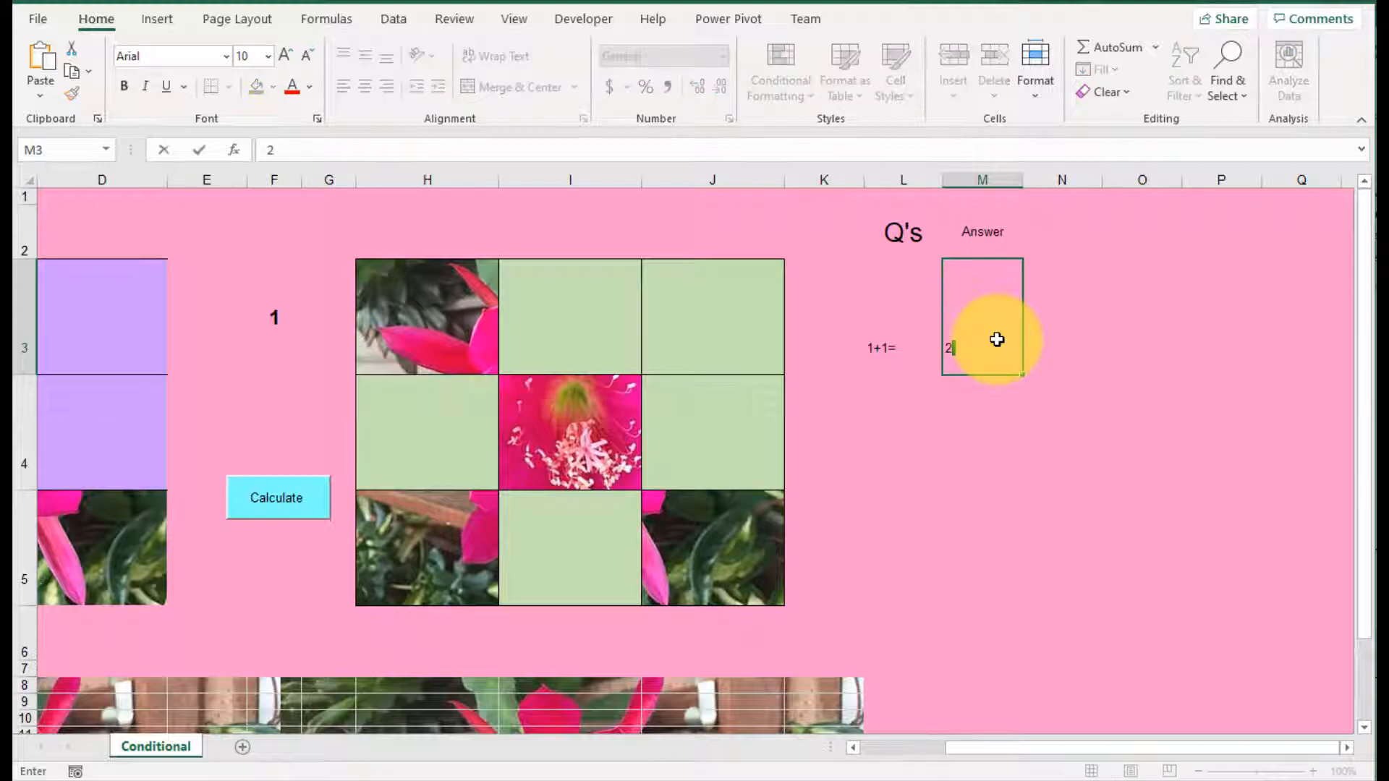
key(Return)
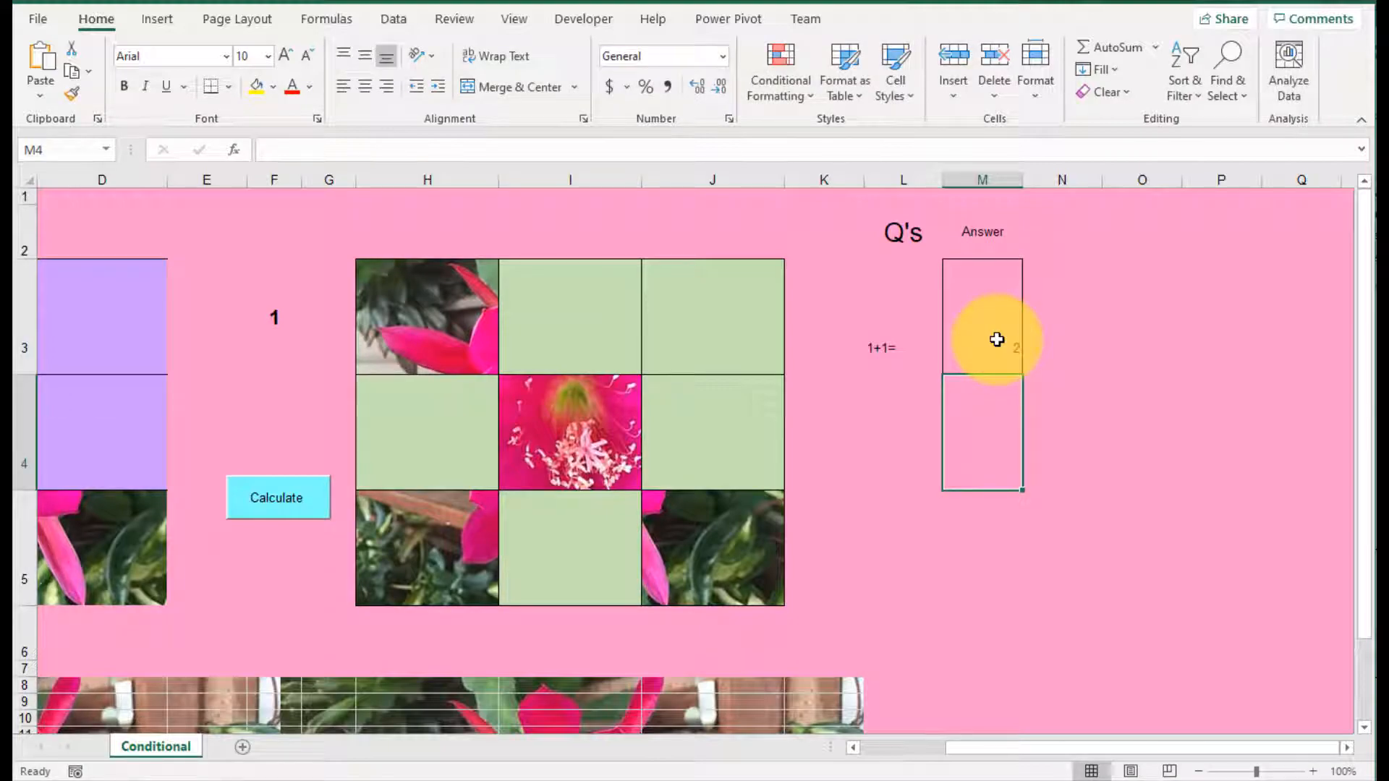
click(444, 319)
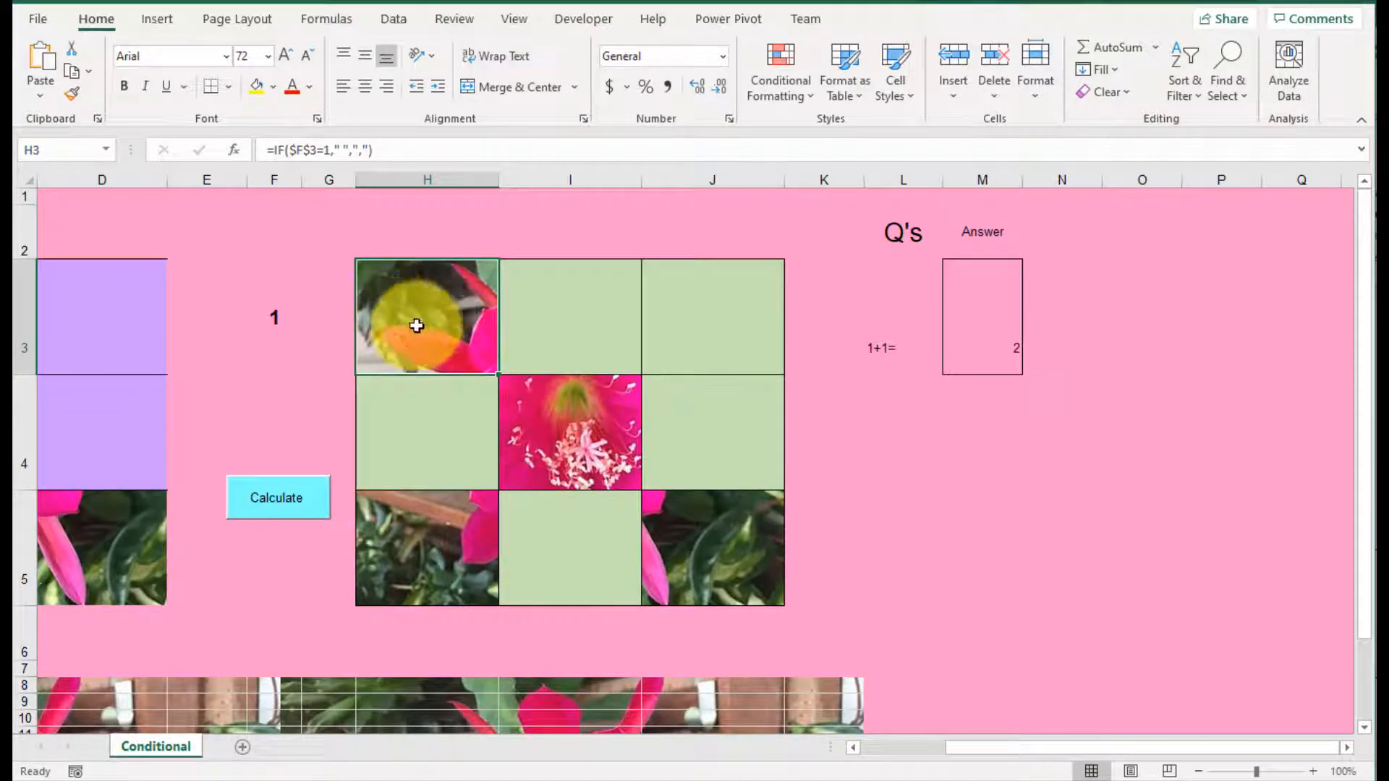
click(269, 313)
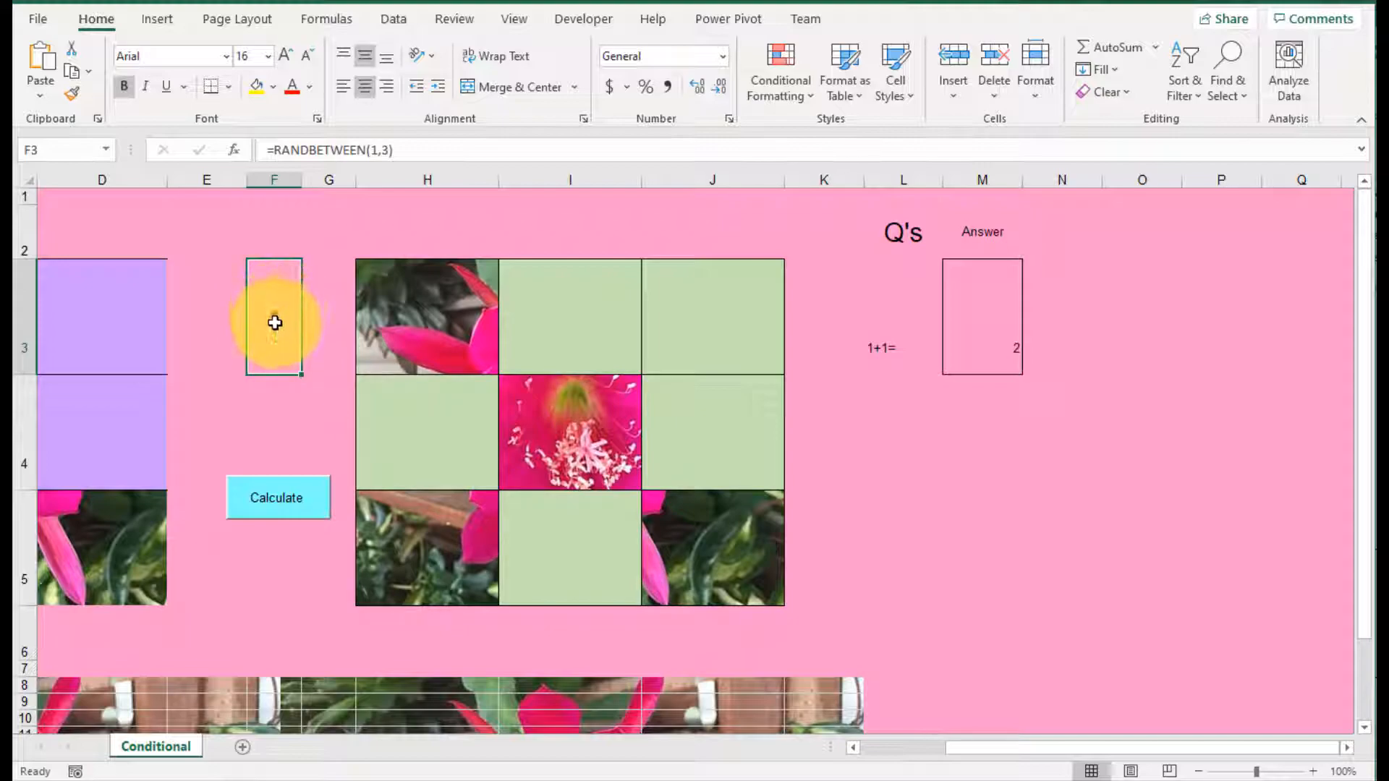
click(445, 327)
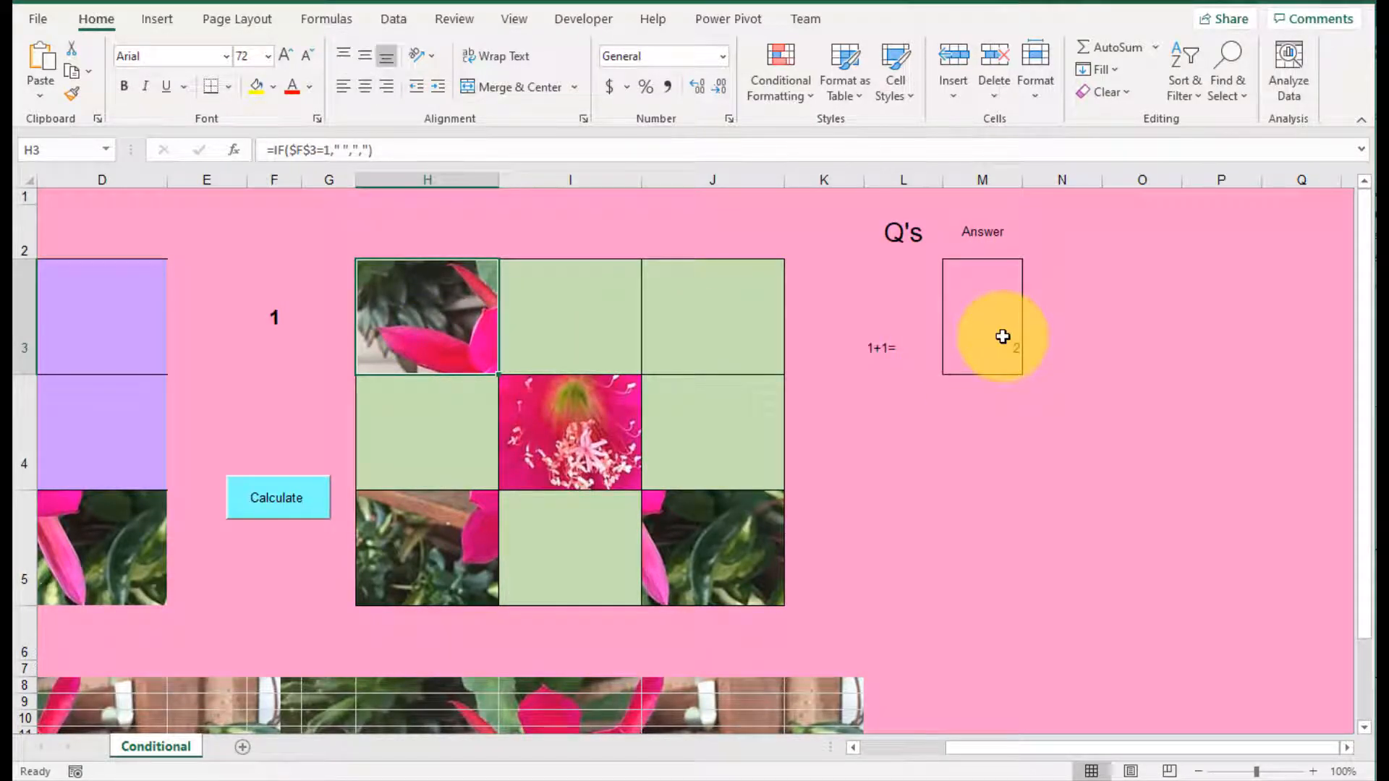
Step: Enter the formula =IF(M3=2,1,0) in N3 to check the answer to the 1+1= question
click(1071, 339)
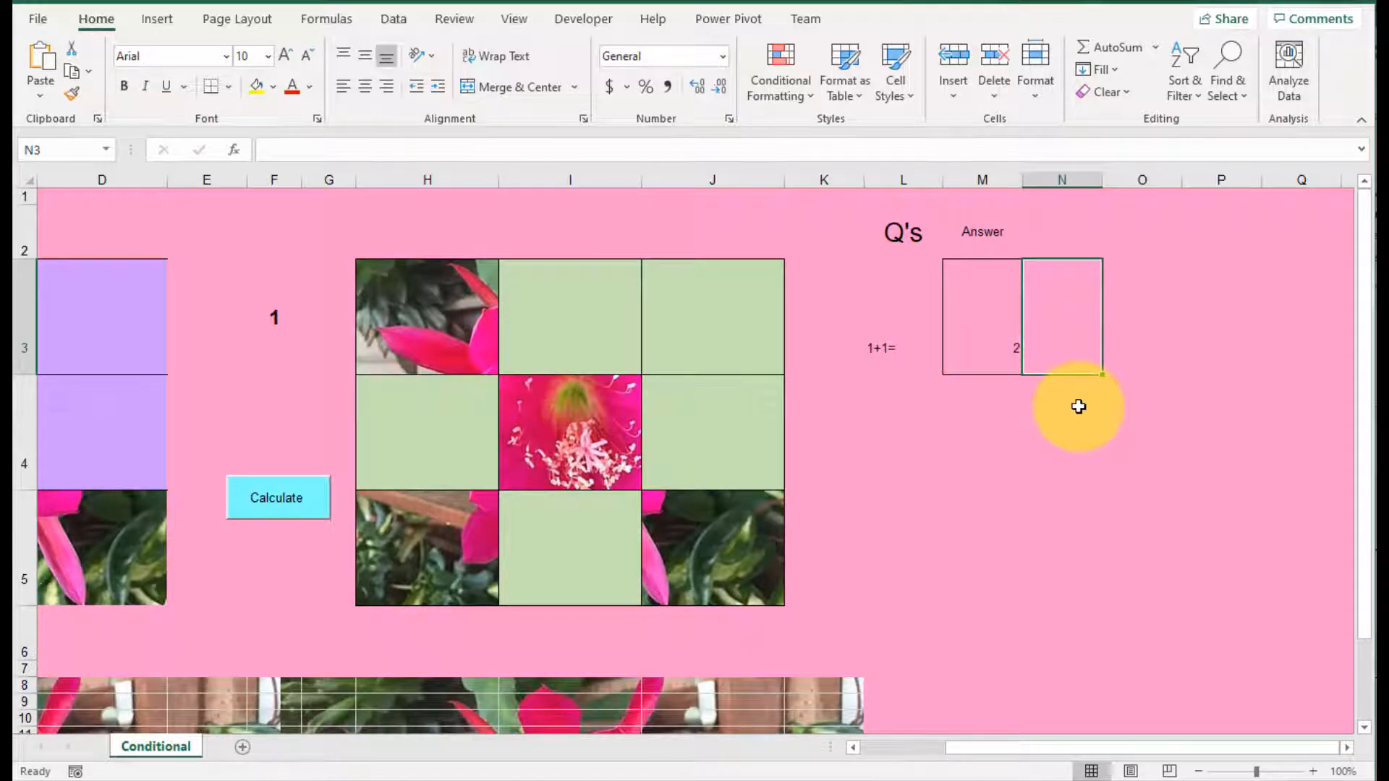
text(=if)
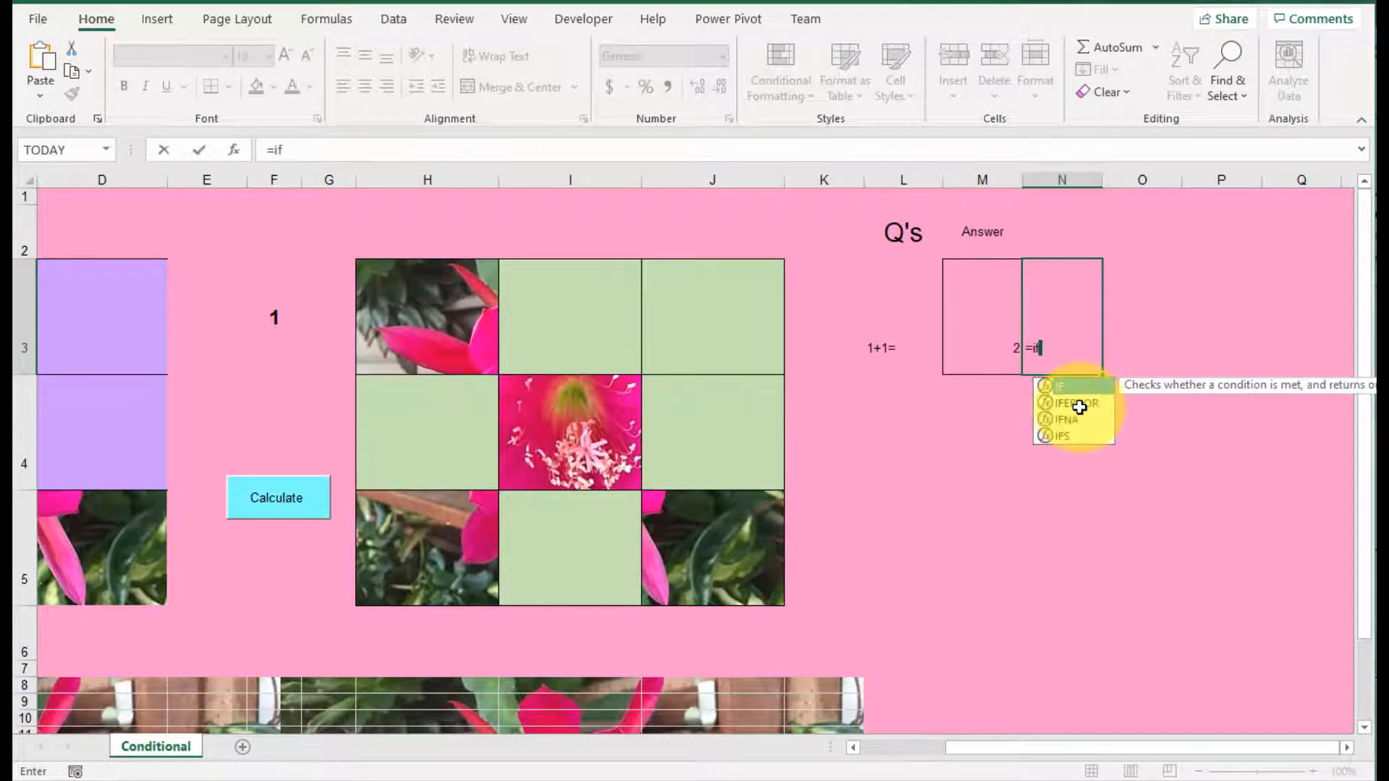
click(968, 335)
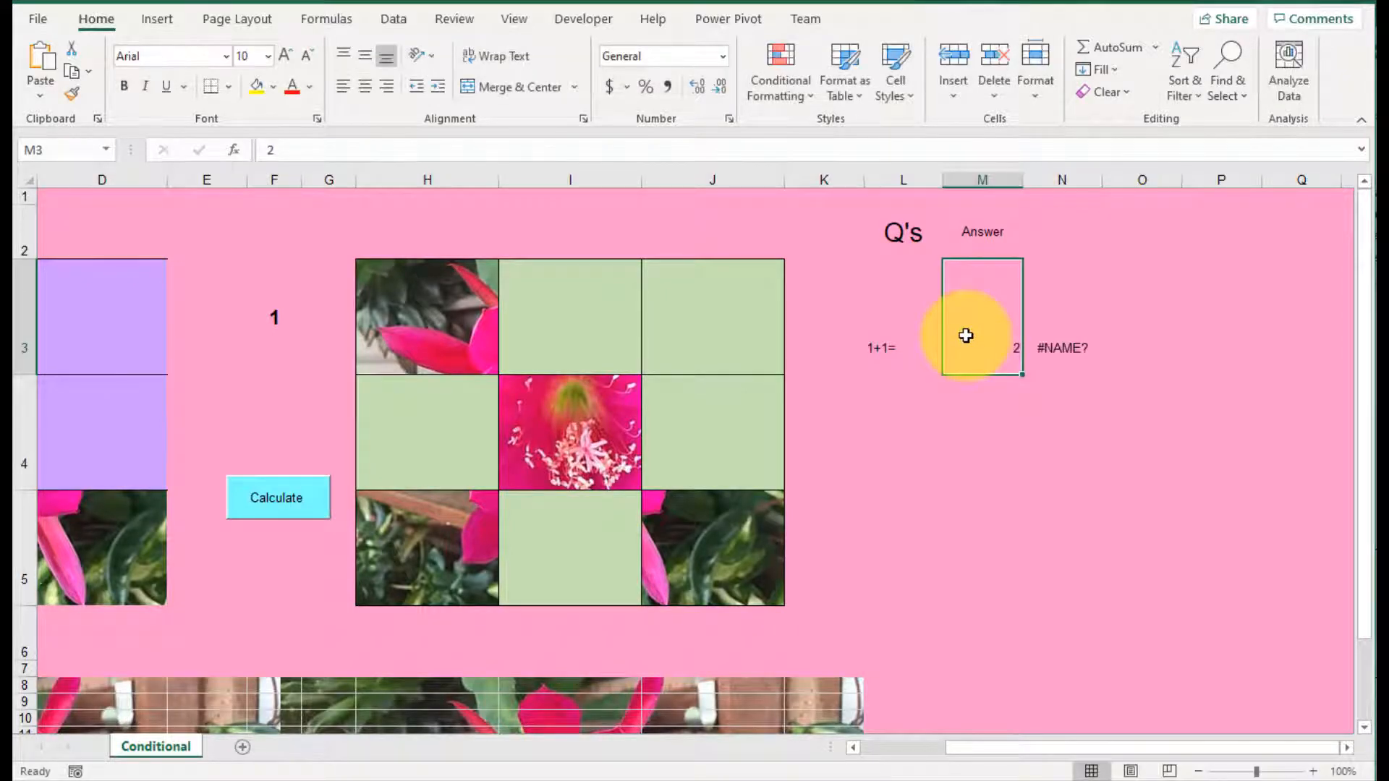
click(1070, 356)
double_click(1068, 354)
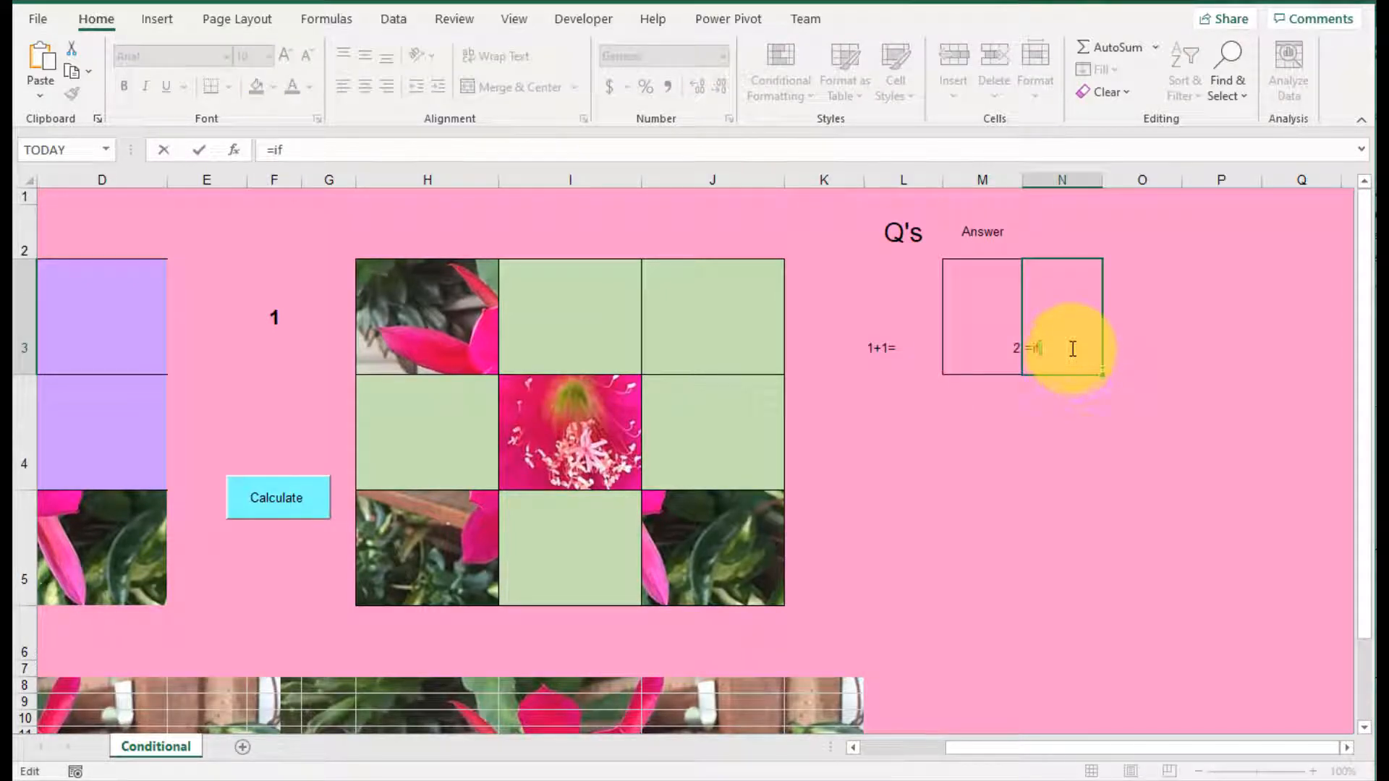
text(()
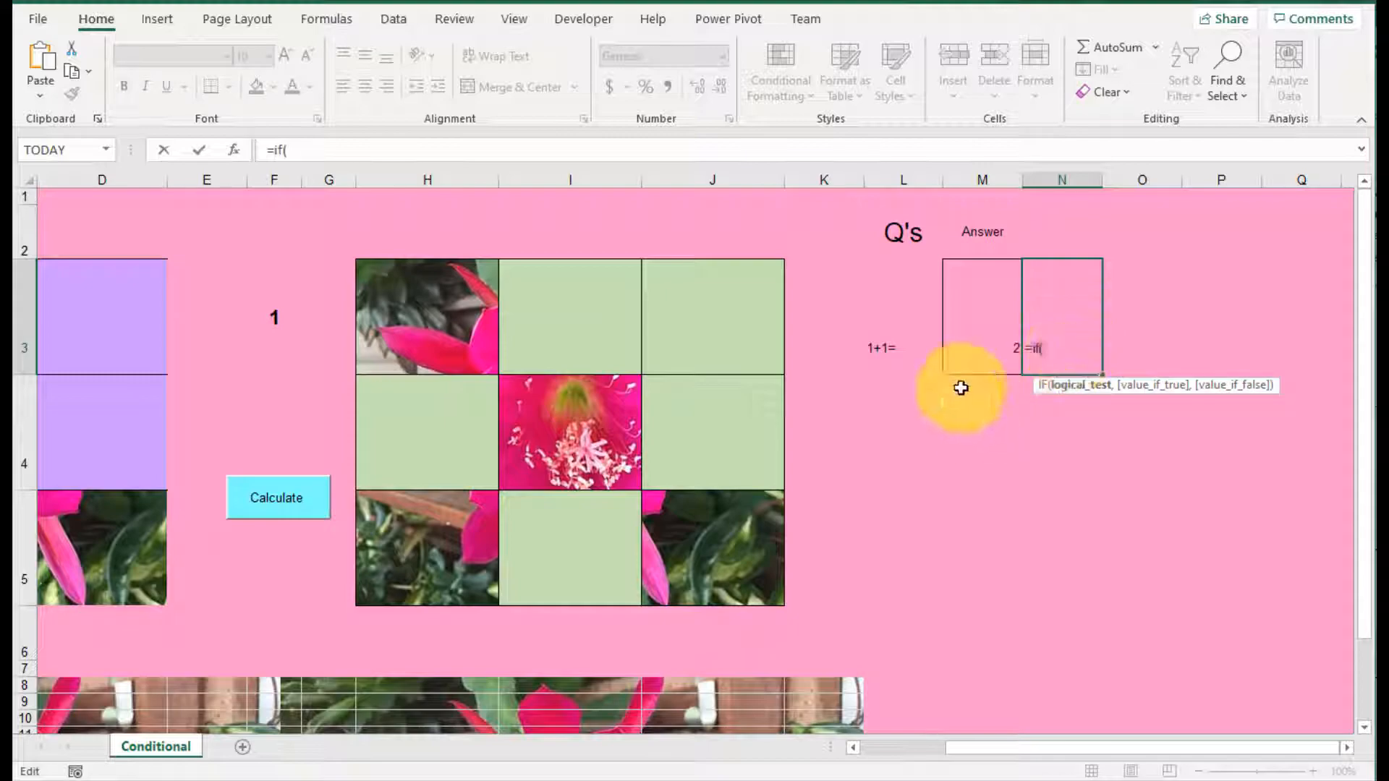
click(985, 333)
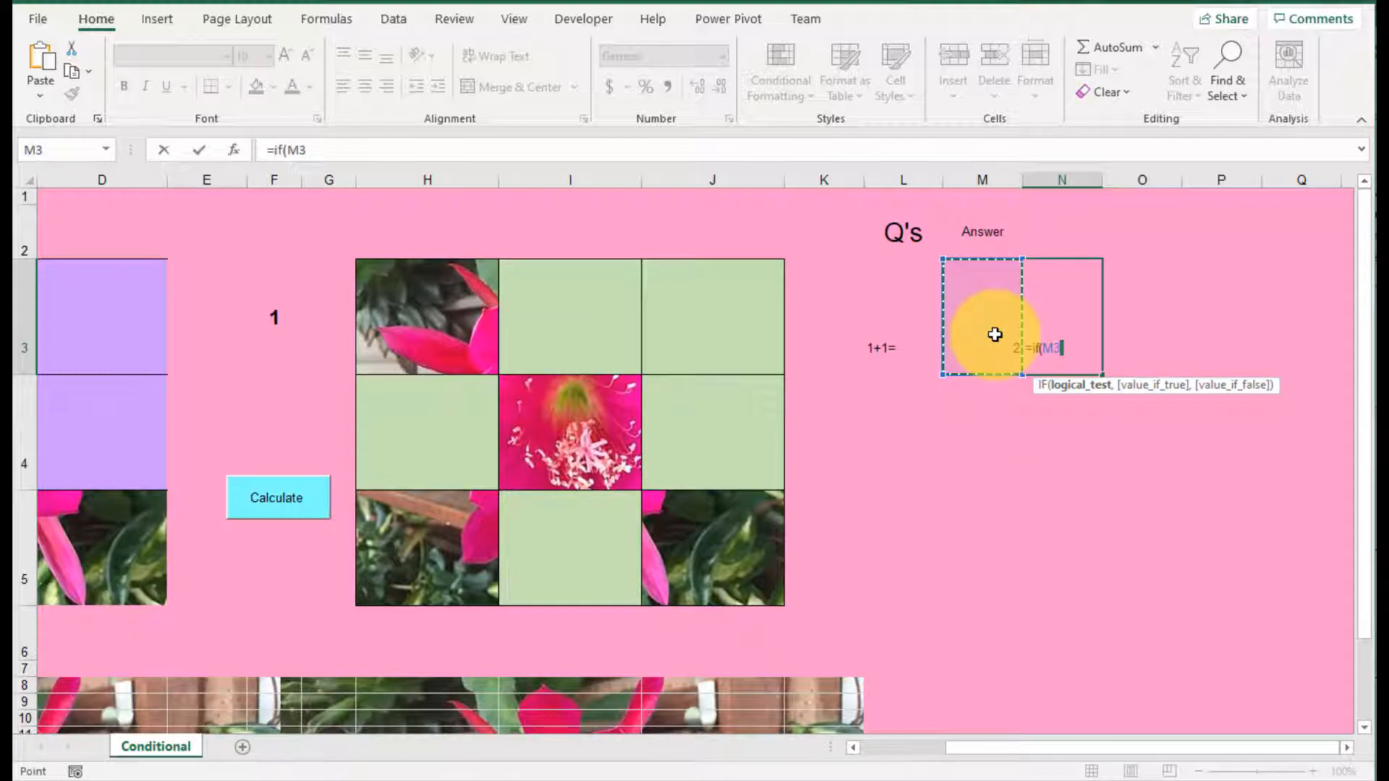
text(=)
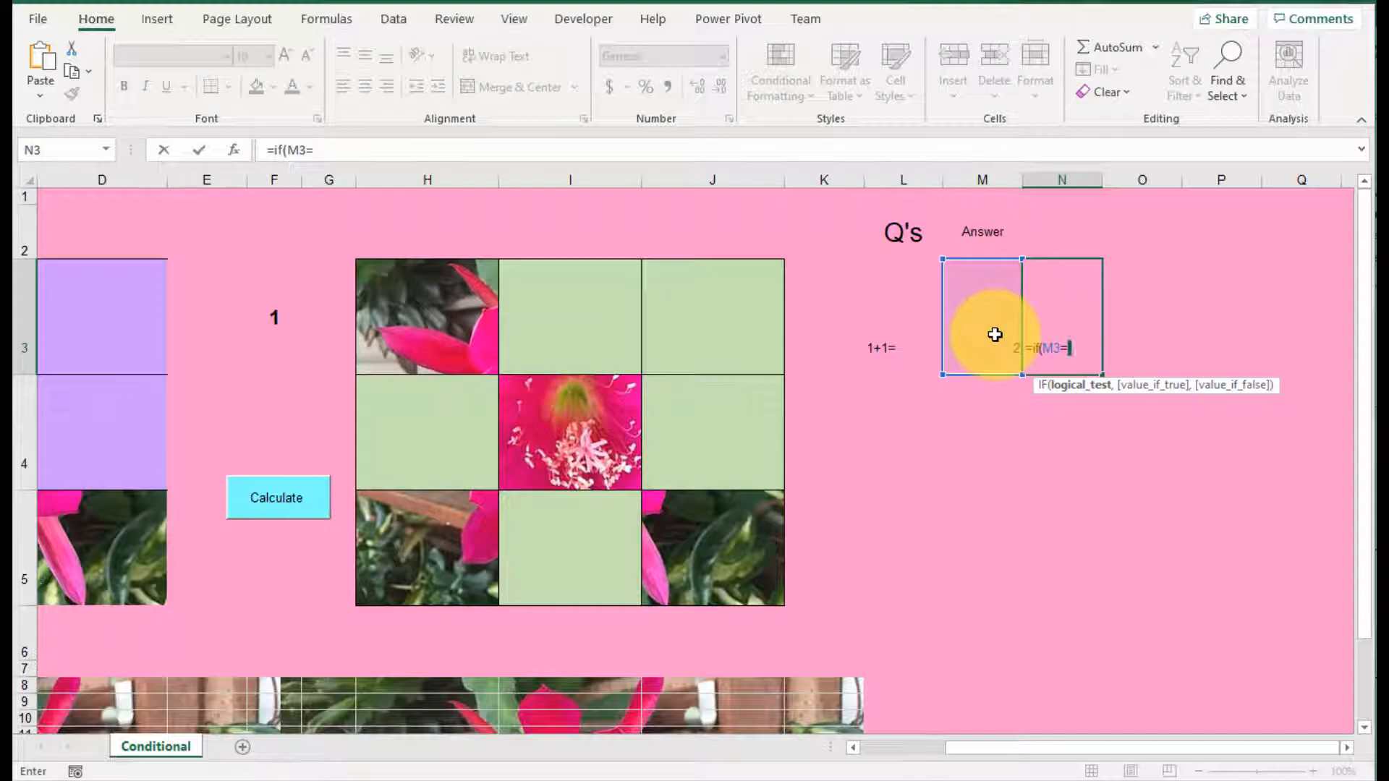
text(2,)
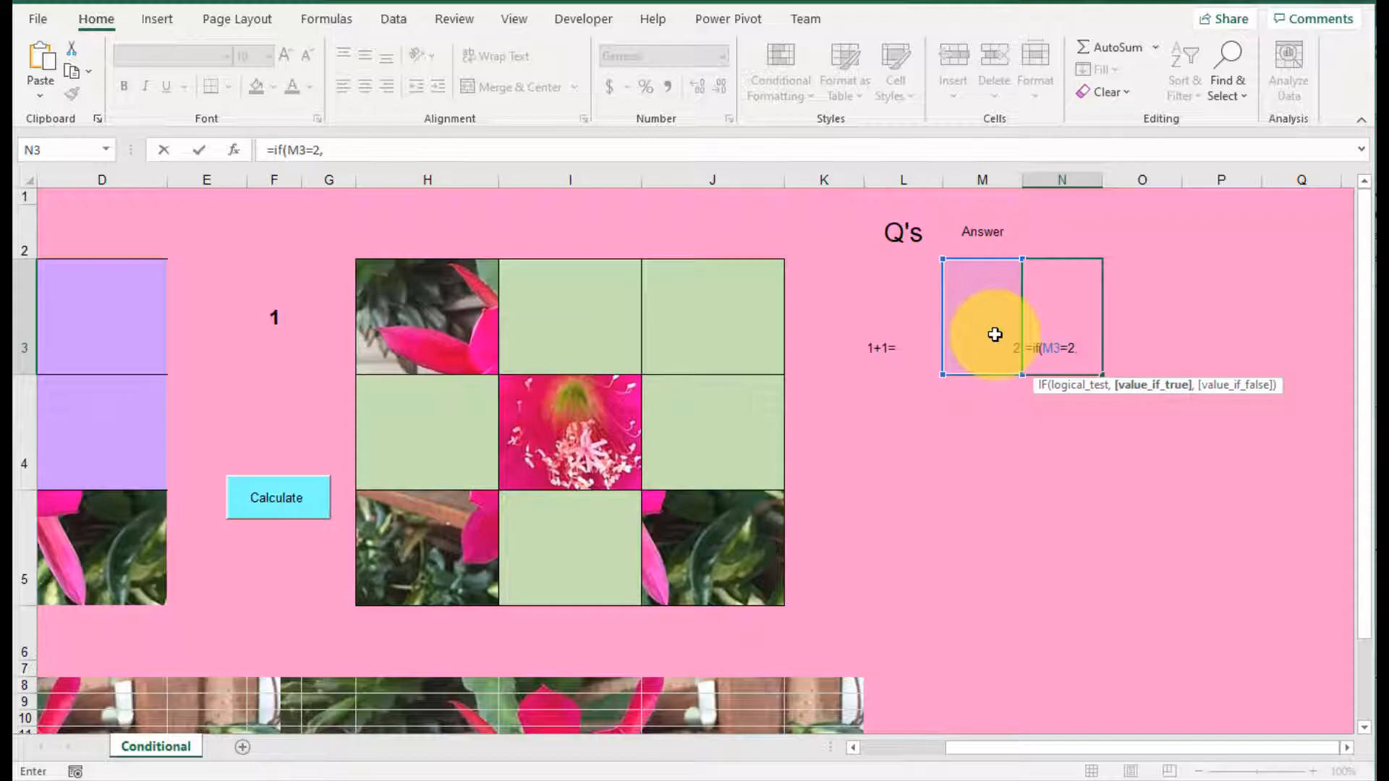
text(1,0)
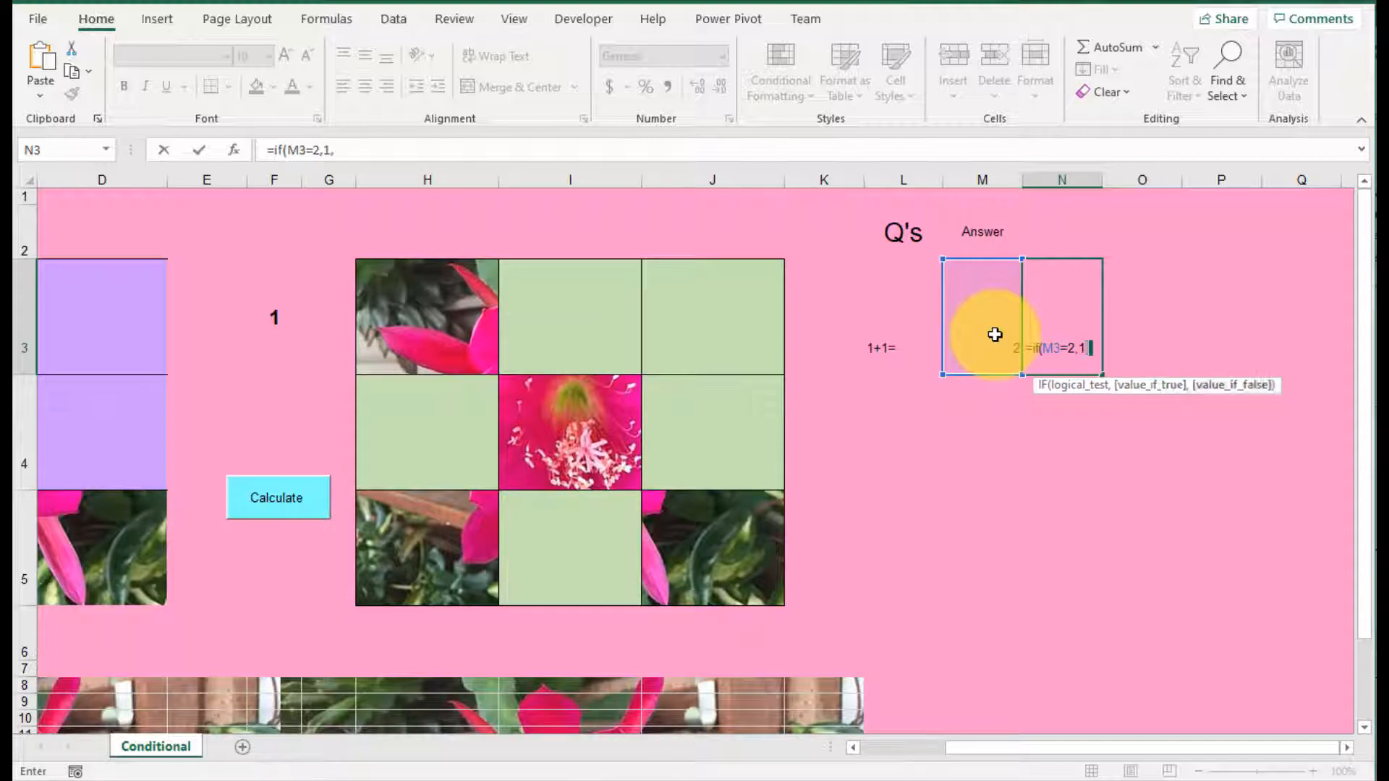
text())
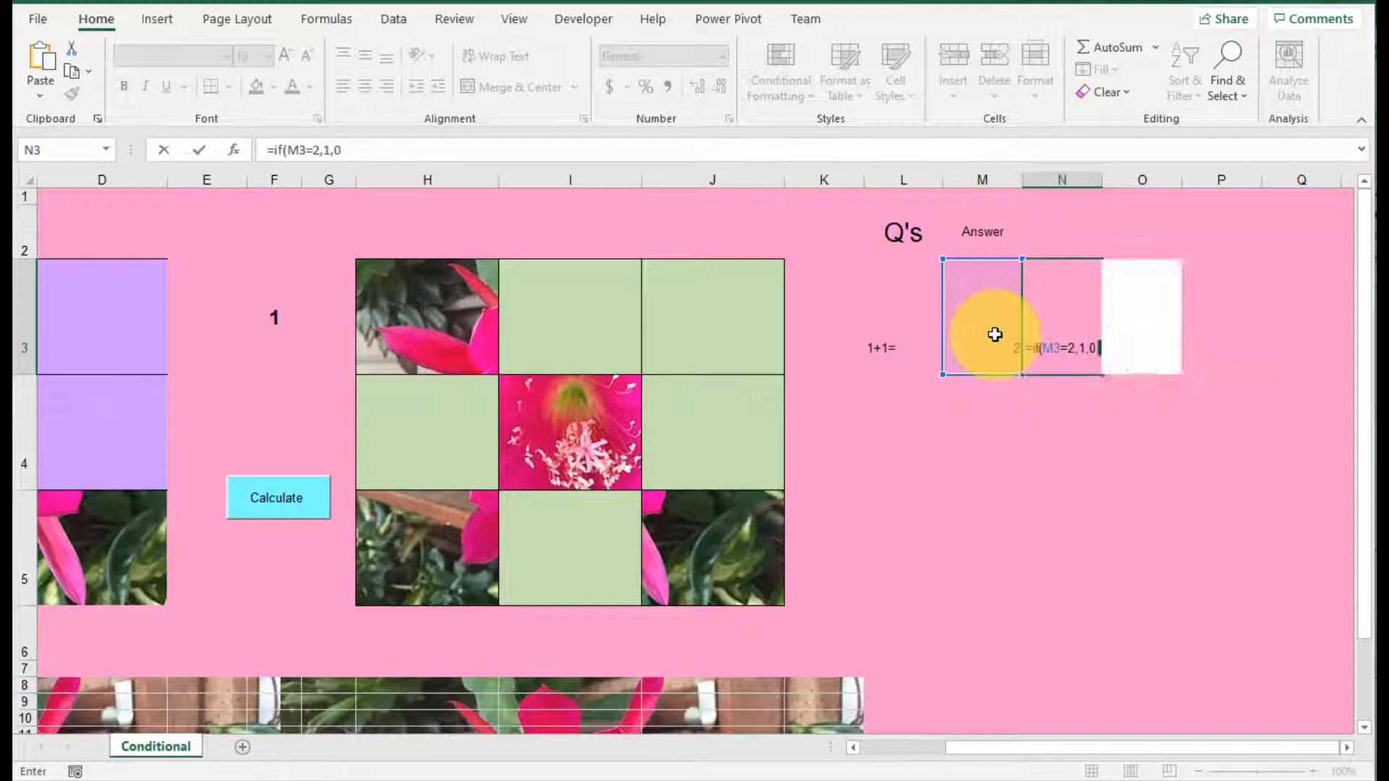
key(Return)
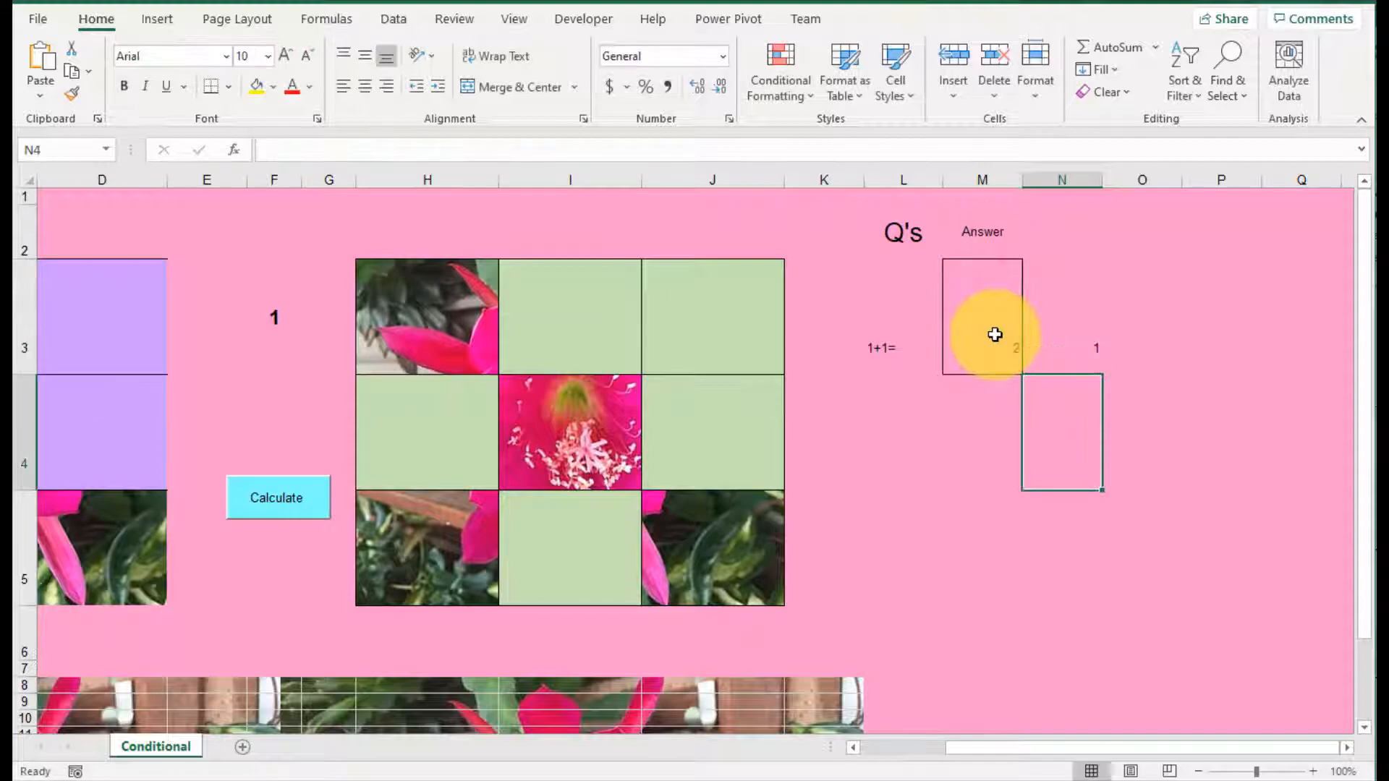
click(1083, 345)
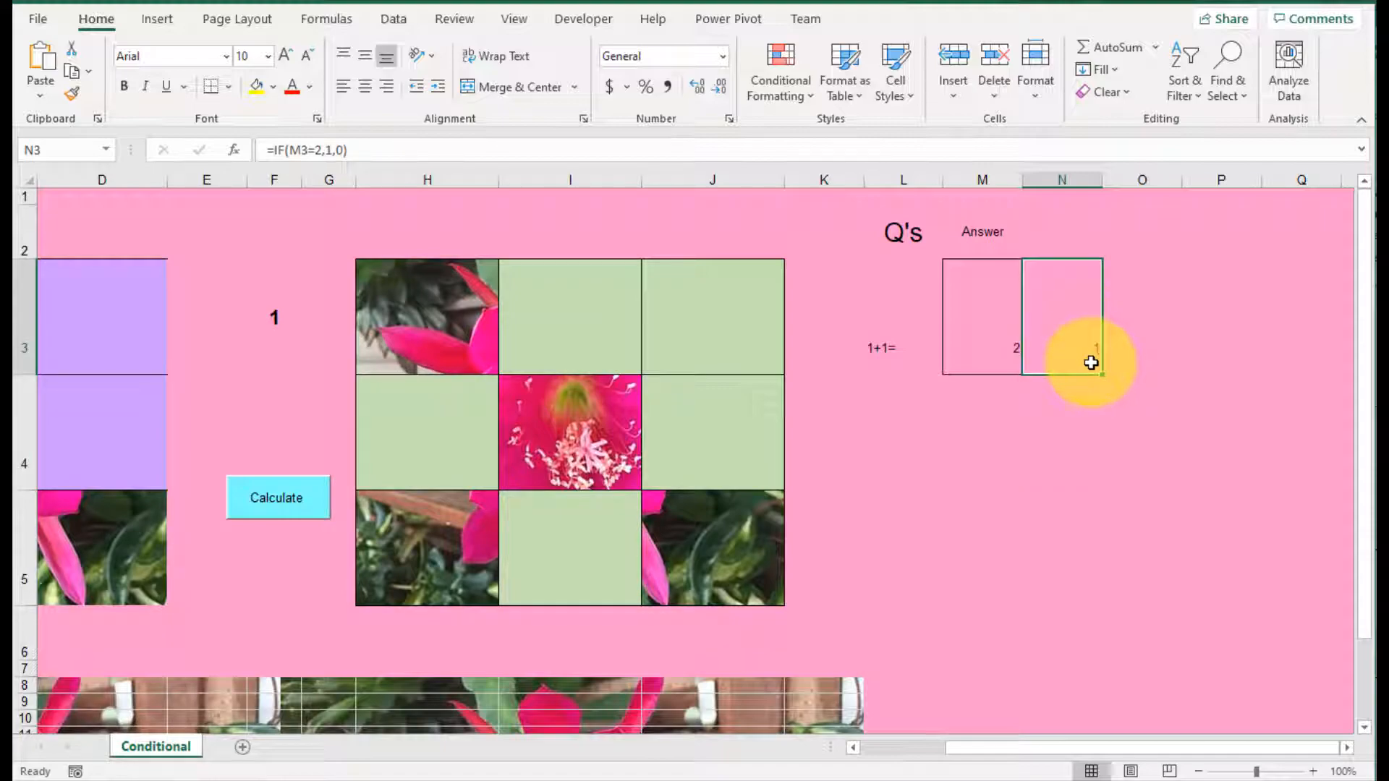
Step: Enter the second question 2+2= in L4 and its answer 4 in M4
click(878, 398)
text(2)
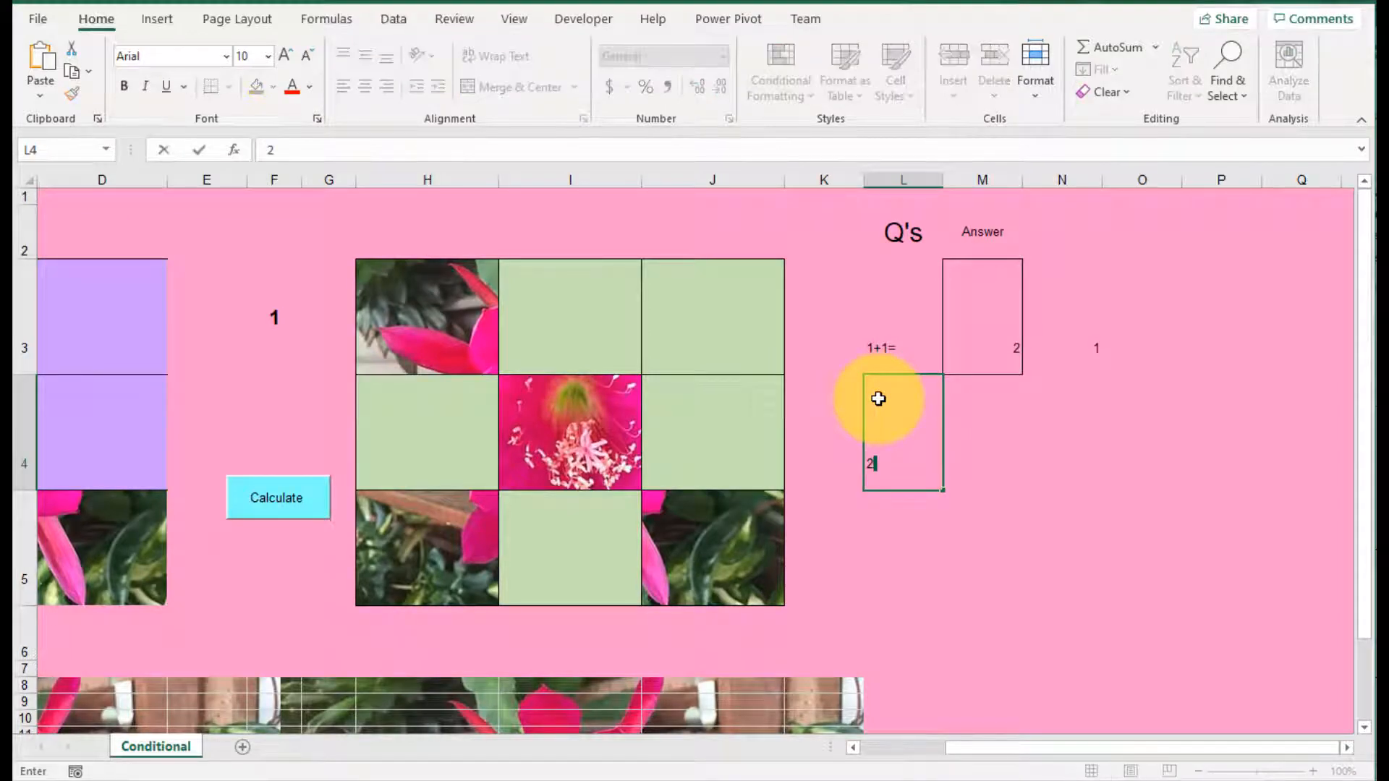
text(+2=)
key(Return)
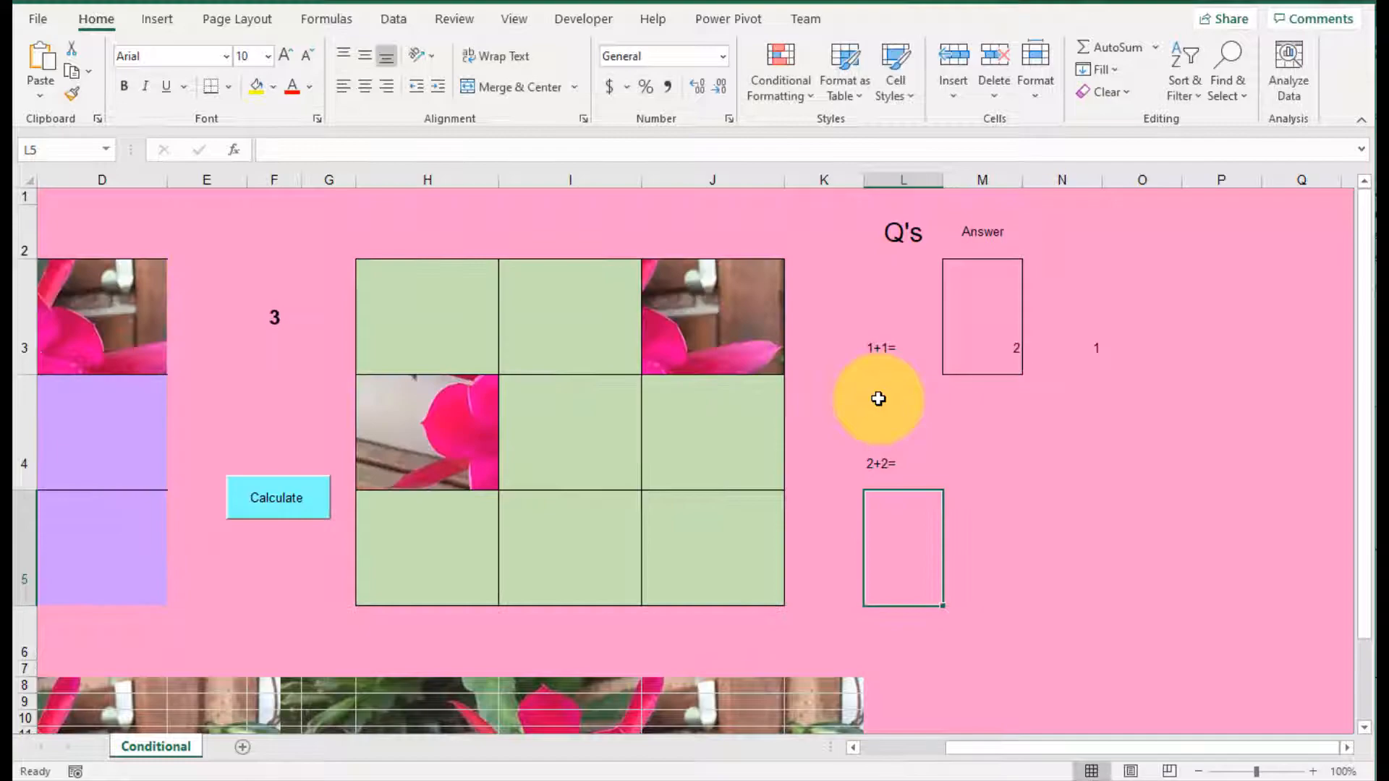
click(1003, 441)
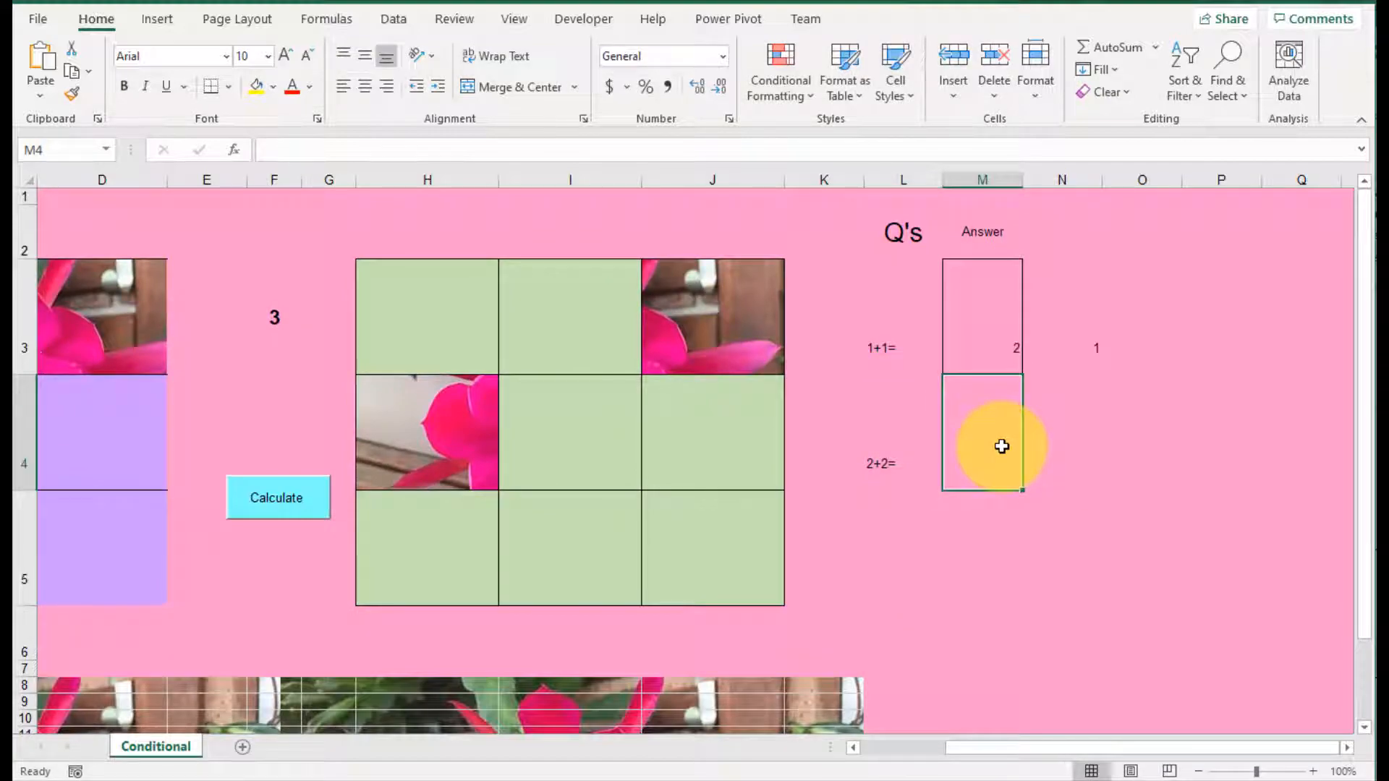
text(4)
key(Return)
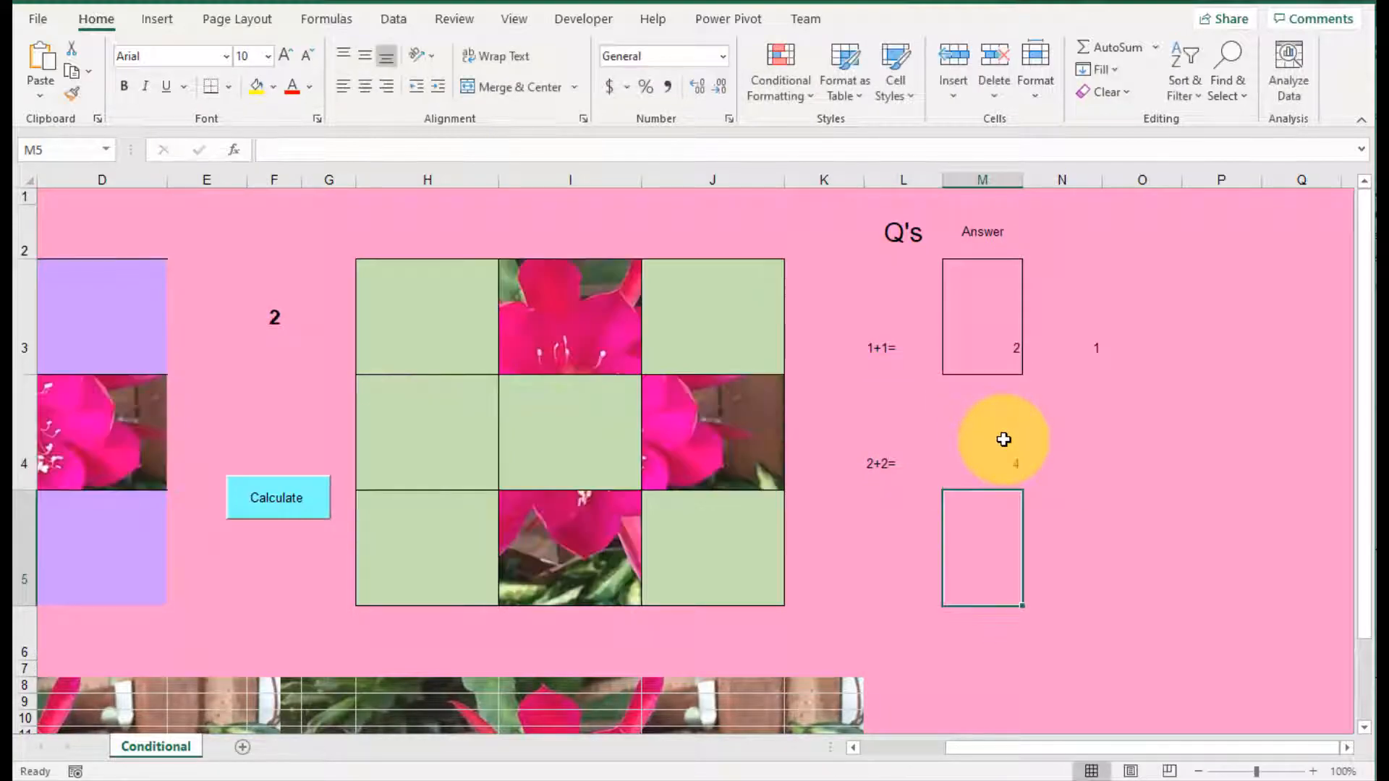
Step: Copy the answer-check formula from N3 down to N4 and change it to =IF(M4=4,1,0)
click(1093, 434)
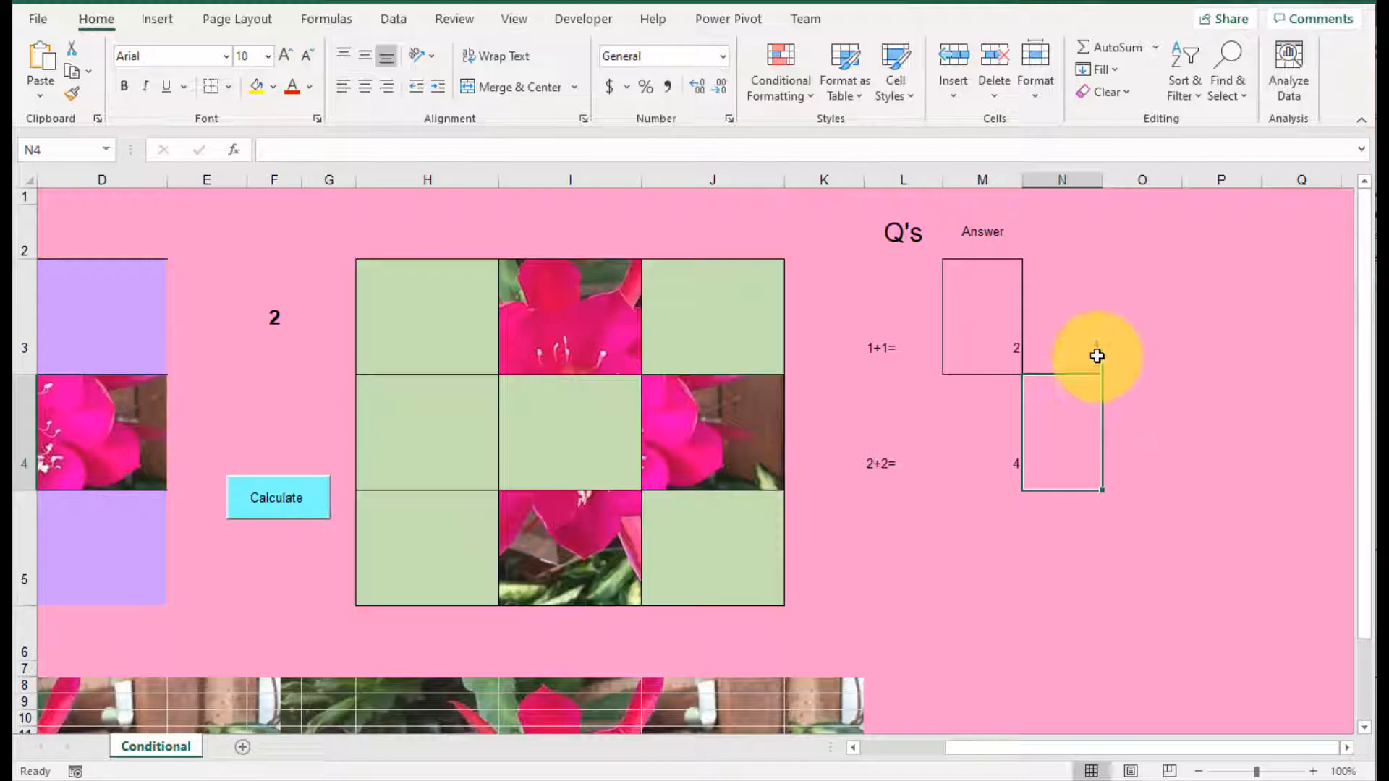
click(1097, 354)
drag(1100, 373, 1080, 455)
double_click(1081, 455)
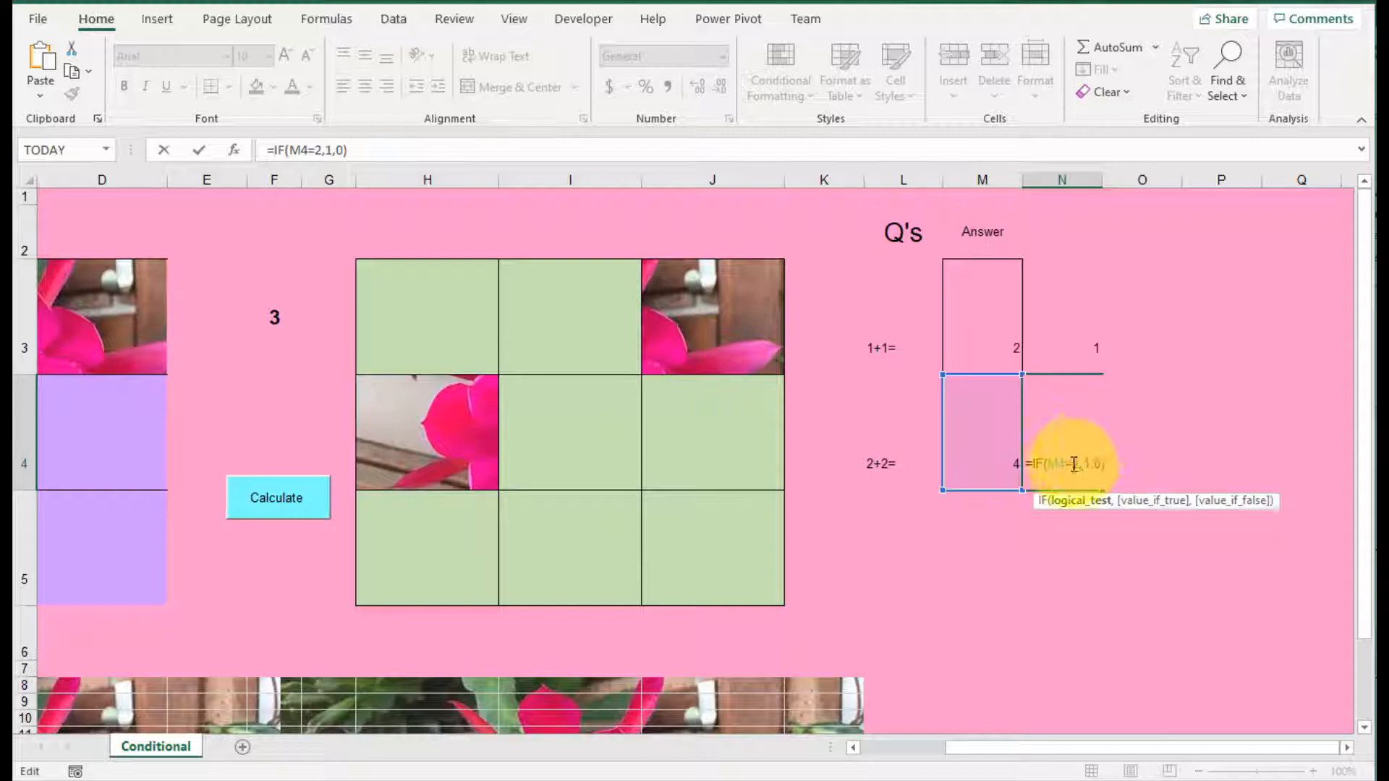
drag(1086, 471, 1083, 471)
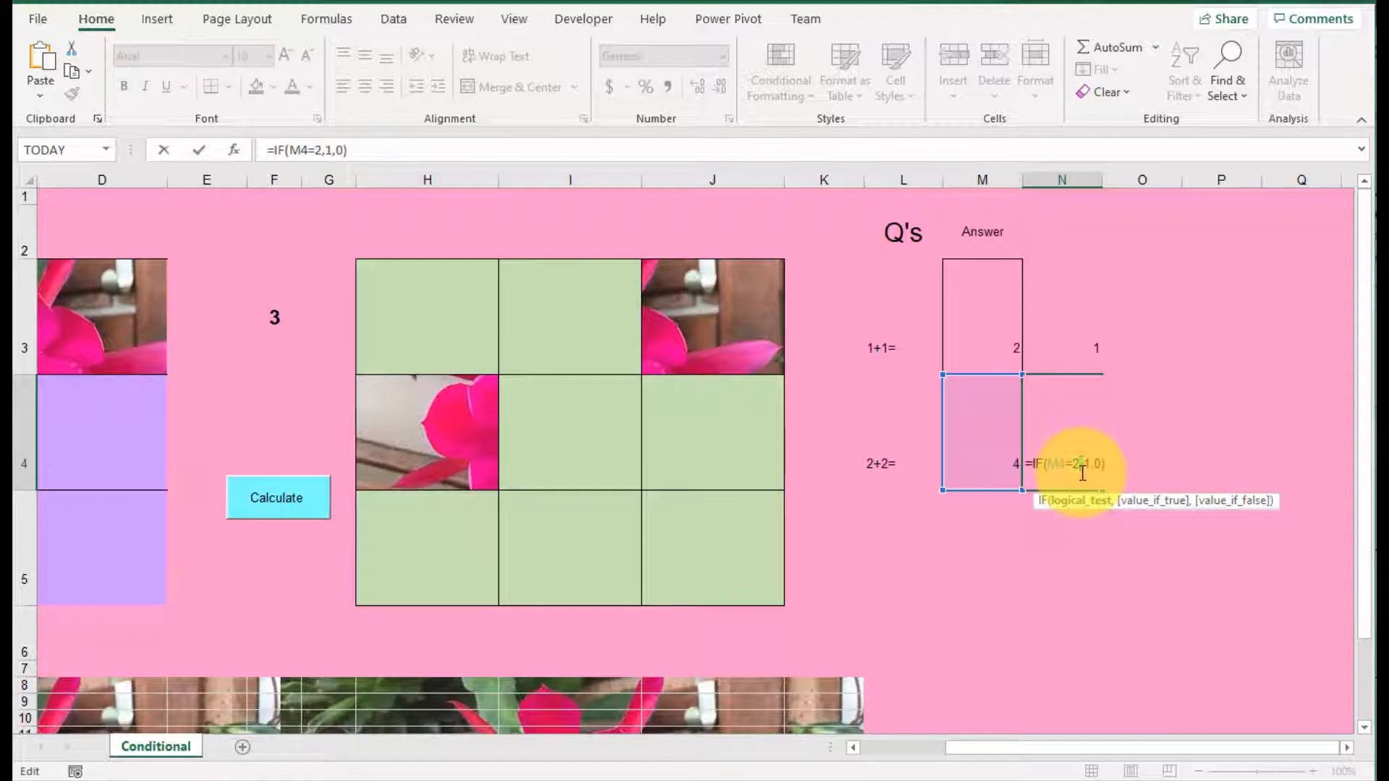
text(4)
key(Return)
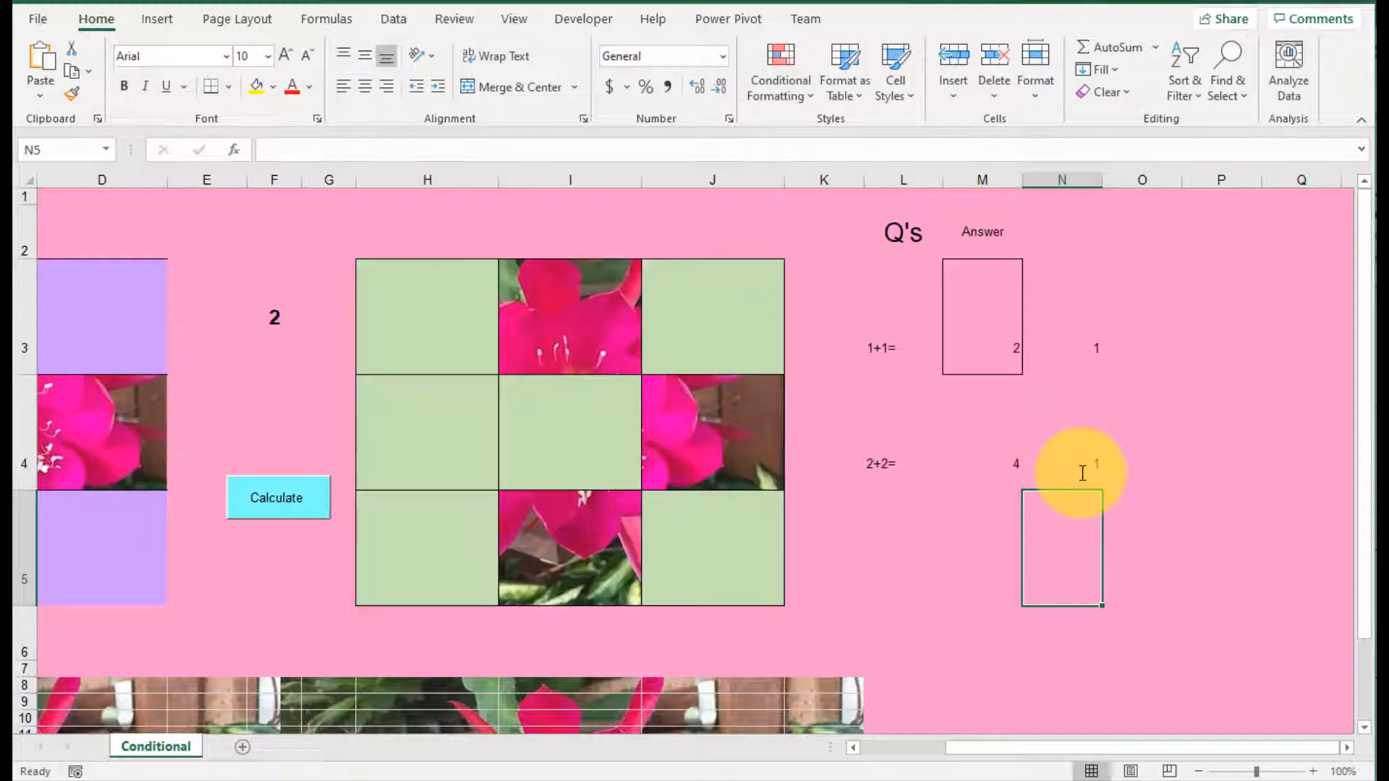
Step: Reduce the font size of cell H3 to 10
click(1083, 452)
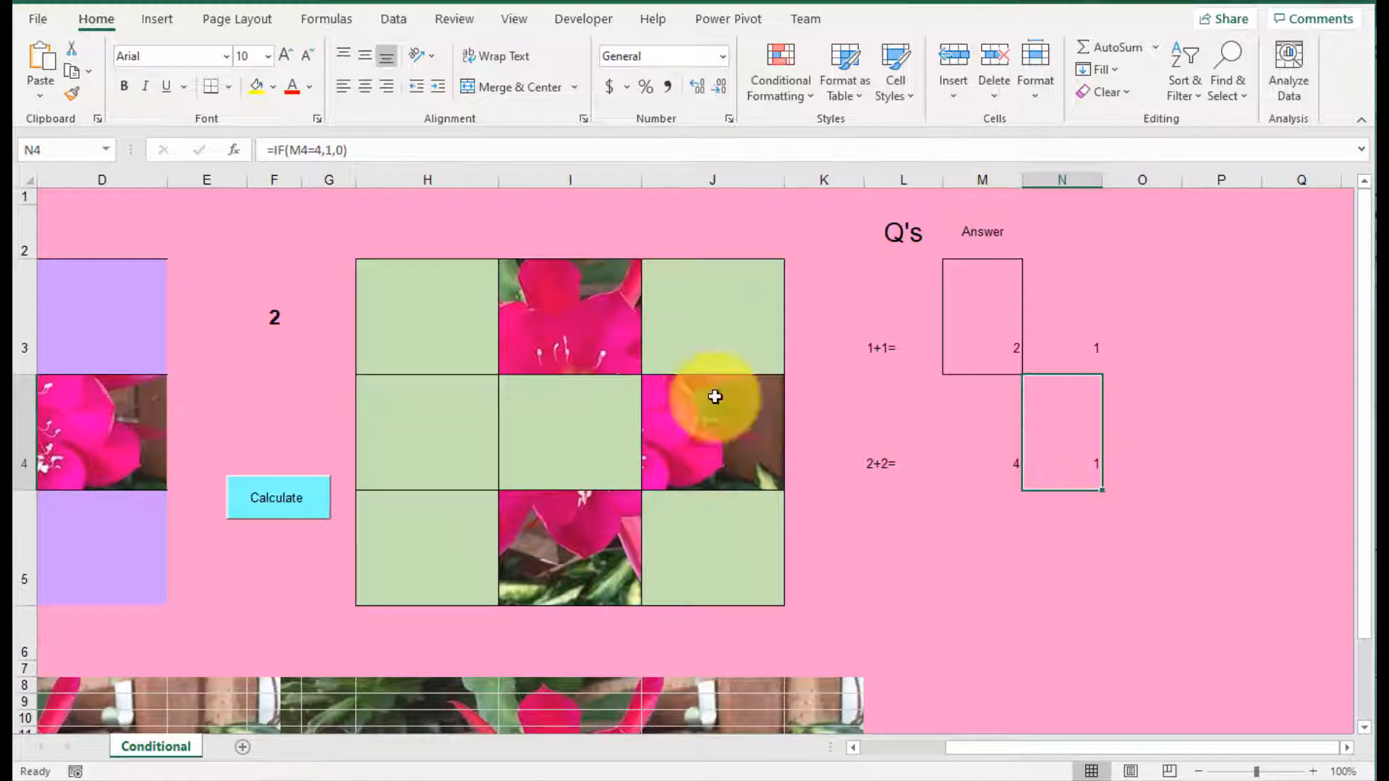
click(459, 335)
double_click(460, 336)
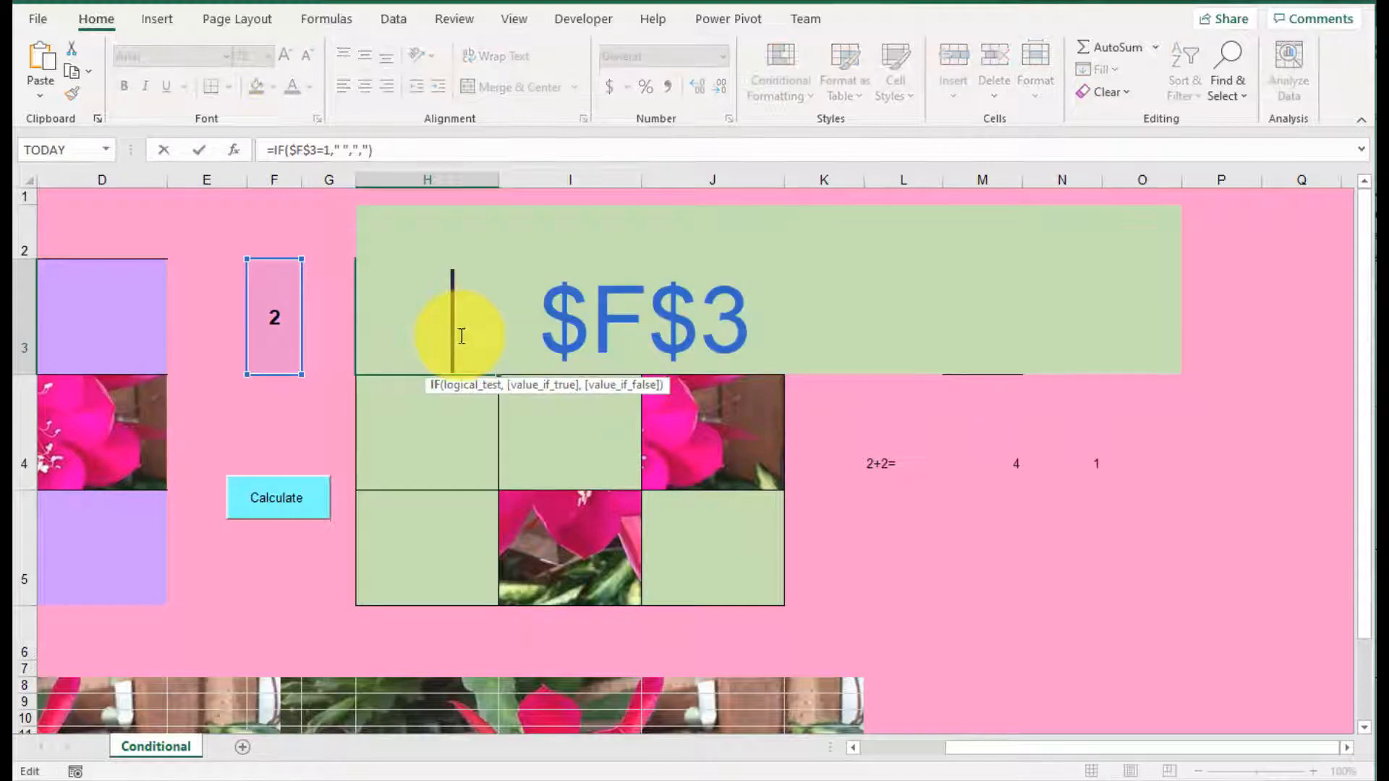
key(Escape)
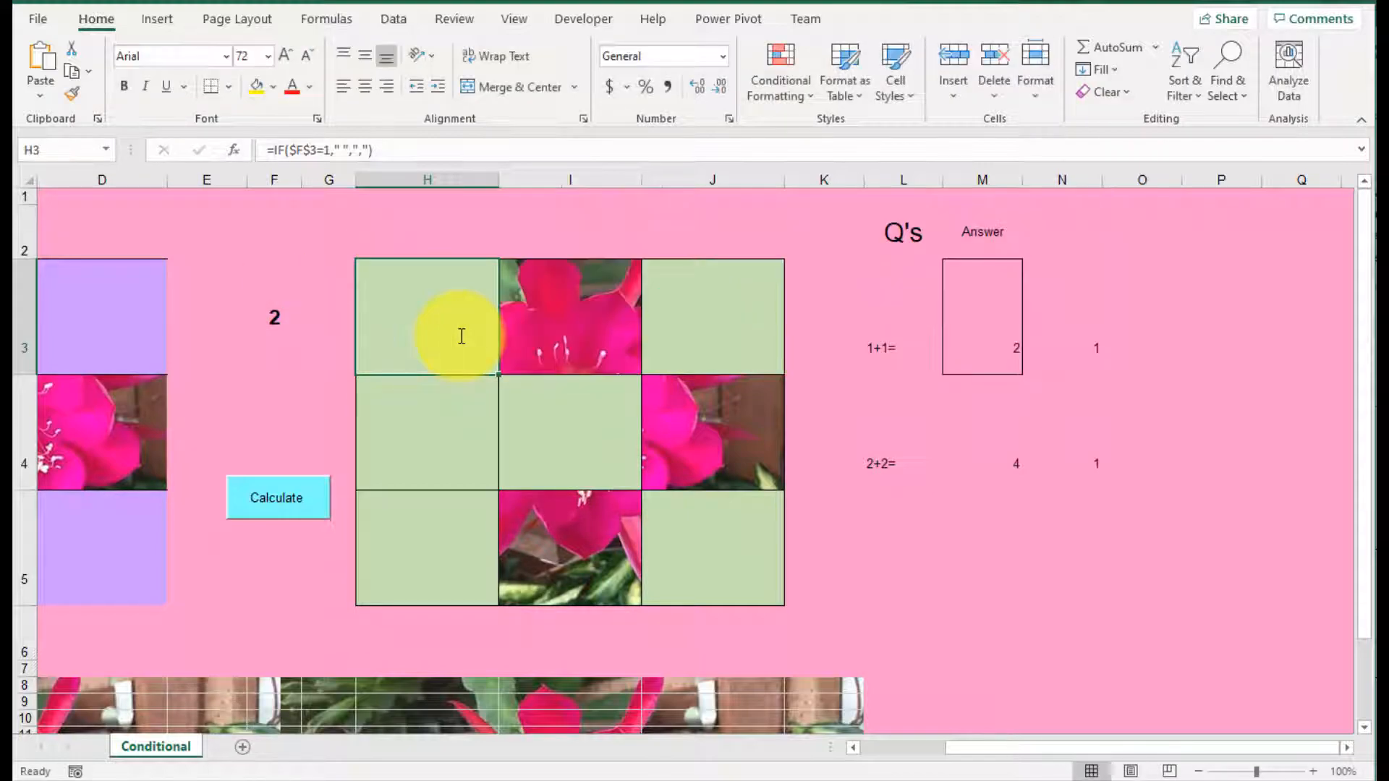
click(305, 62)
click(305, 62)
click(305, 62)
click(305, 62)
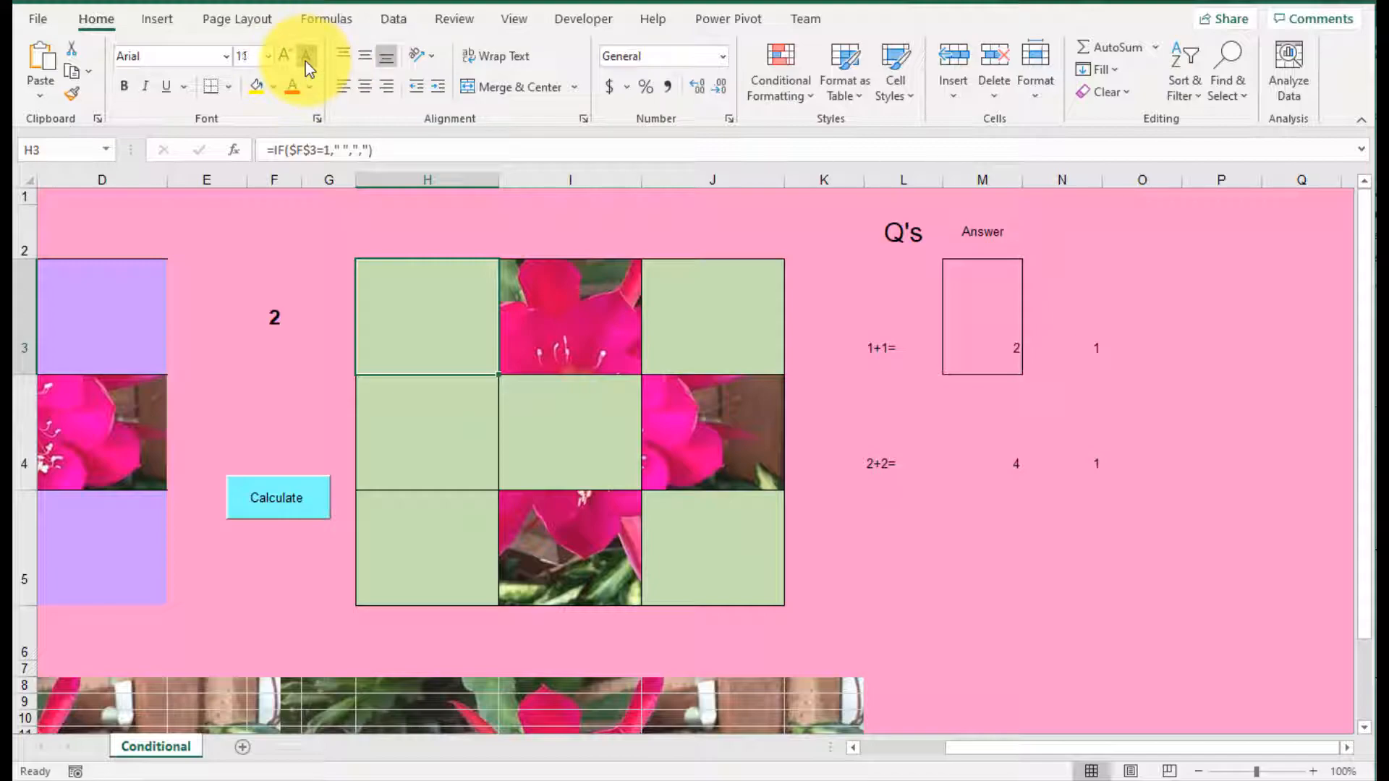
click(305, 62)
Step: Change the formula in H3 to =IF(N3=1," ",",") so the first tile depends on the 1+1= answer check
click(448, 327)
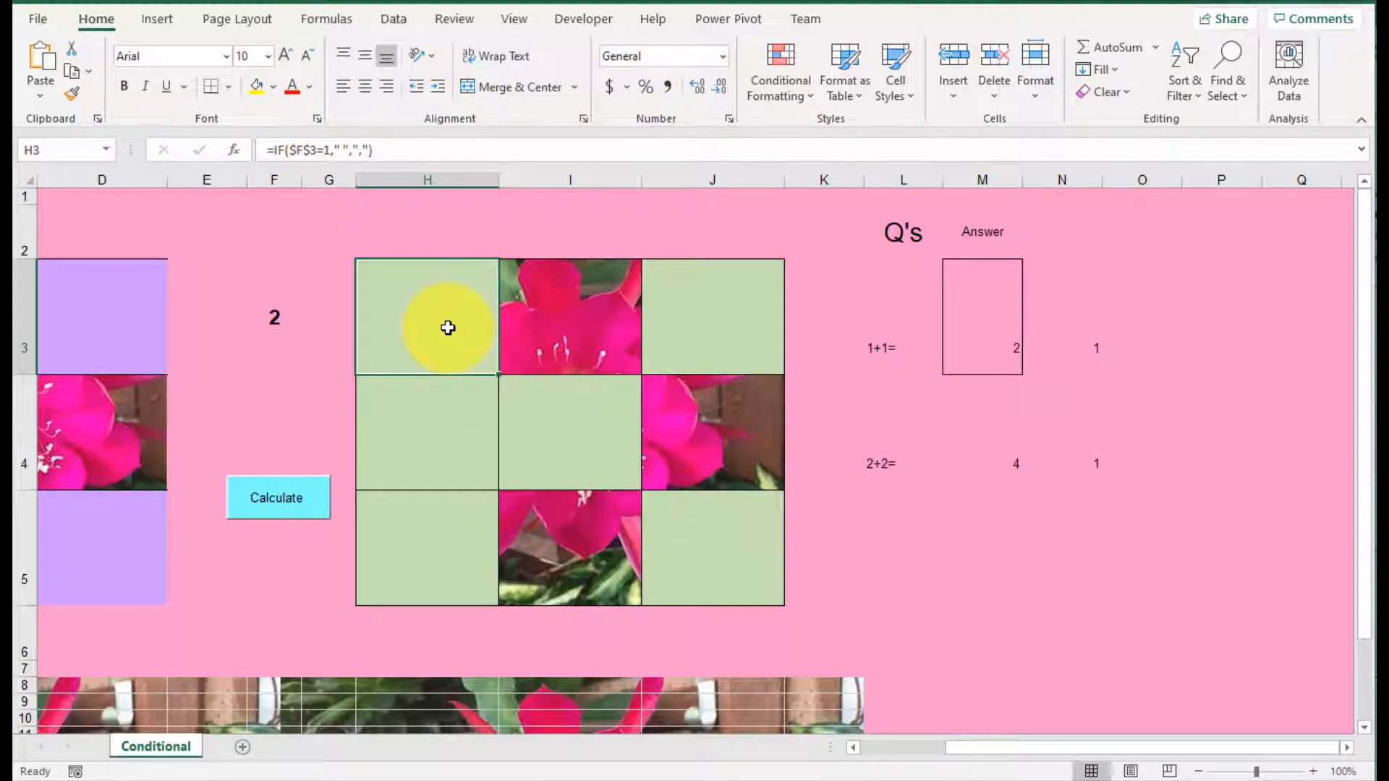
double_click(447, 328)
click(367, 149)
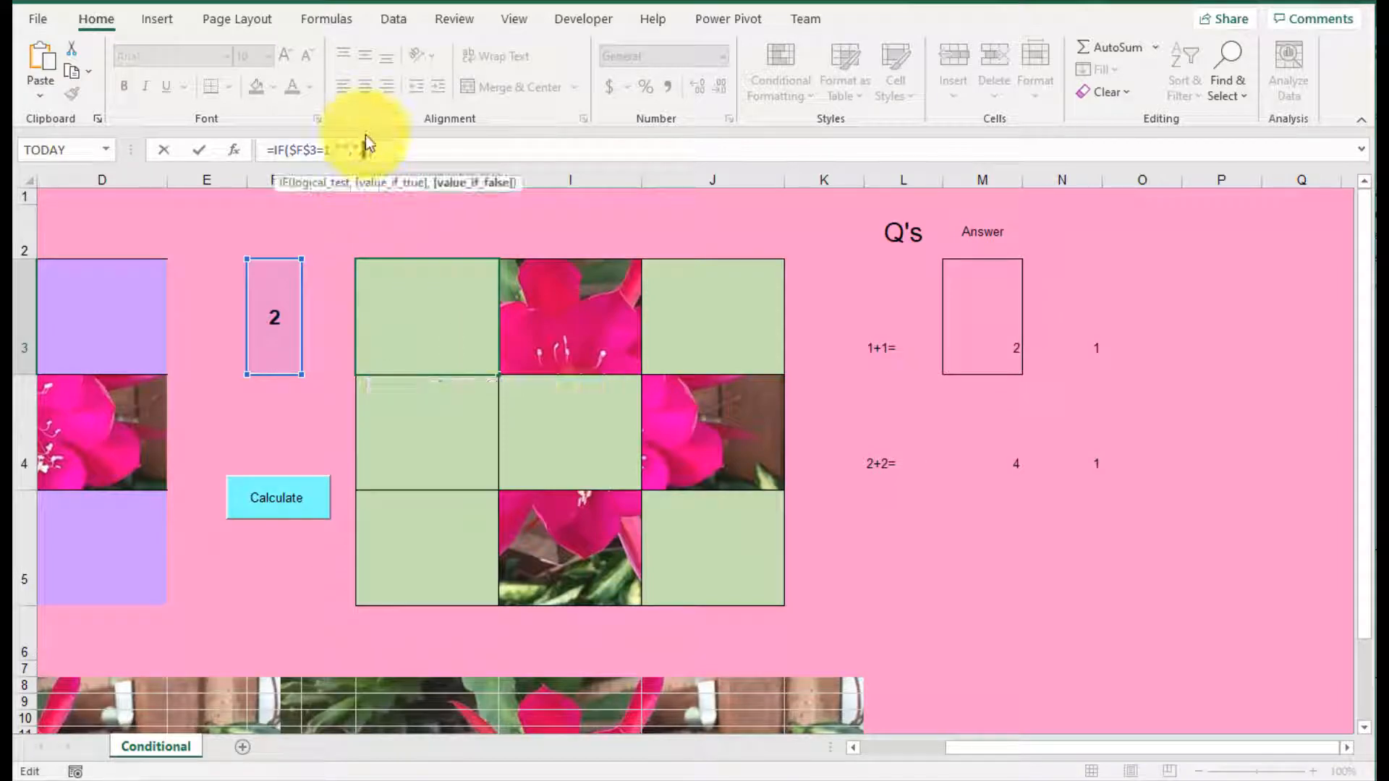
click(384, 150)
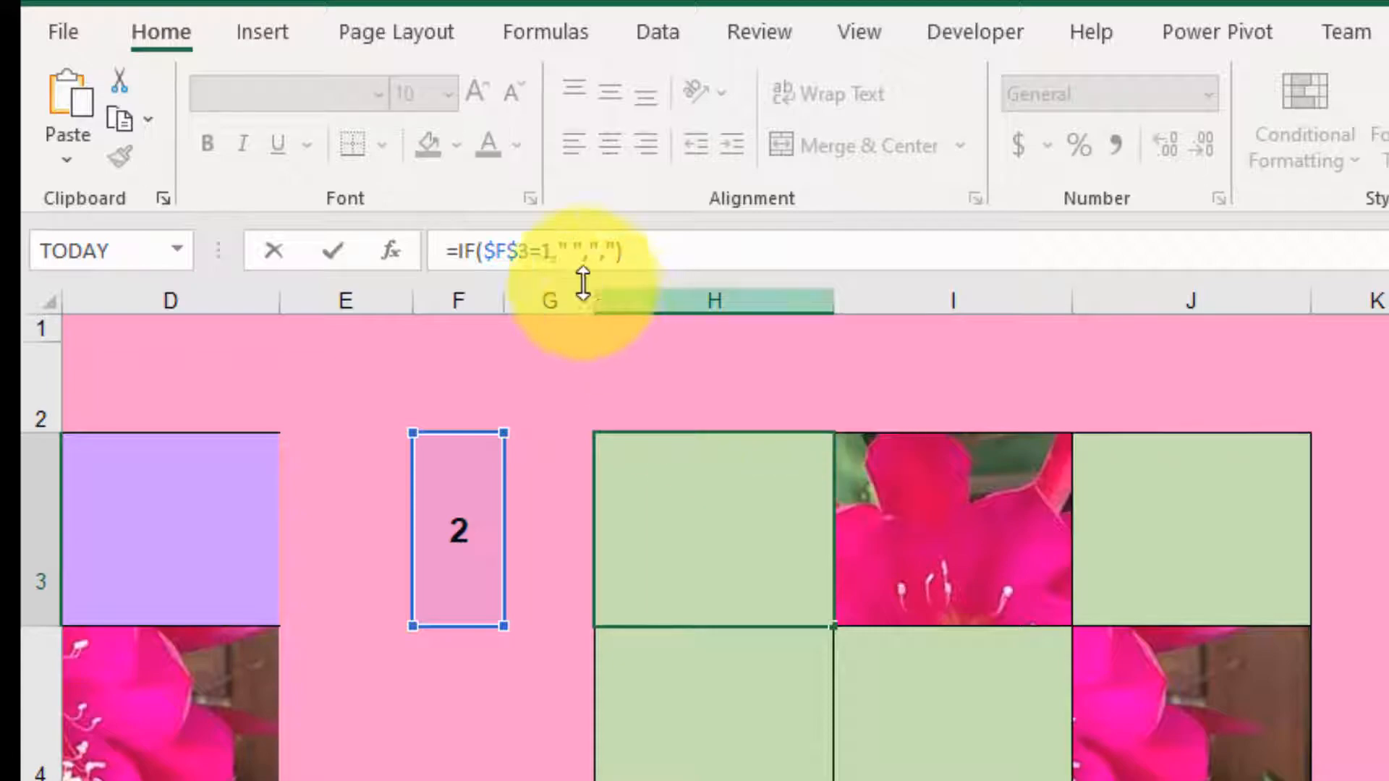
drag(507, 250, 487, 250)
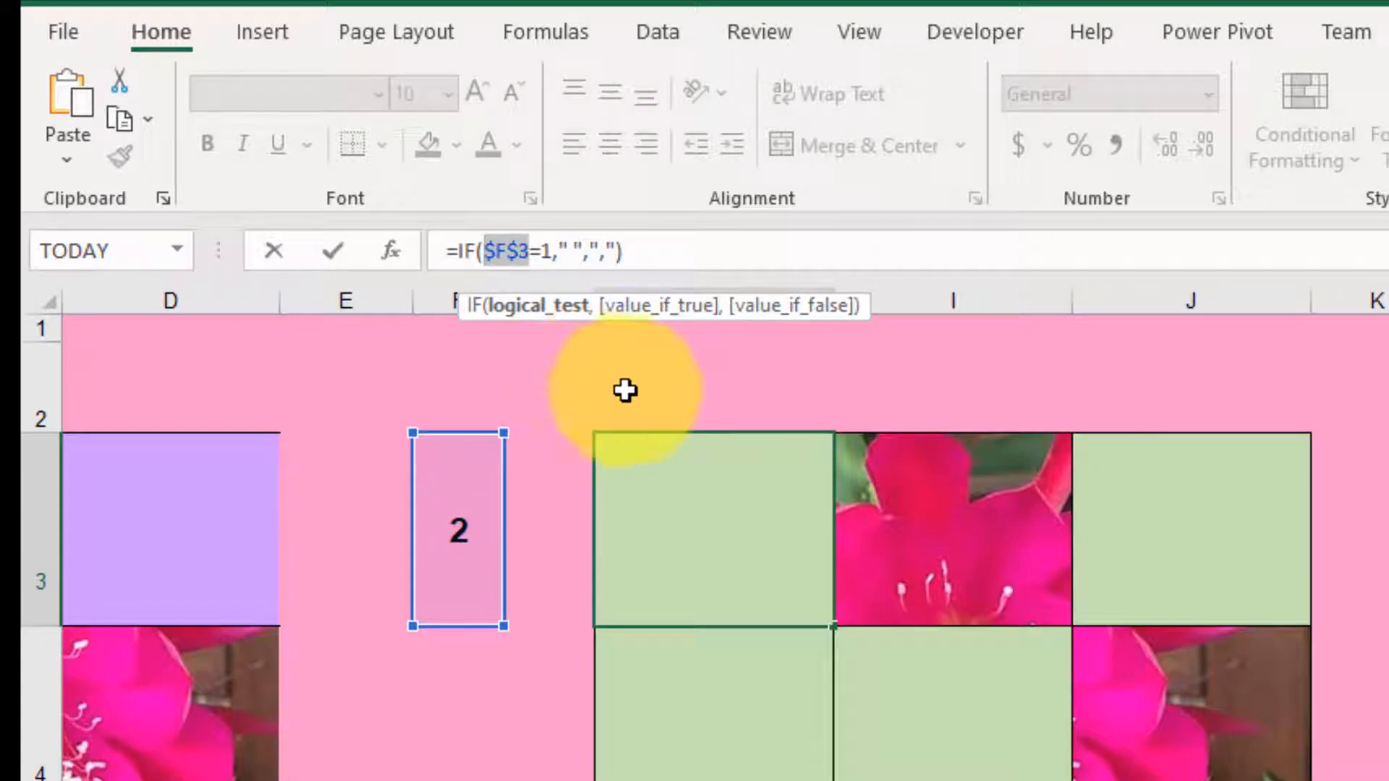
key(BackSpace)
text(N3)
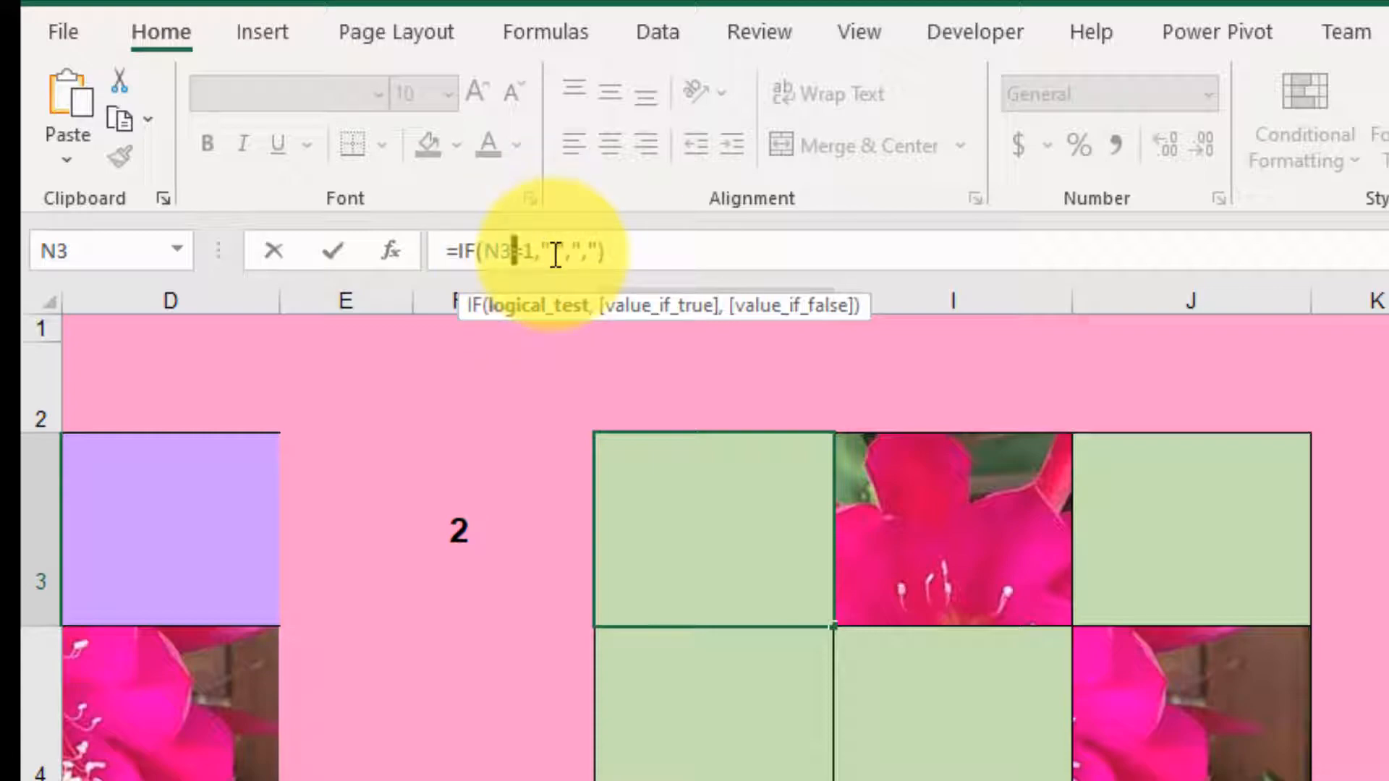
key(Return)
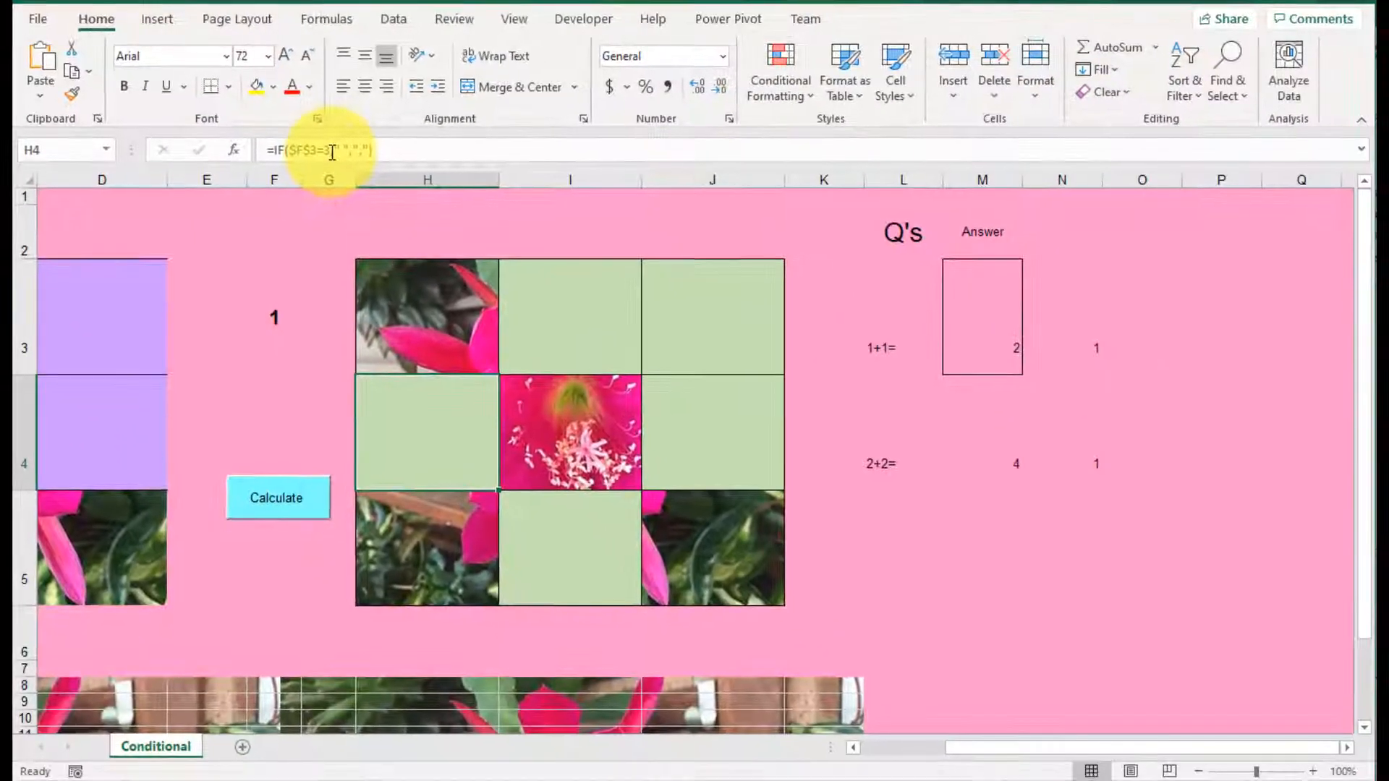
Step: Recalculate the sheet several times to test the H3 tile, and review its formula
click(282, 492)
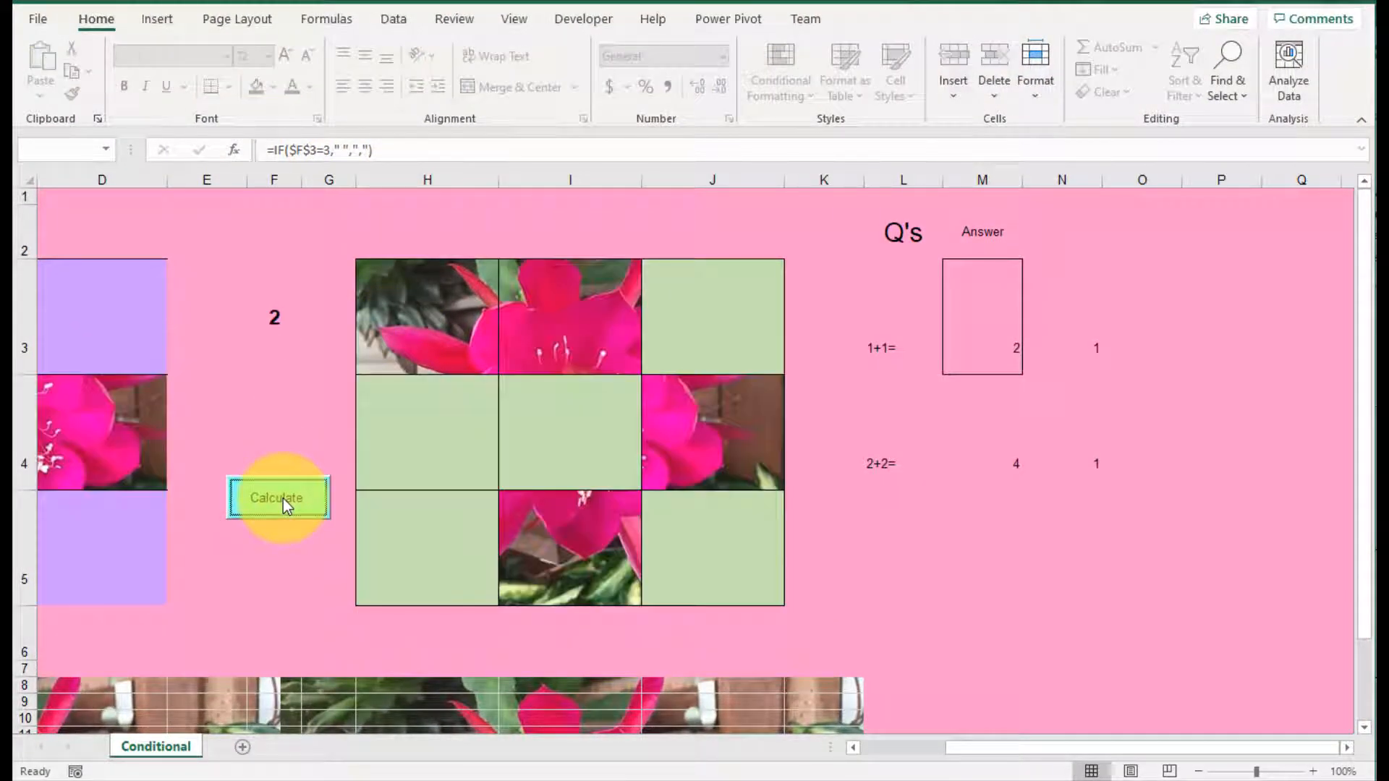
click(284, 497)
click(284, 498)
click(284, 498)
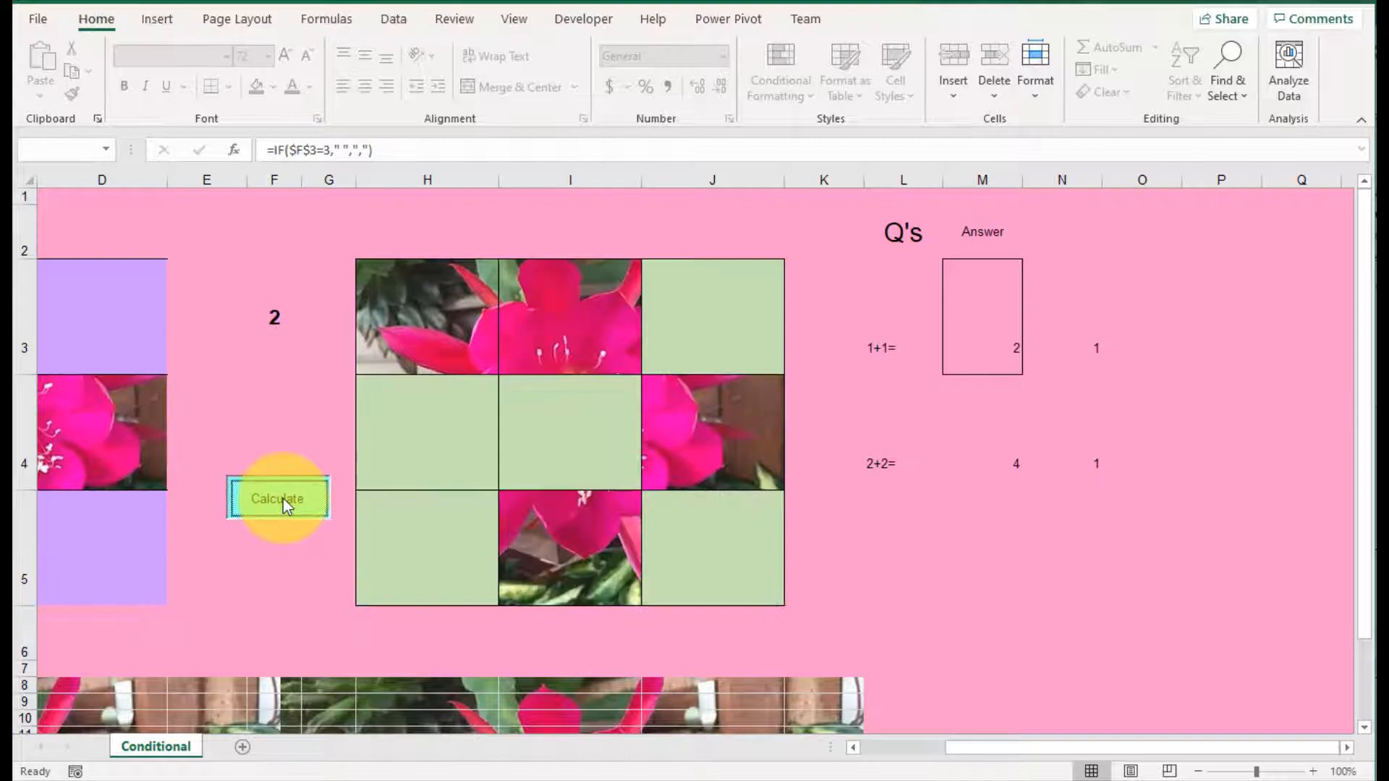
click(284, 498)
click(283, 497)
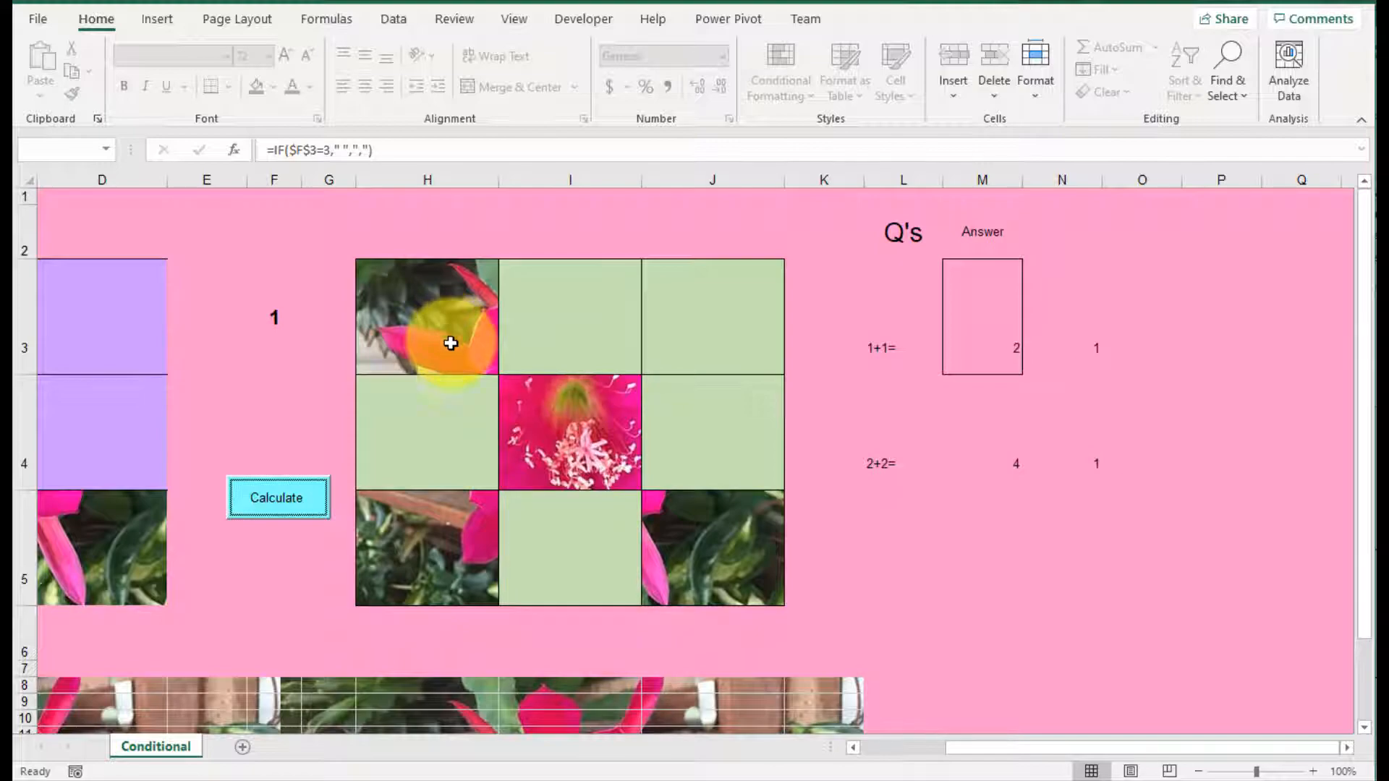
click(445, 320)
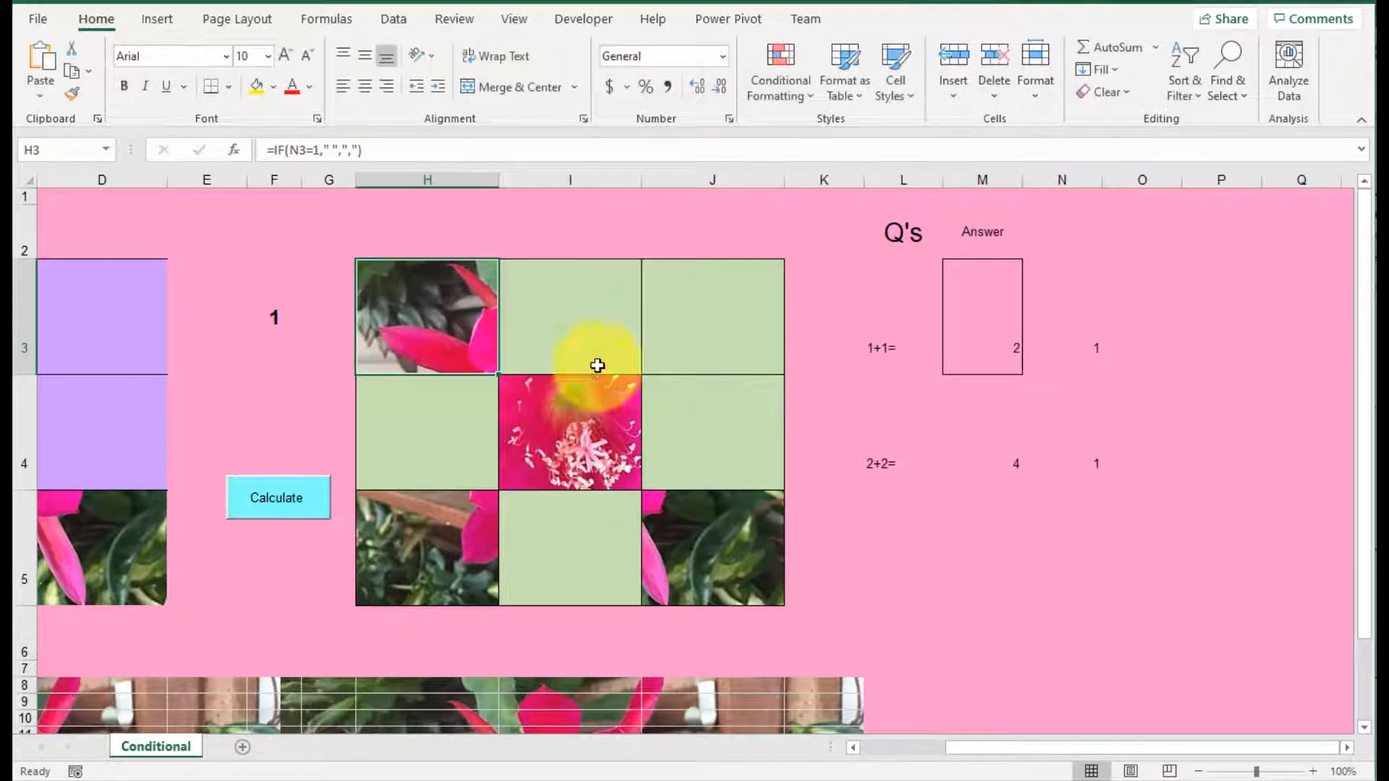
Step: Change the formula in J4 to =IF(N4=1," ",",") so that tile depends on the 2+2= answer check
click(738, 437)
click(990, 465)
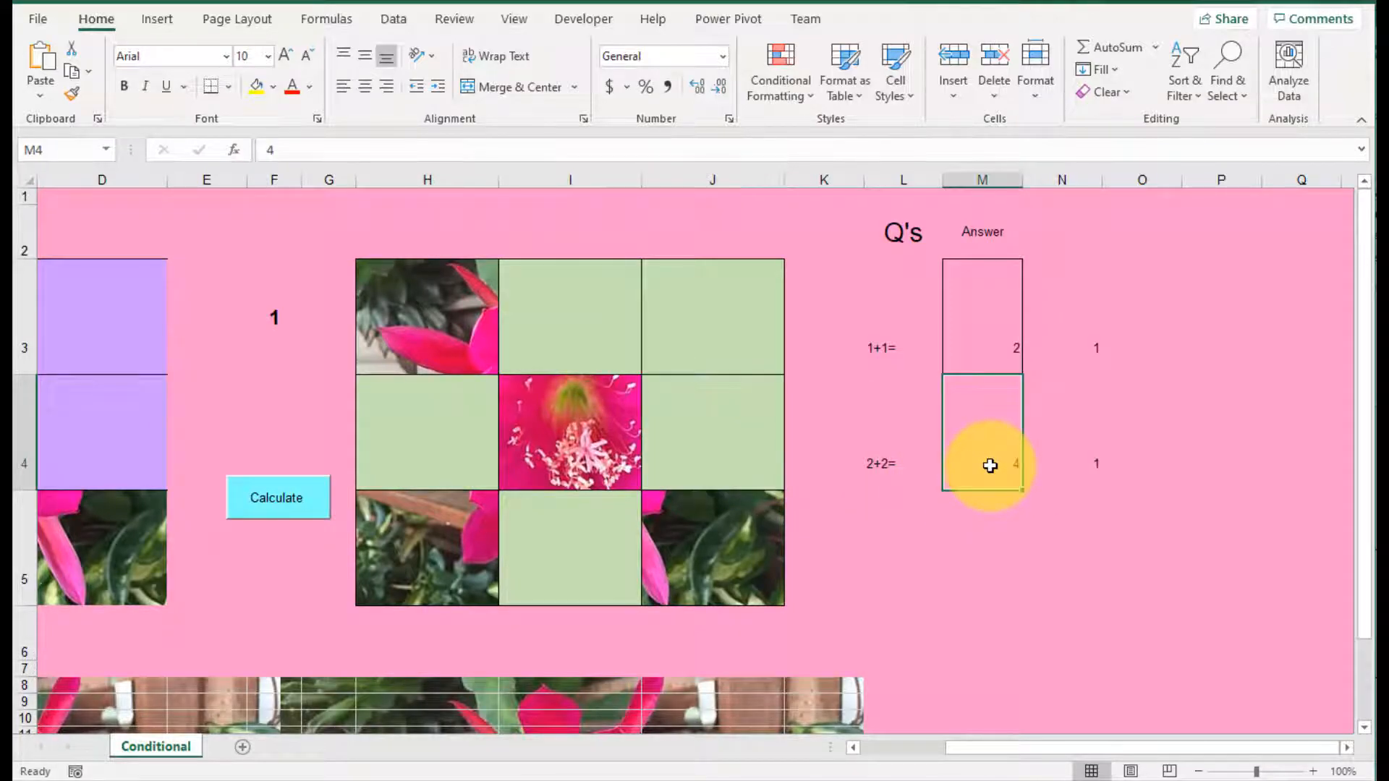
click(723, 437)
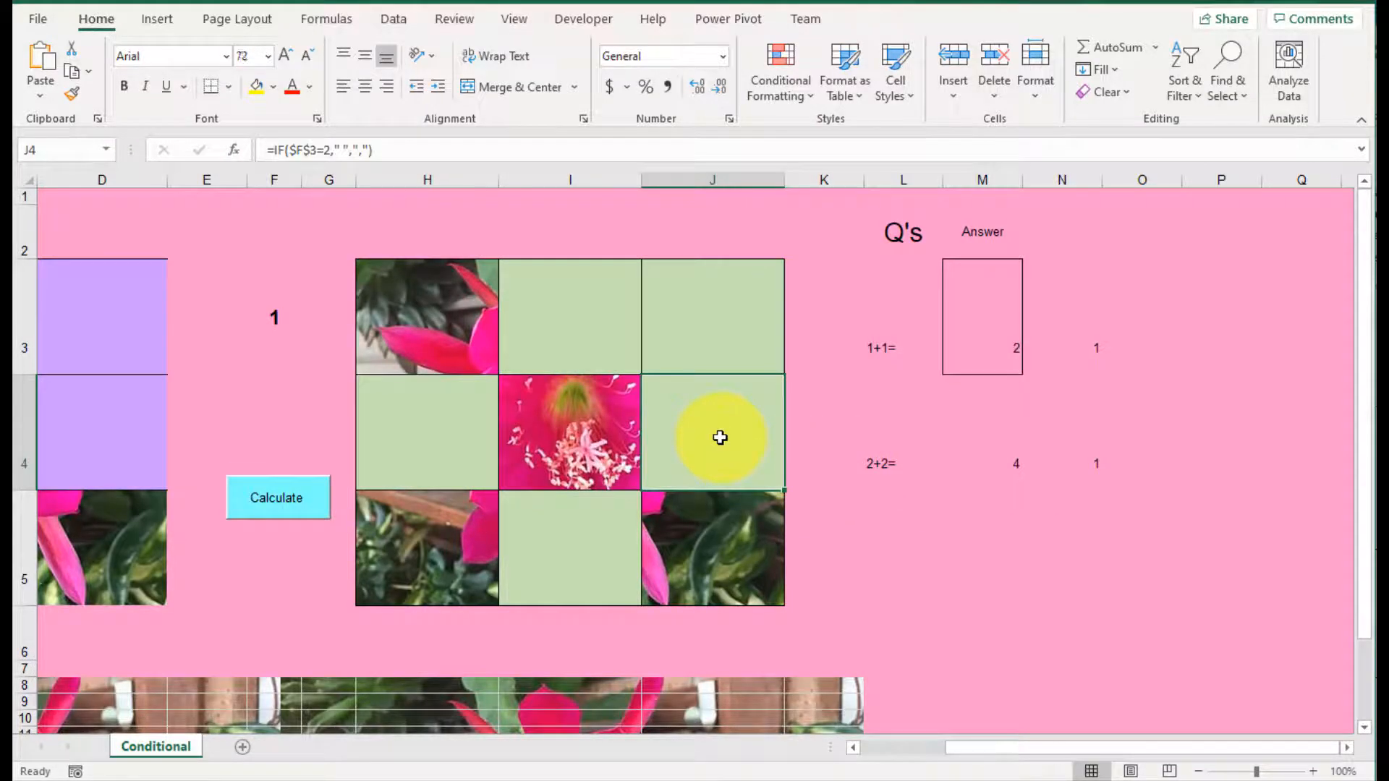
click(298, 152)
double_click(316, 153)
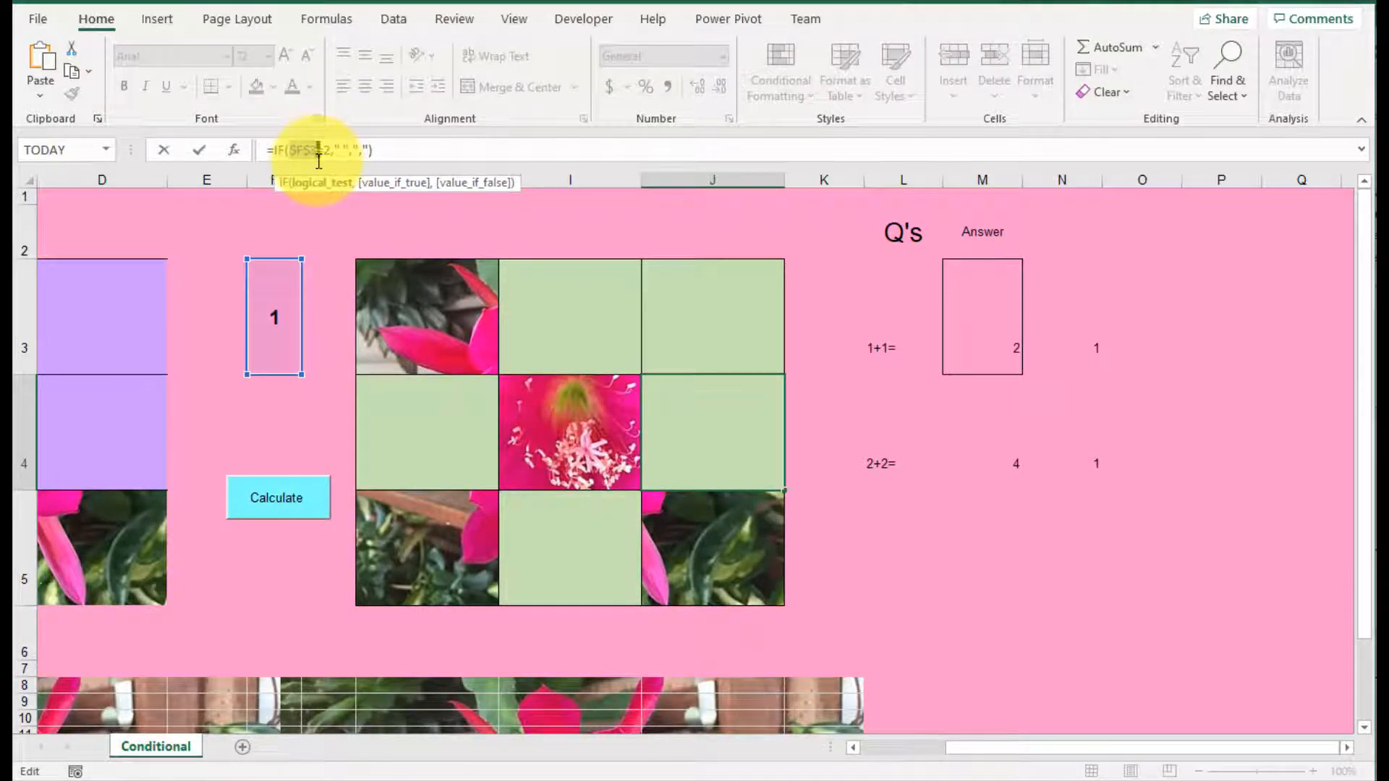
click(1094, 463)
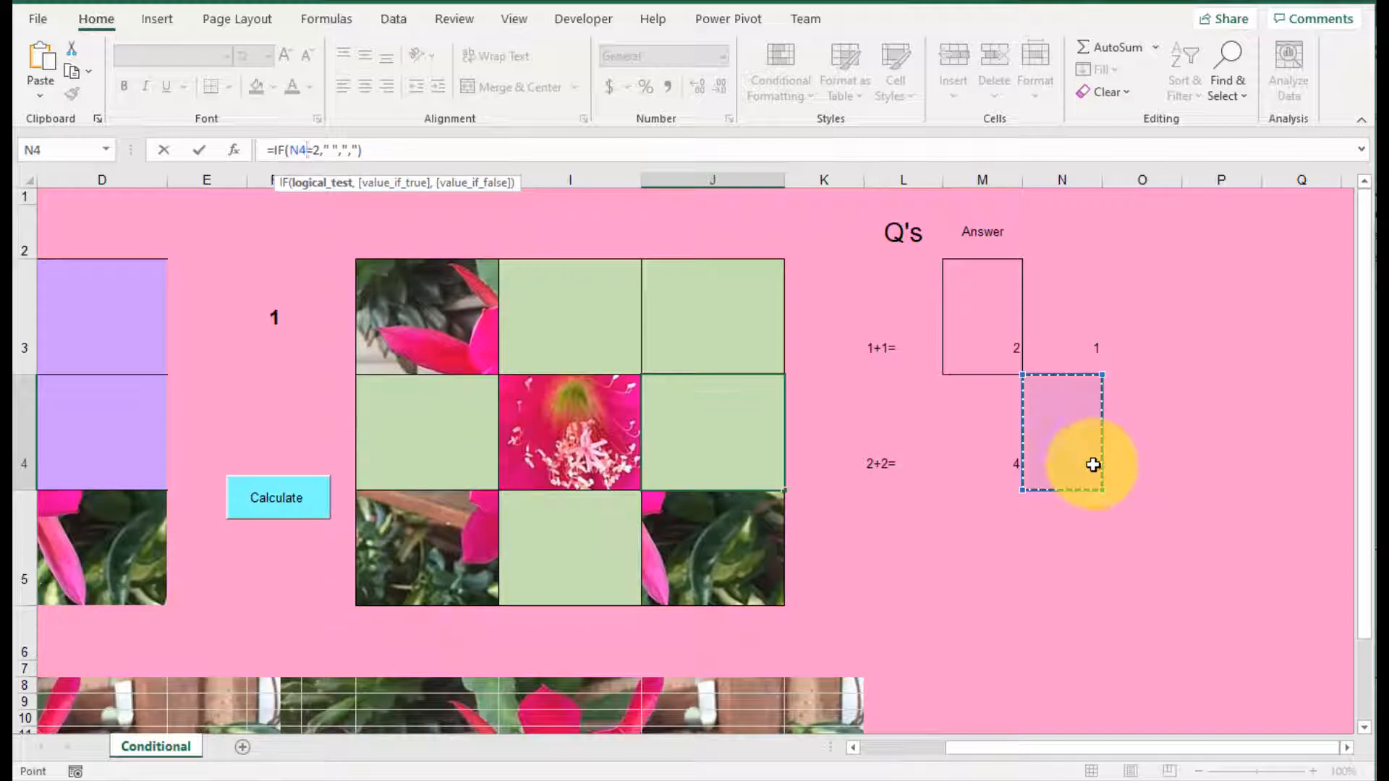
click(318, 150)
text(2)
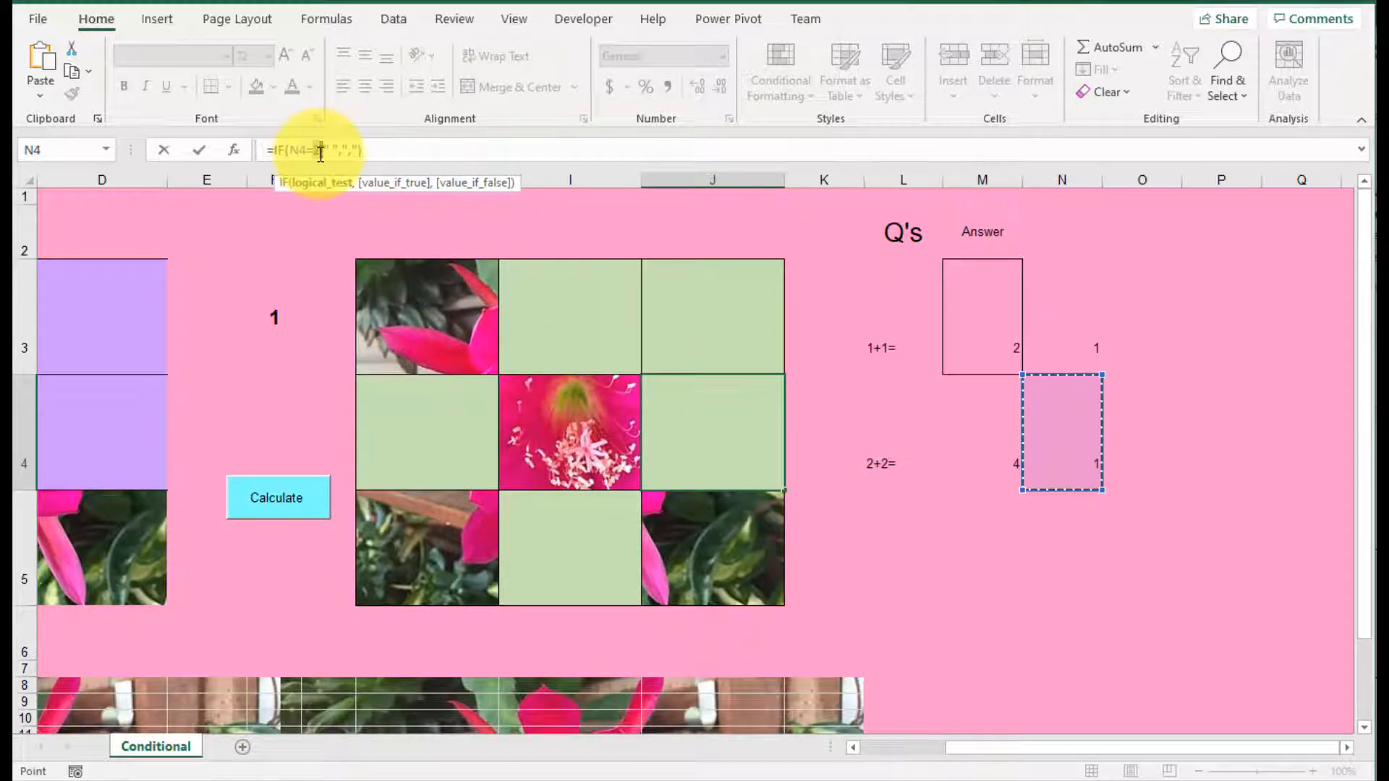
drag(313, 153, 320, 155)
key(Return)
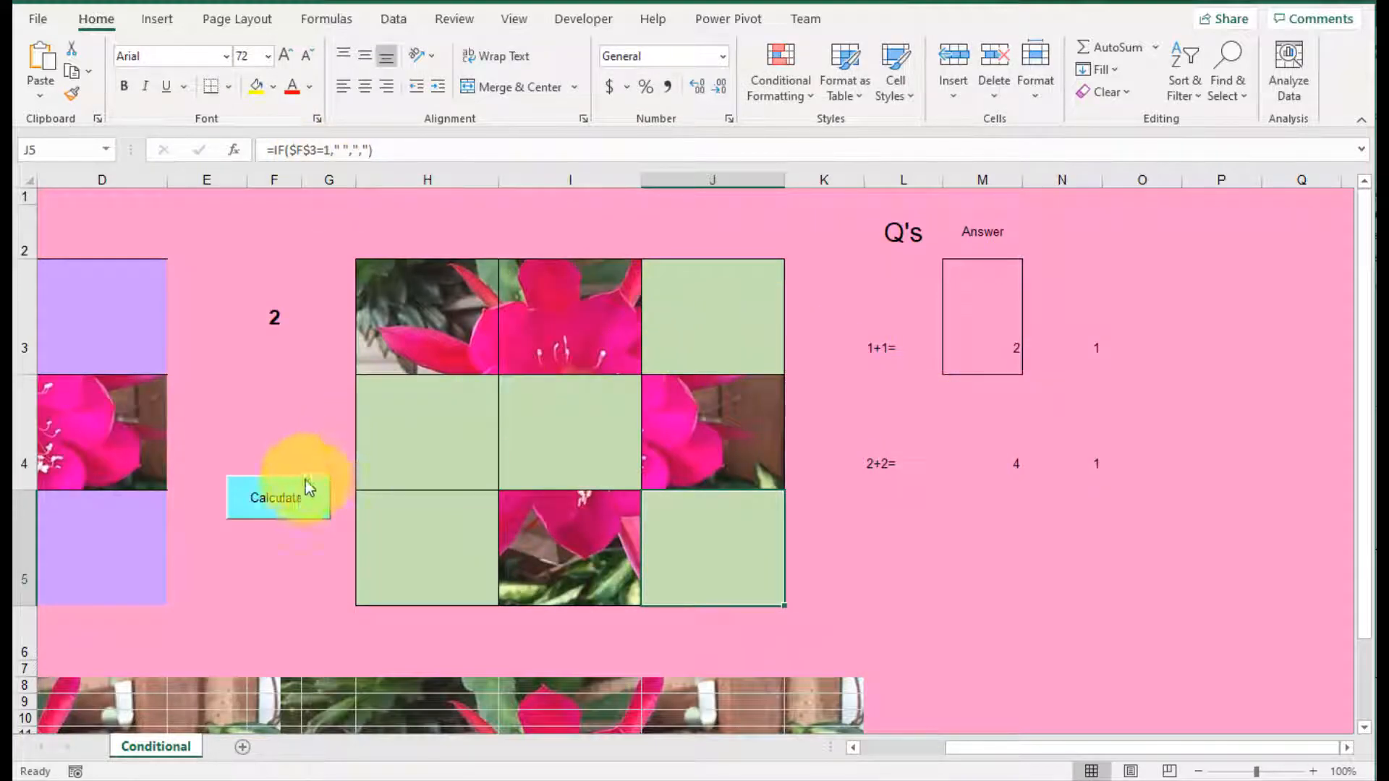
Step: Recalculate the sheet repeatedly to test the J4 tile against new random numbers
click(288, 497)
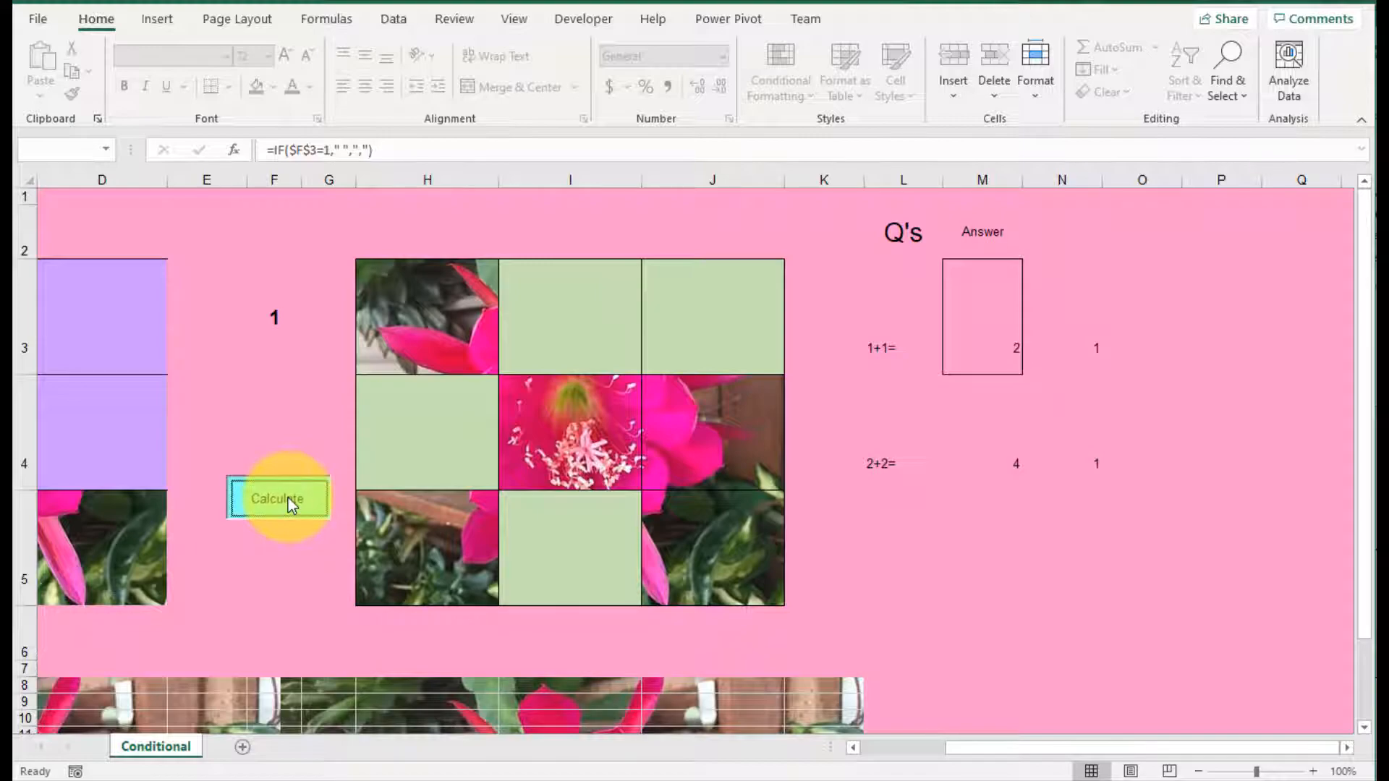
click(288, 498)
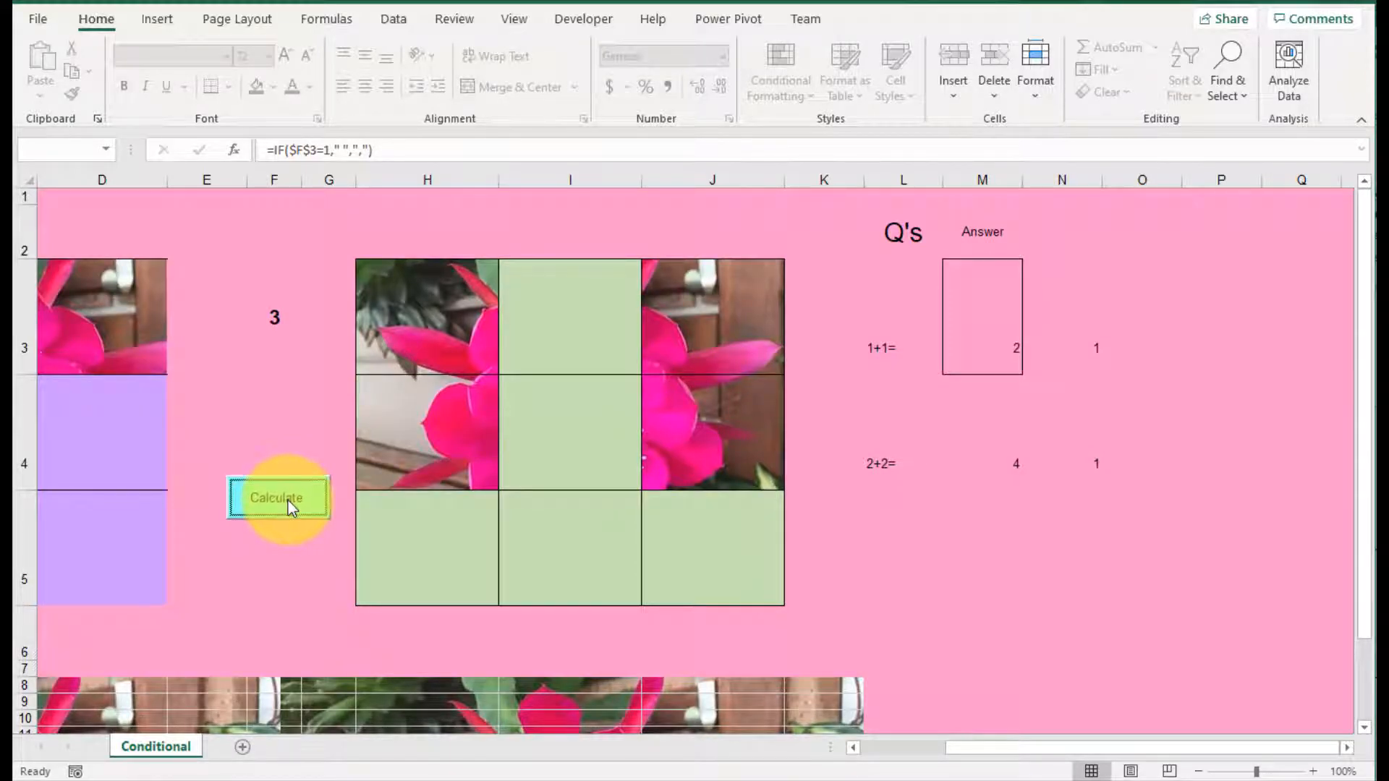
click(288, 501)
click(291, 501)
click(294, 505)
click(294, 506)
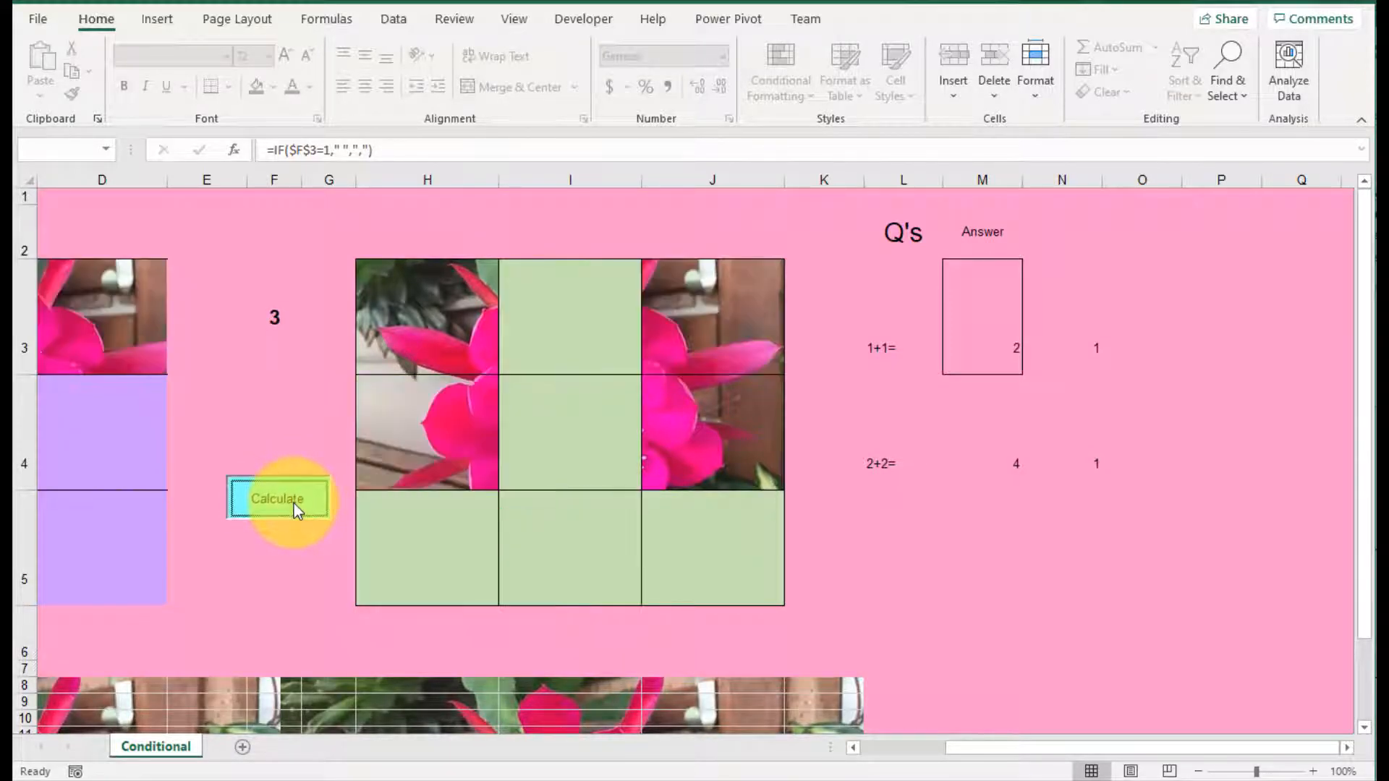
Step: Compare the formulas in H4, I4, J4, F3, H3 and J5, recalculating once more to check the tiles
click(459, 424)
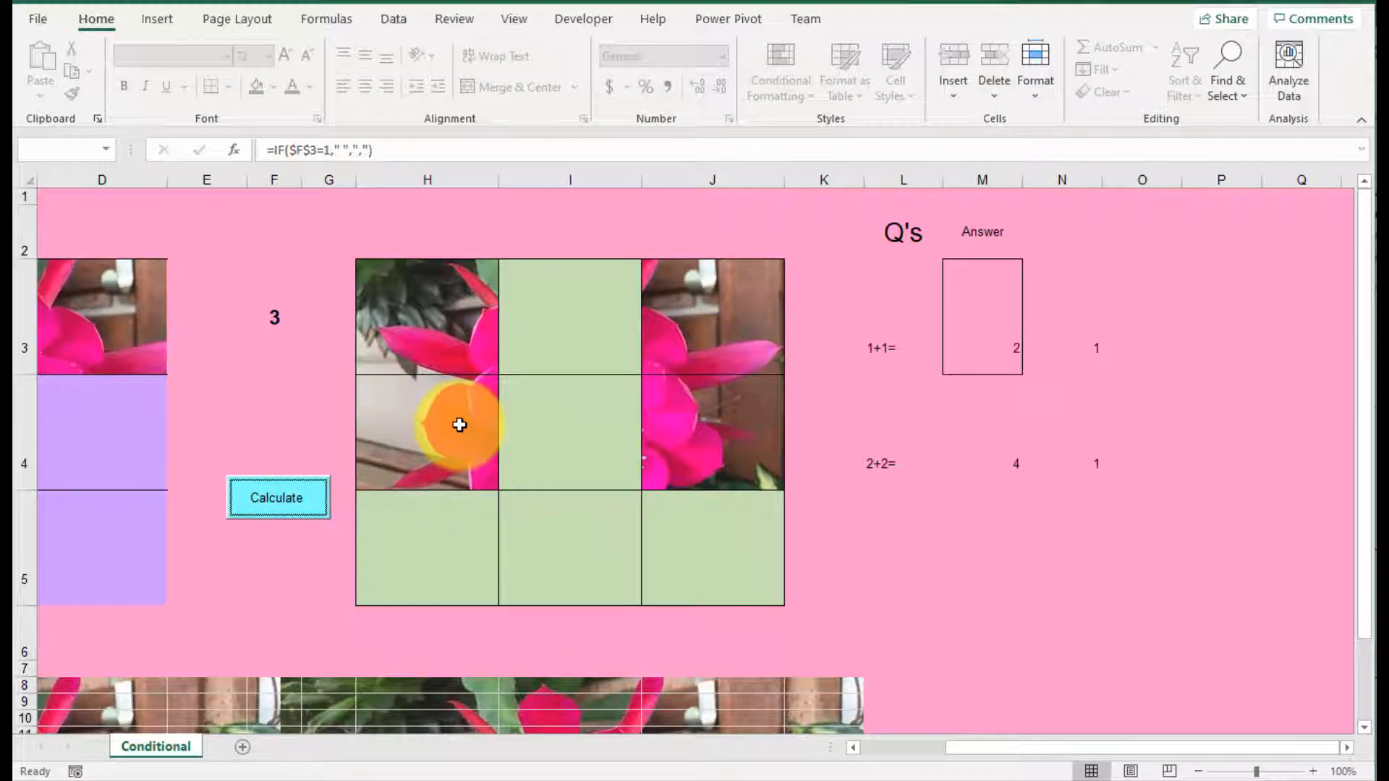
click(548, 422)
click(683, 413)
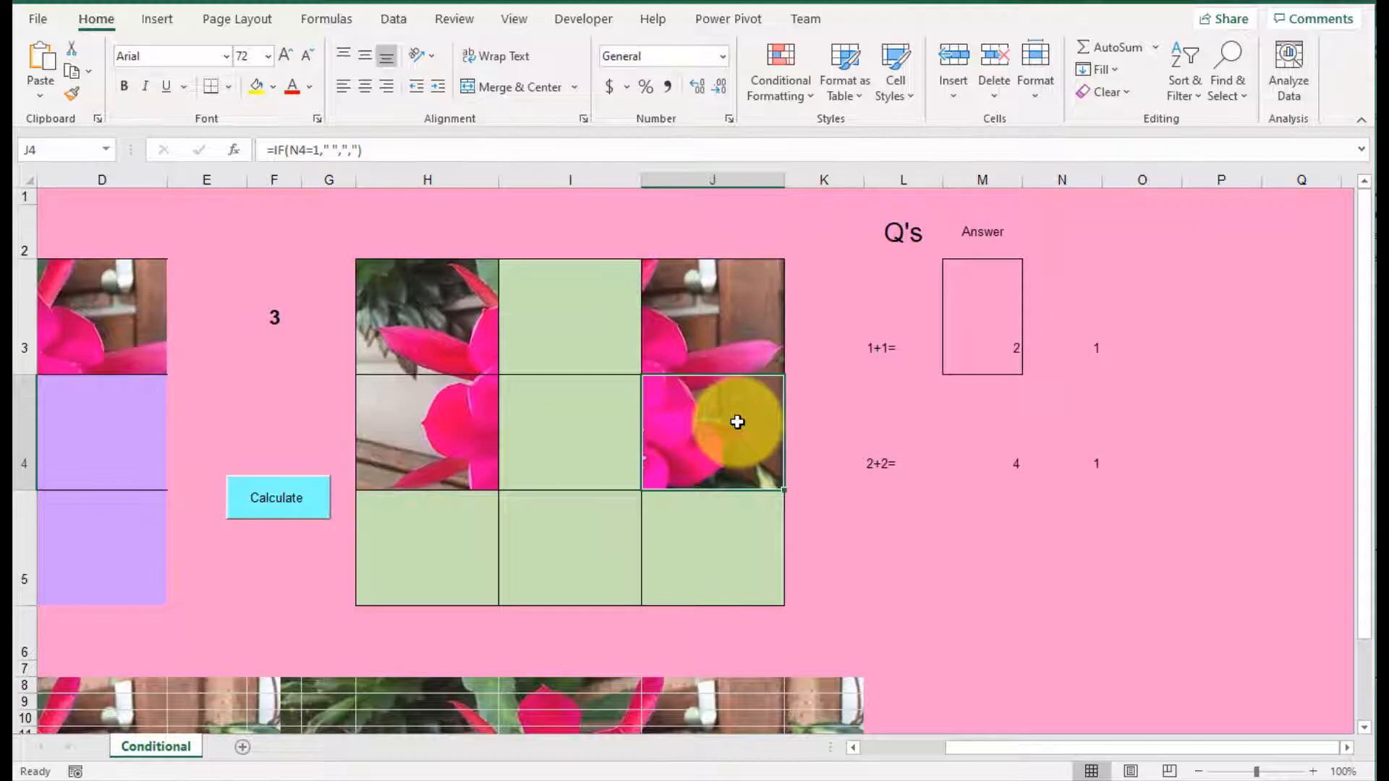
click(267, 497)
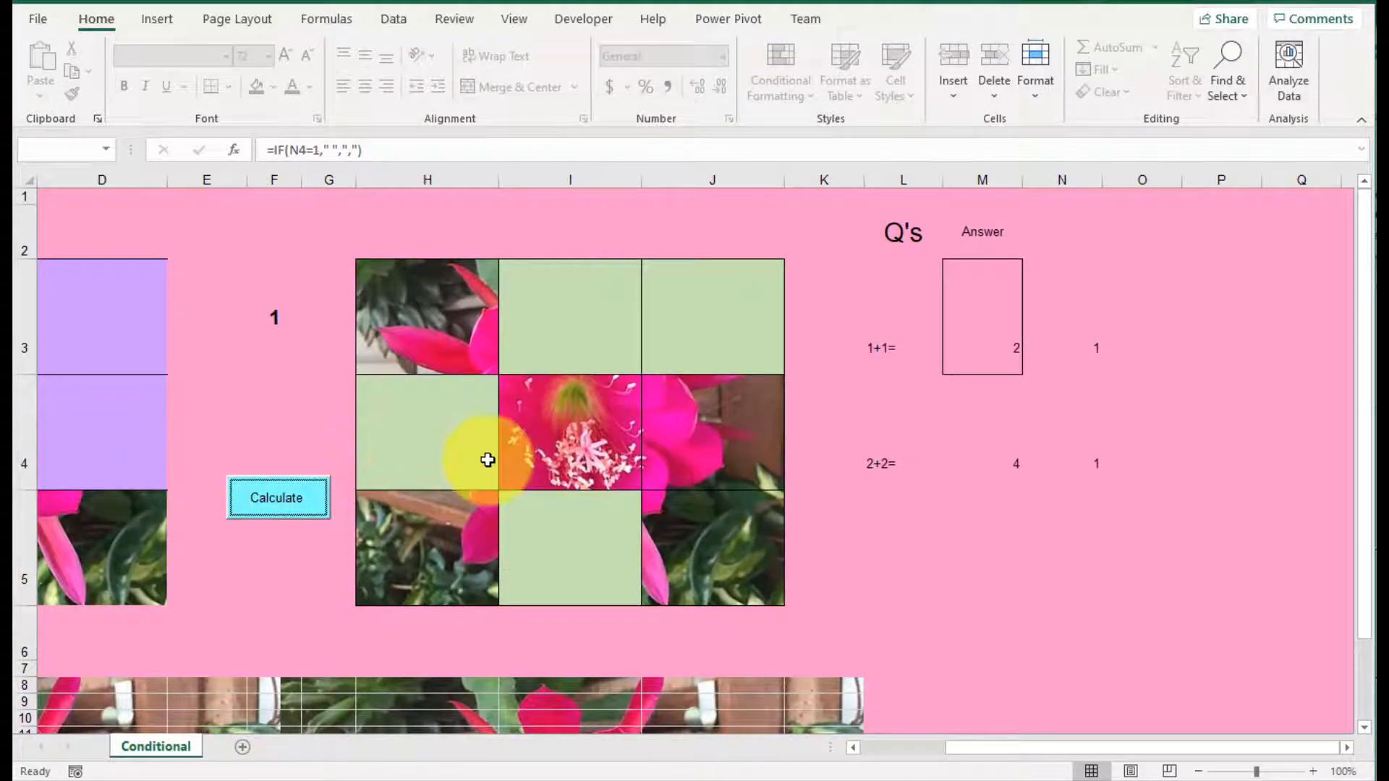
click(279, 318)
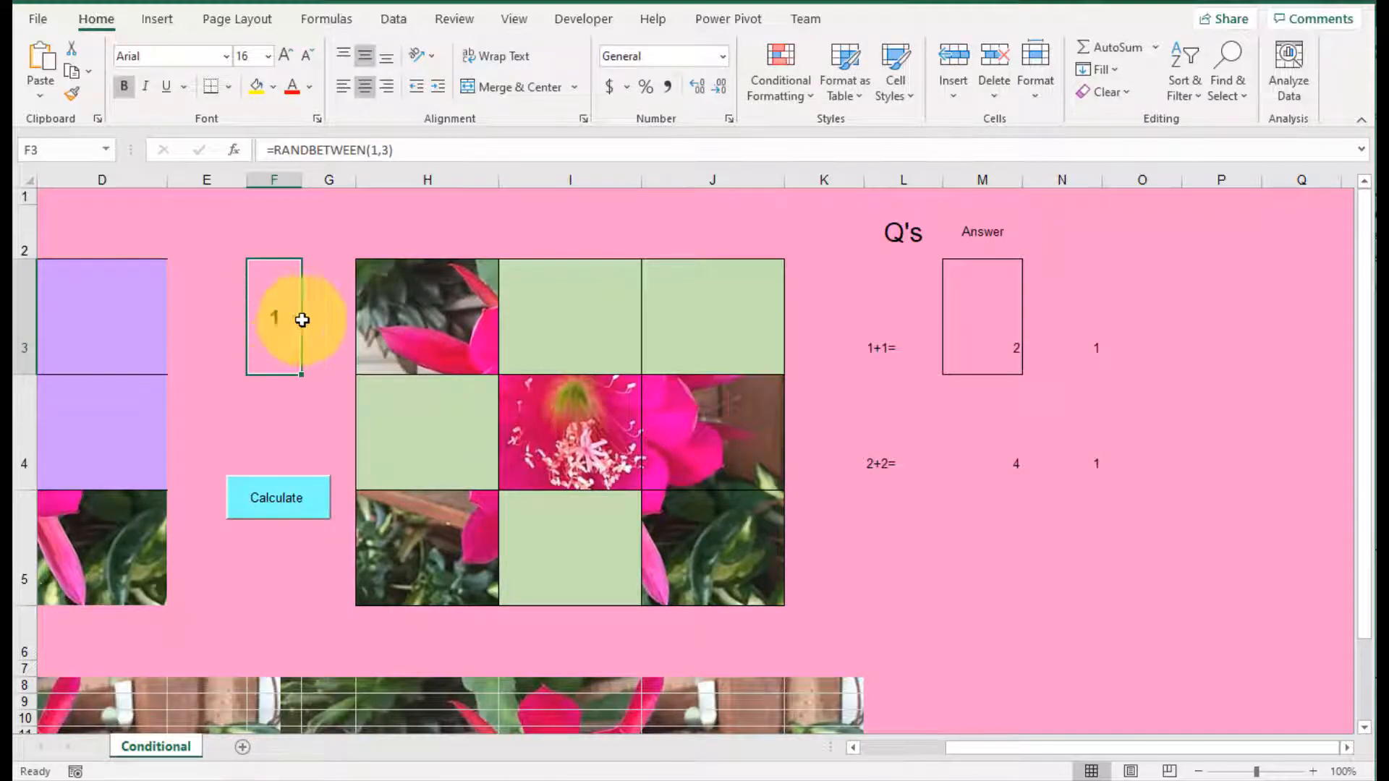
click(434, 333)
click(685, 533)
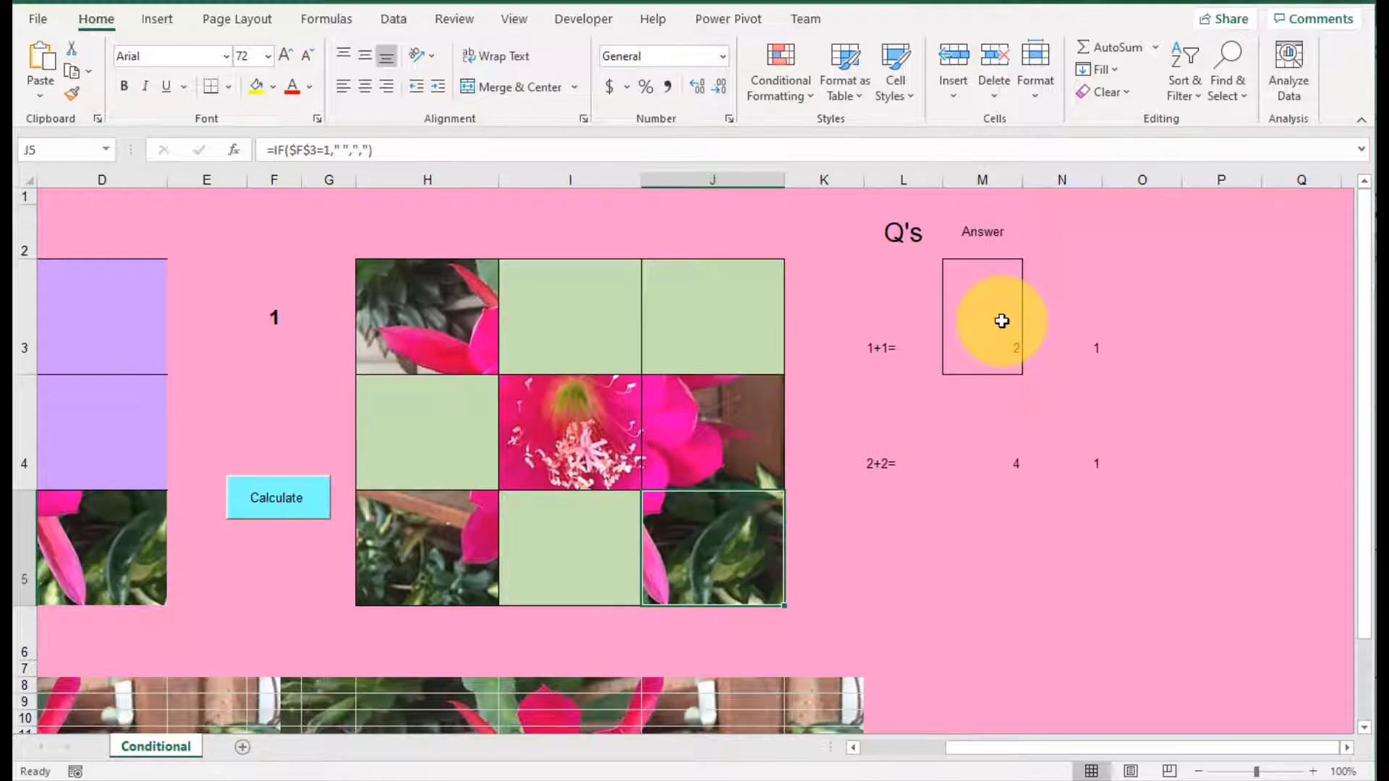
Step: Delete the flower background picture from the sheet
click(905, 359)
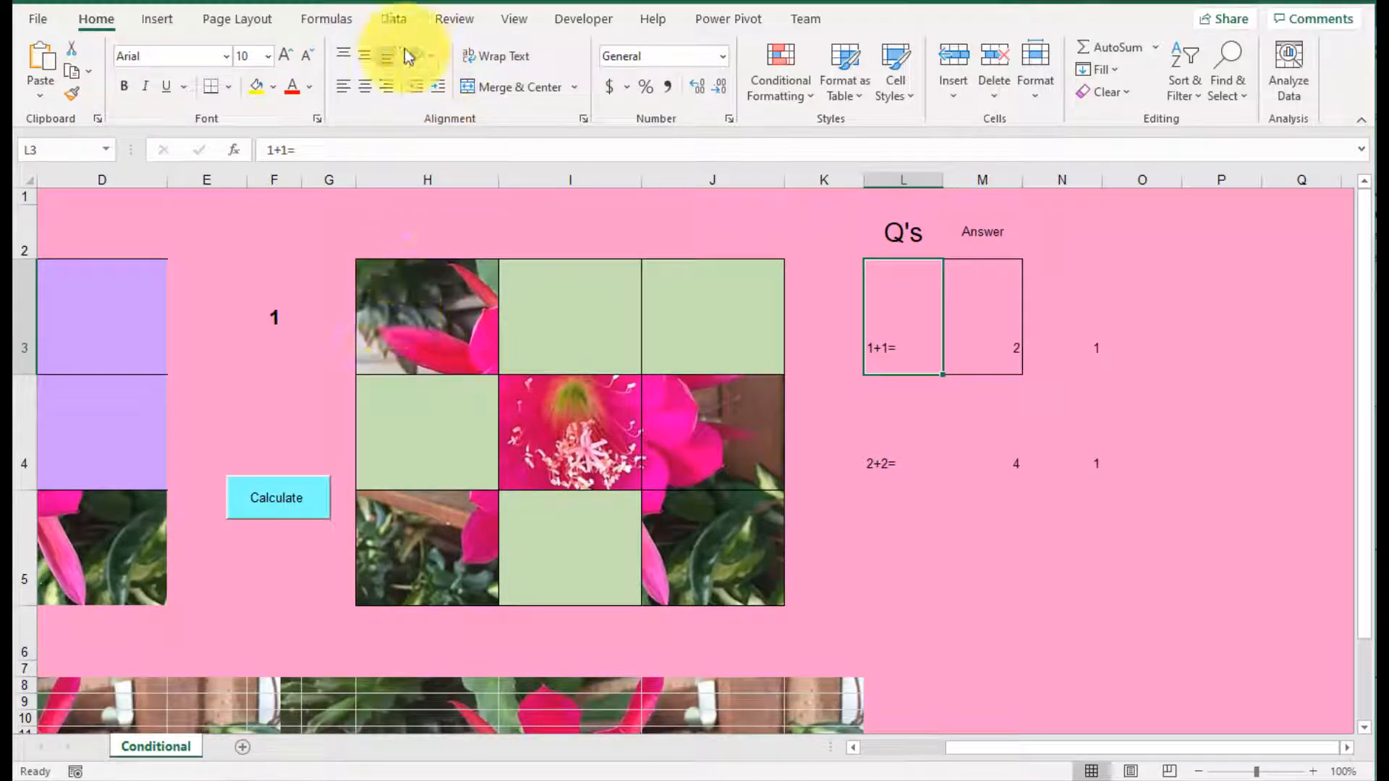
click(223, 20)
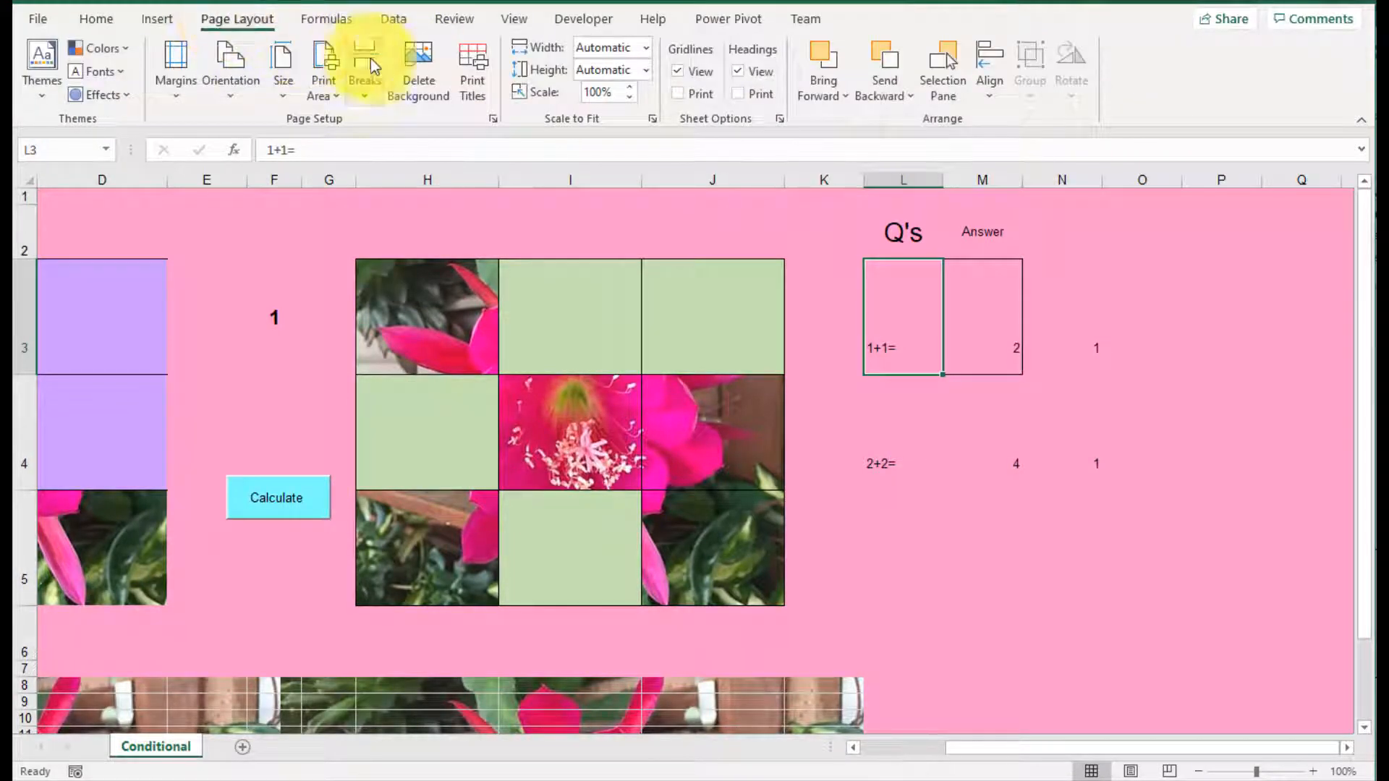
click(421, 68)
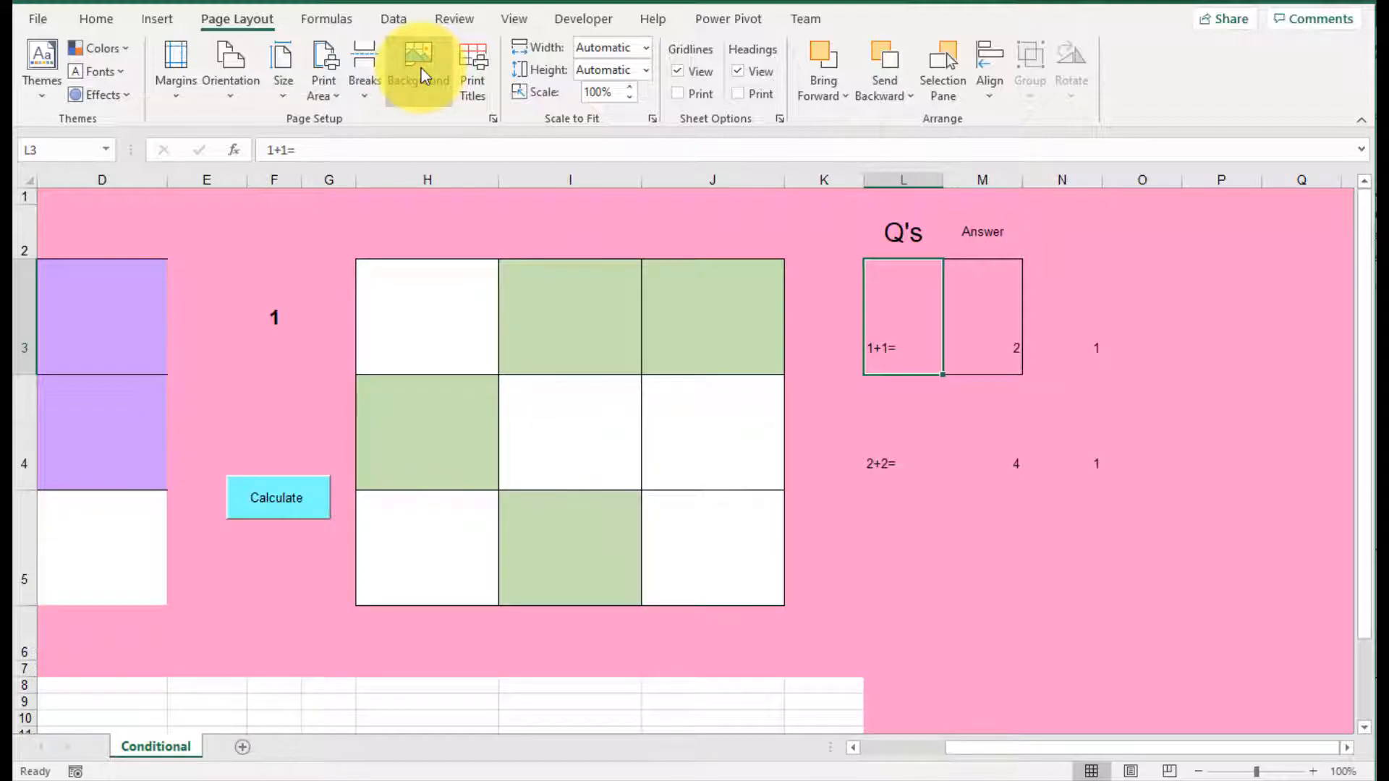
Step: Set IMG_0687.JPG from the Pictures library as the sheet background
click(421, 68)
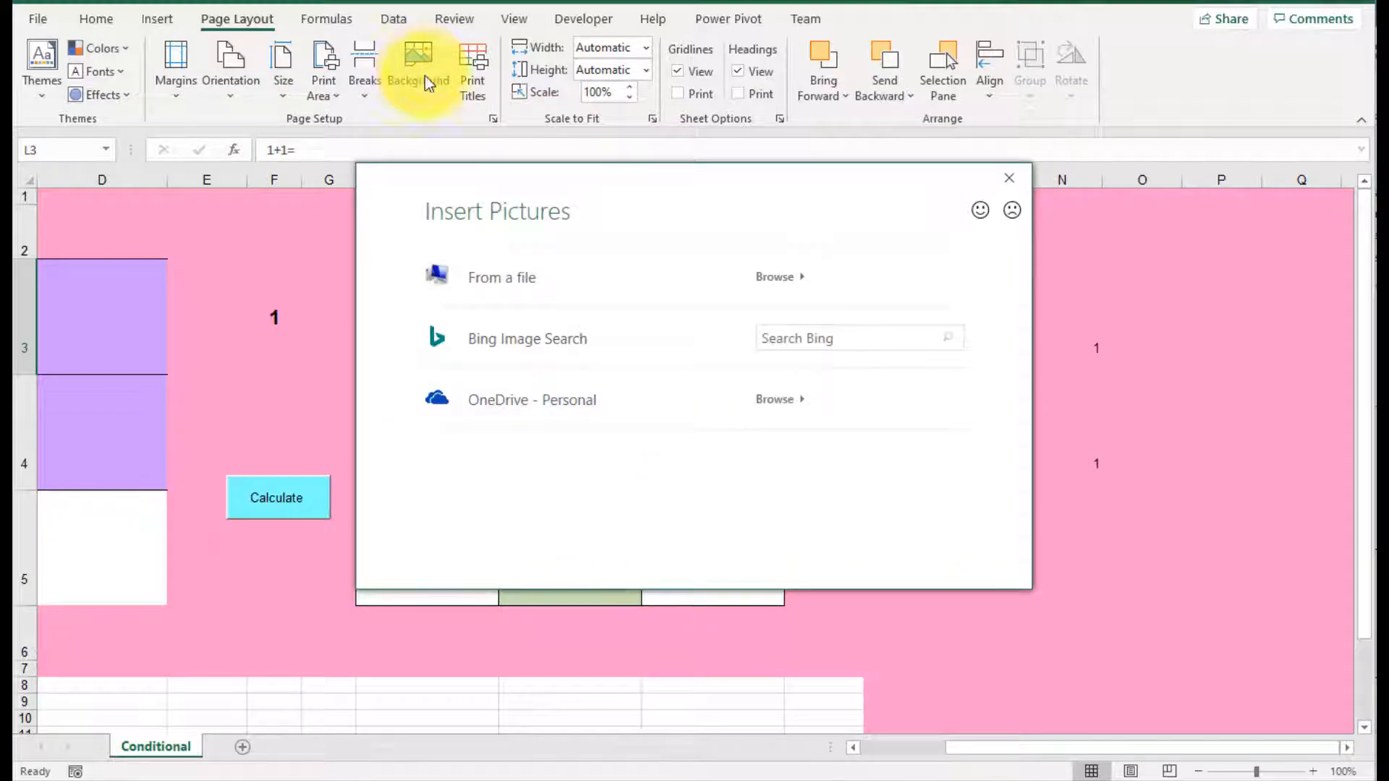
click(782, 279)
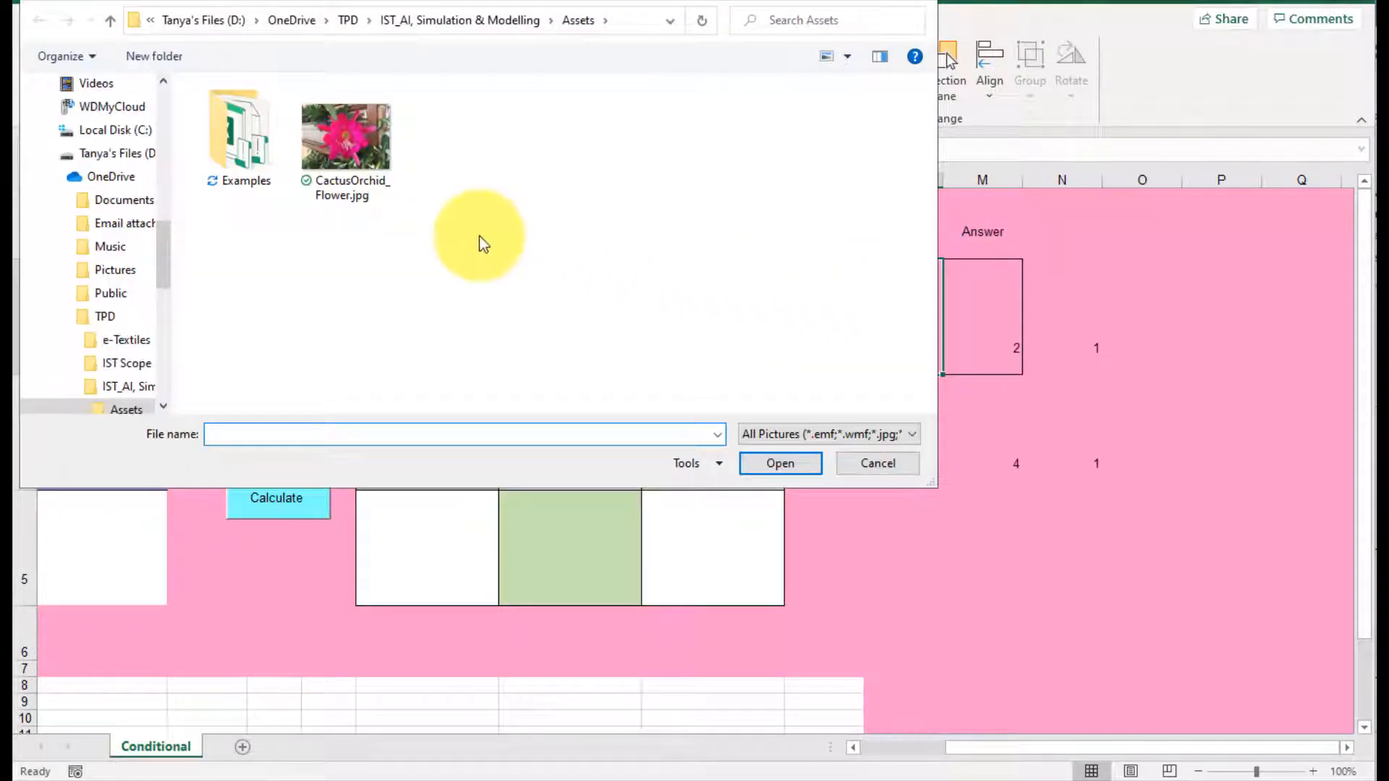
click(52, 177)
click(121, 330)
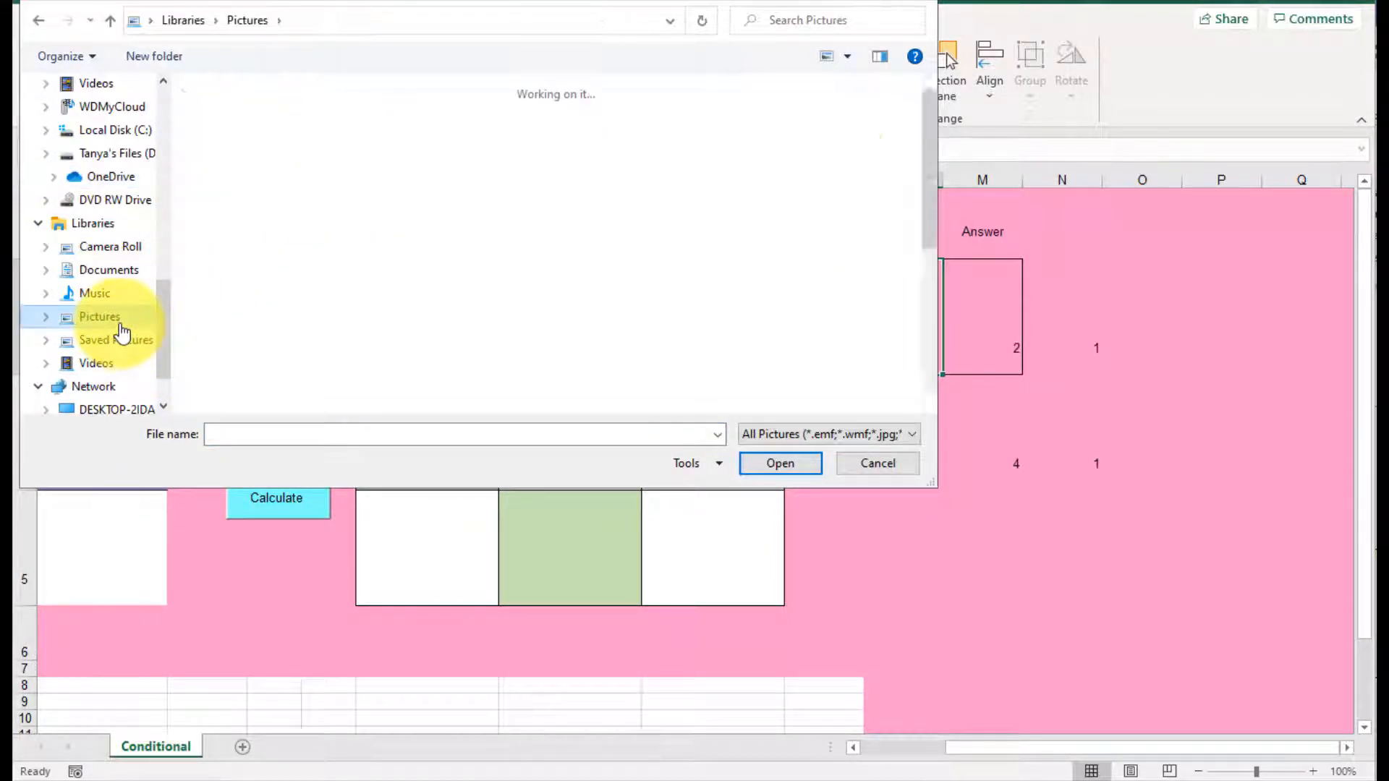
scroll(542, 325, down, 3)
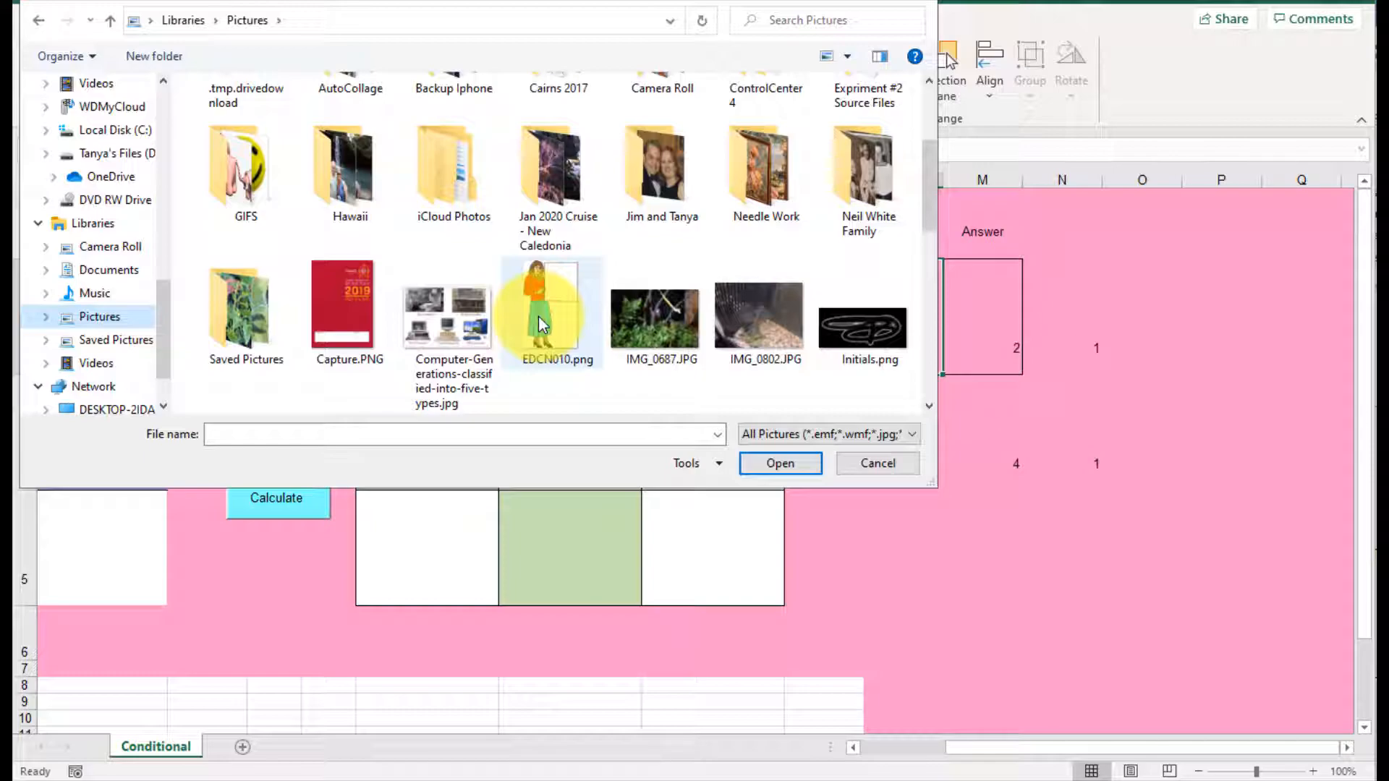
click(667, 318)
click(762, 464)
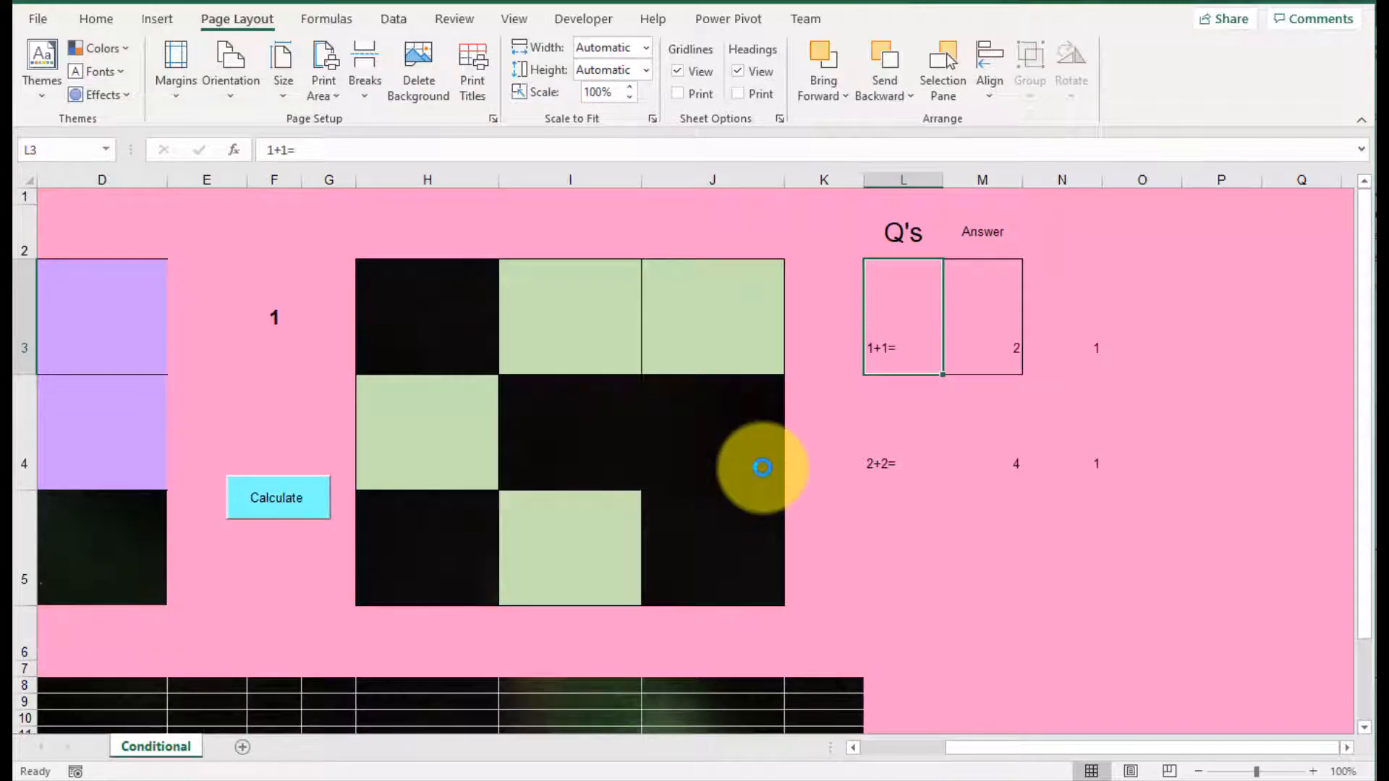
Step: Remove the fill colour from the pink cells D16:Q187 below the grids
scroll(763, 469, down, 3)
scroll(762, 468, up, 2)
scroll(763, 468, down, 3)
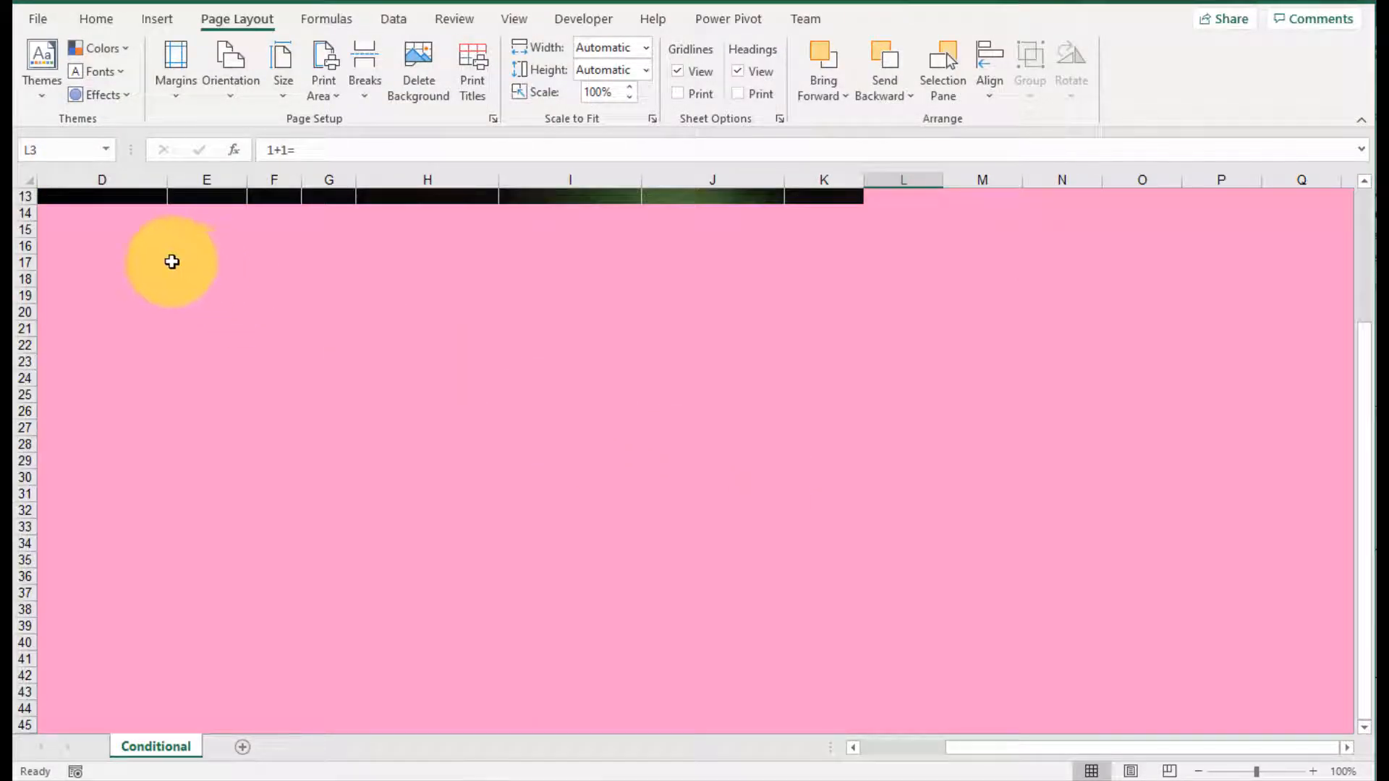
drag(169, 257, 1338, 732)
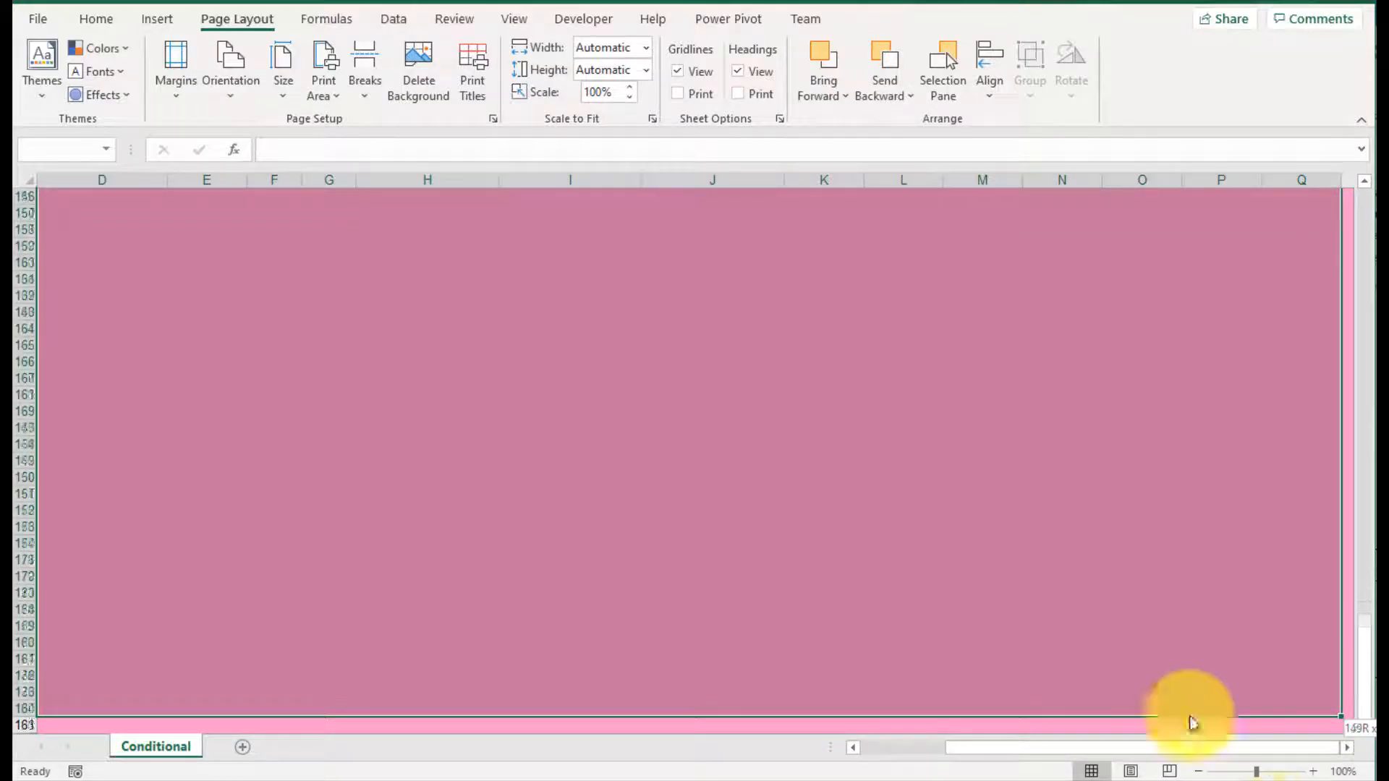
right_click(515, 332)
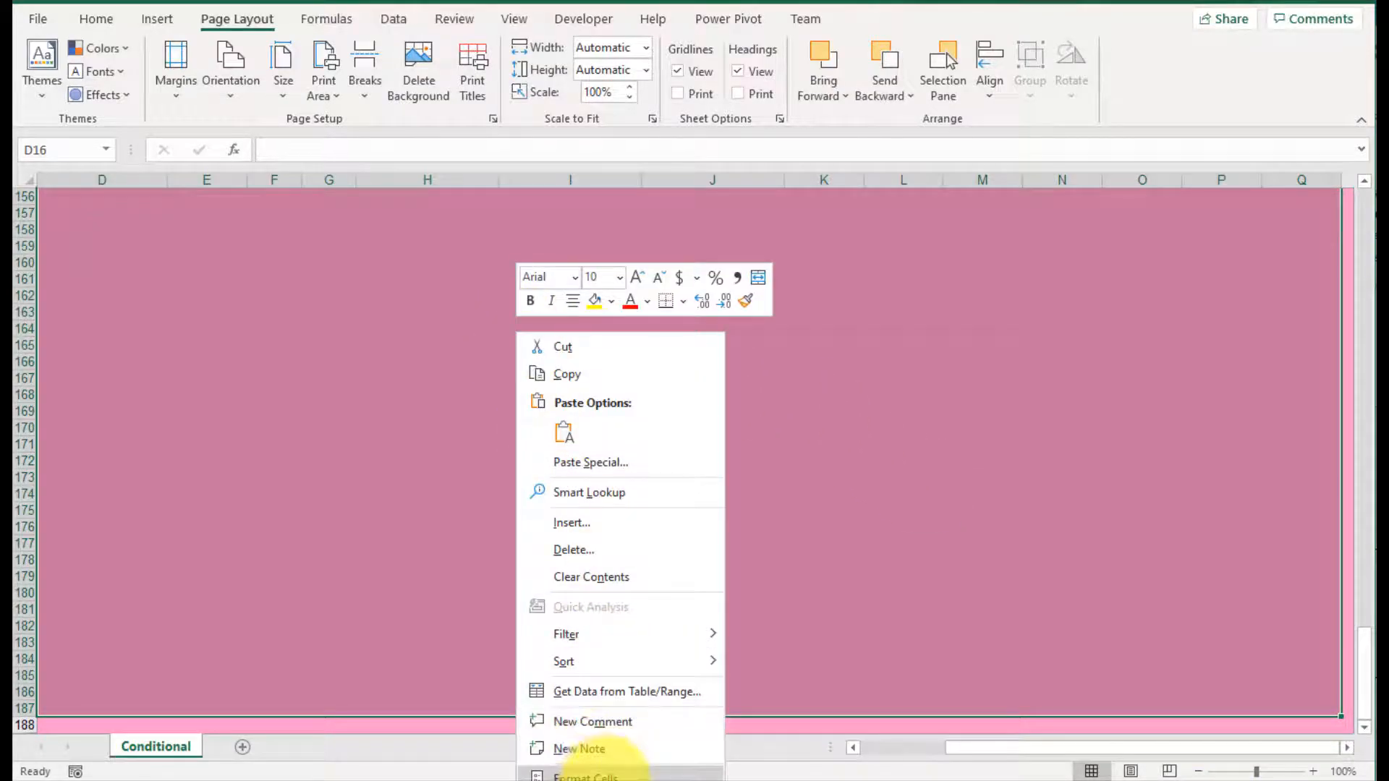
click(605, 774)
click(611, 579)
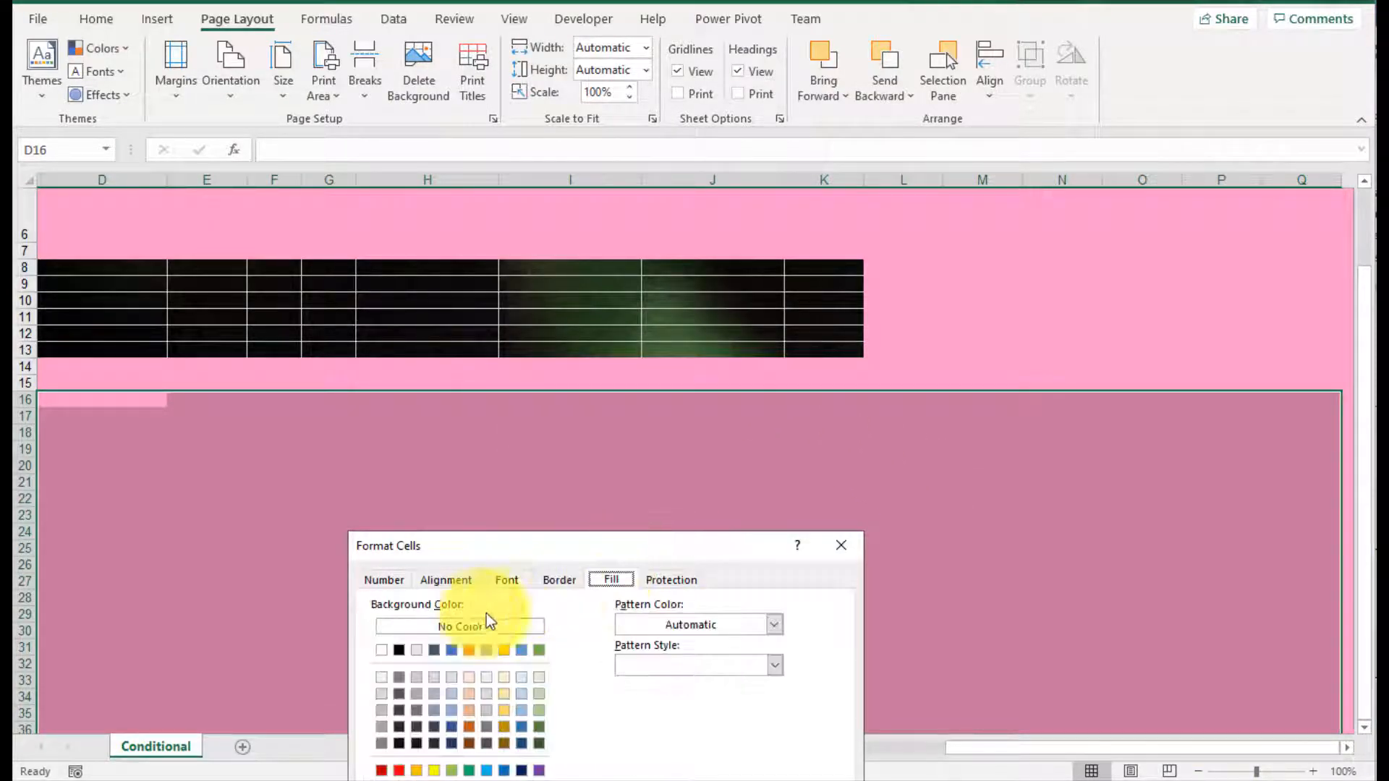
click(460, 626)
key(Return)
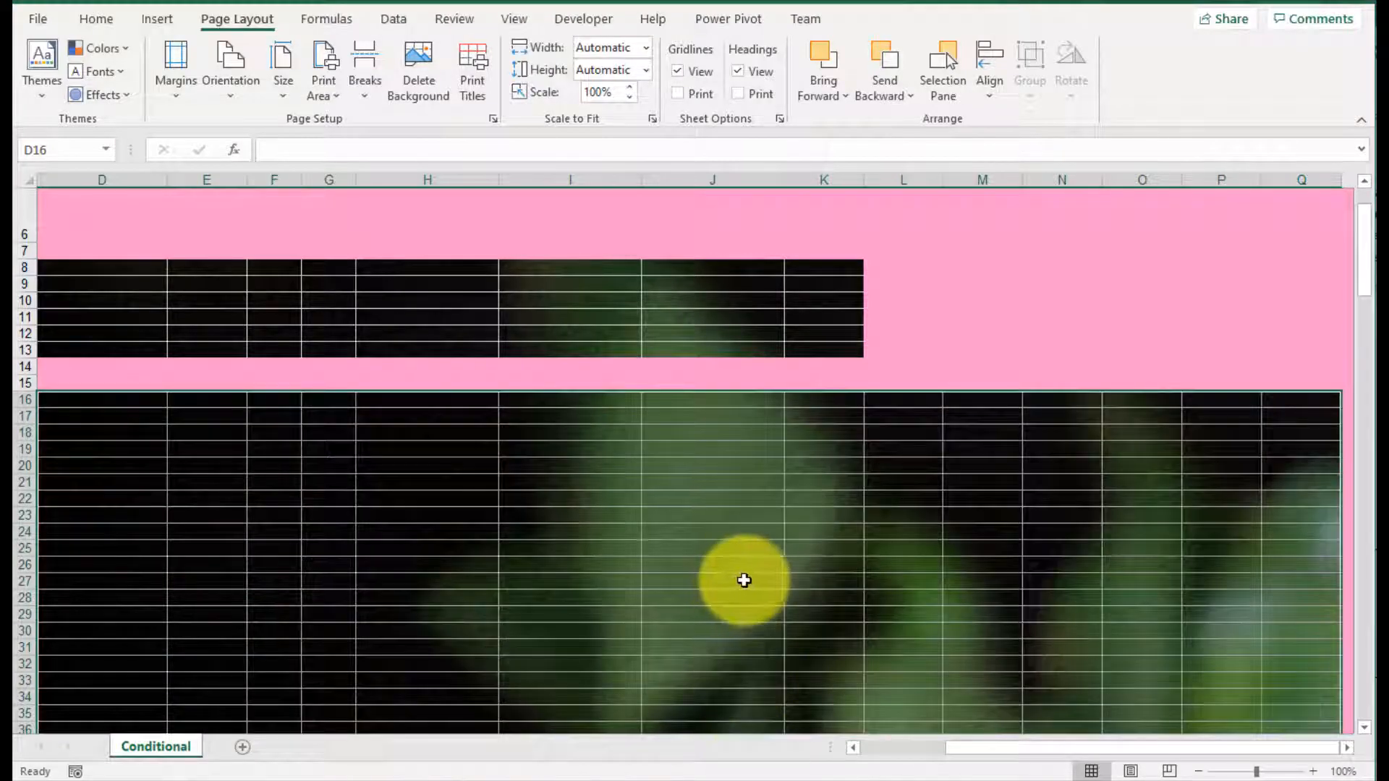
Step: Undo the fill removal and the background changes to restore the flower picture, and bring both tile grids into view
scroll(746, 580, down, 8)
scroll(745, 580, down, 20)
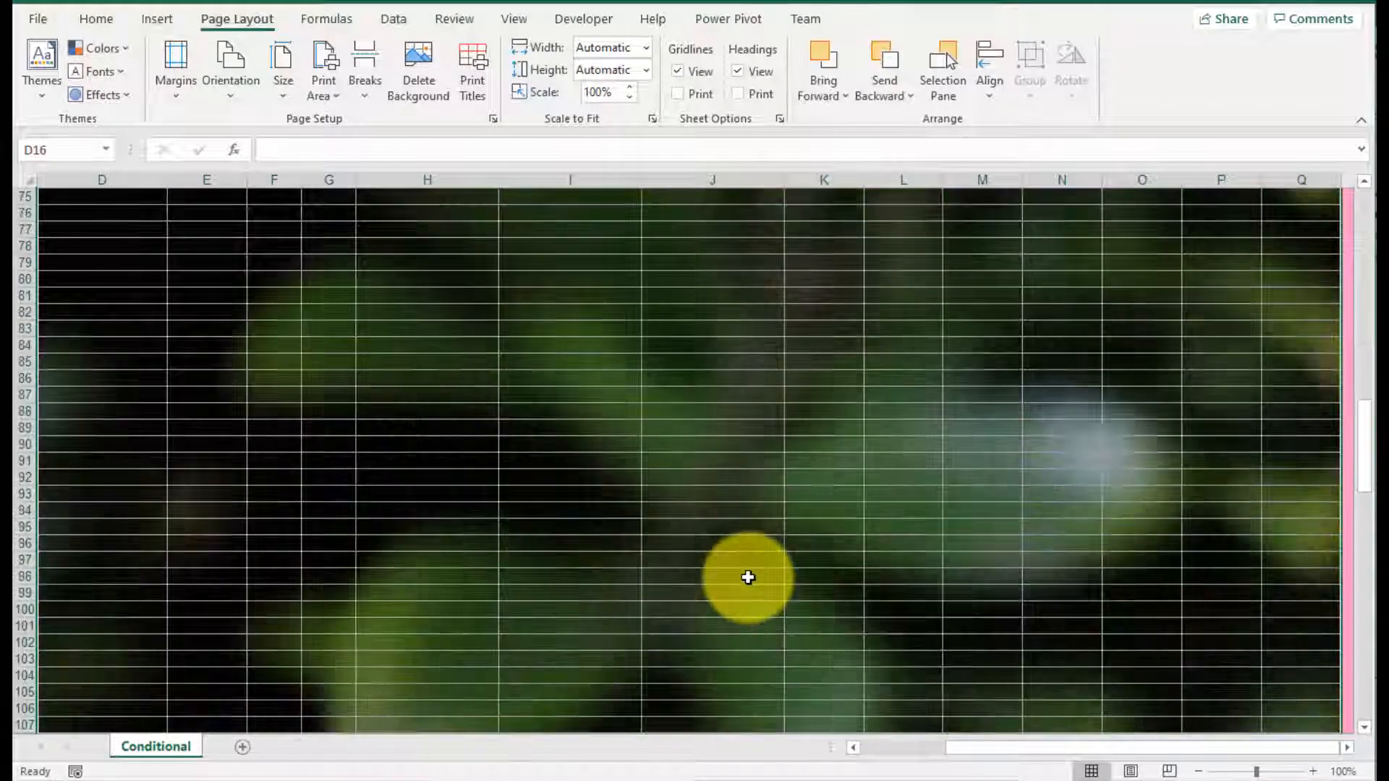
scroll(748, 575, down, 11)
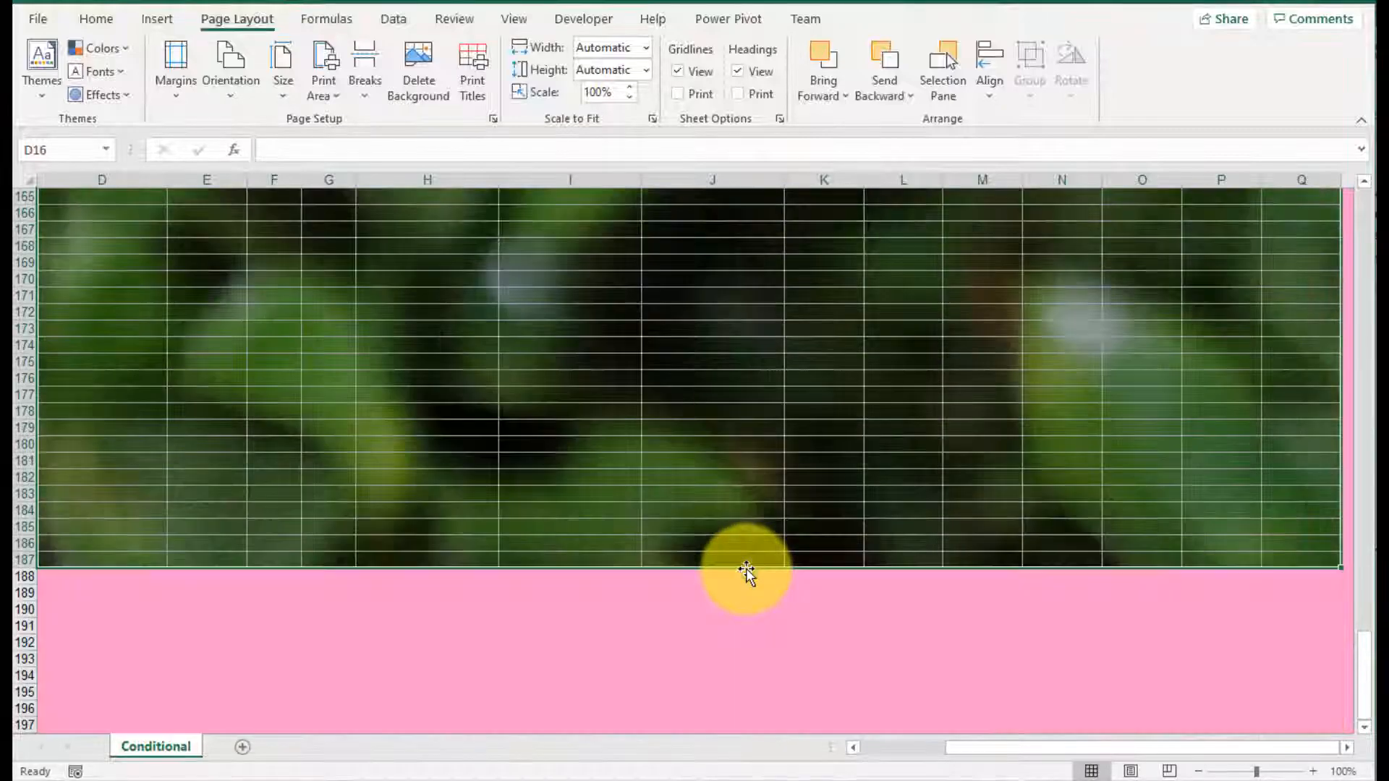
scroll(746, 571, up, 20)
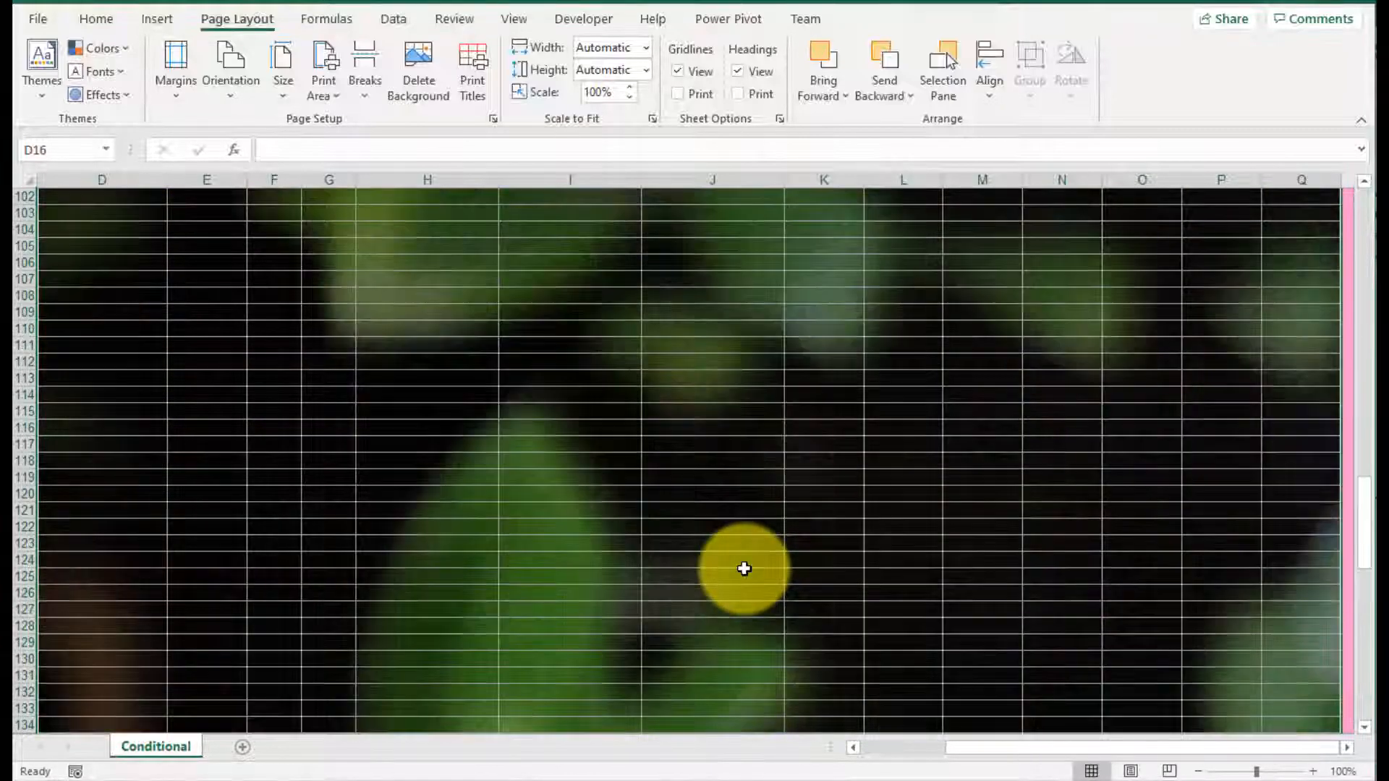
scroll(744, 569, up, 19)
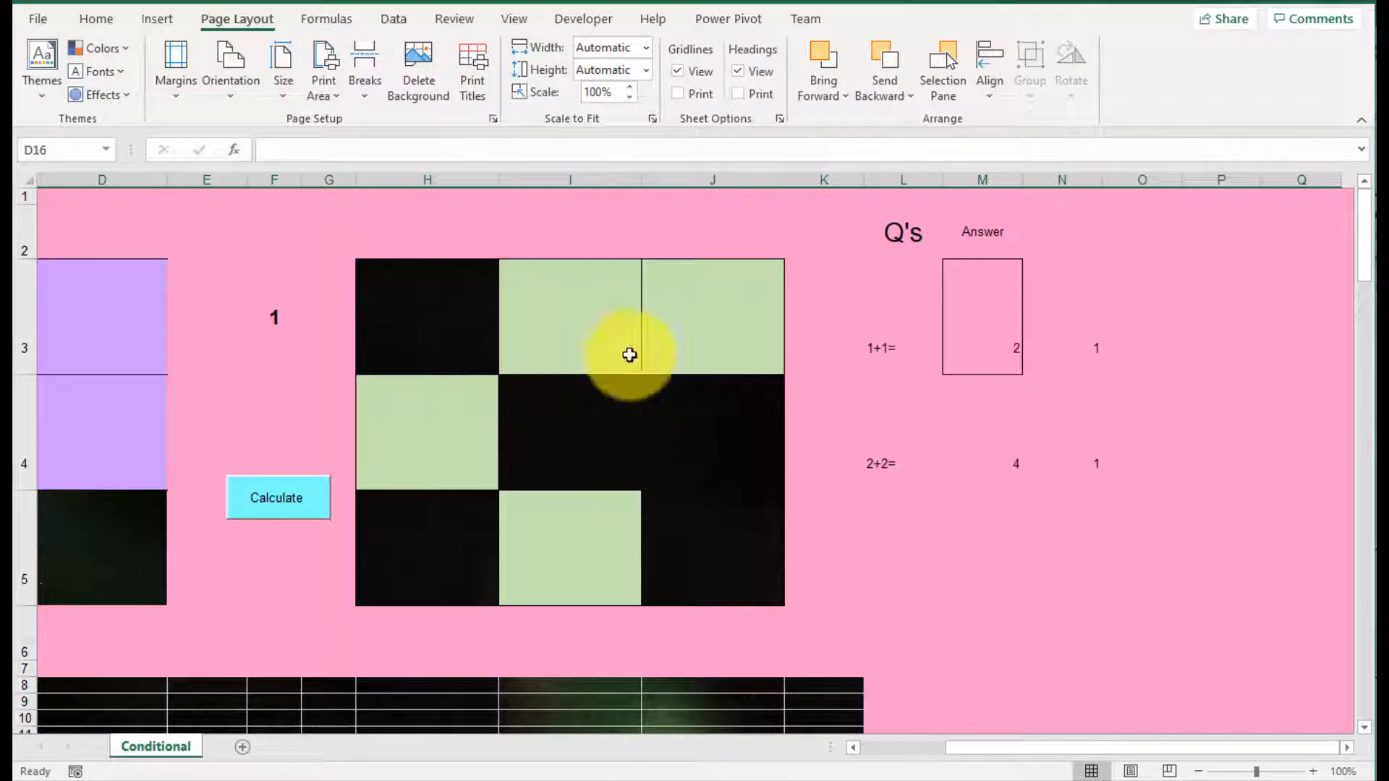
key(ctrl+z)
key(ctrl+z)
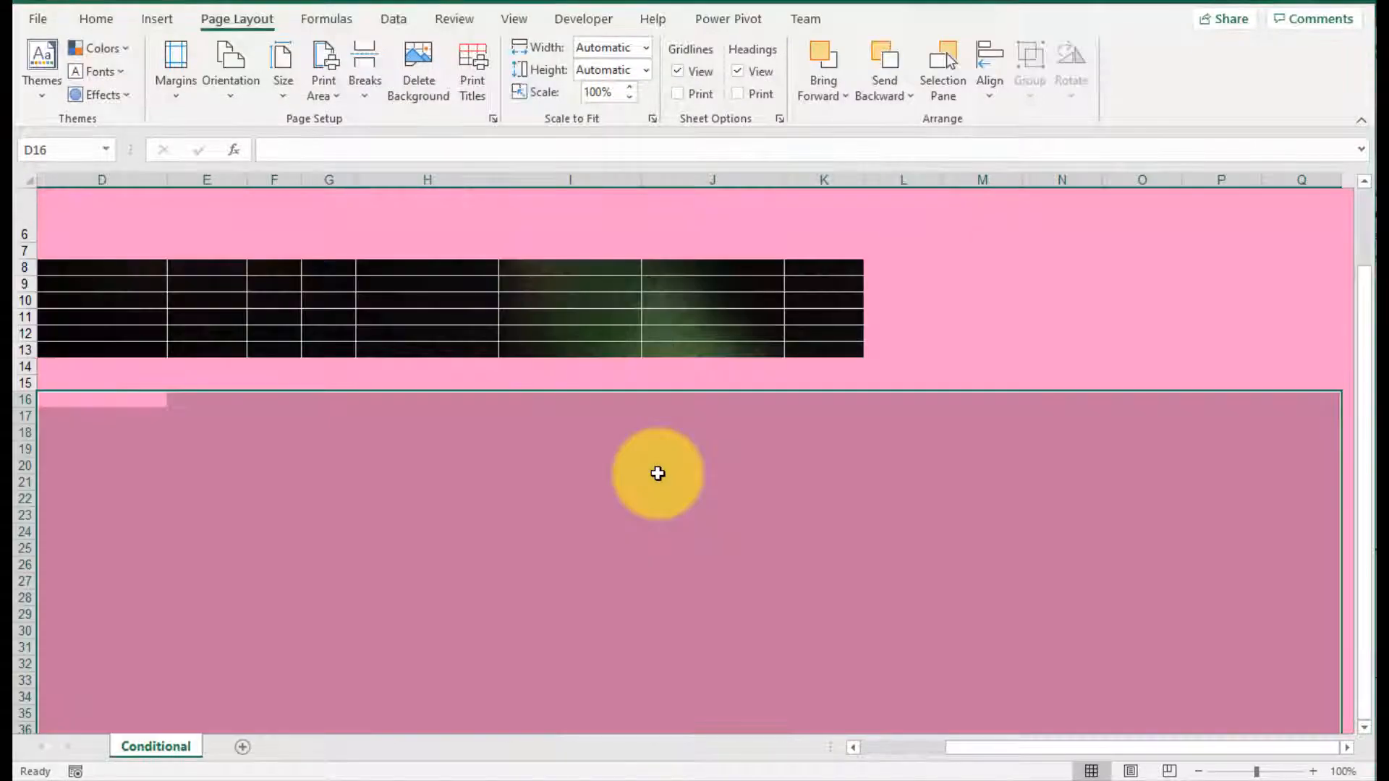
key(ctrl+y)
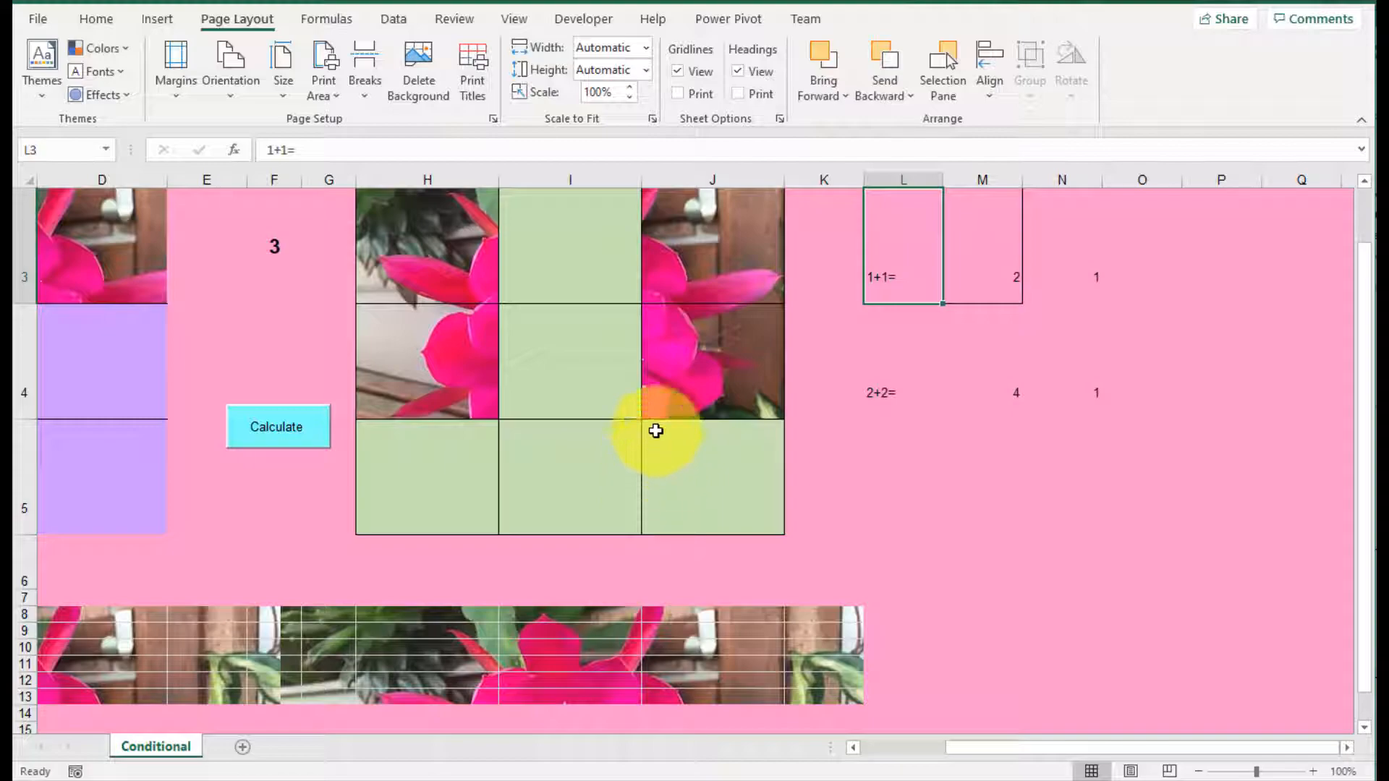
scroll(682, 348, up, 1)
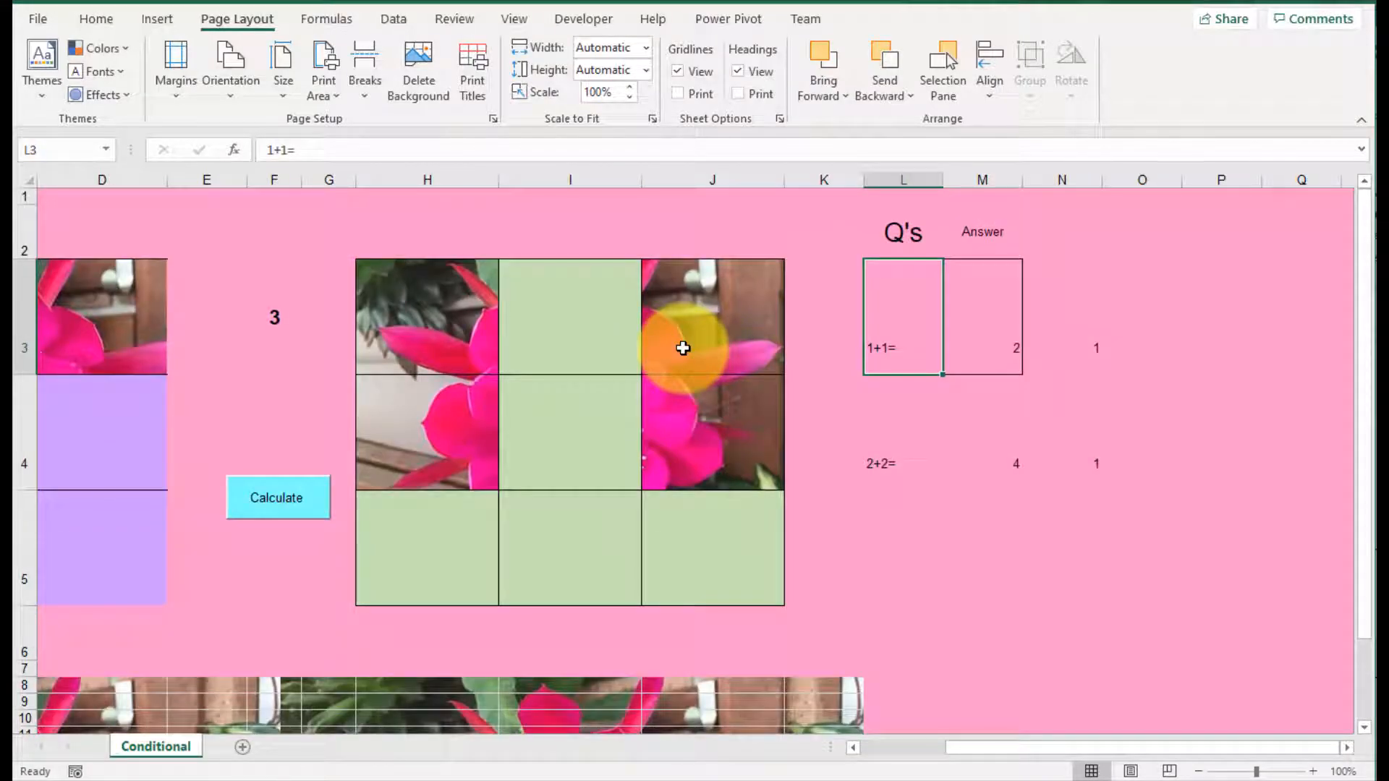
drag(984, 748, 897, 753)
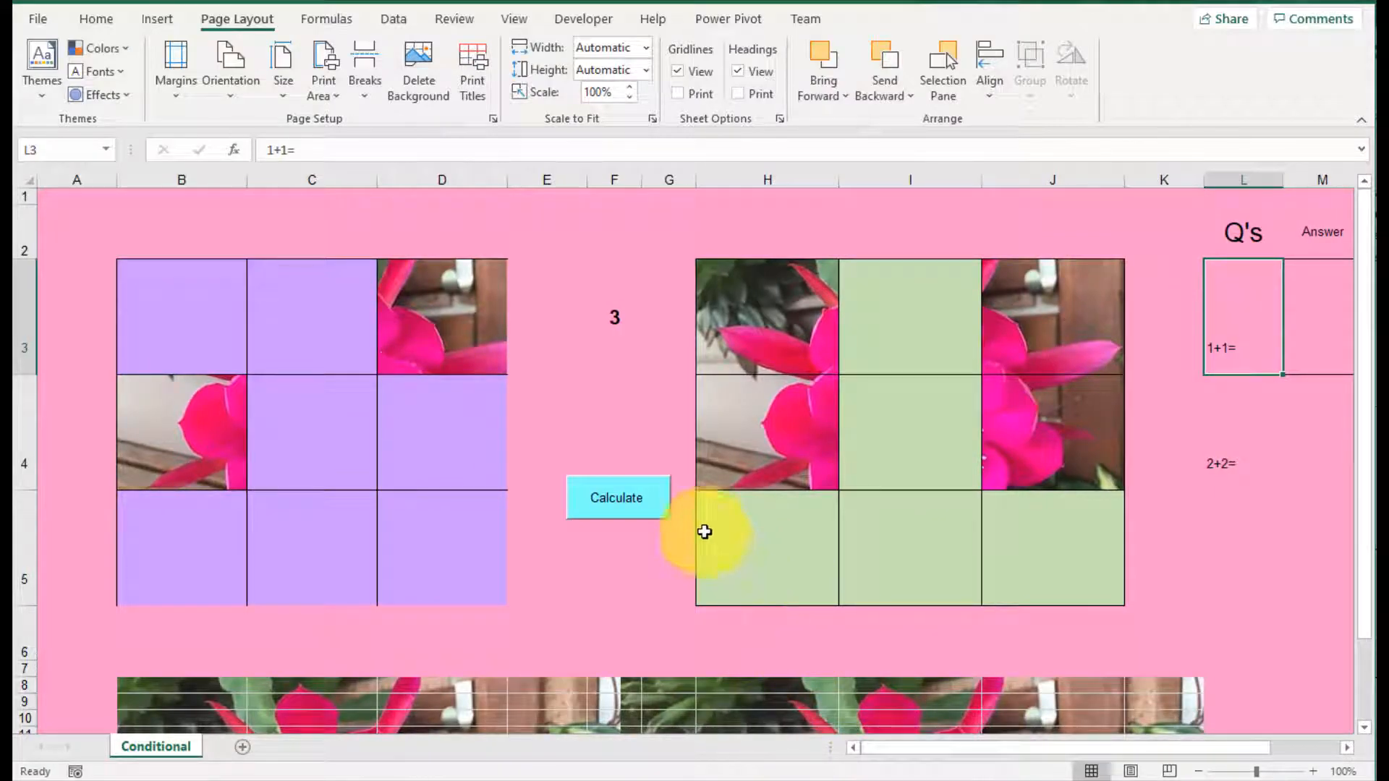